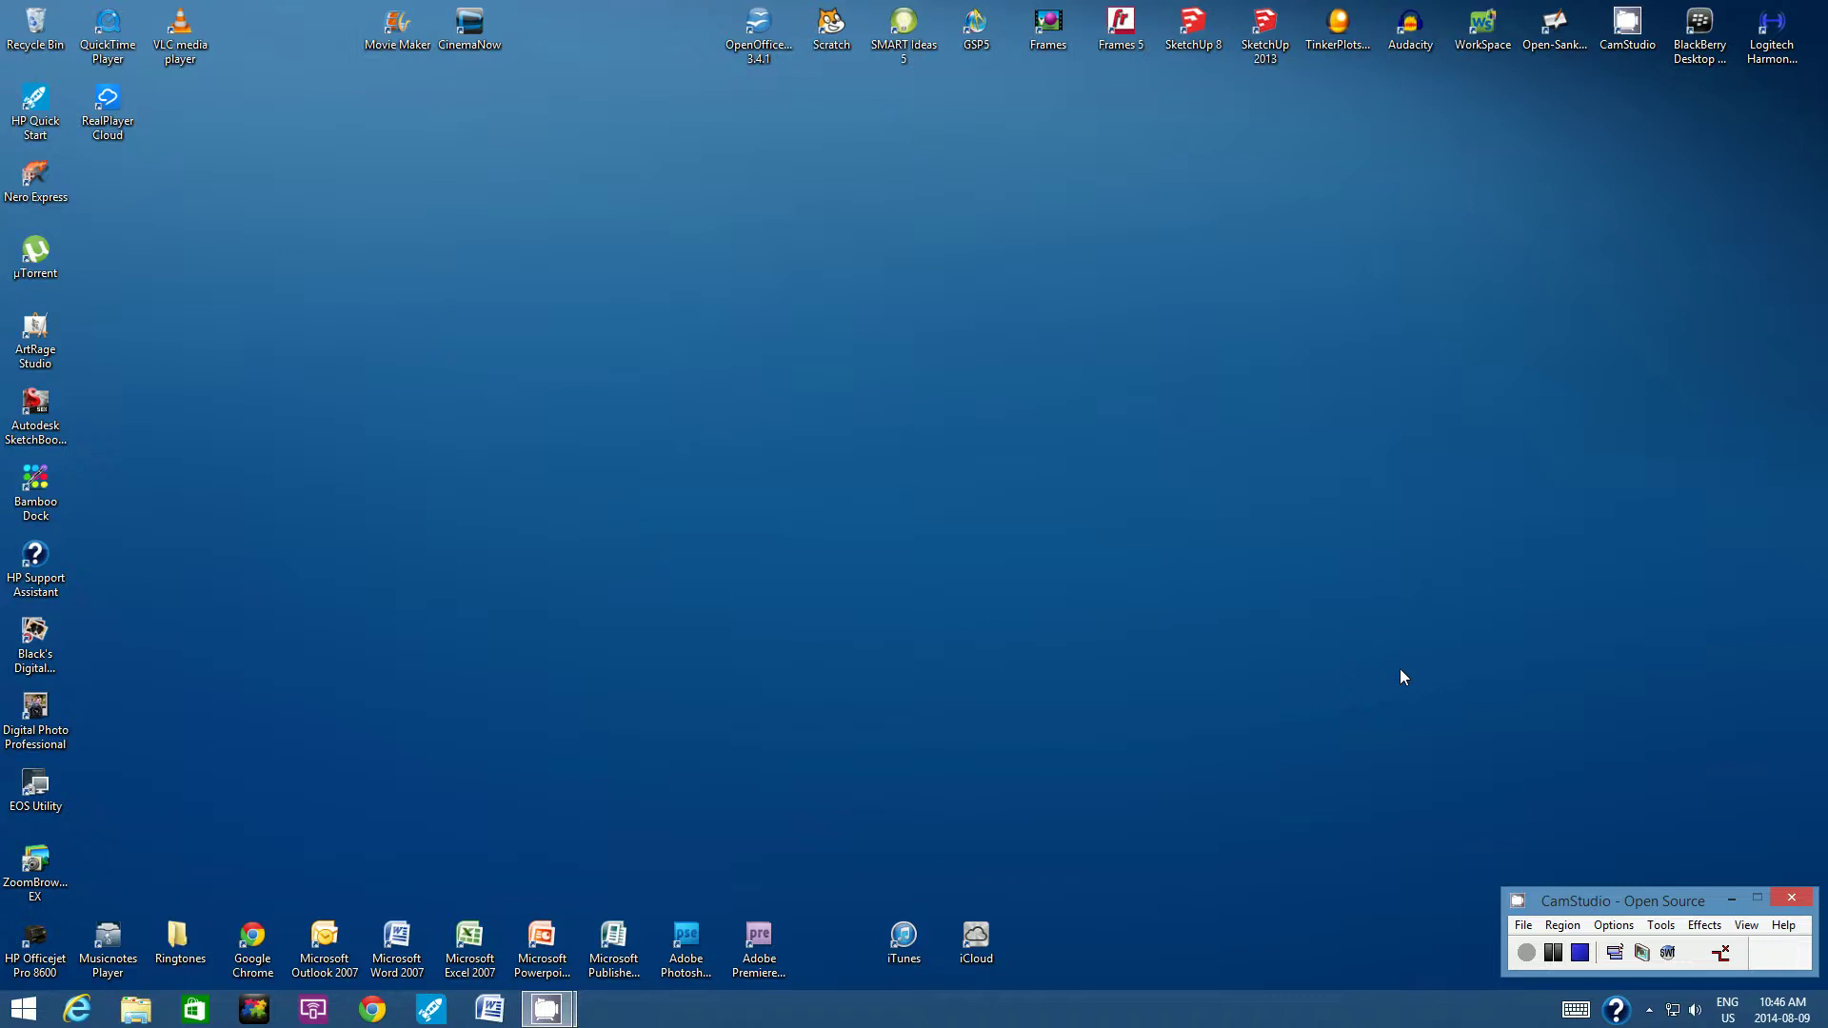
Step: Open SketchUp 8 with a new model and save it as "Triangular prism" in the Documents folder
double_click(1188, 49)
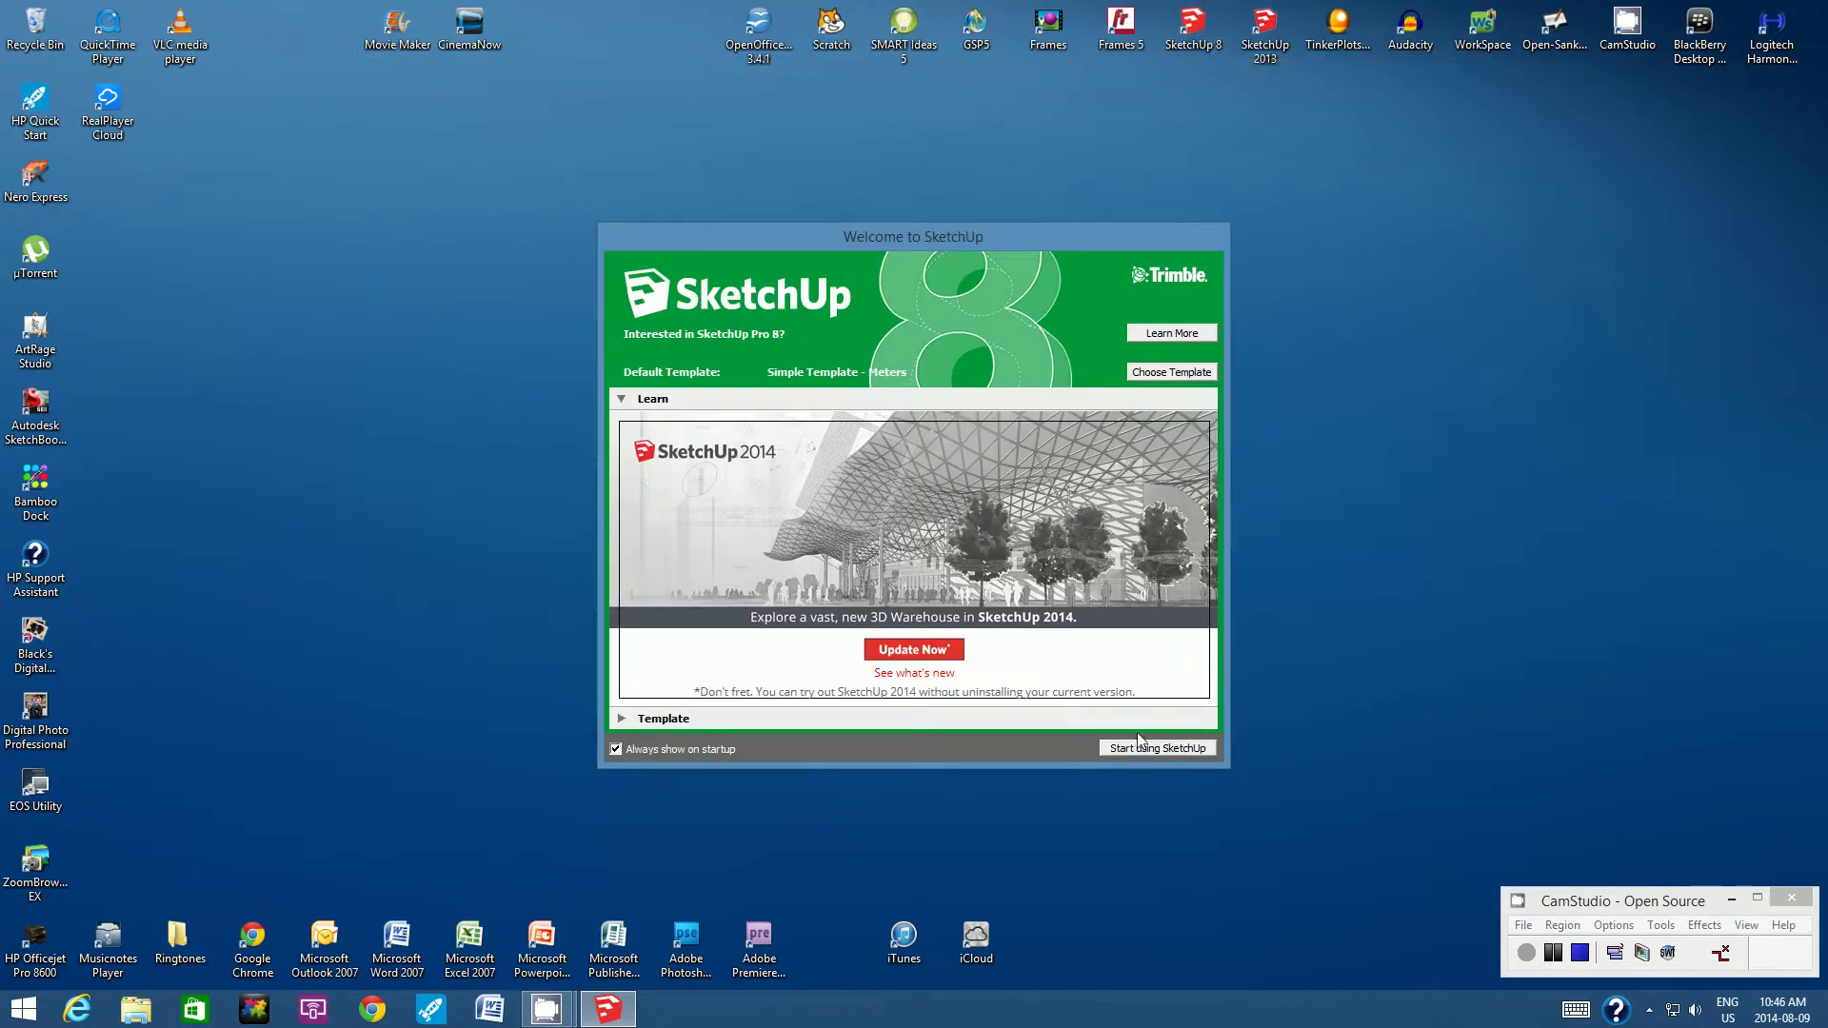
left_click(1140, 745)
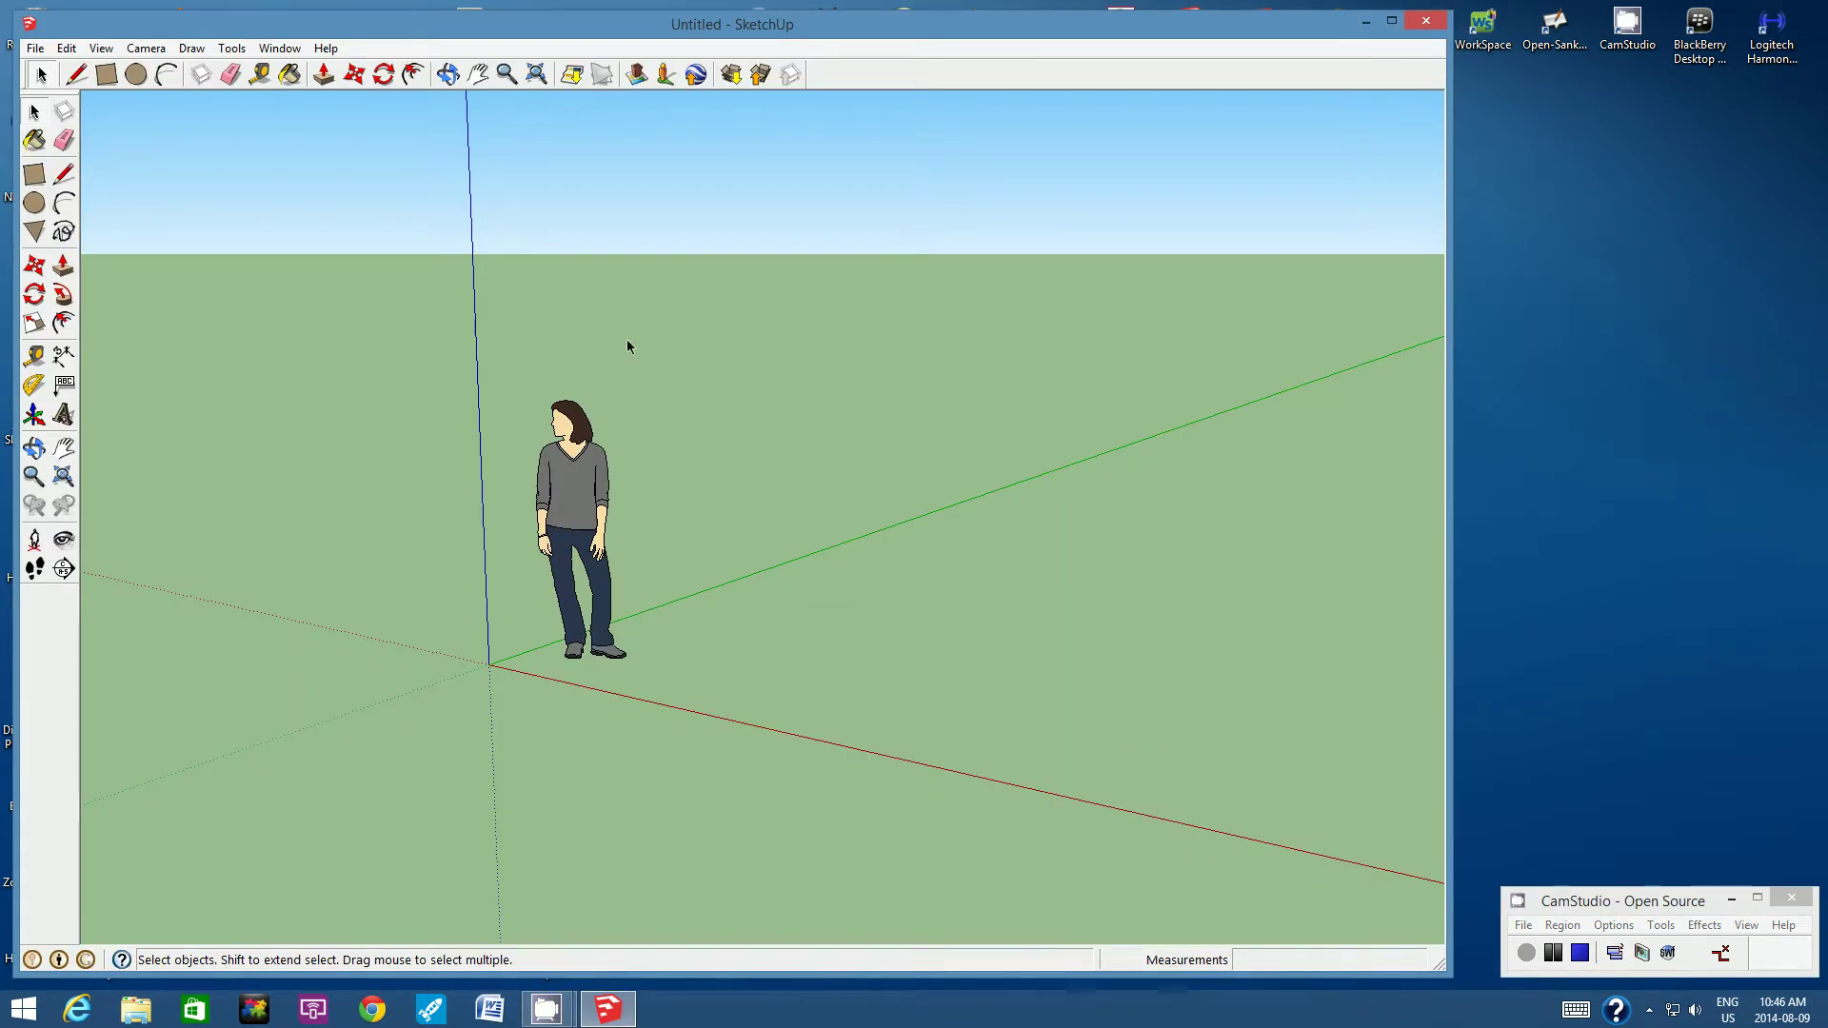
left_click(43, 51)
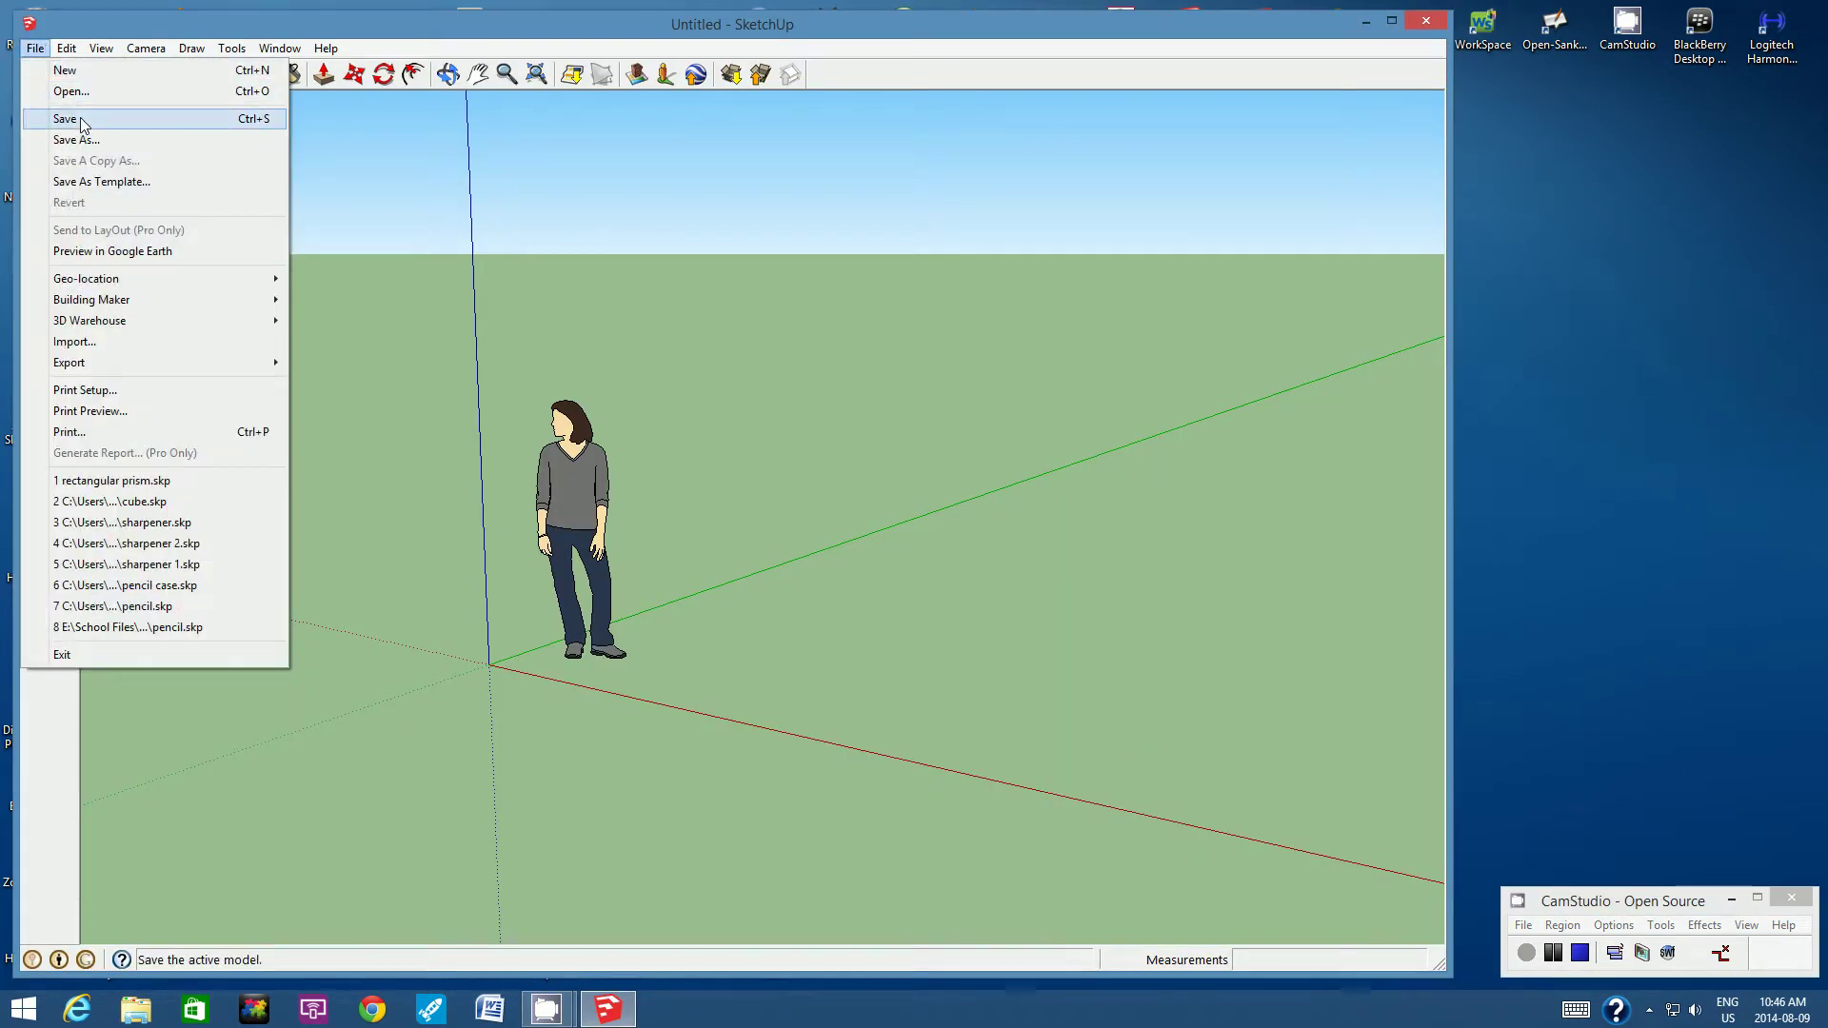
left_click(84, 139)
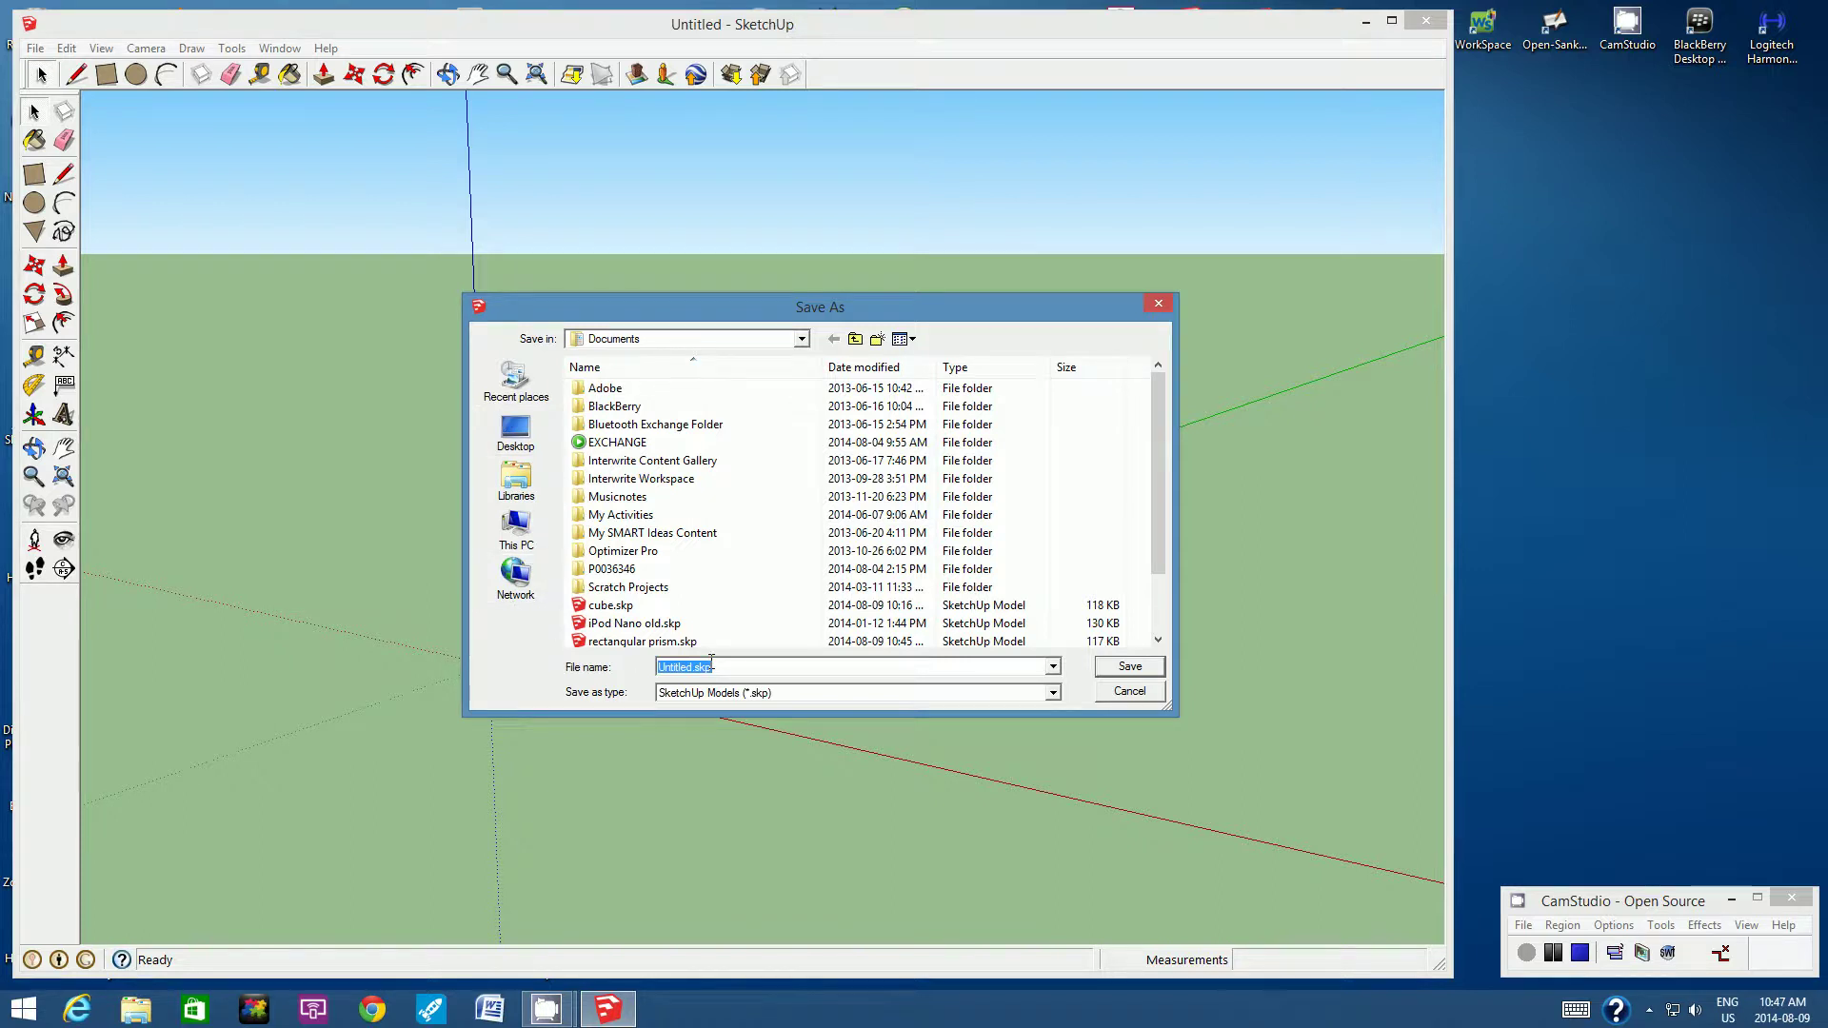
type("Triangular prism")
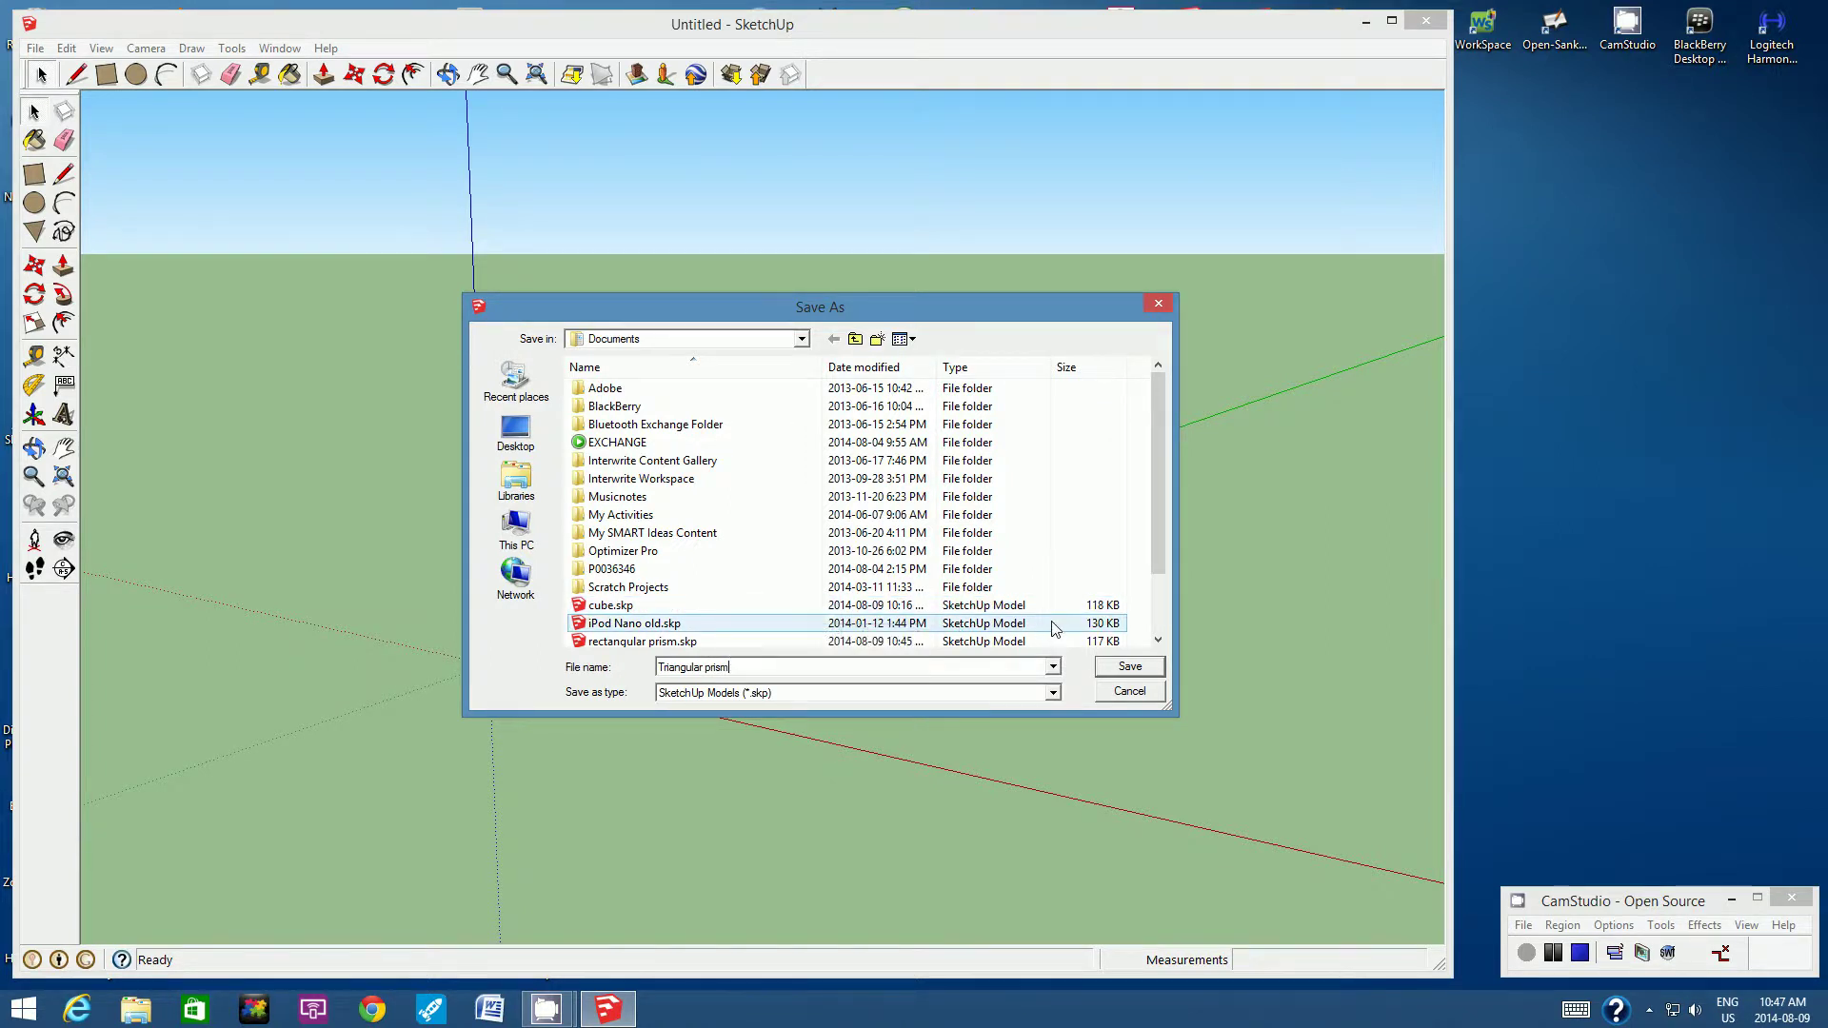
left_click(1131, 671)
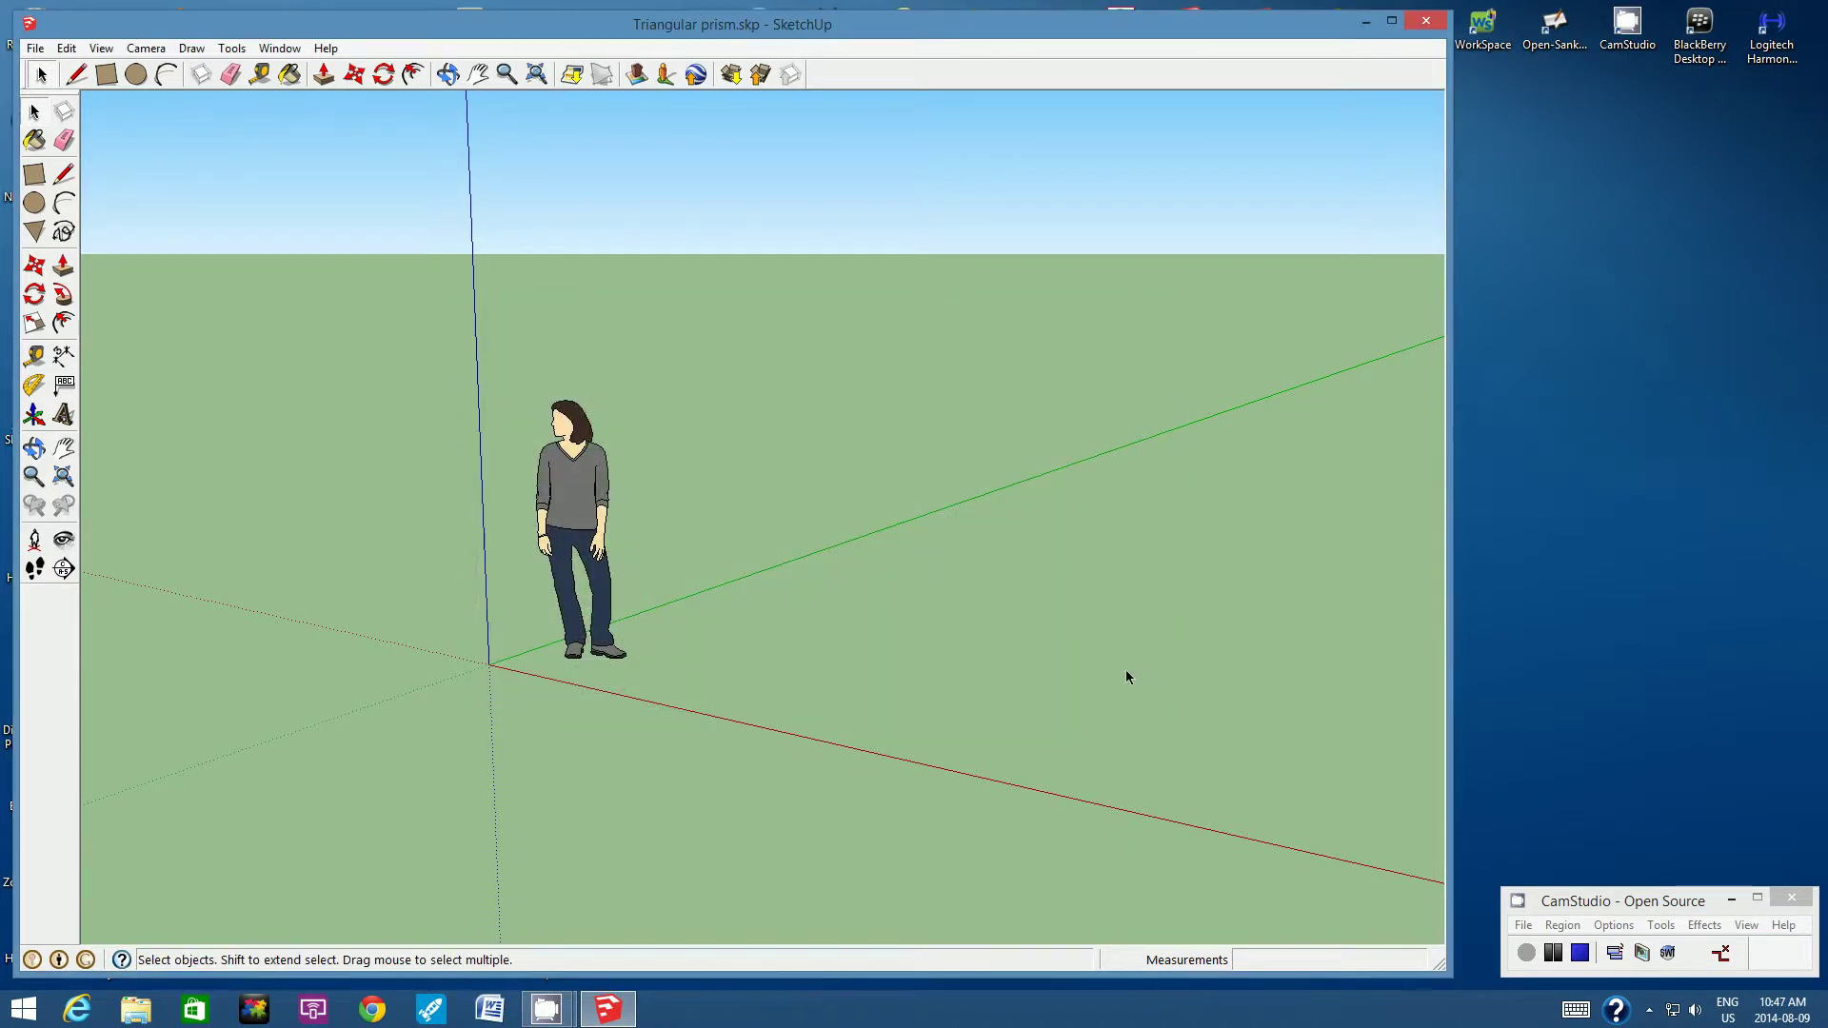
Step: Zoom in near the red axis and switch the camera to the standard Front view
left_click(507, 77)
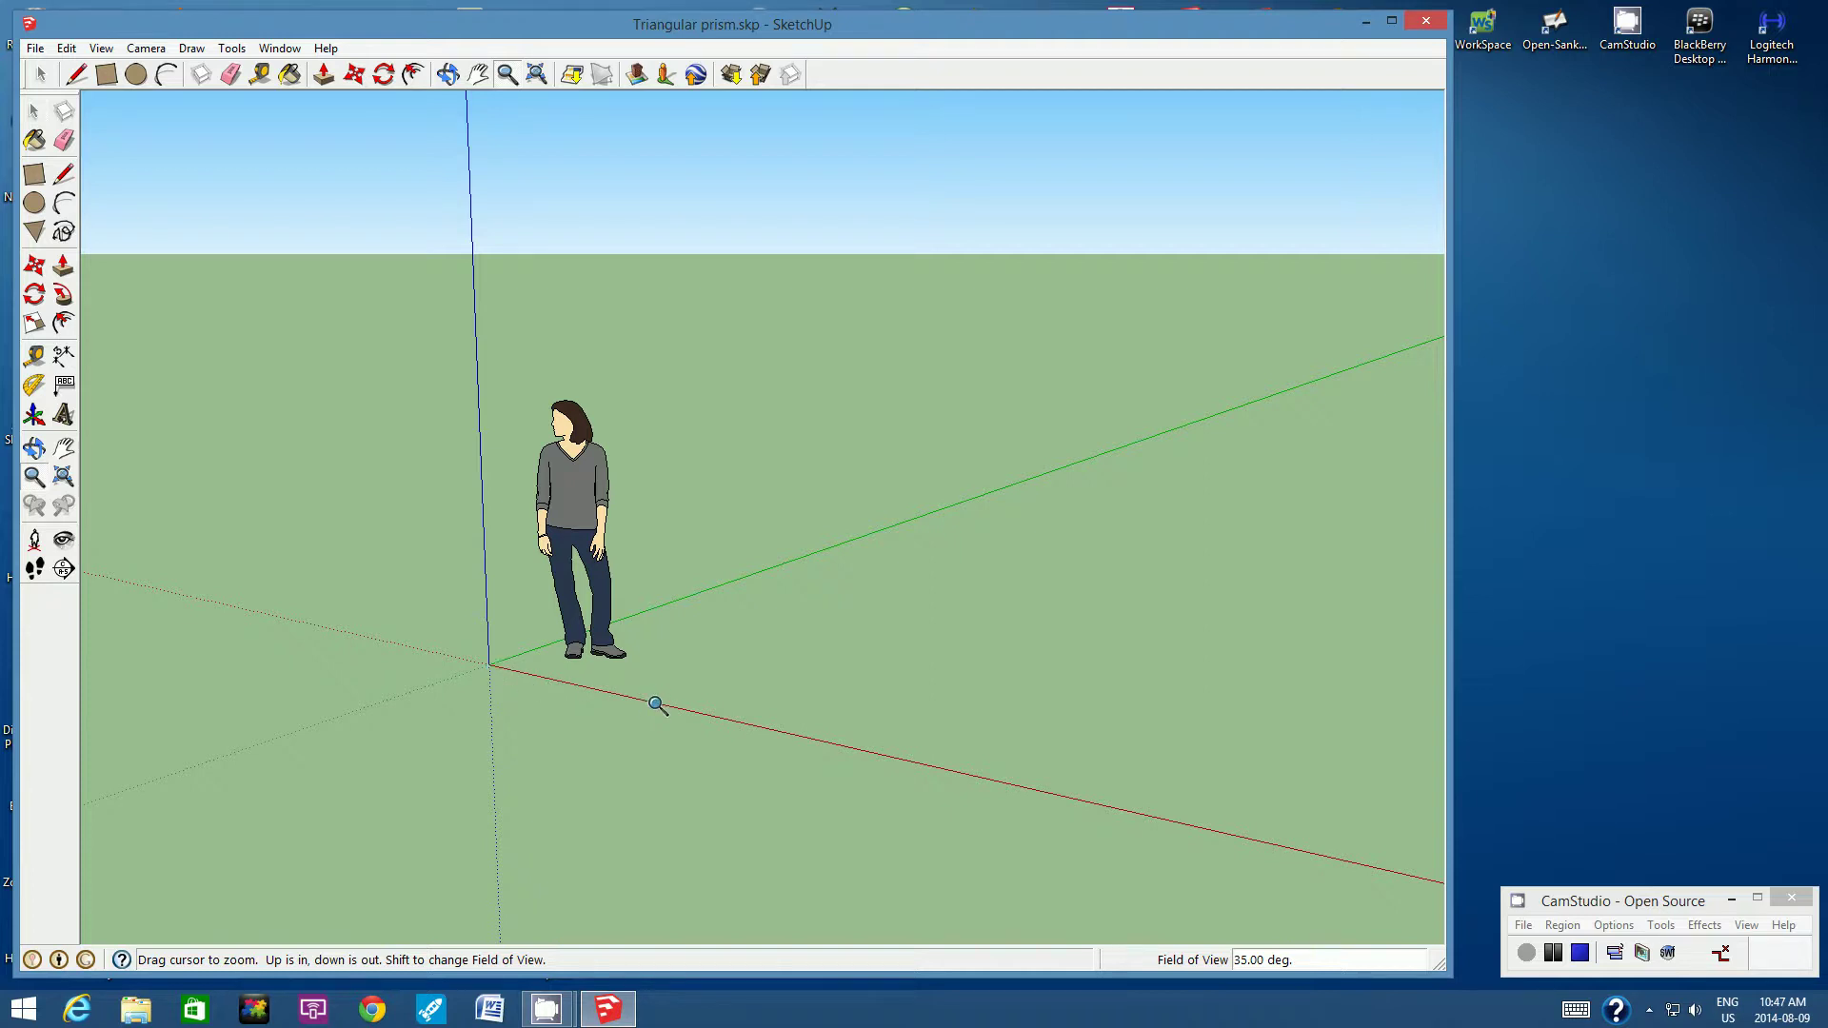
scroll(657, 705, "up", 6)
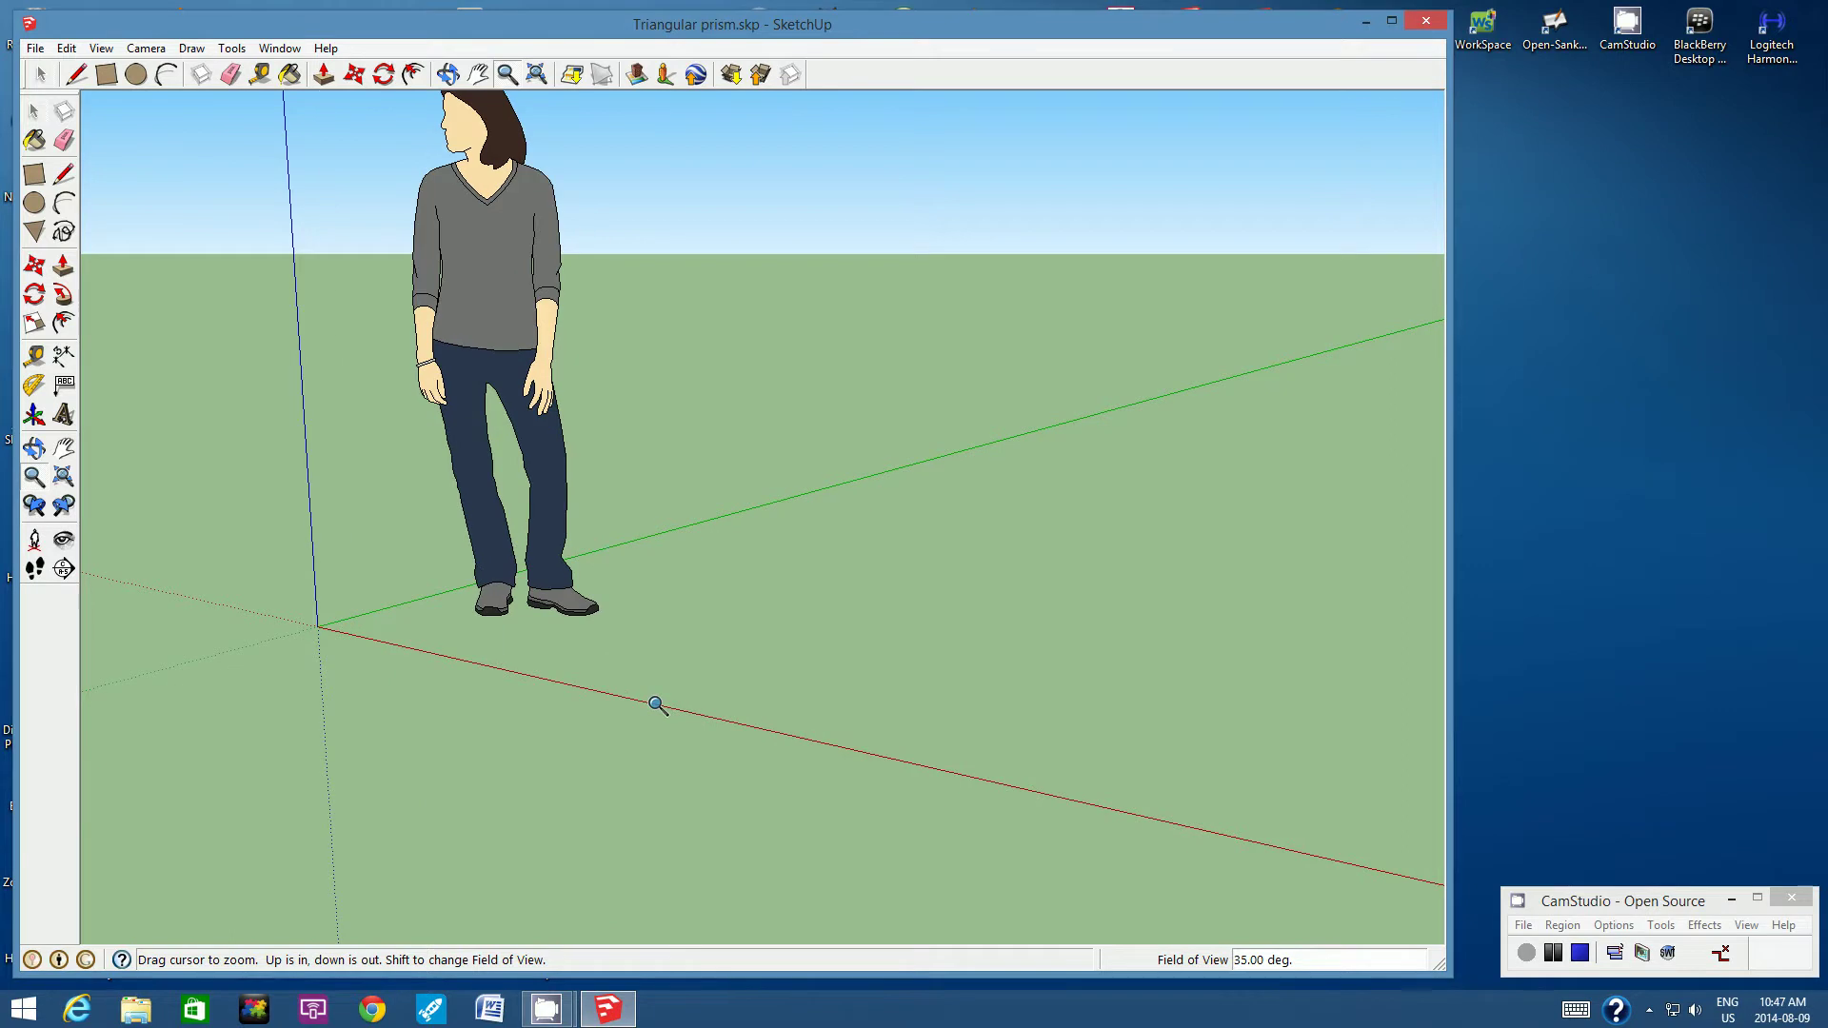
scroll(657, 705, "up", 3)
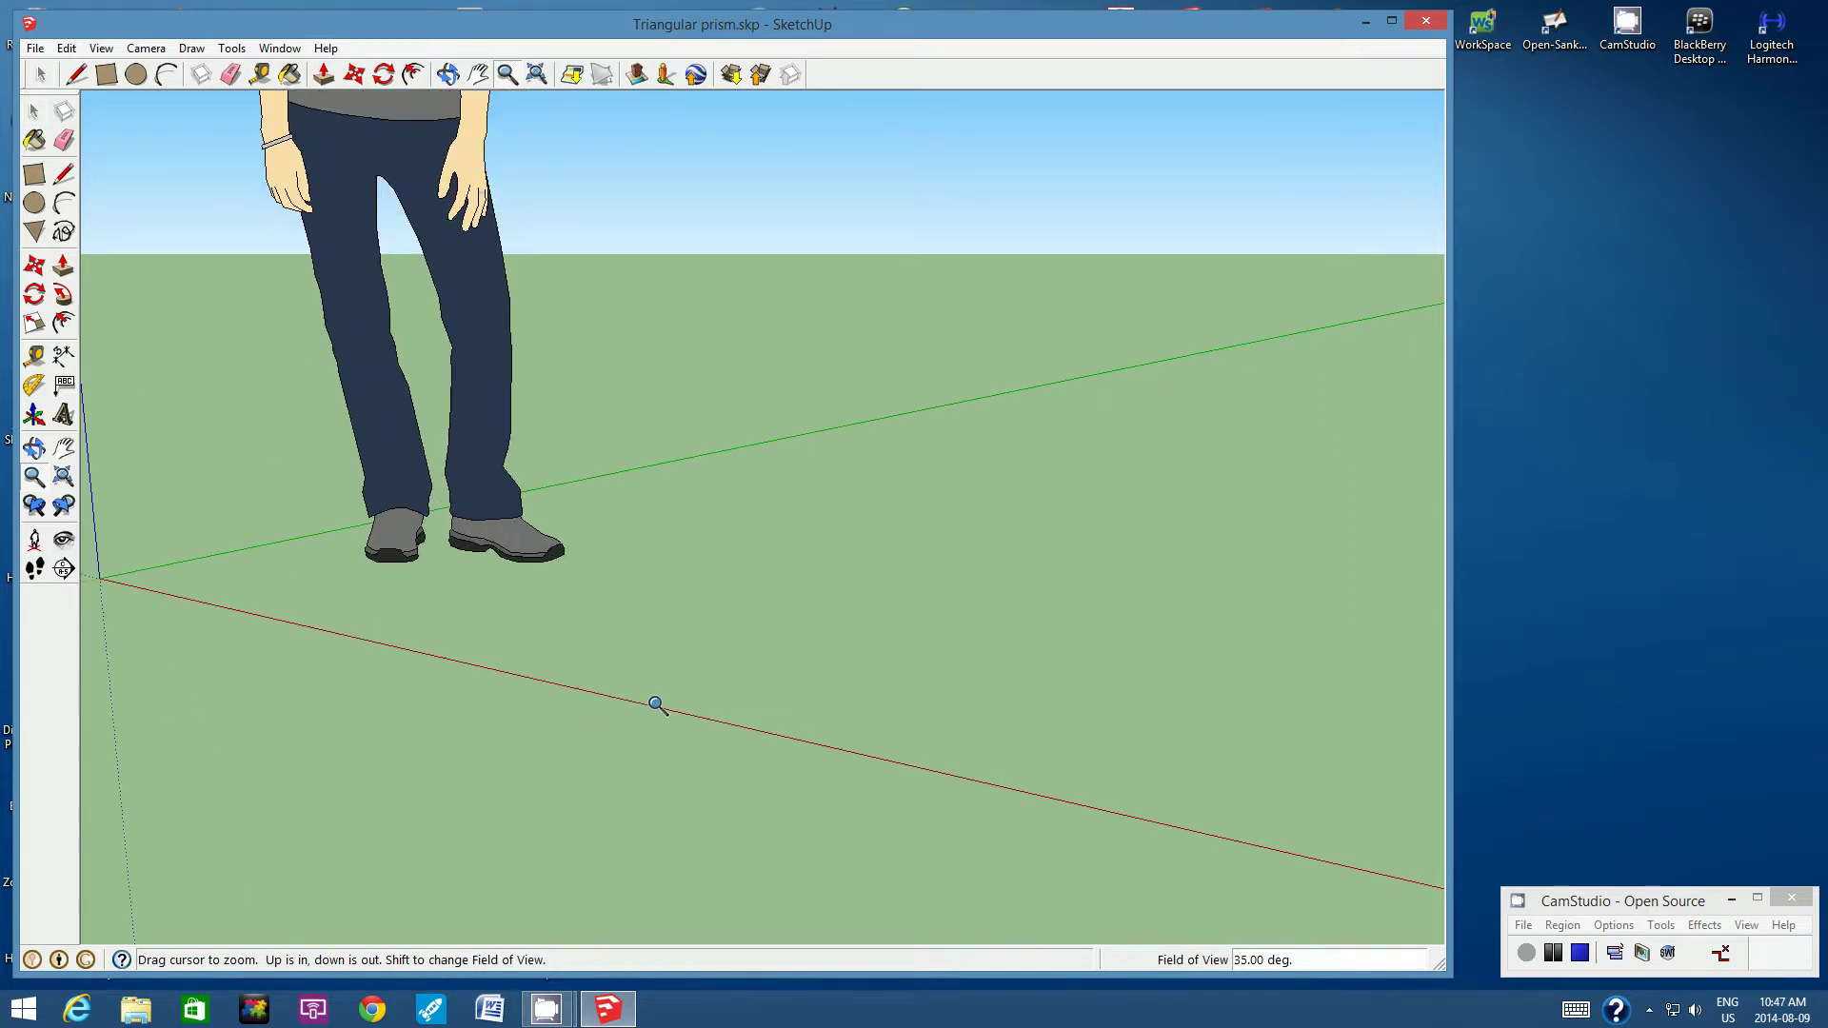
scroll(657, 705, "up", 2)
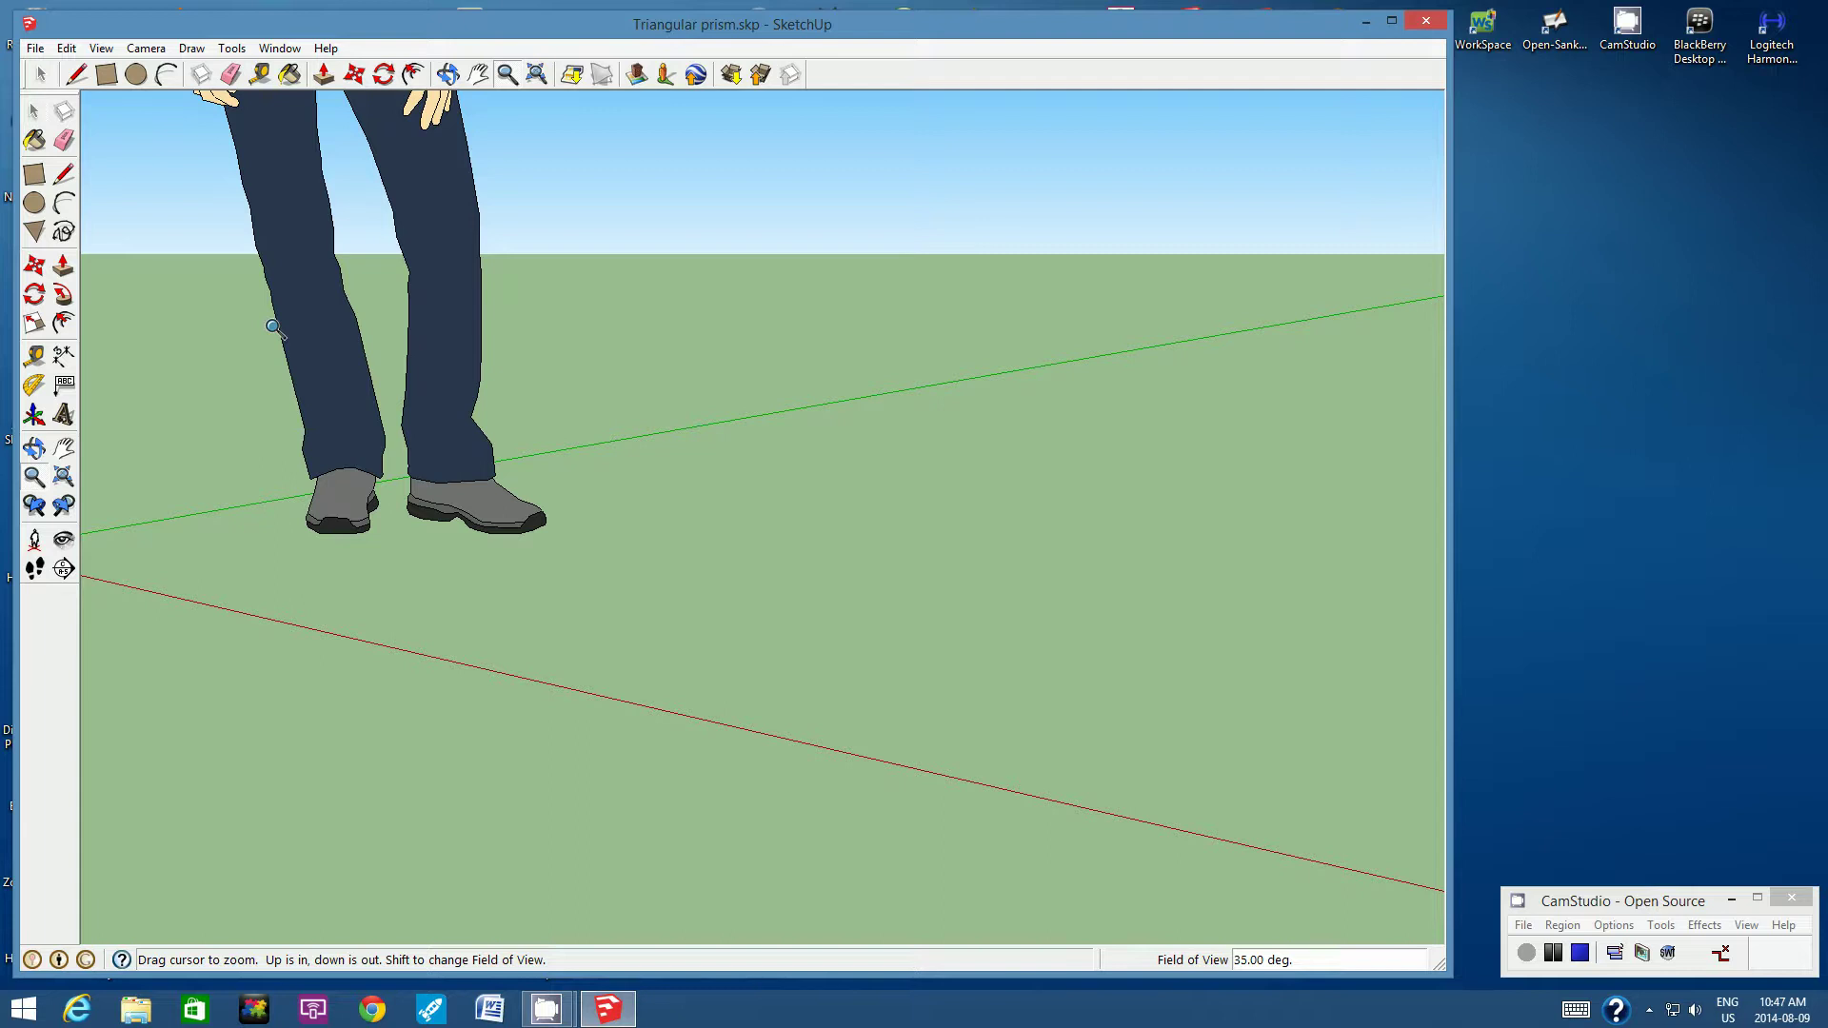
left_click(145, 49)
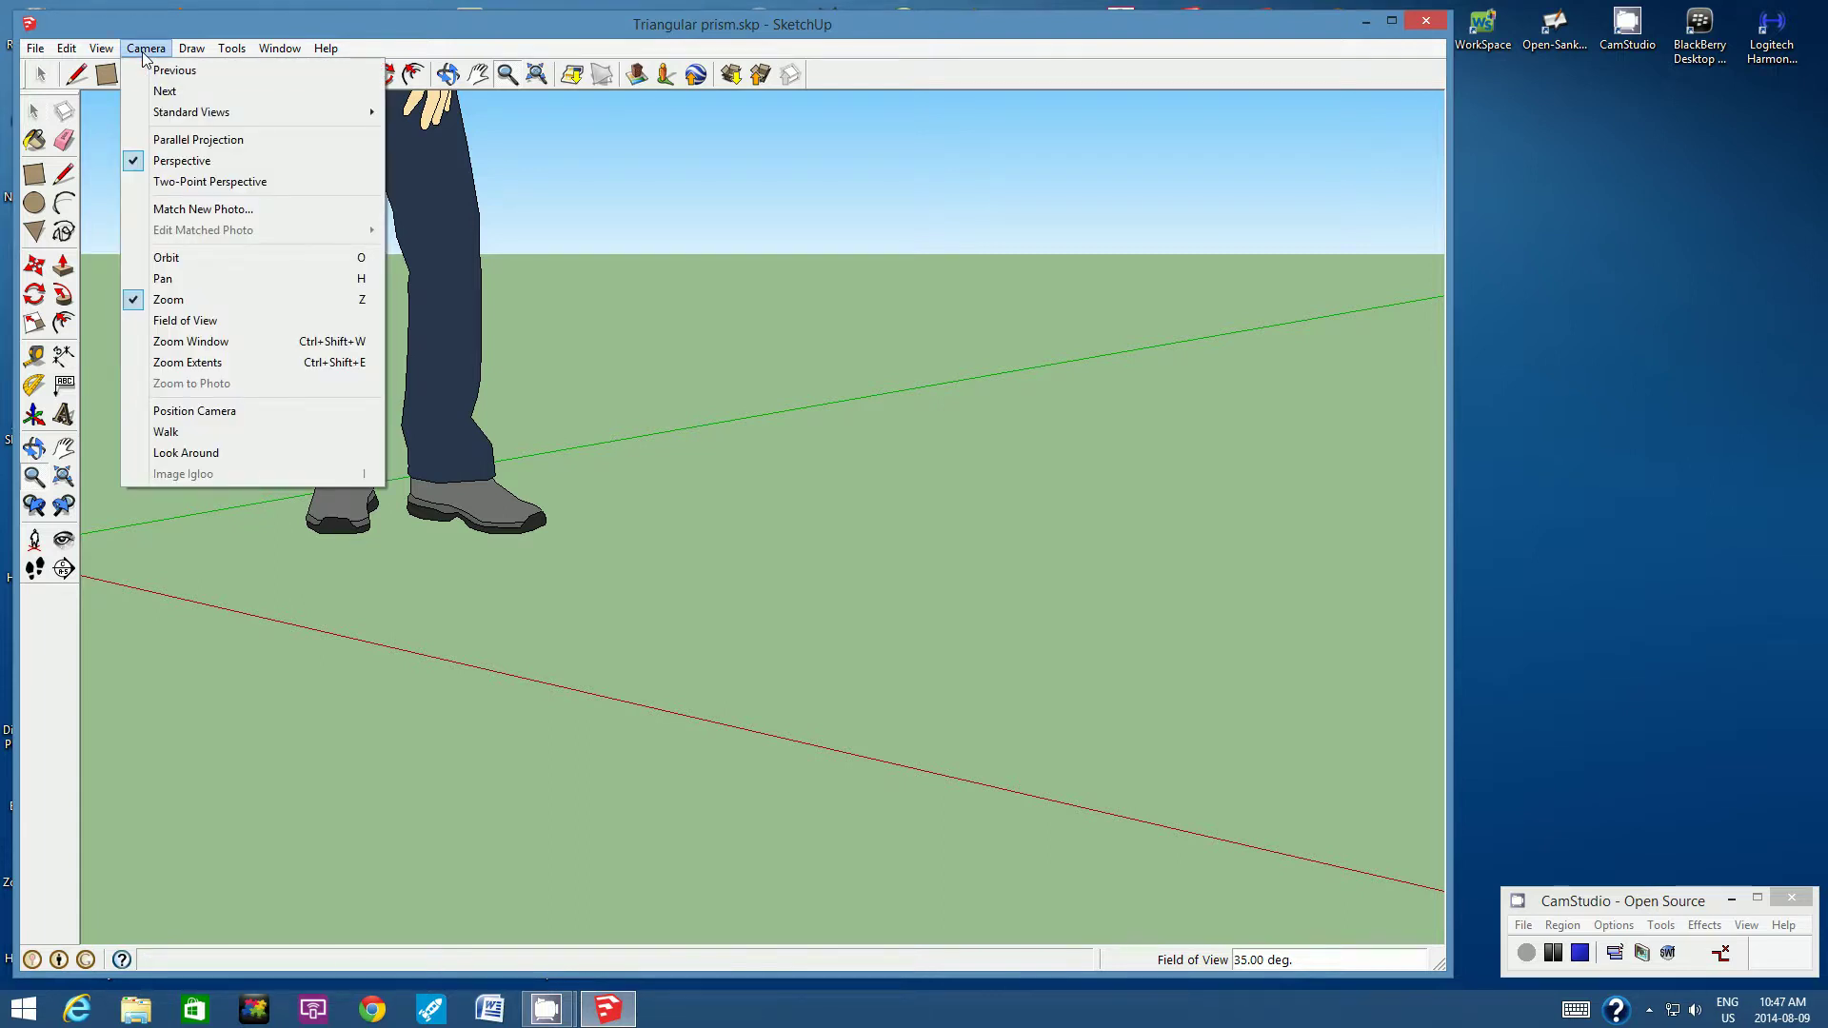
mouse_move(213, 110)
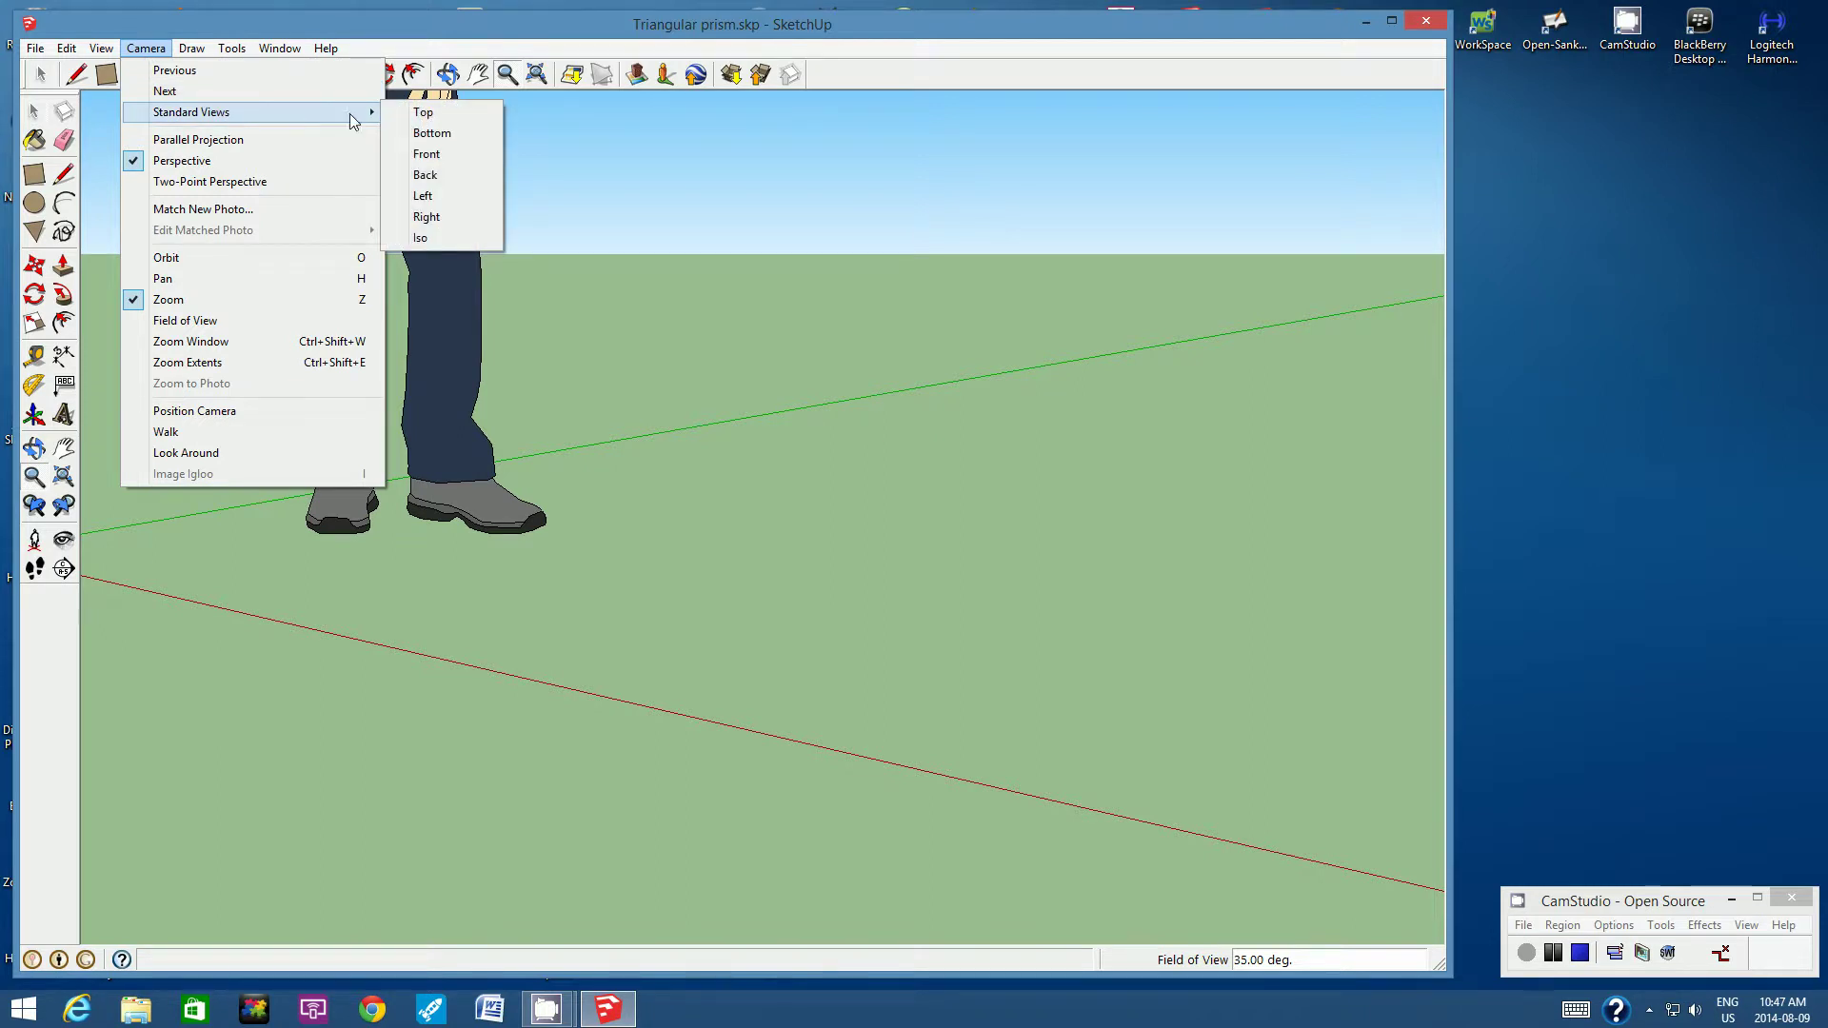
left_click(471, 156)
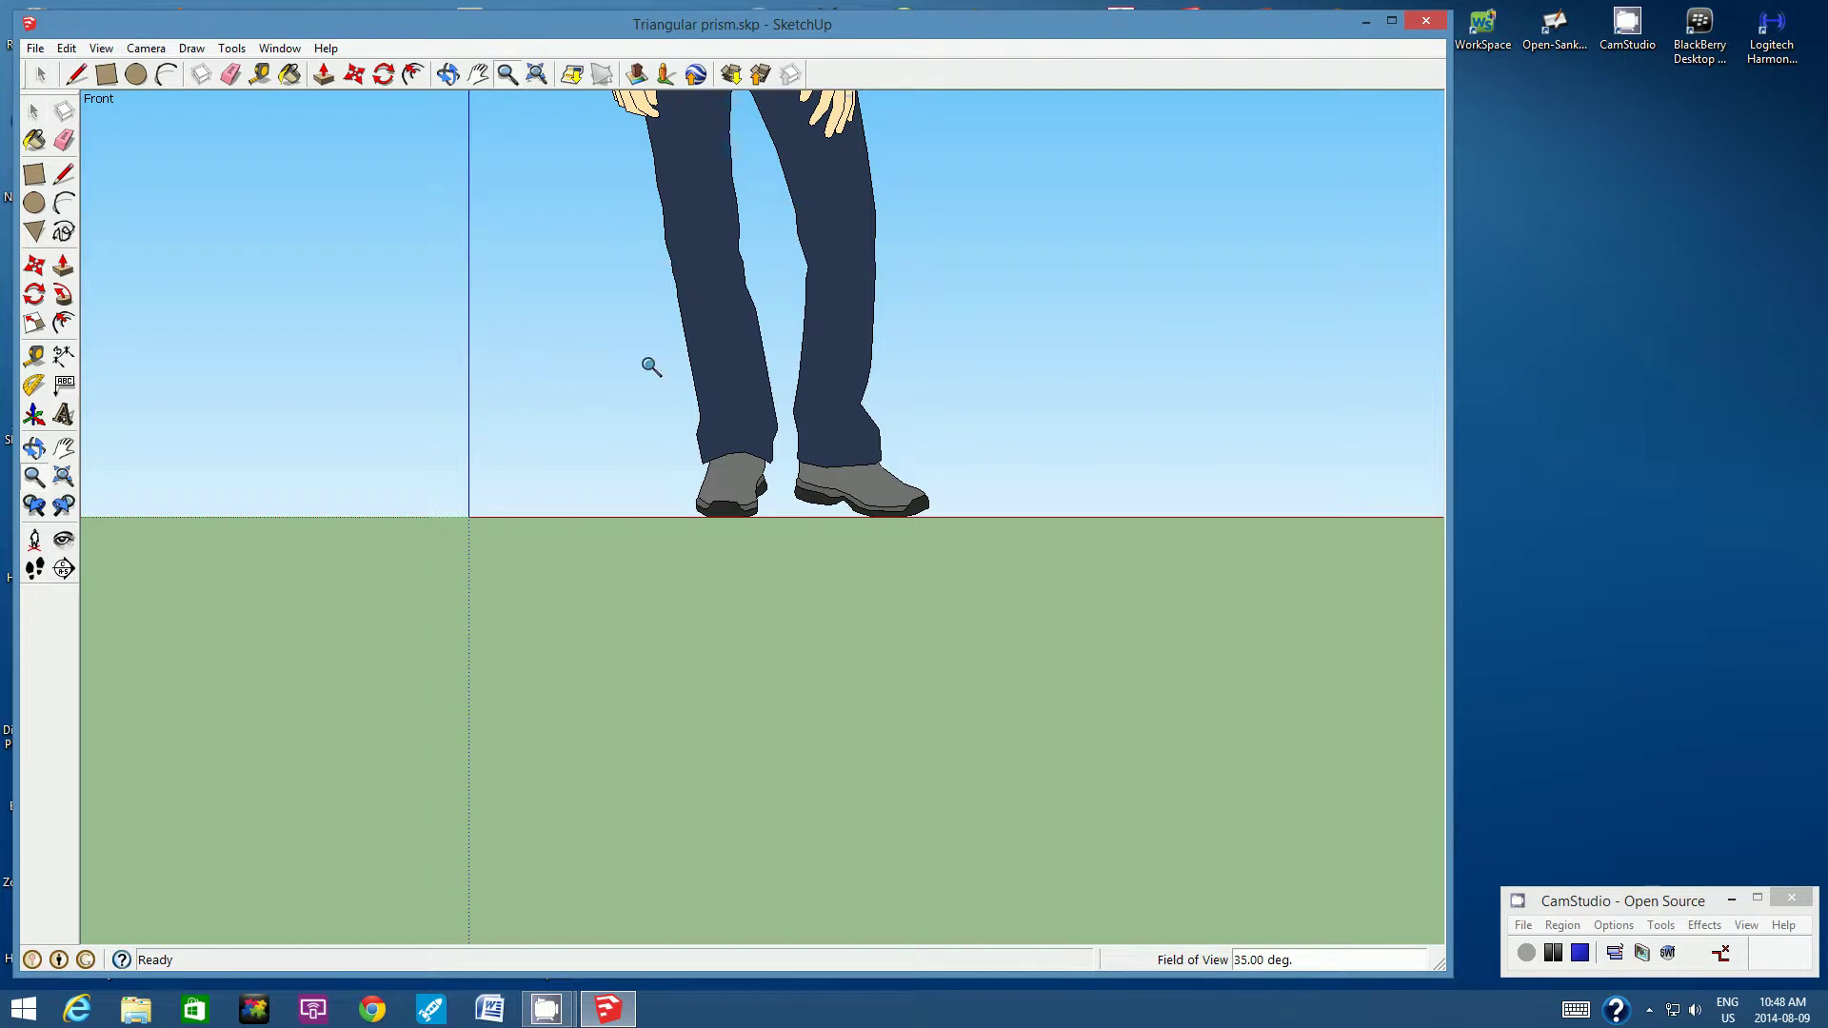
Step: Draw a 40 cm by 40 cm upright square standing on the red axis, in the clear area beside the figure
left_click(478, 76)
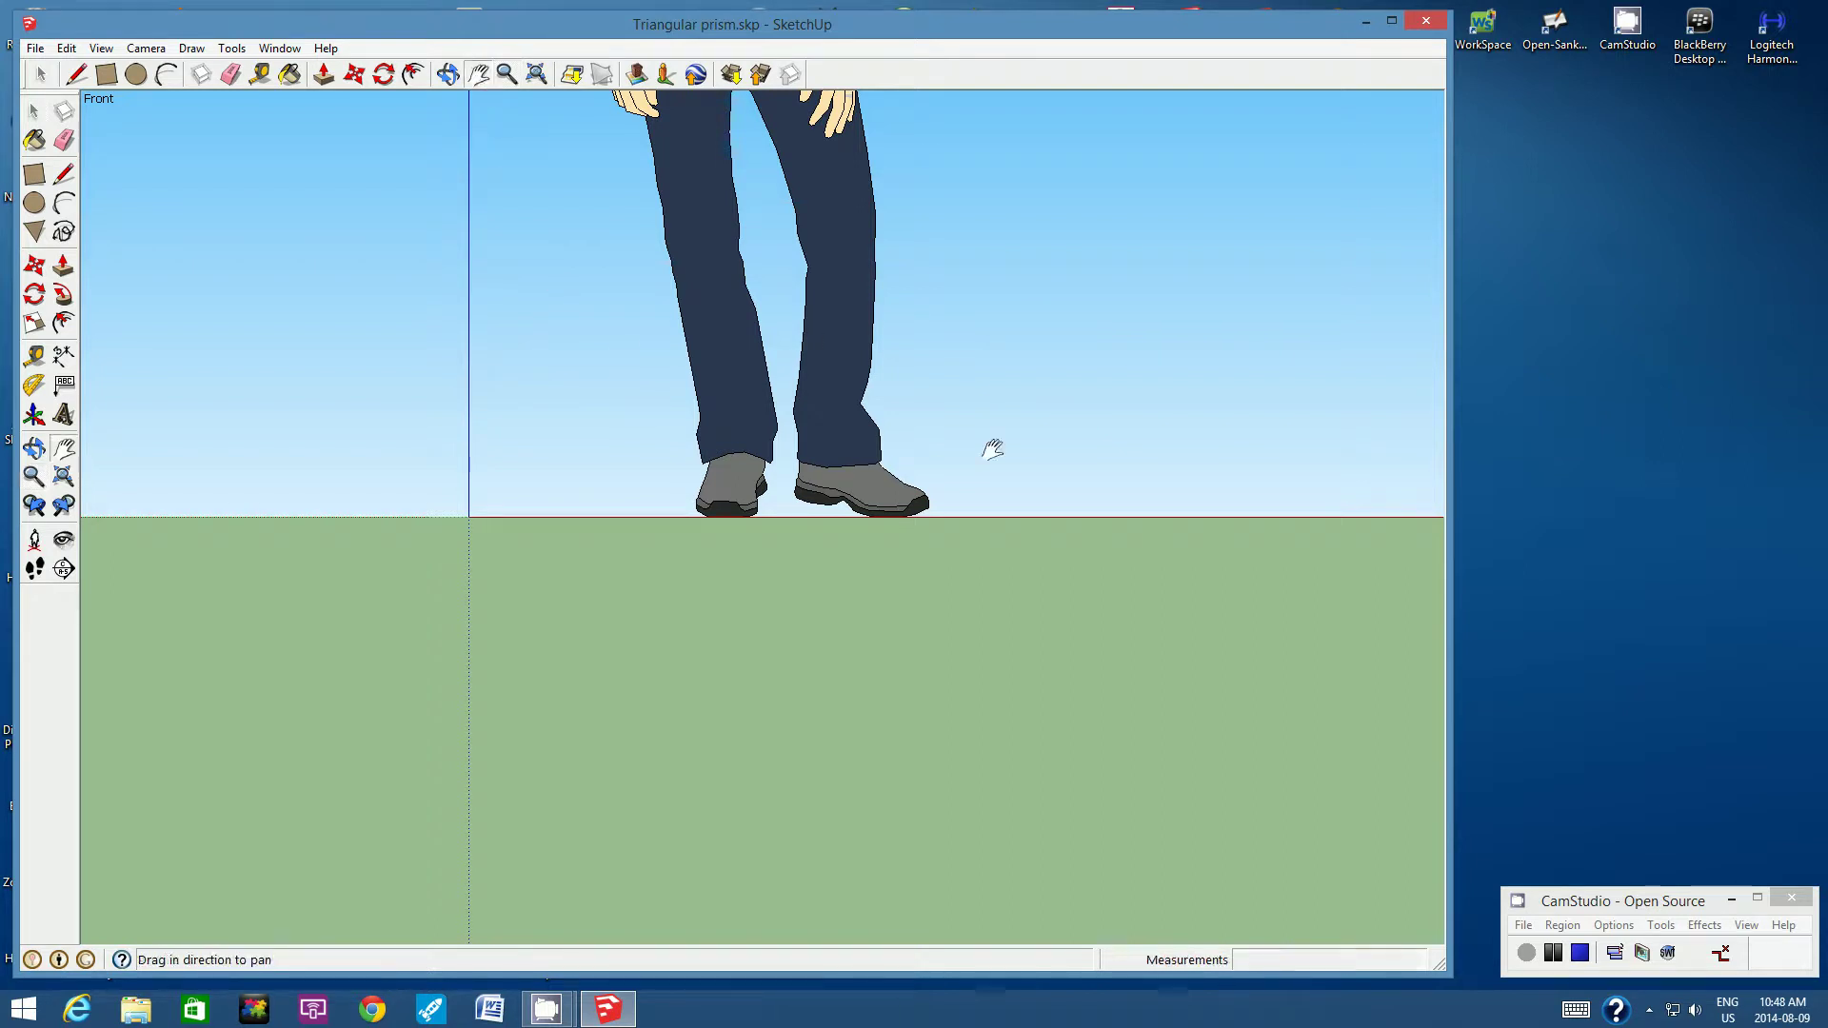
left_click_drag(1077, 464, 829, 461)
left_click_drag(1031, 484, 811, 483)
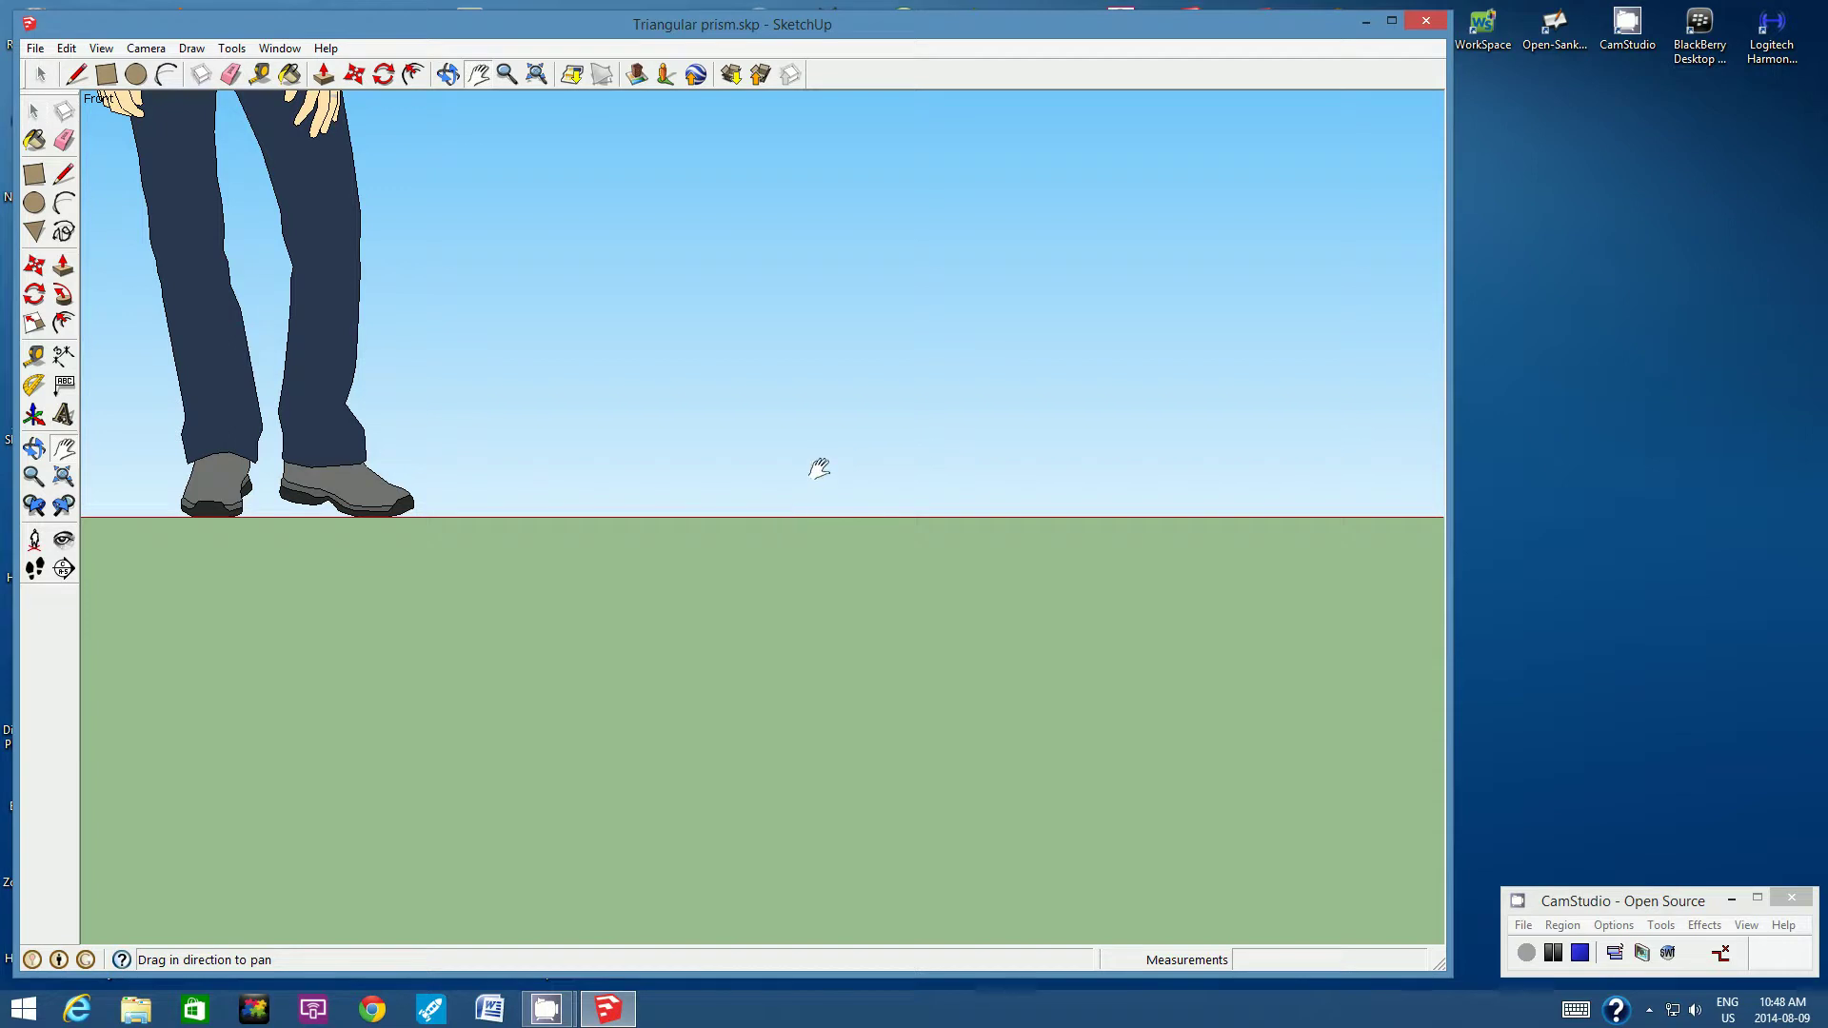
left_click_drag(819, 469, 816, 514)
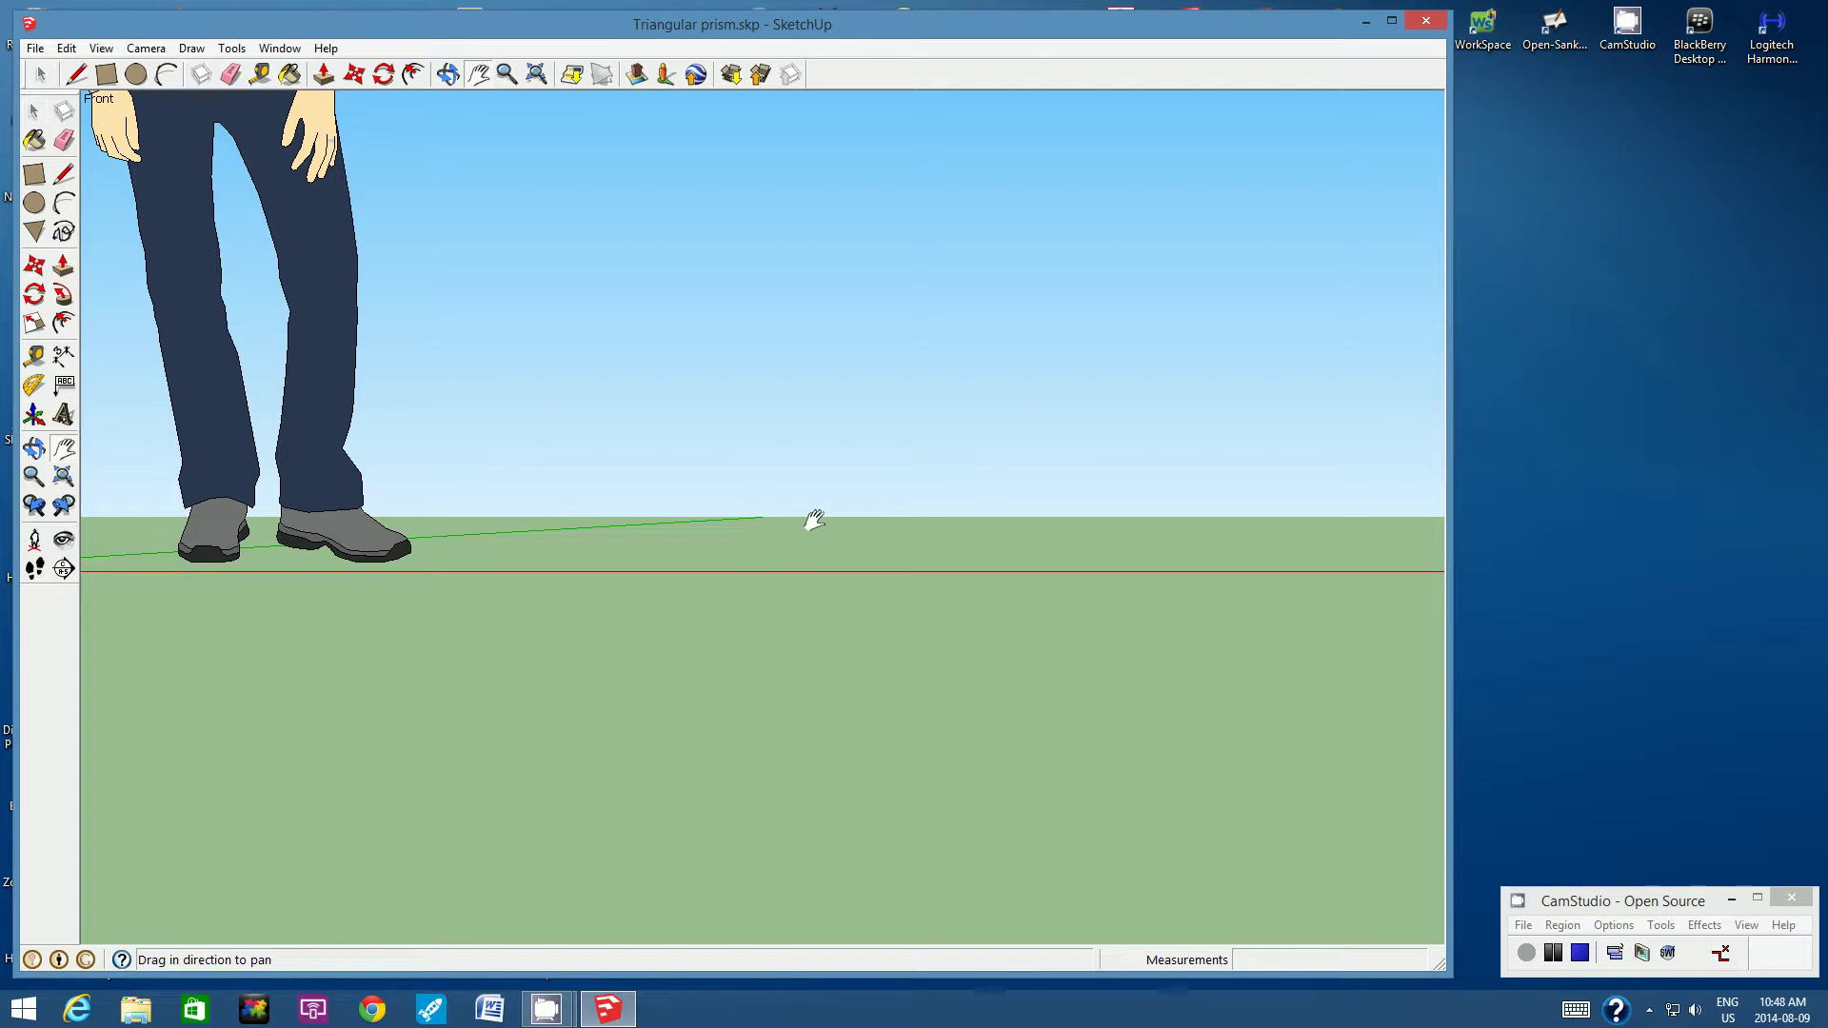
left_click_drag(819, 522, 821, 478)
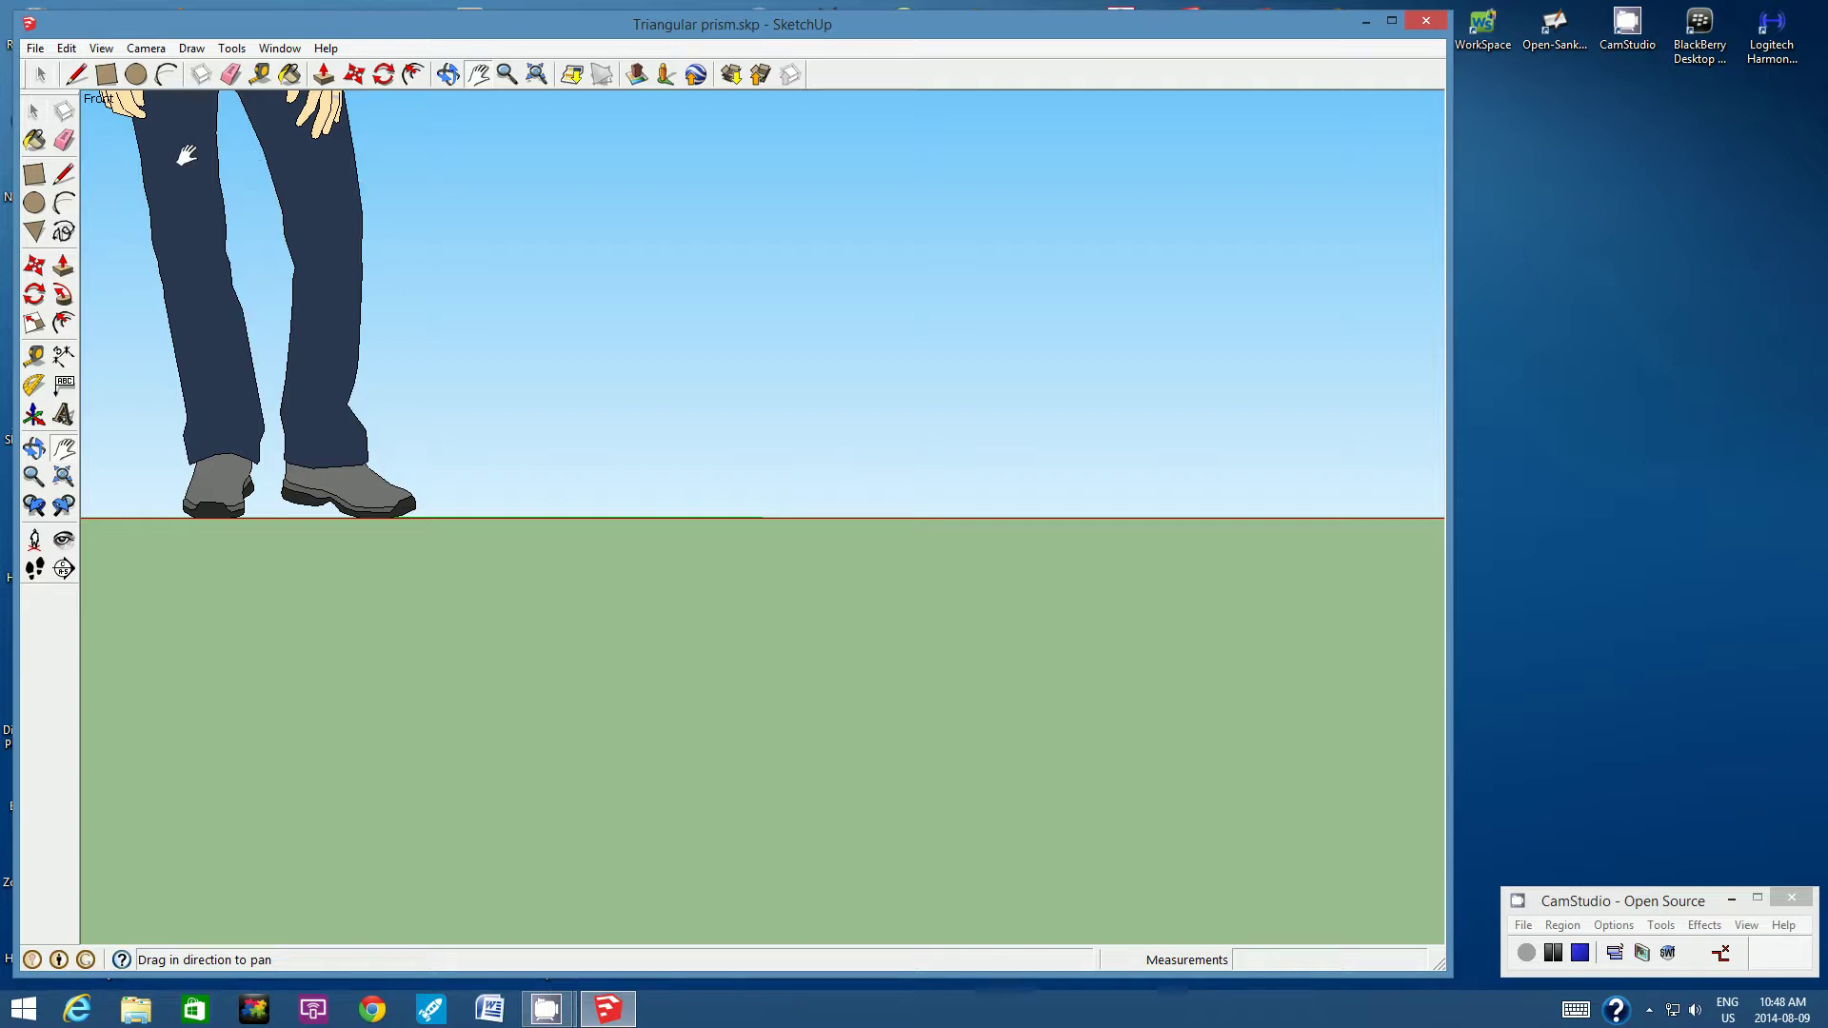
left_click(105, 76)
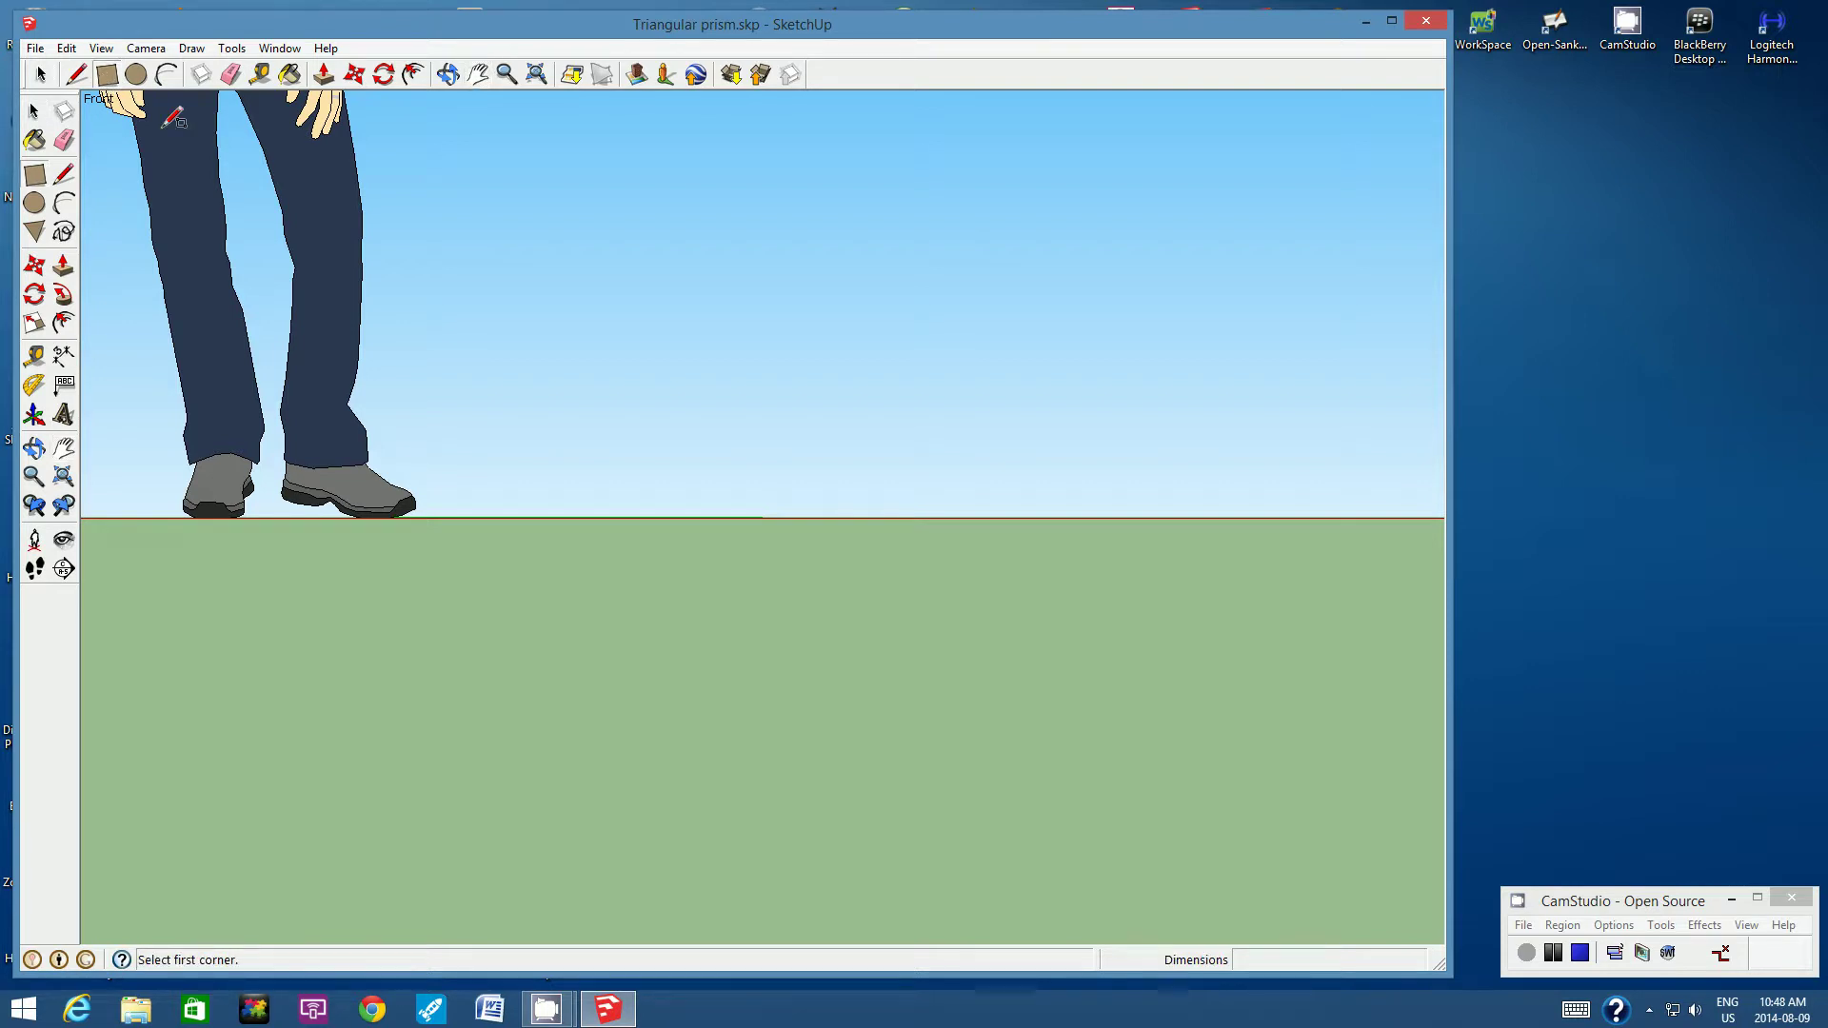
left_click(743, 516)
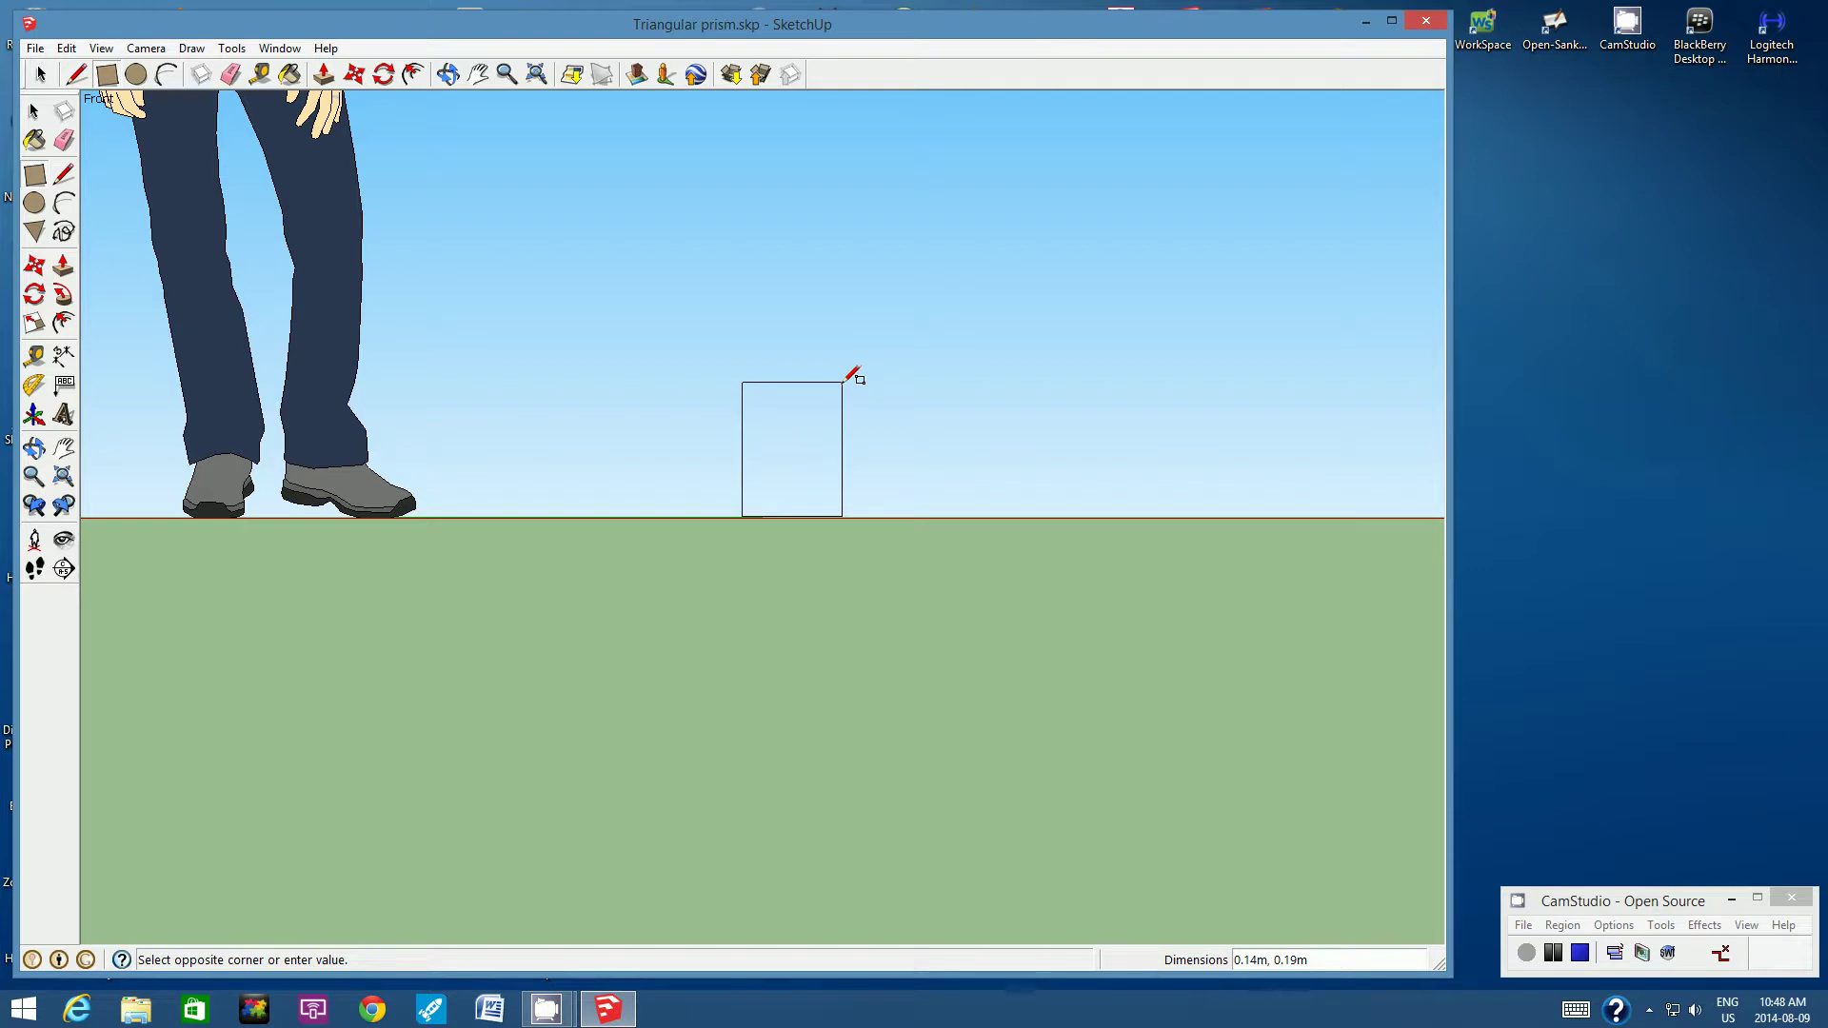
type("40cm, 40c")
key("Return")
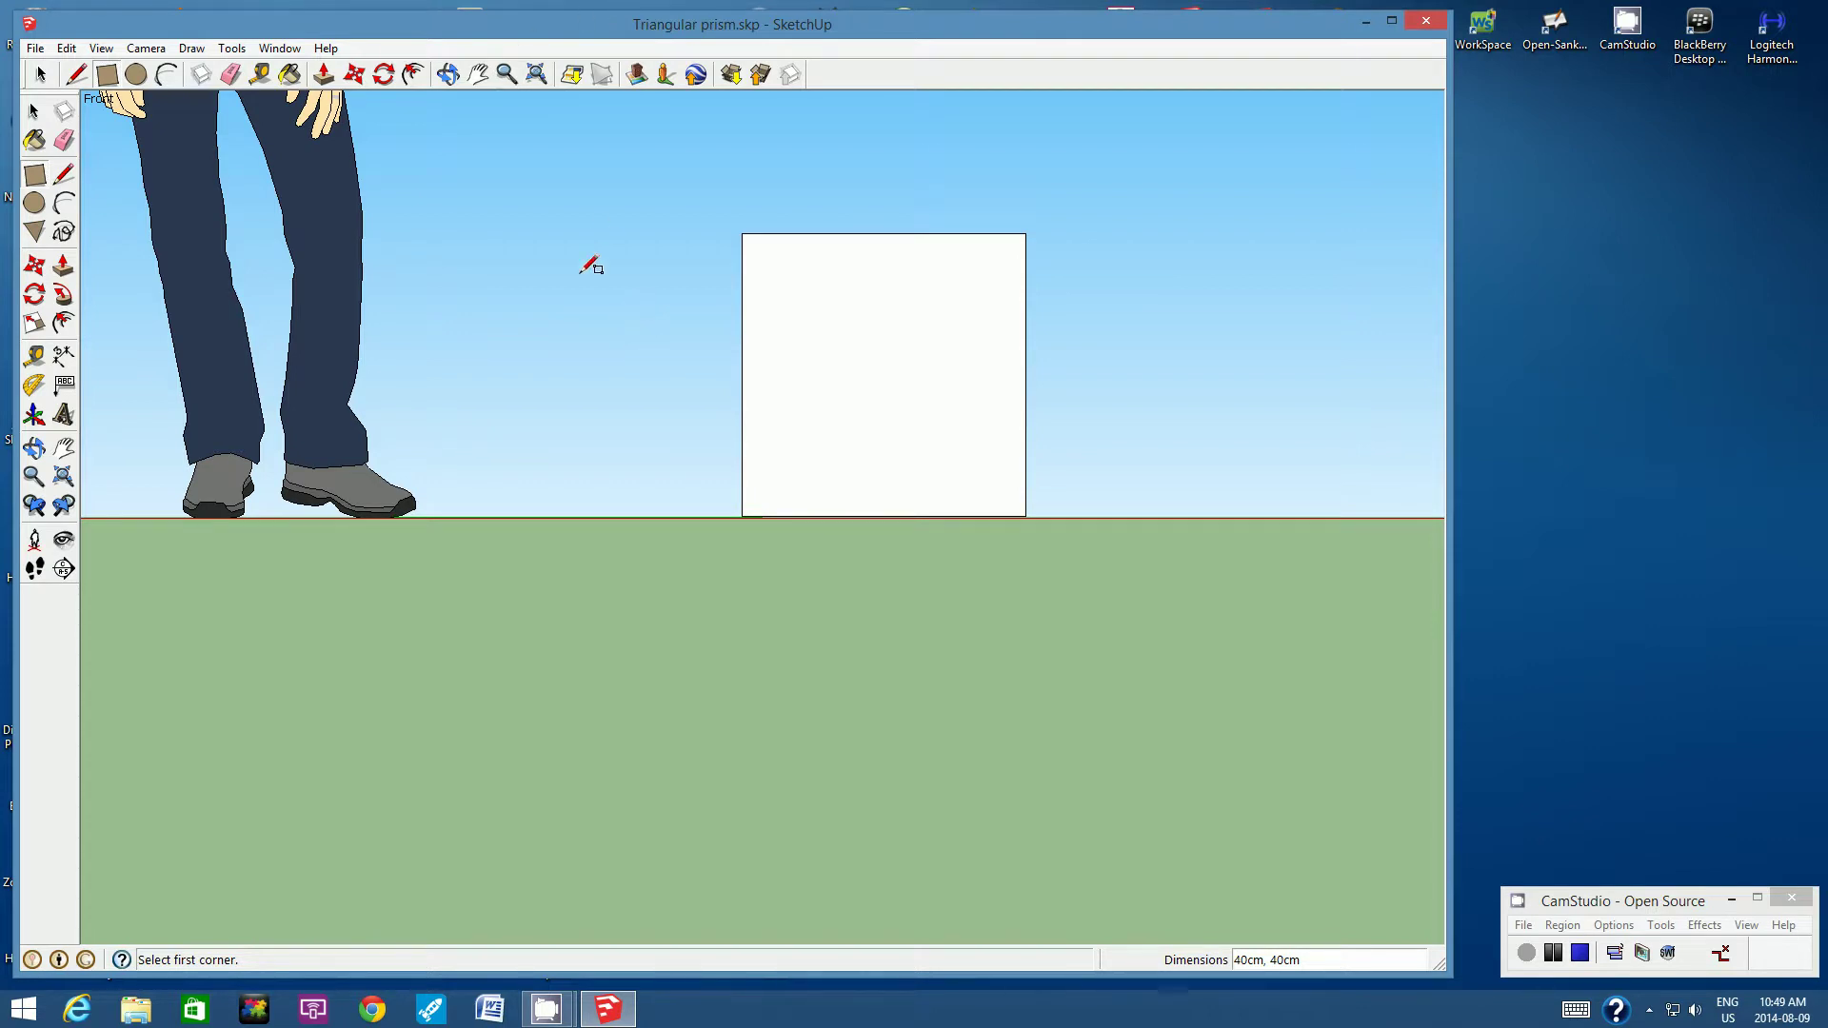
Step: Draw two lines from the midpoint of the square's top edge to its two bottom corners to form a triangle
left_click(448, 77)
left_click_drag(1048, 448, 1155, 385)
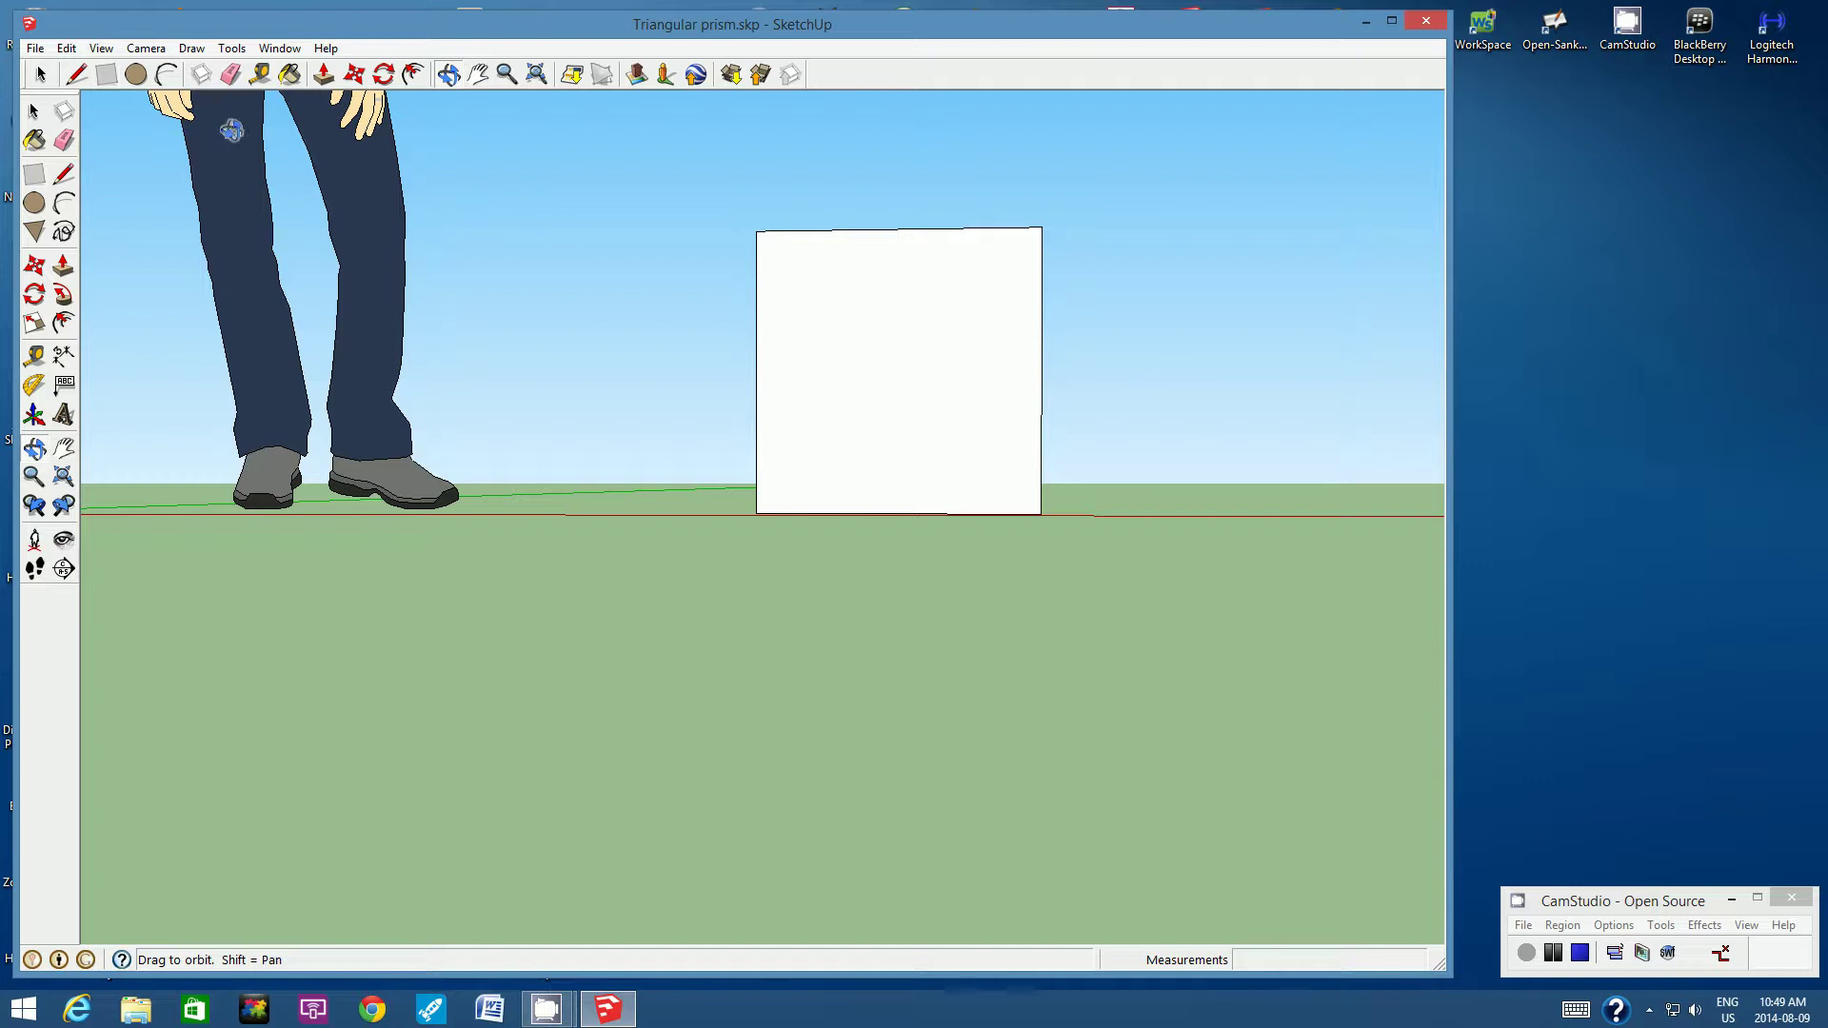
left_click(76, 76)
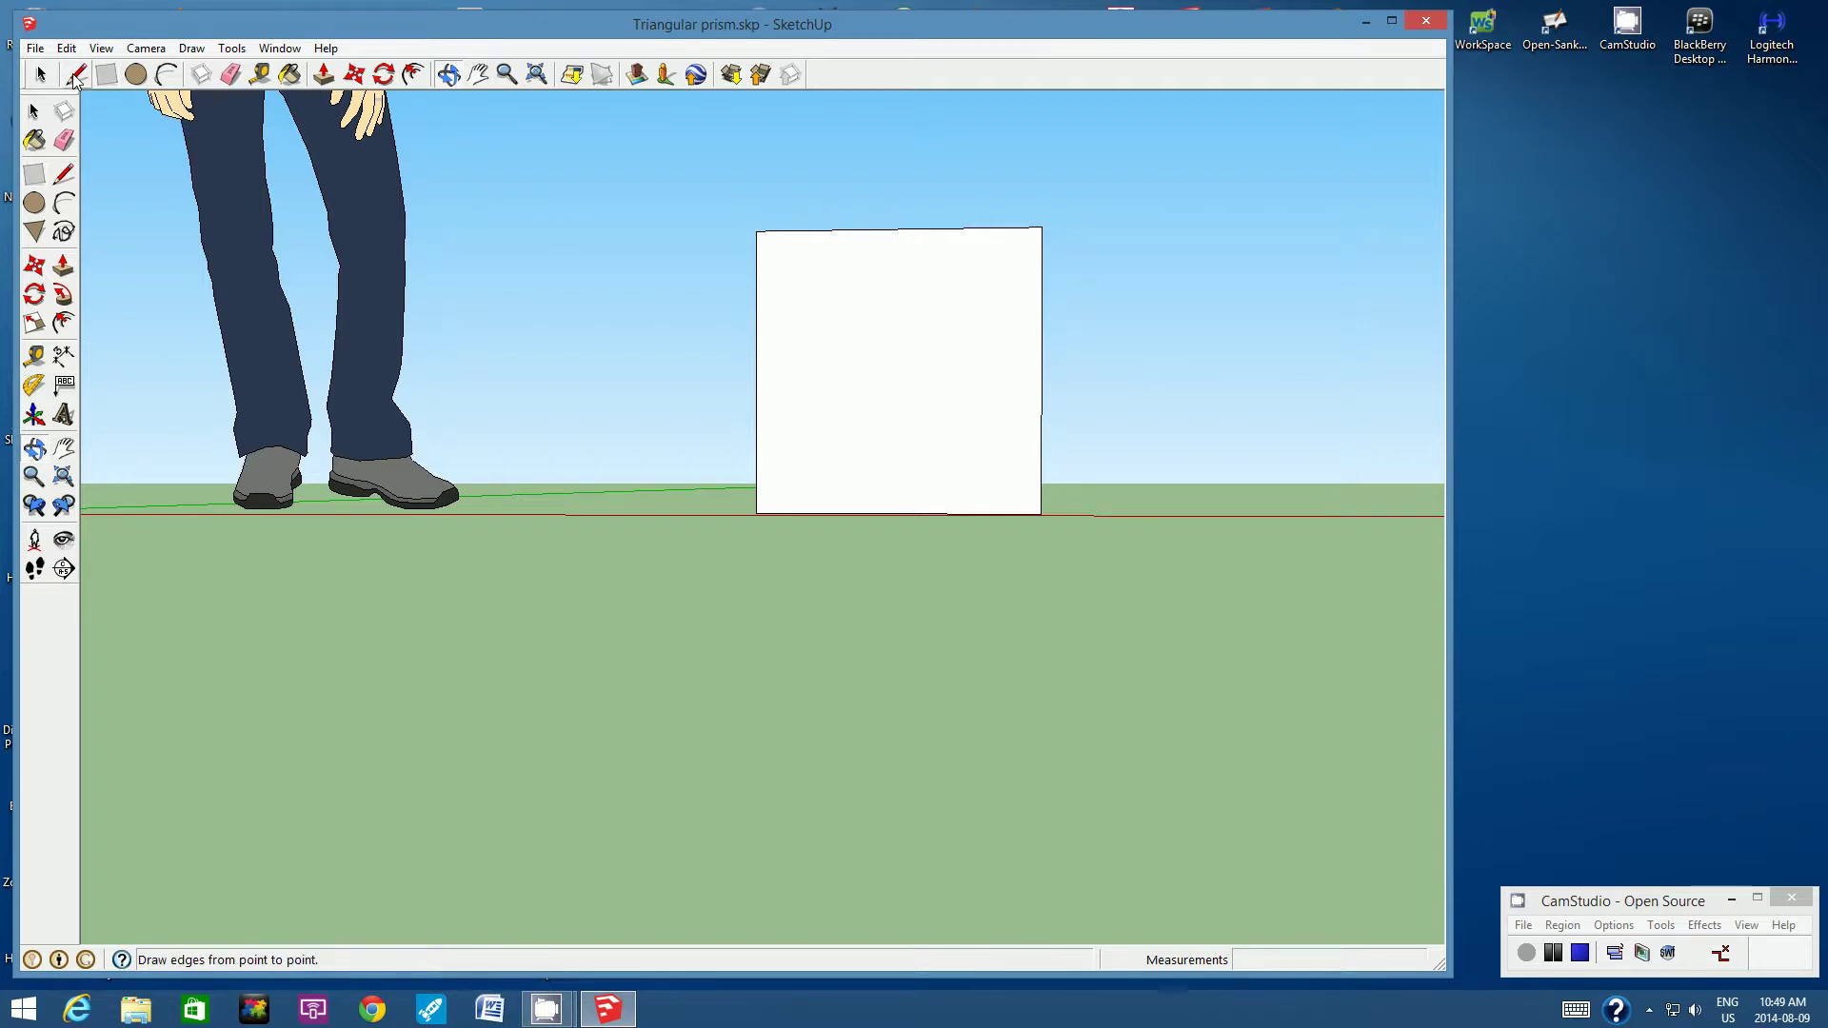
left_click(75, 76)
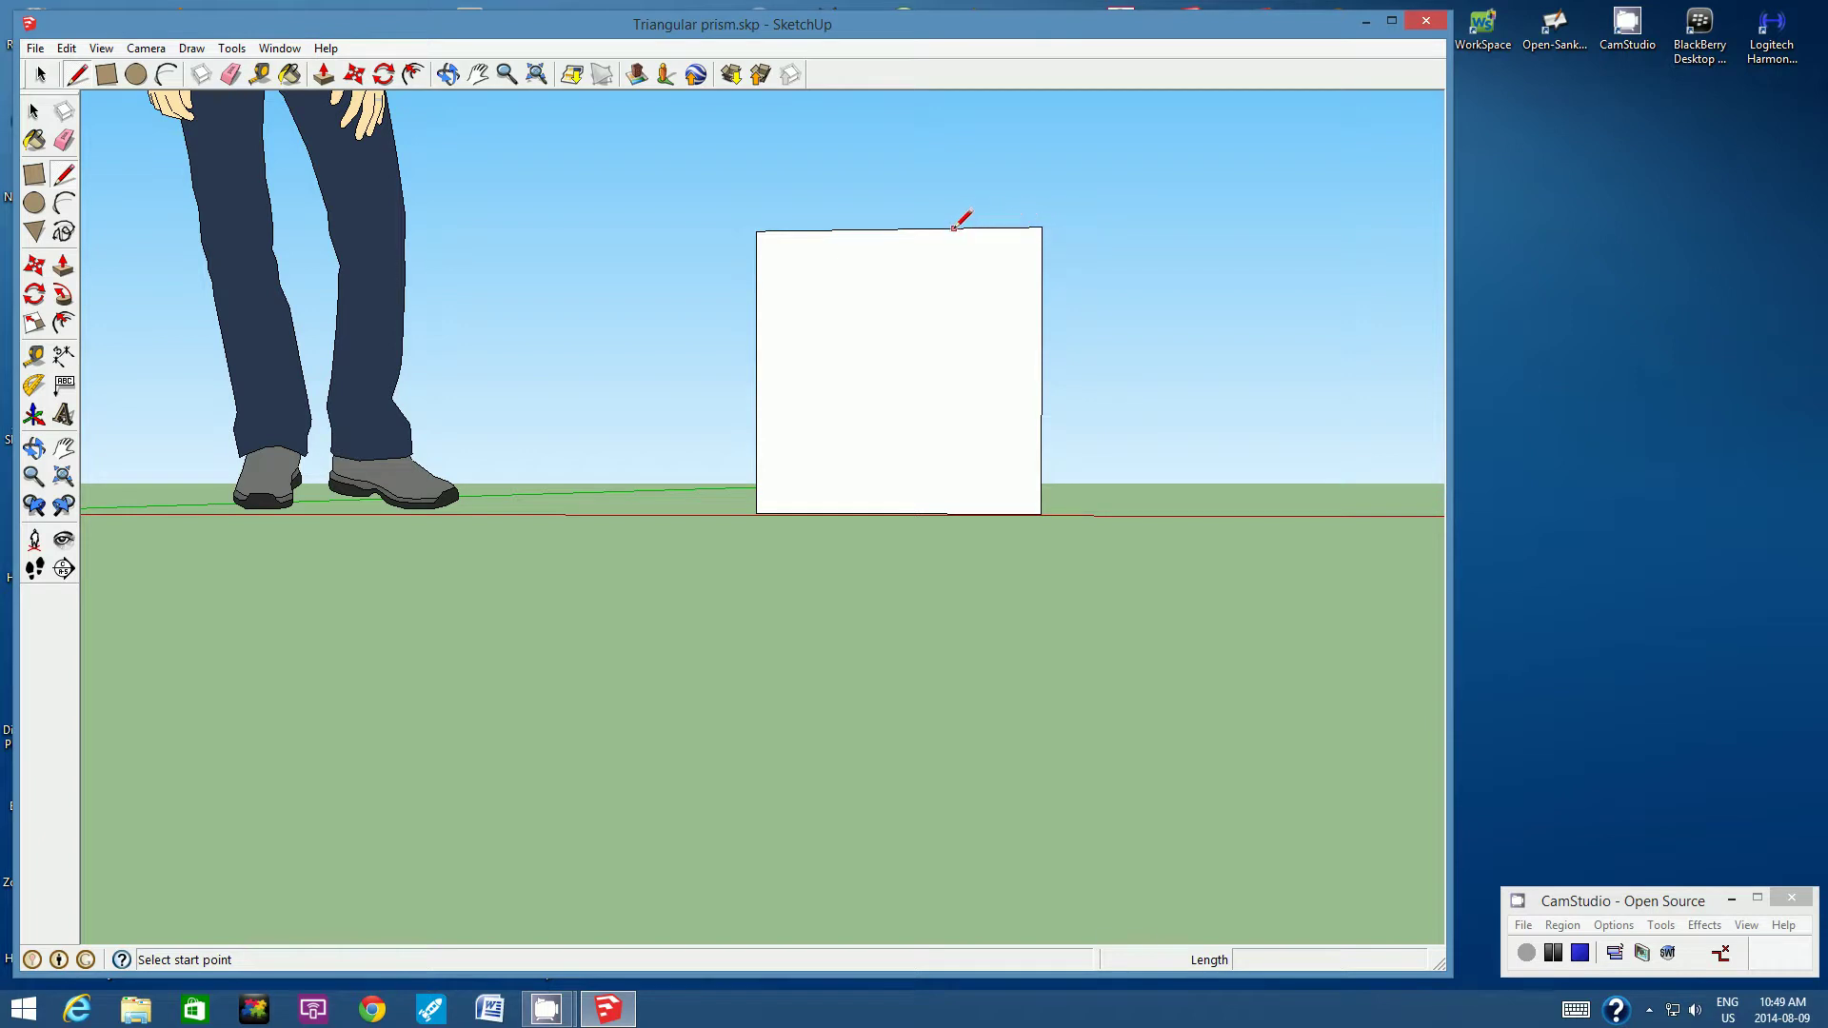
left_click(898, 229)
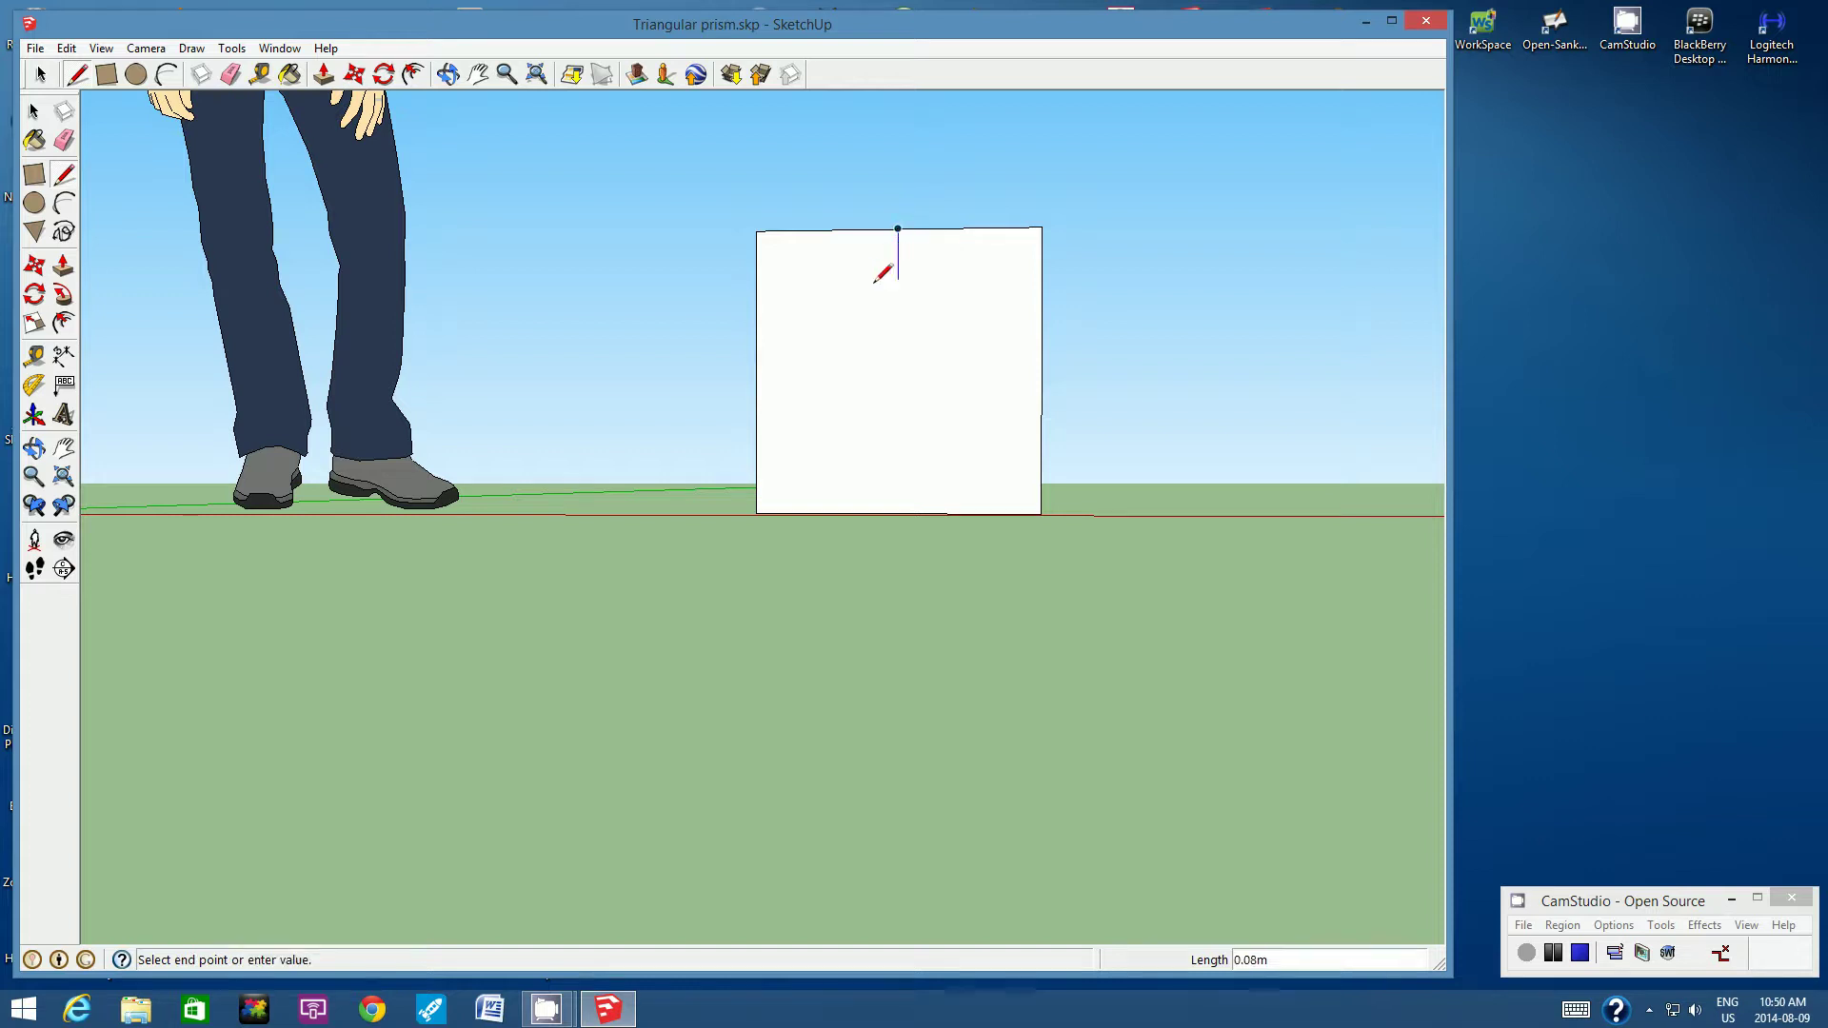
left_click(758, 512)
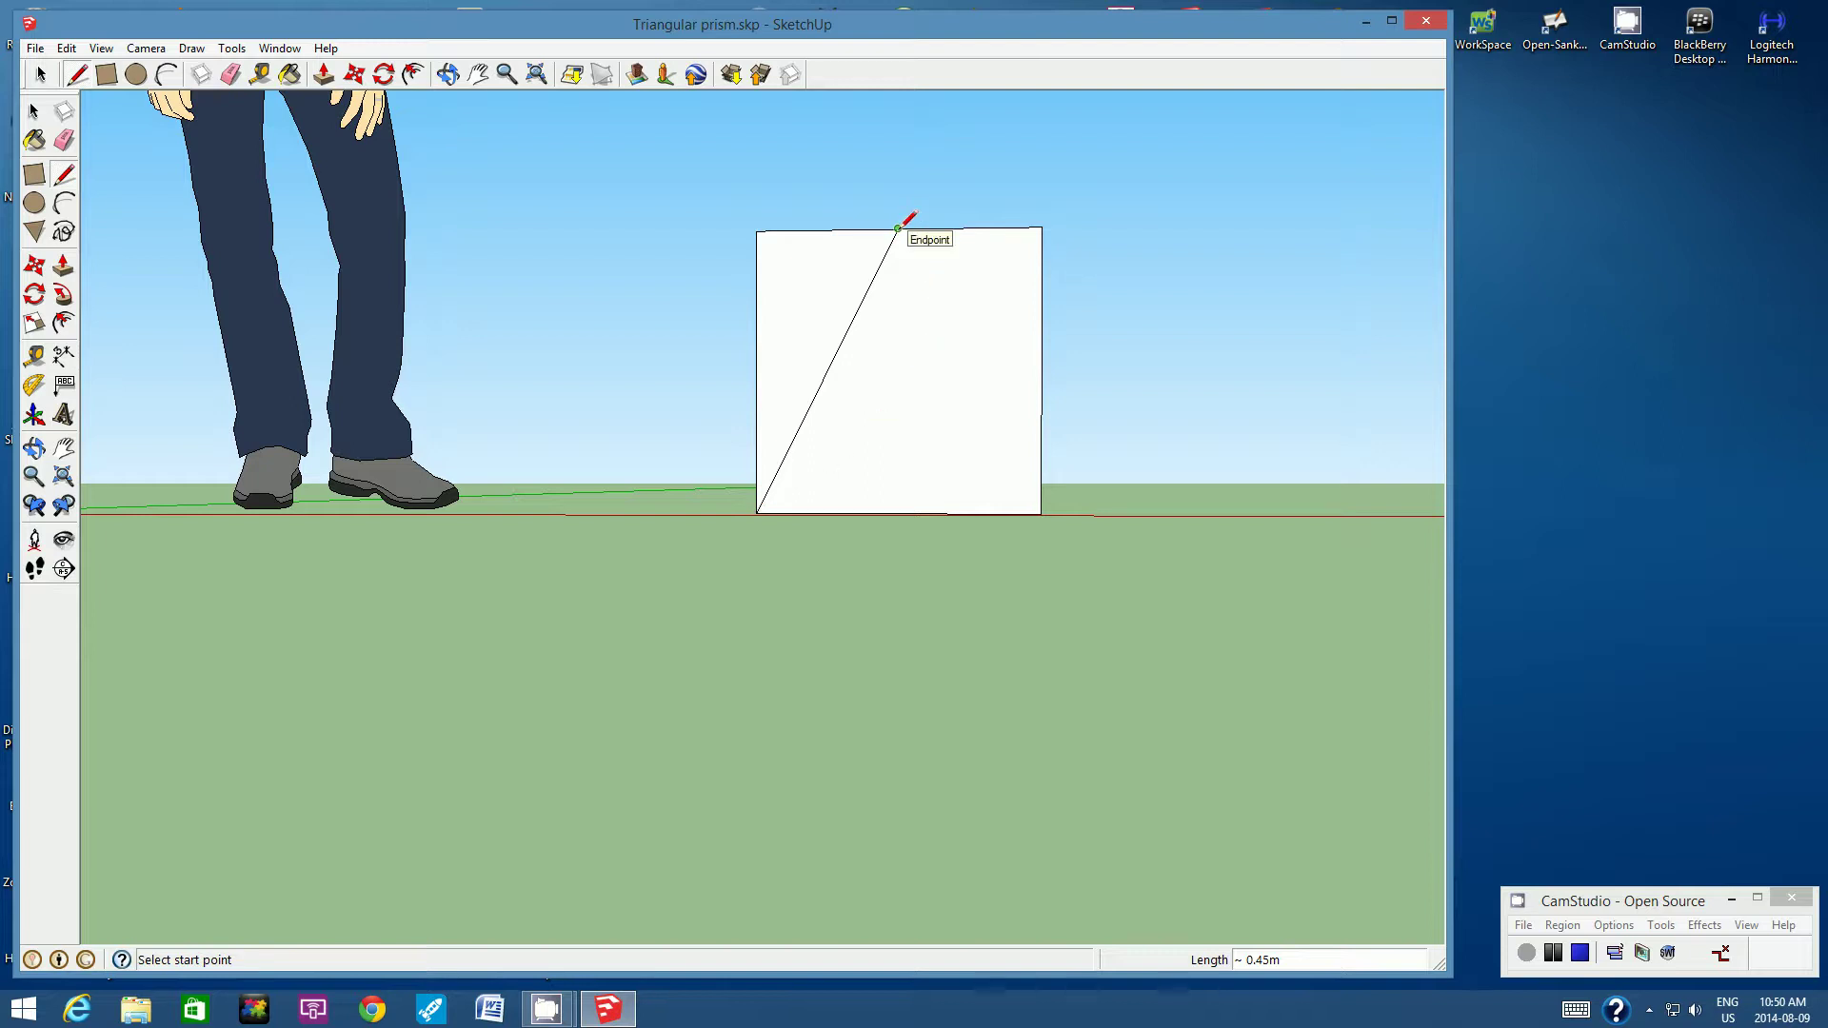
left_click(898, 227)
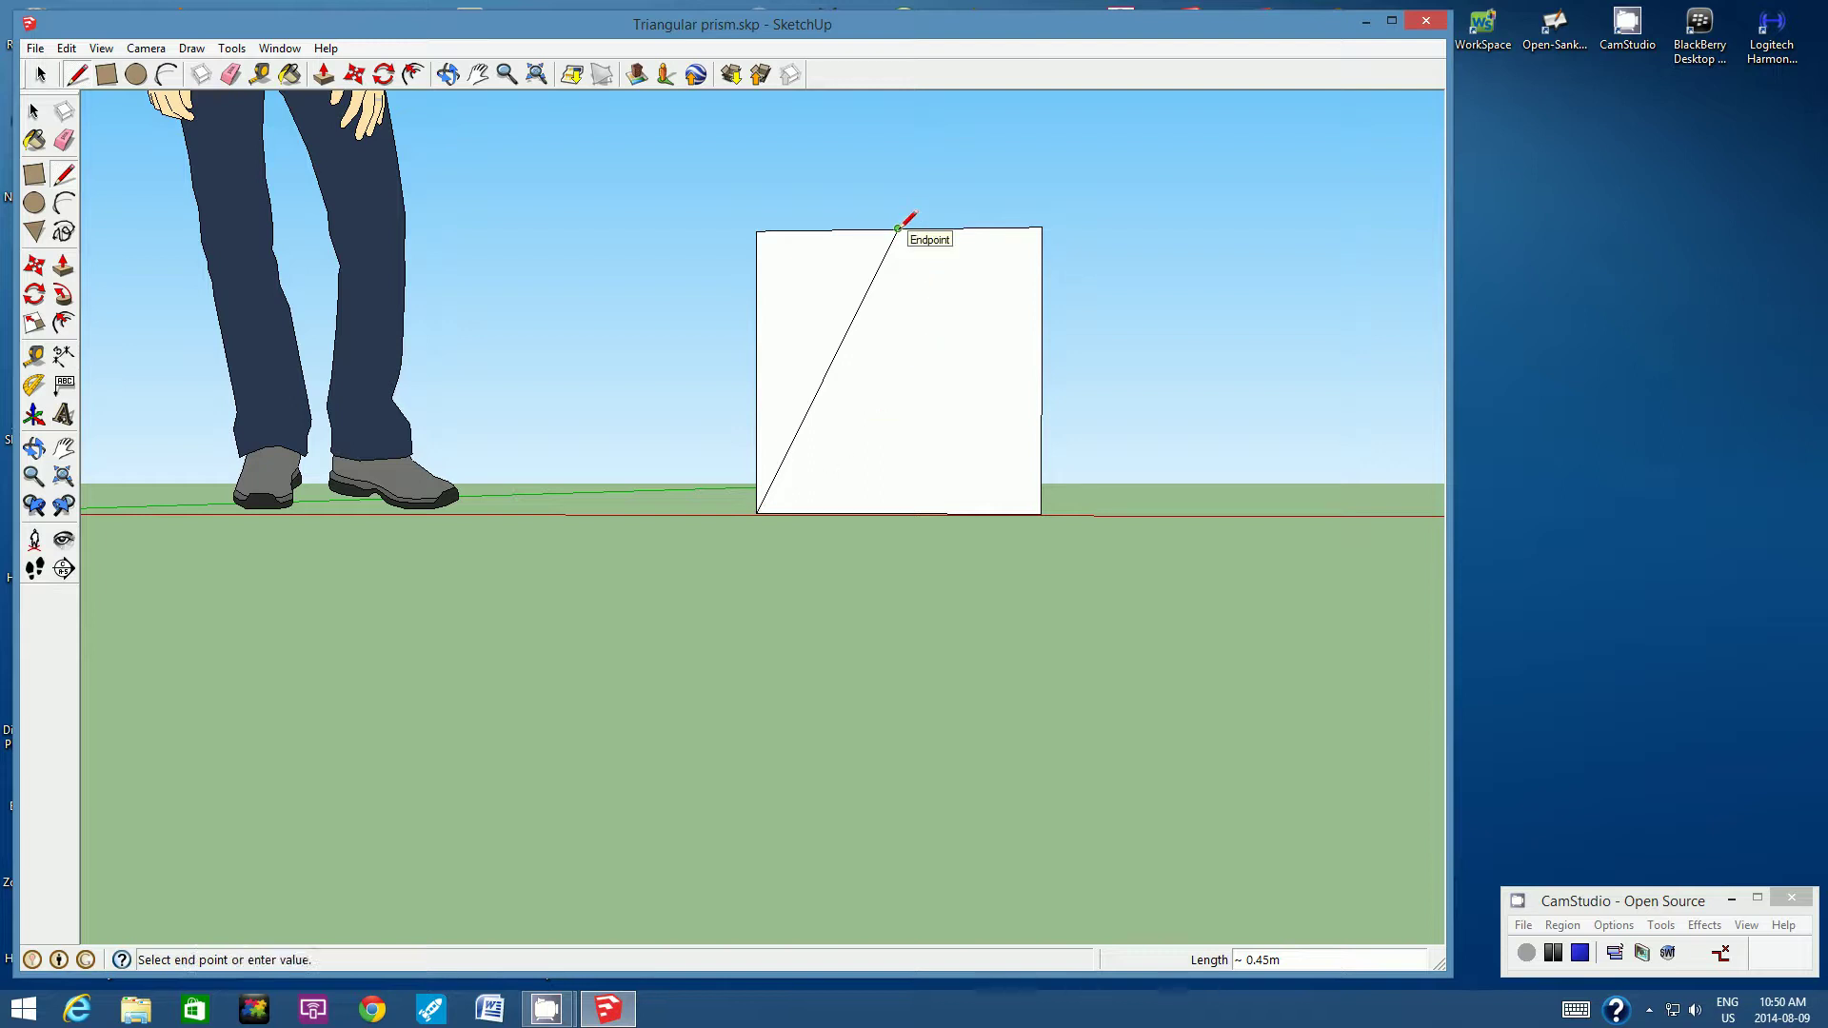
left_click(1041, 513)
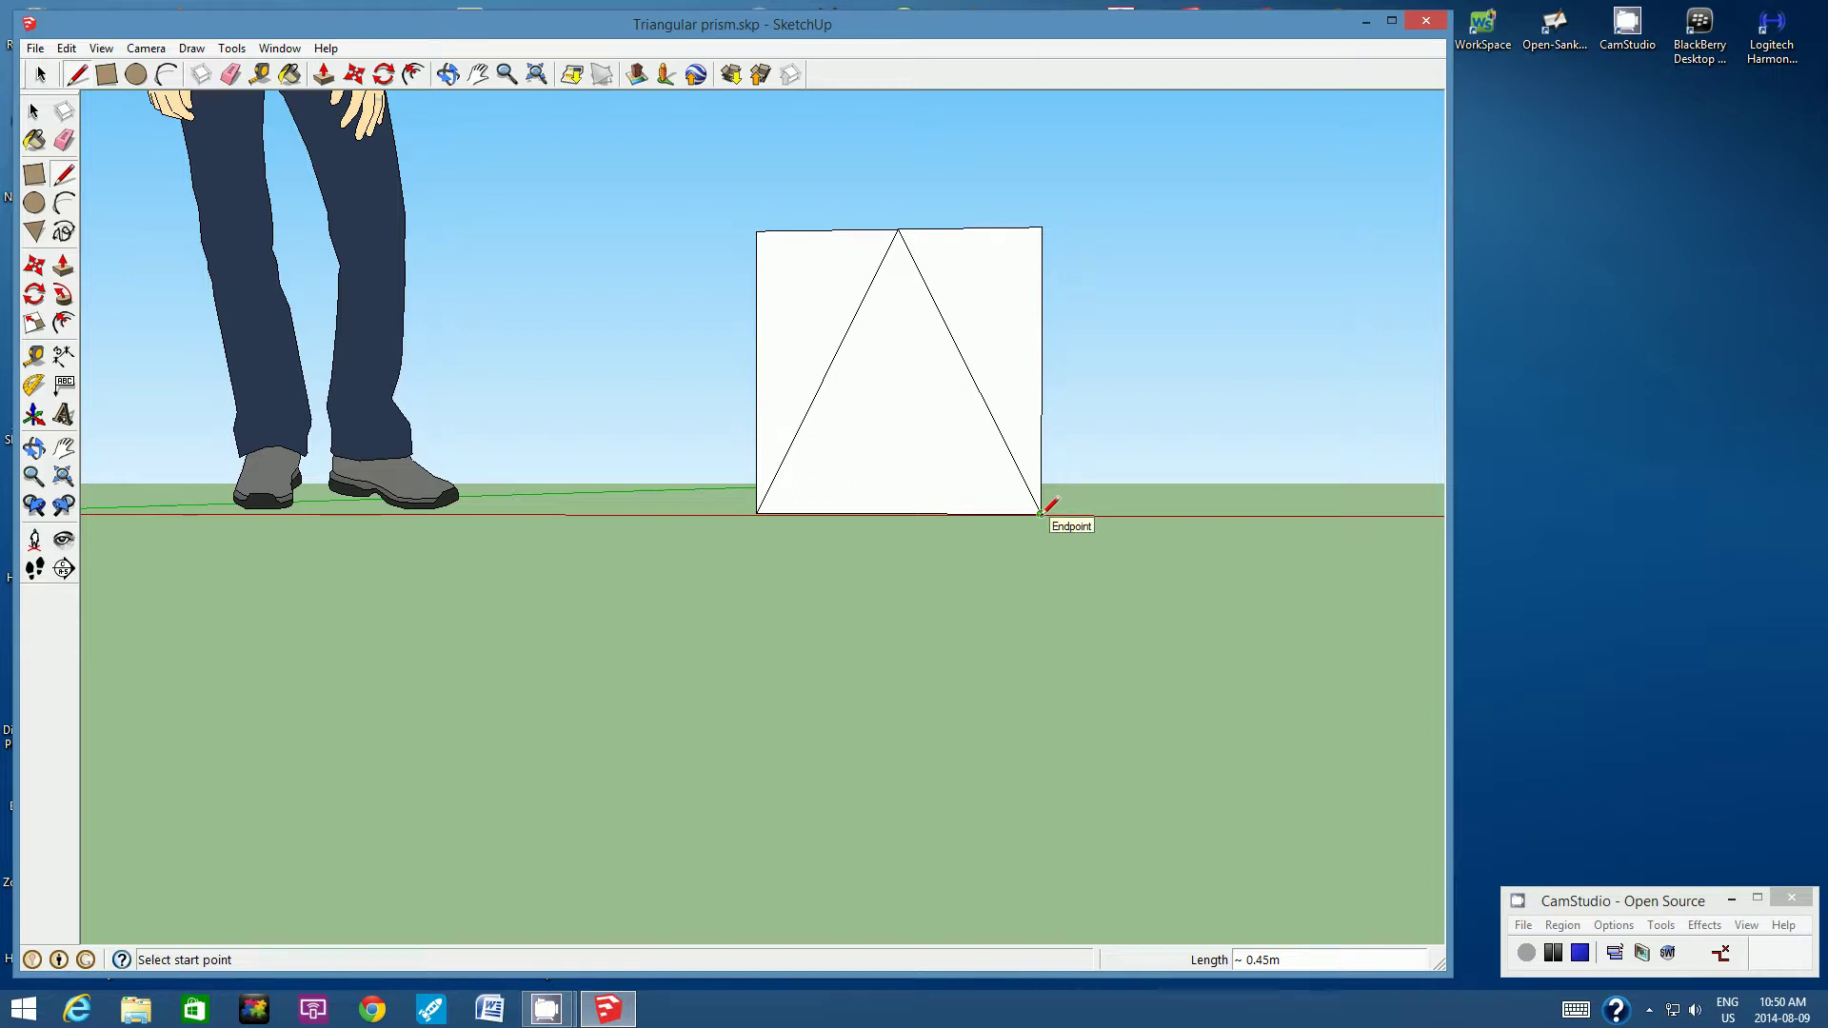
Step: Erase the square's top and side edges outside the triangle, leaving only the triangular face
left_click(234, 76)
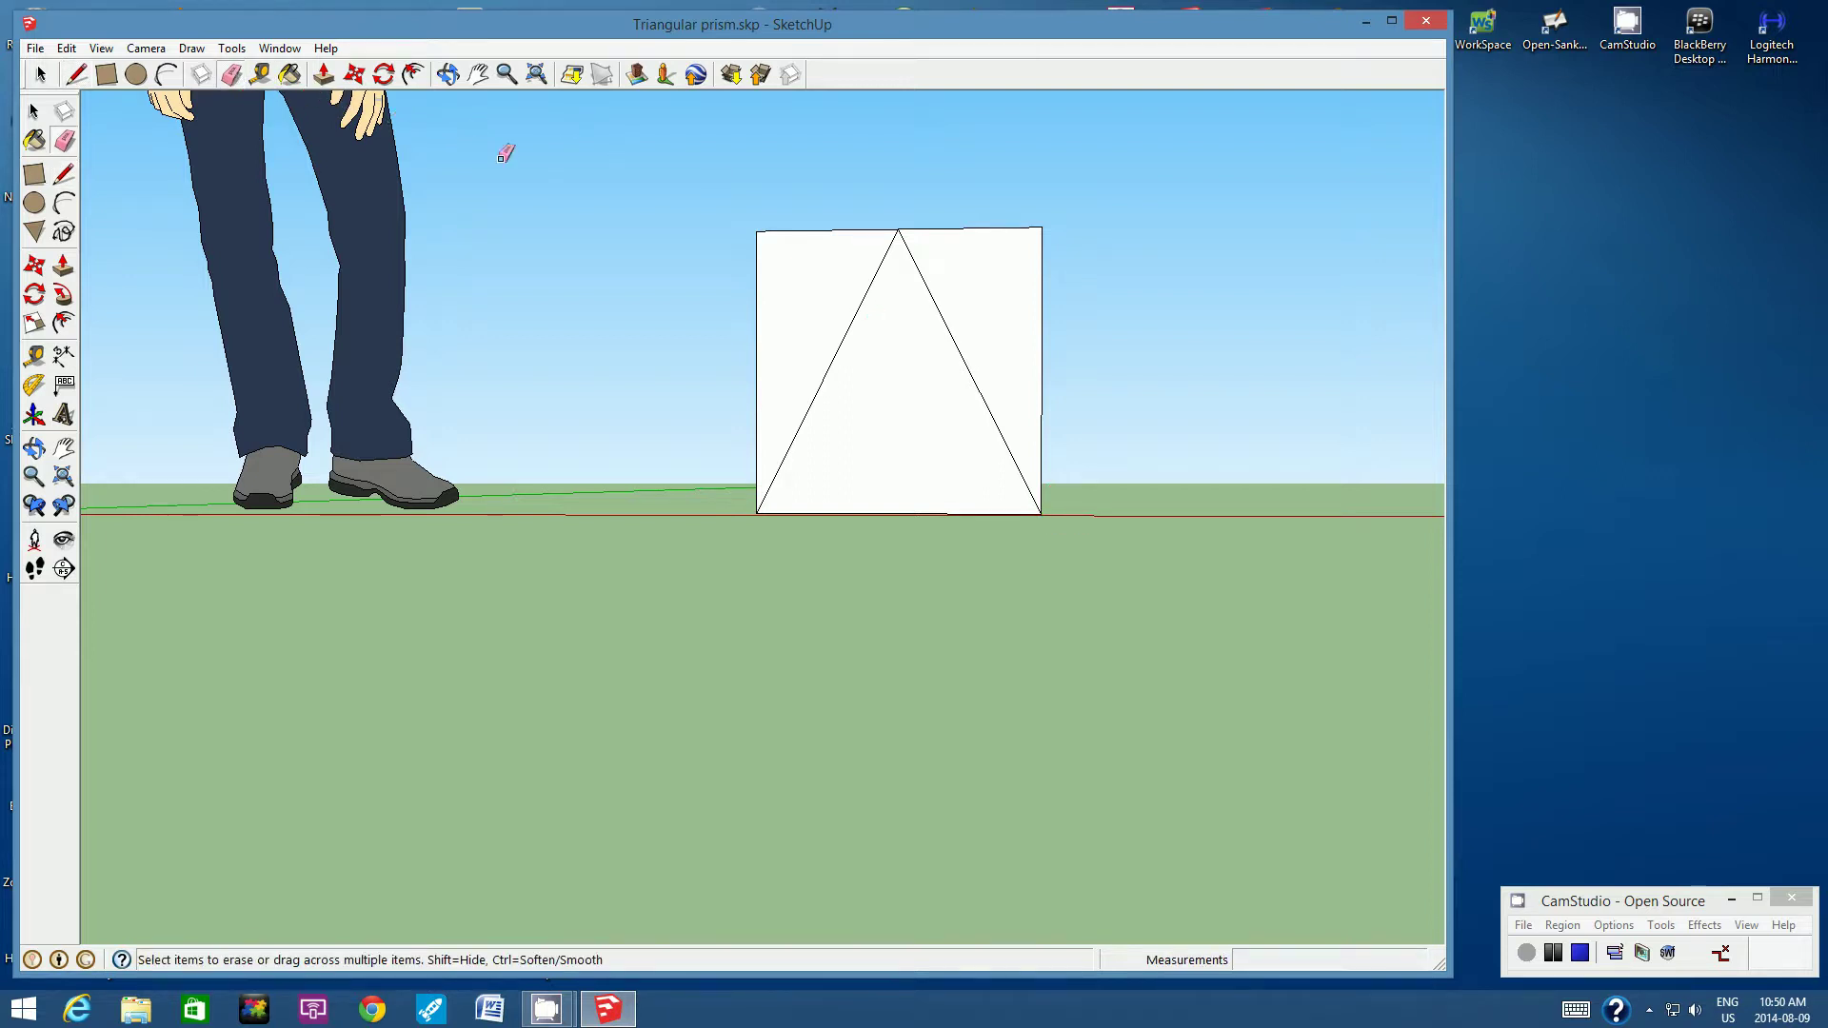
left_click(788, 231)
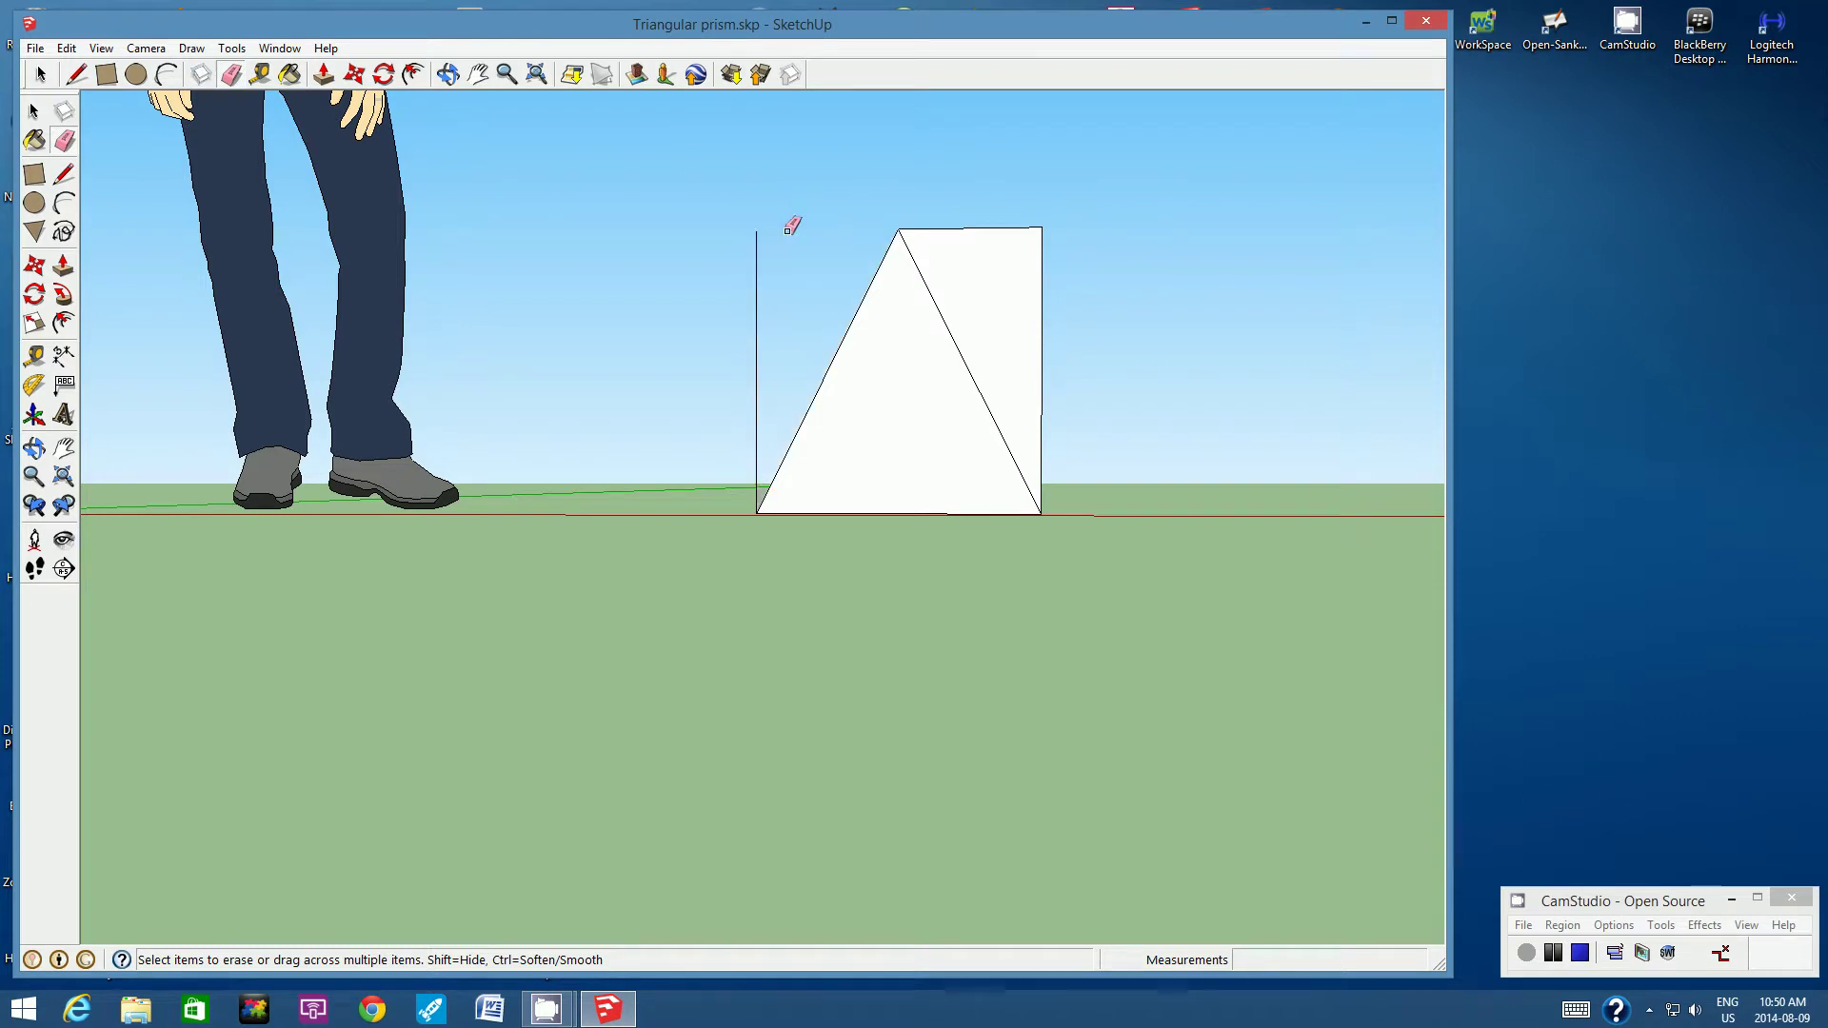
left_click(757, 273)
left_click(949, 228)
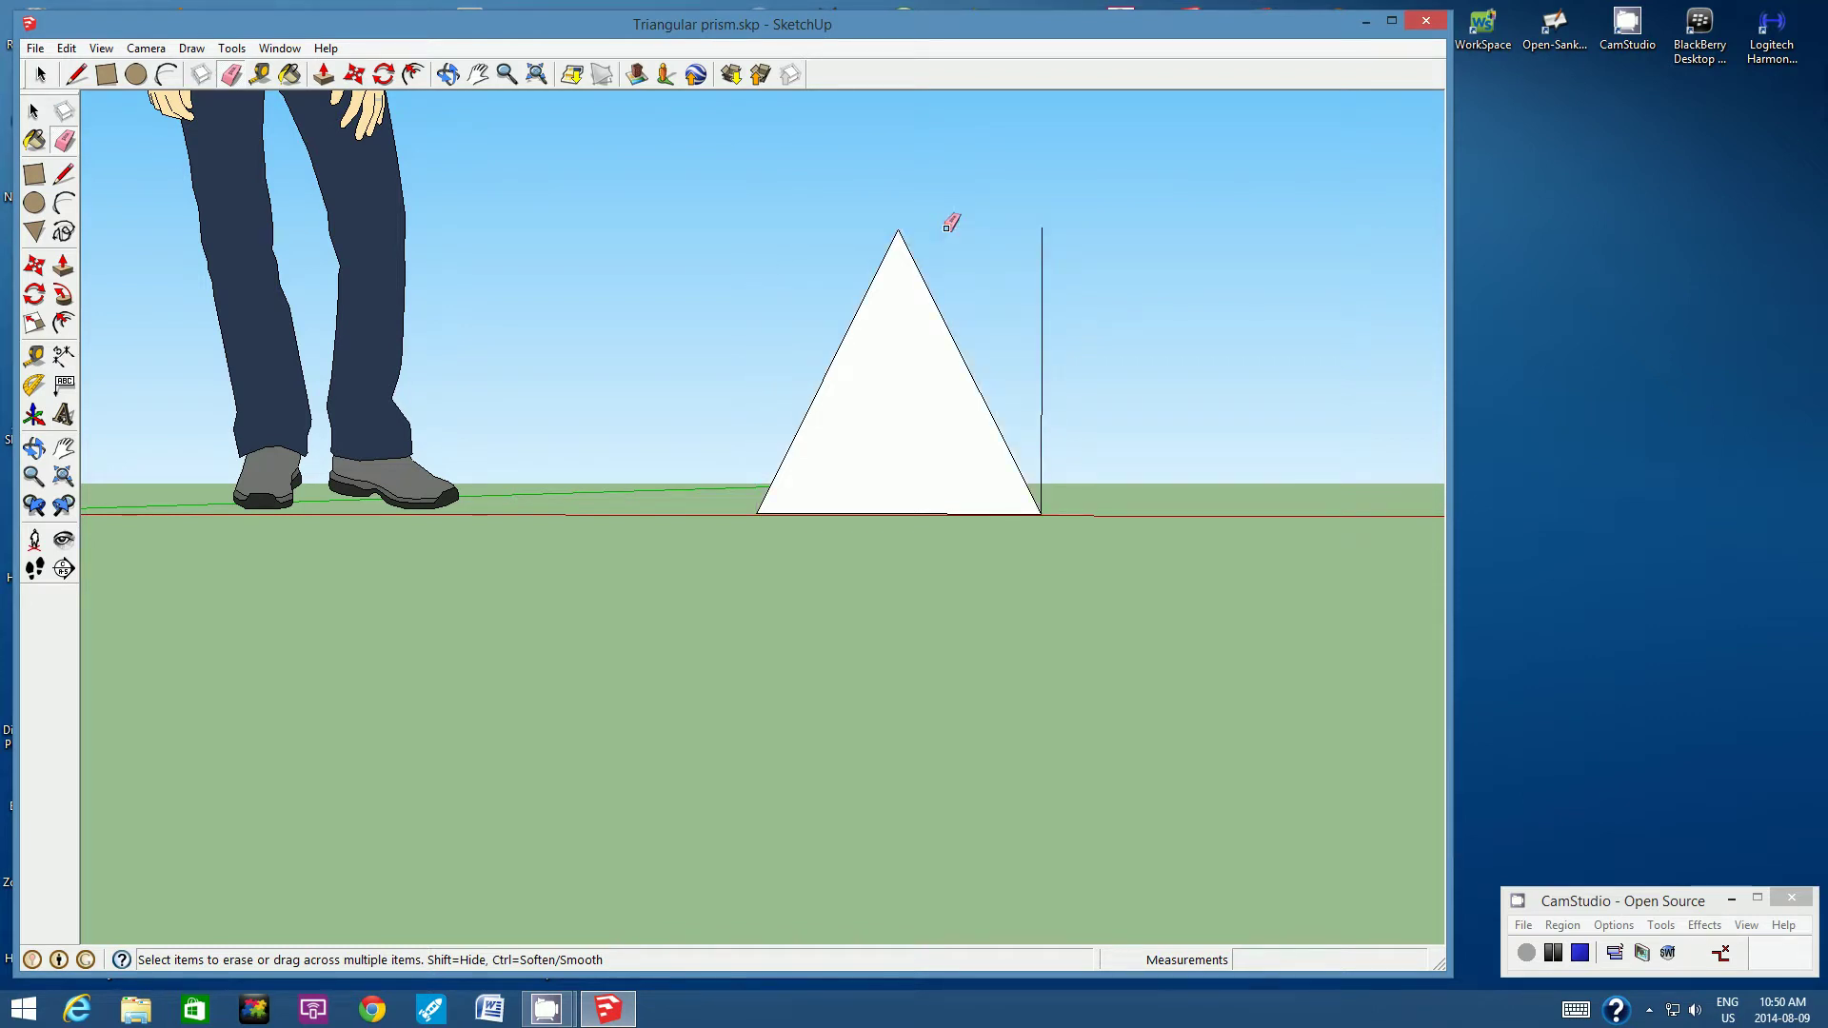
left_click(1043, 333)
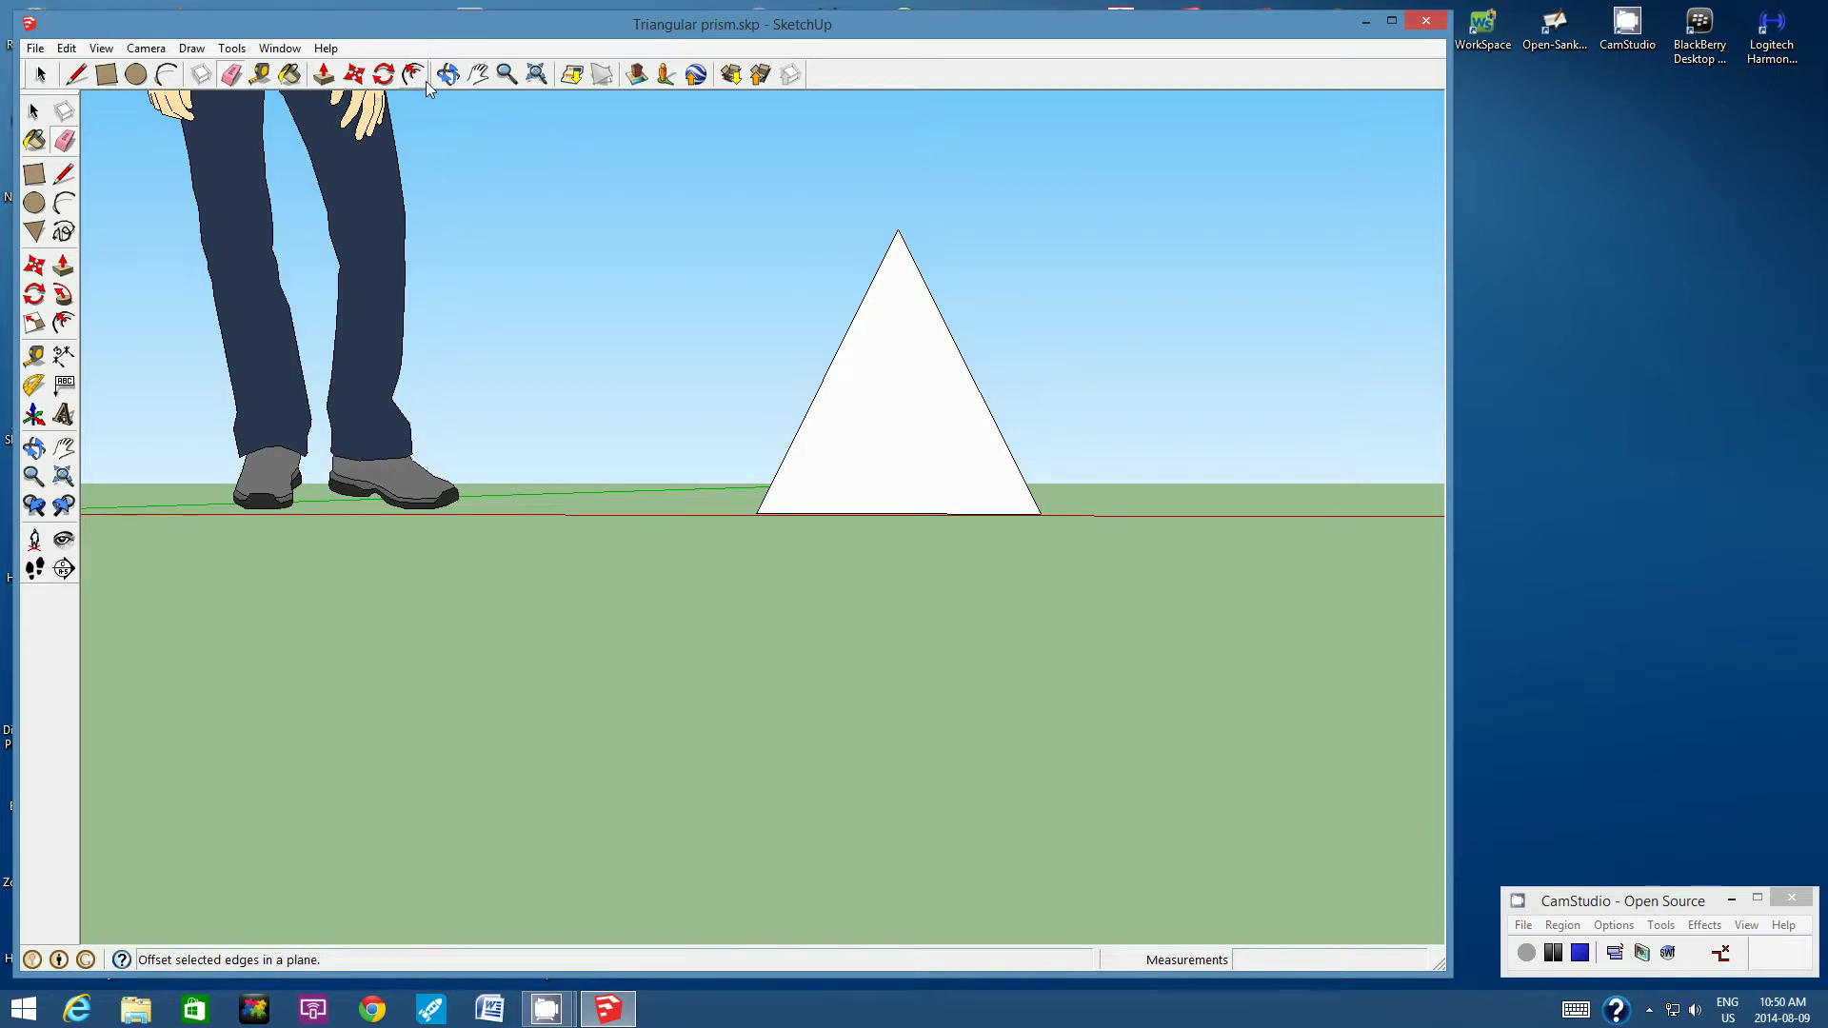
Step: Push/pull the triangular face backward by 30 cm to form a solid triangular prism
left_click(450, 72)
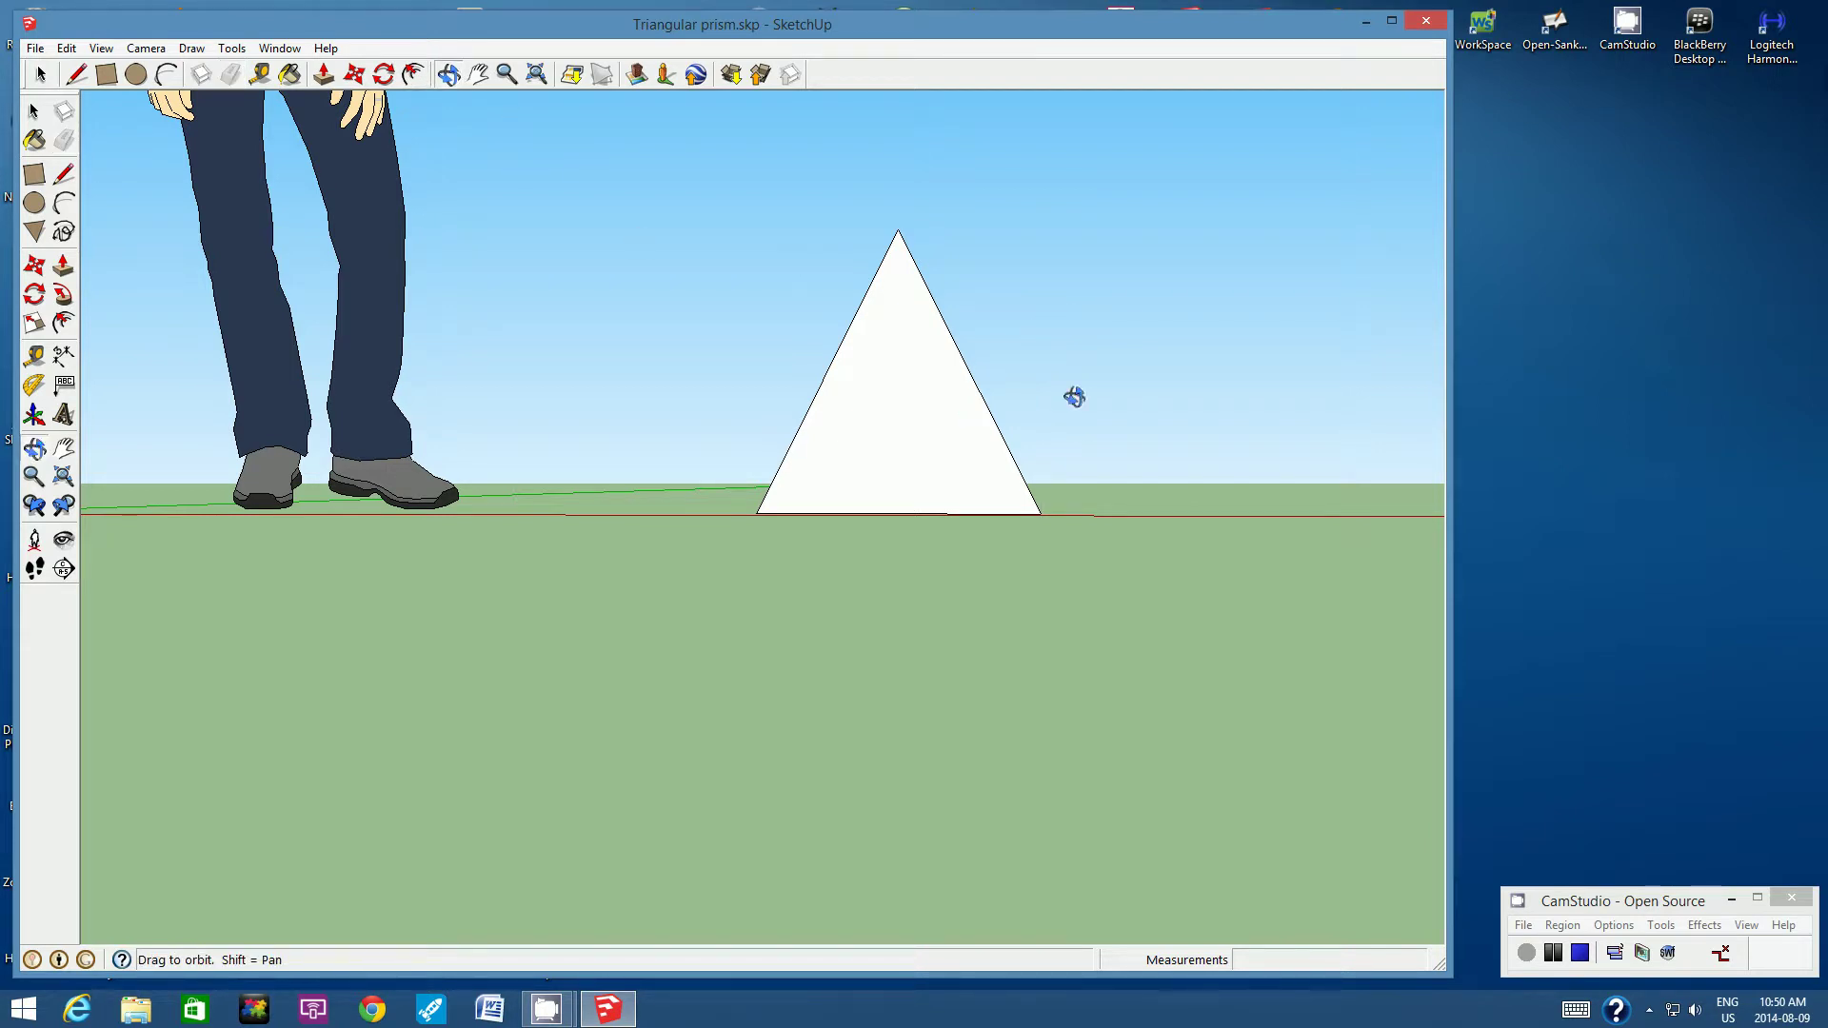
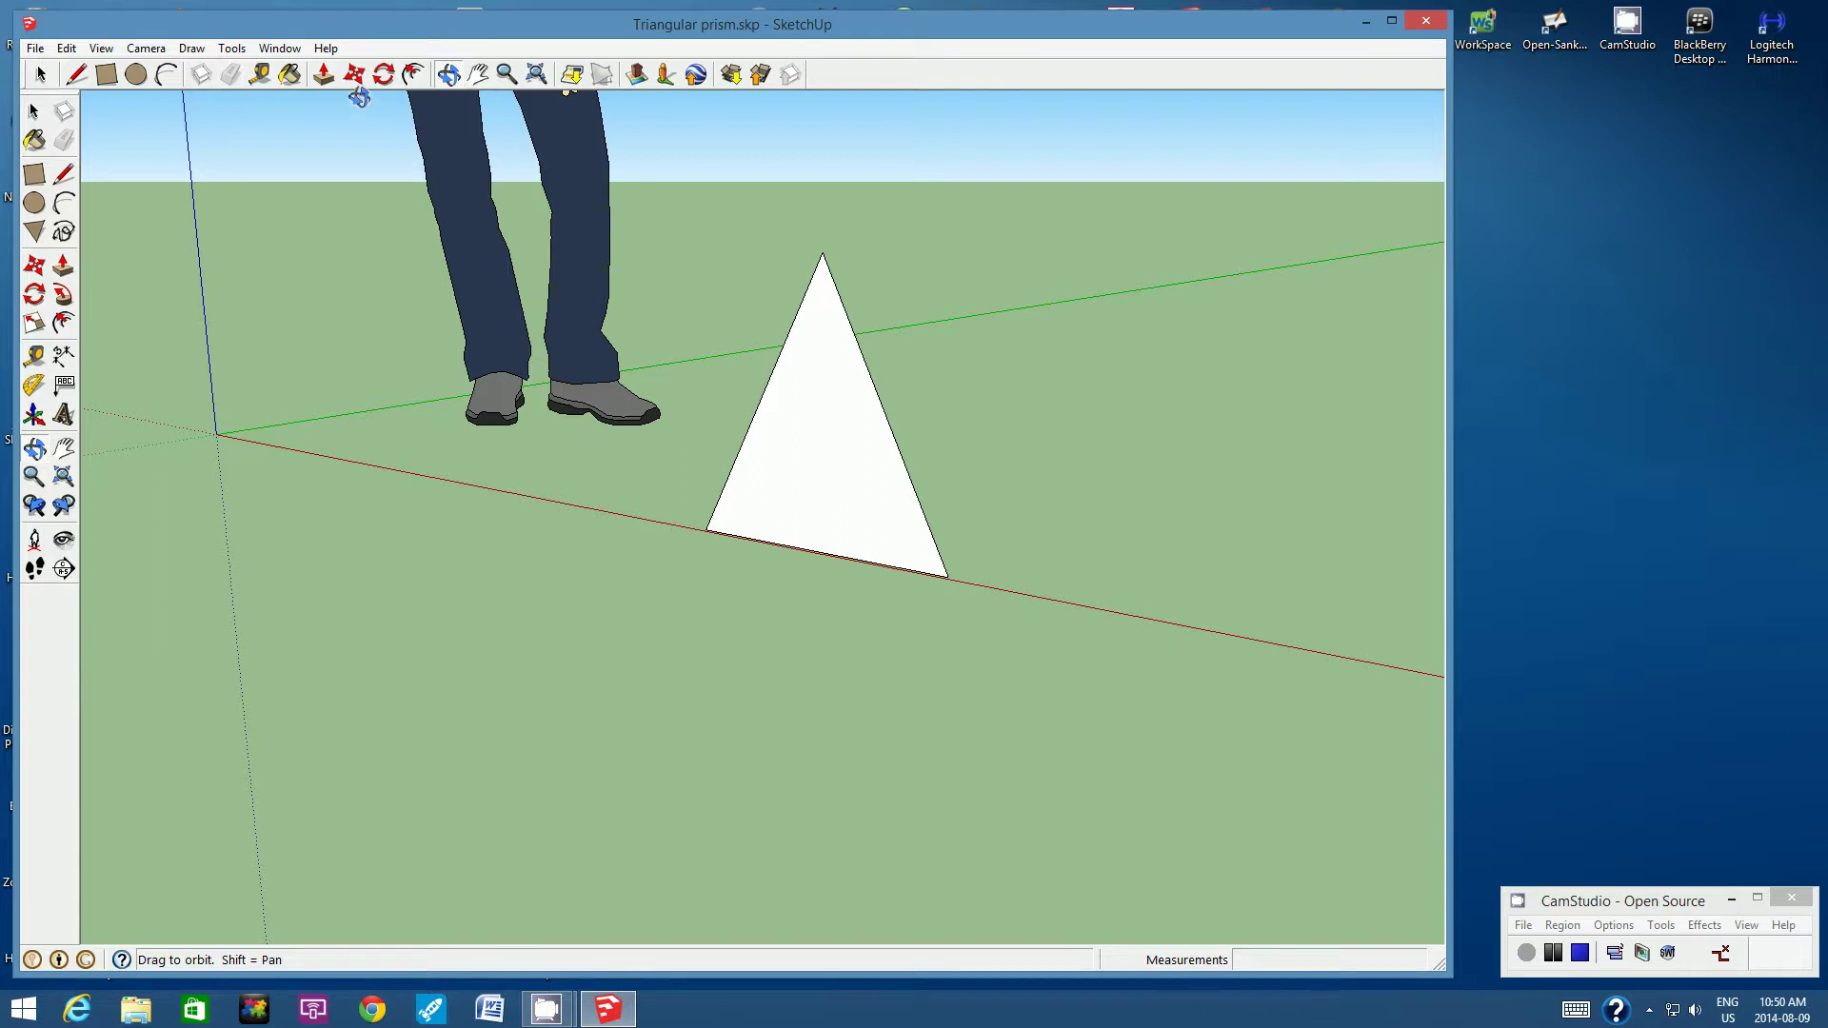
left_click(323, 74)
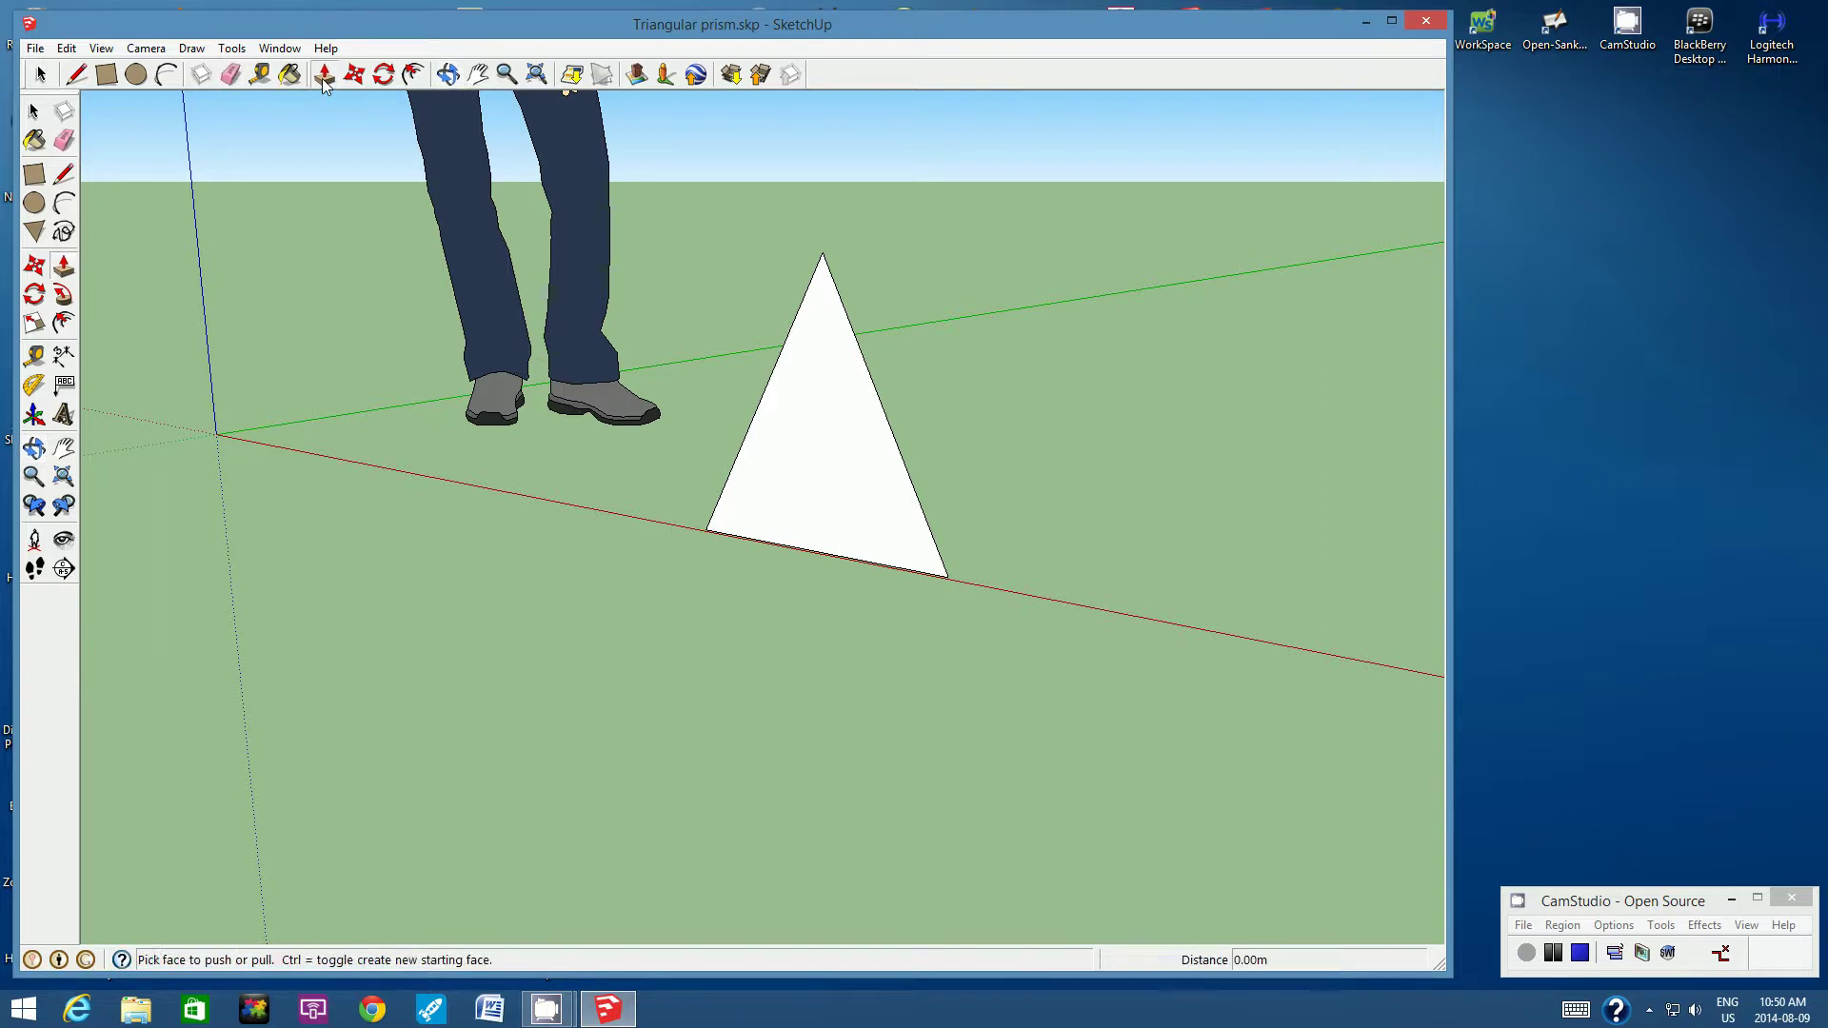
left_click(807, 466)
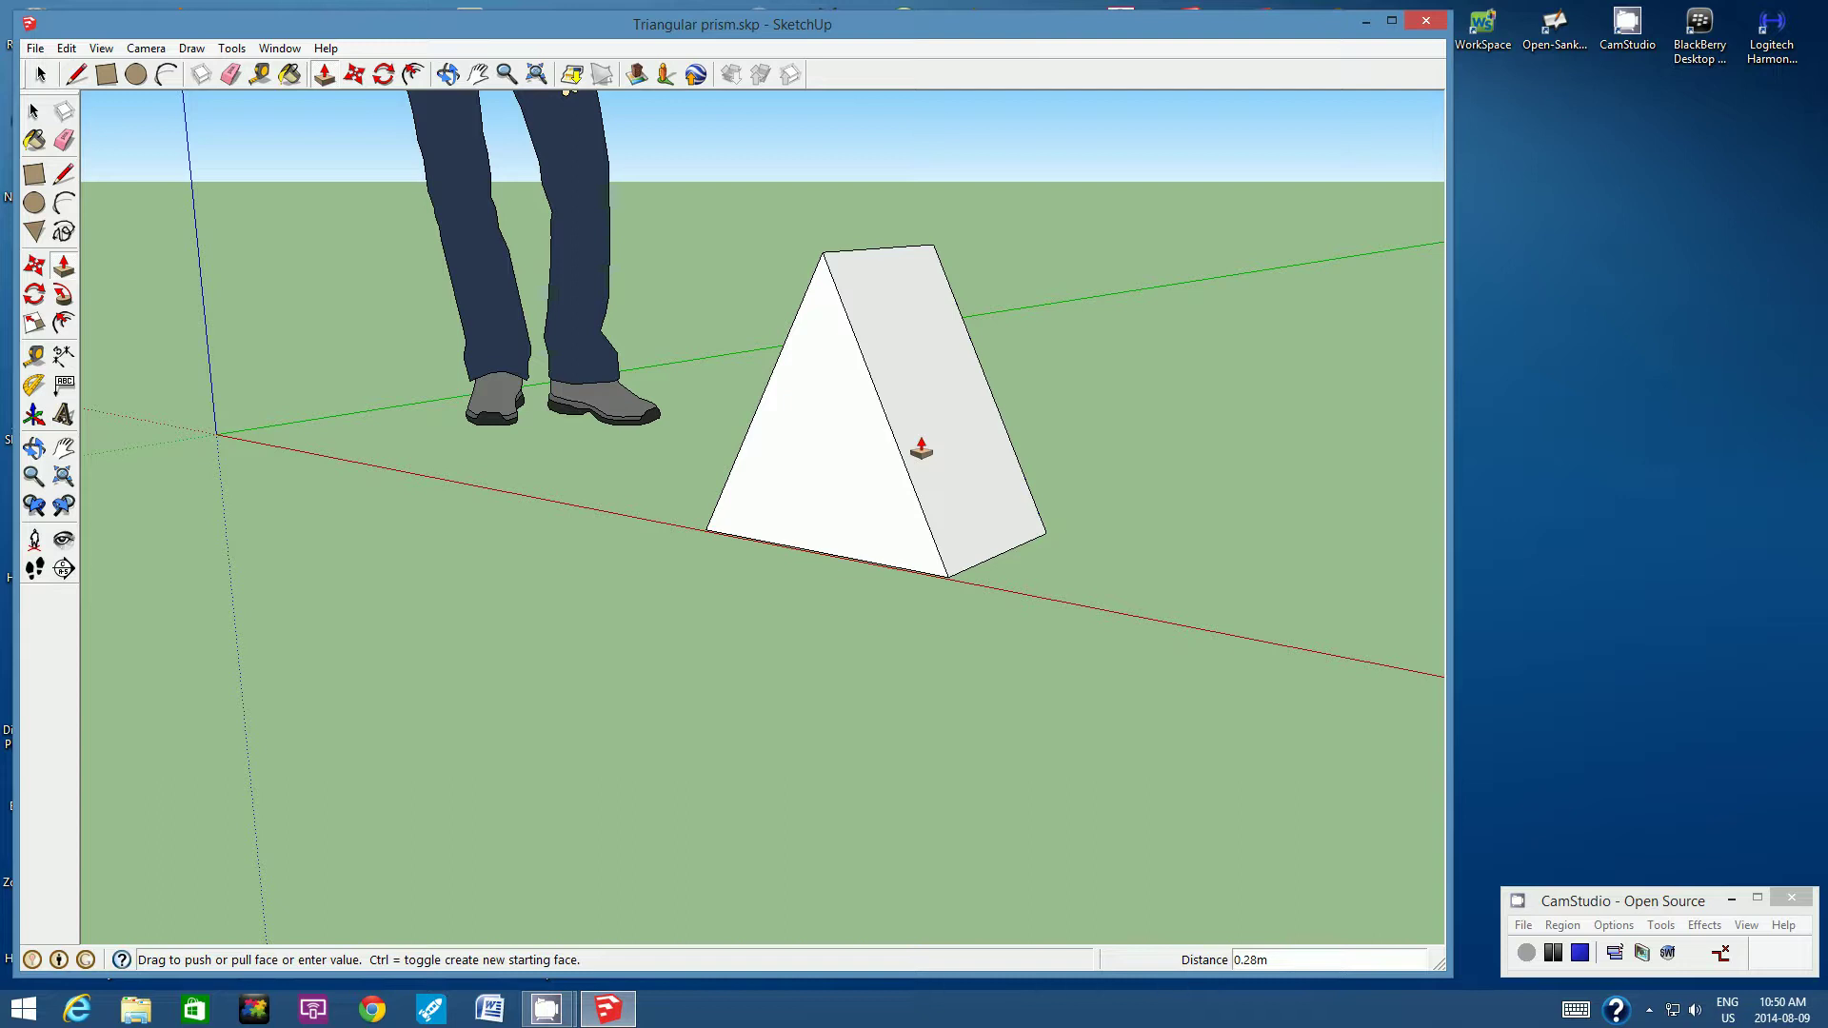
type("30")
key("Return")
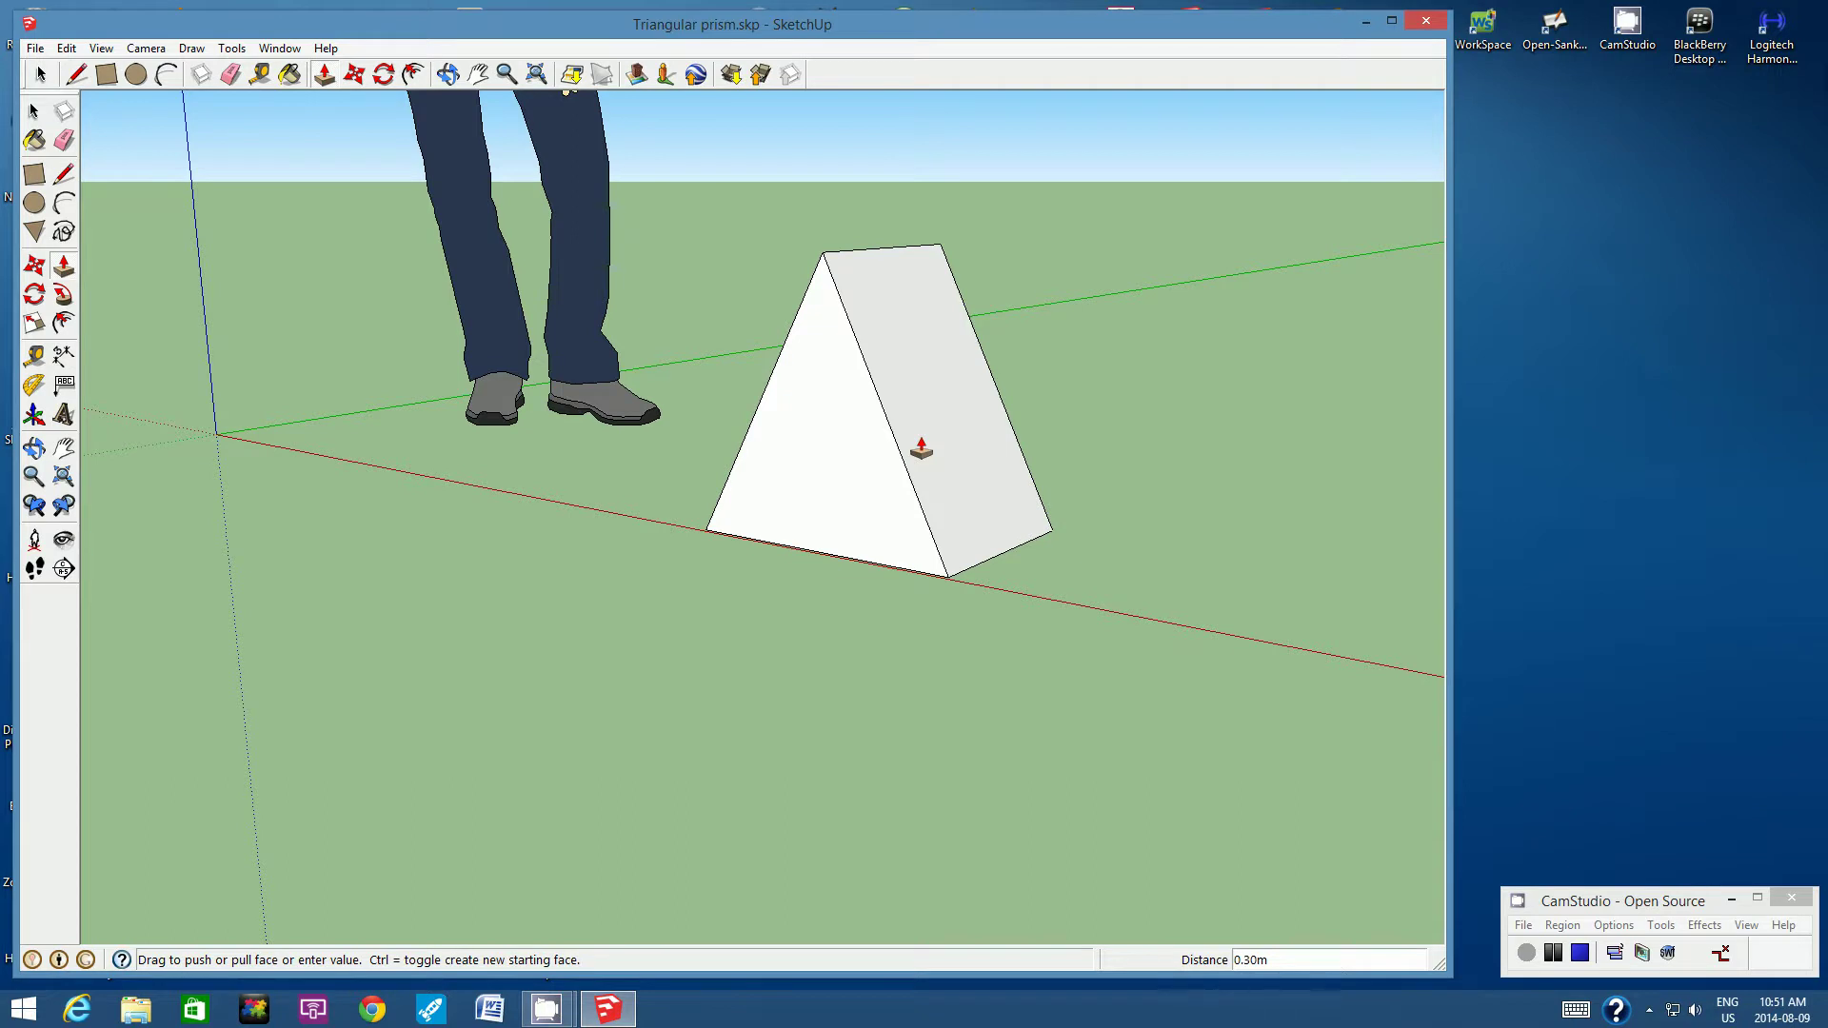
Step: Save the extruded prism model under its existing file name
left_click(464, 74)
mouse_move(1000, 457)
left_mouse_down()
mouse_move(800, 501)
mouse_move(830, 581)
mouse_move(988, 530)
mouse_move(1094, 433)
mouse_move(1048, 432)
mouse_move(1079, 462)
mouse_move(955, 530)
mouse_move(992, 518)
mouse_move(999, 469)
left_mouse_up()
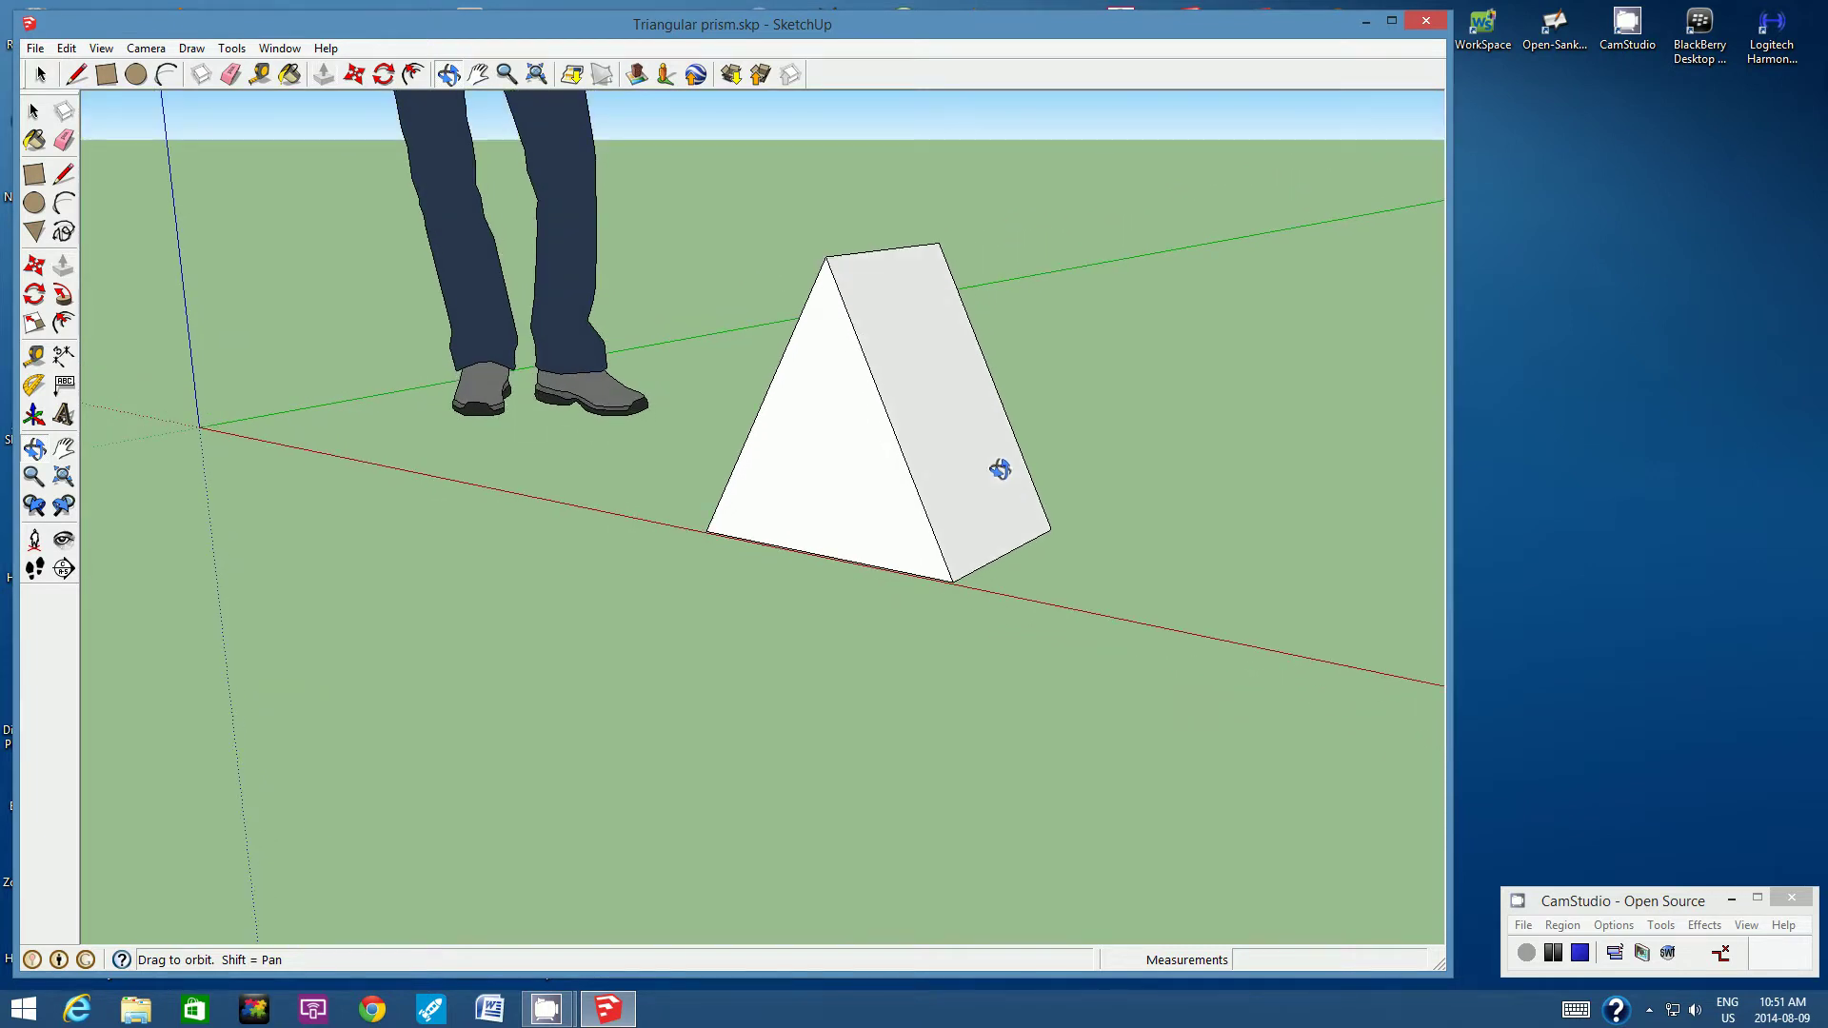
left_click(32, 49)
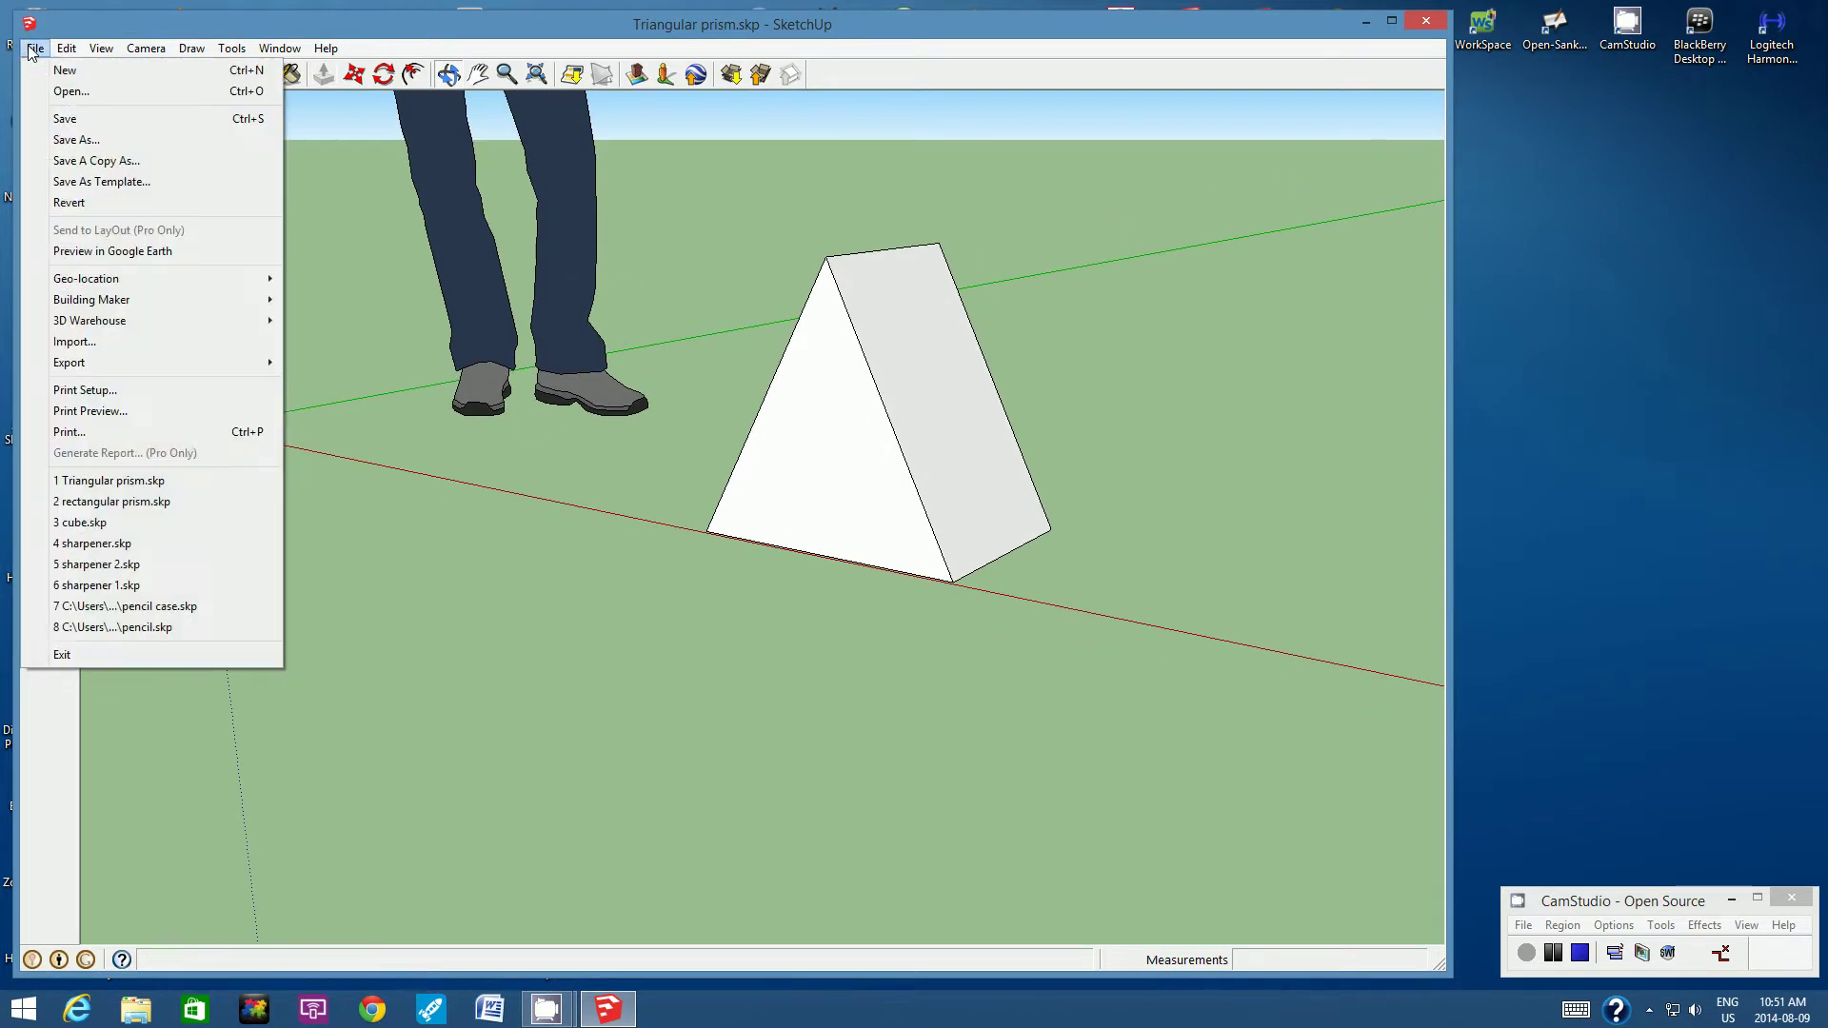
left_click(57, 120)
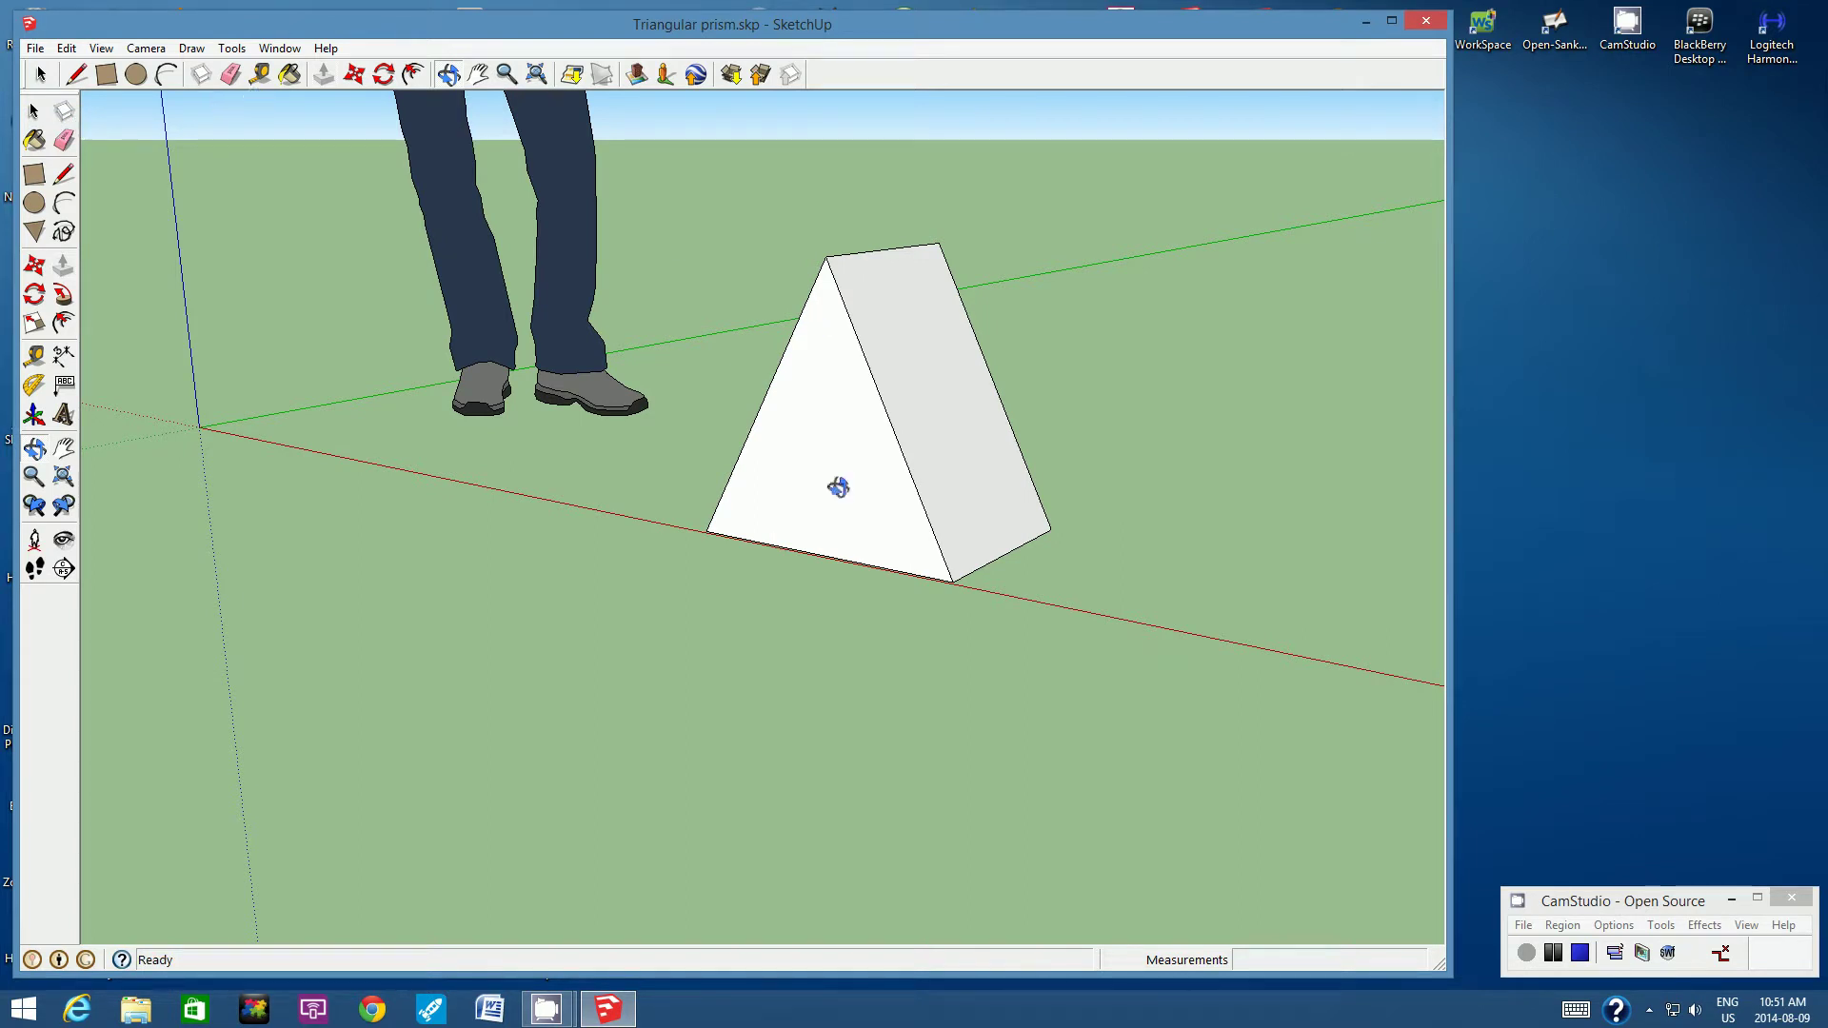
Step: Face the prism's triangular front and check which toolbars are enabled
left_click_drag(857, 501, 991, 461)
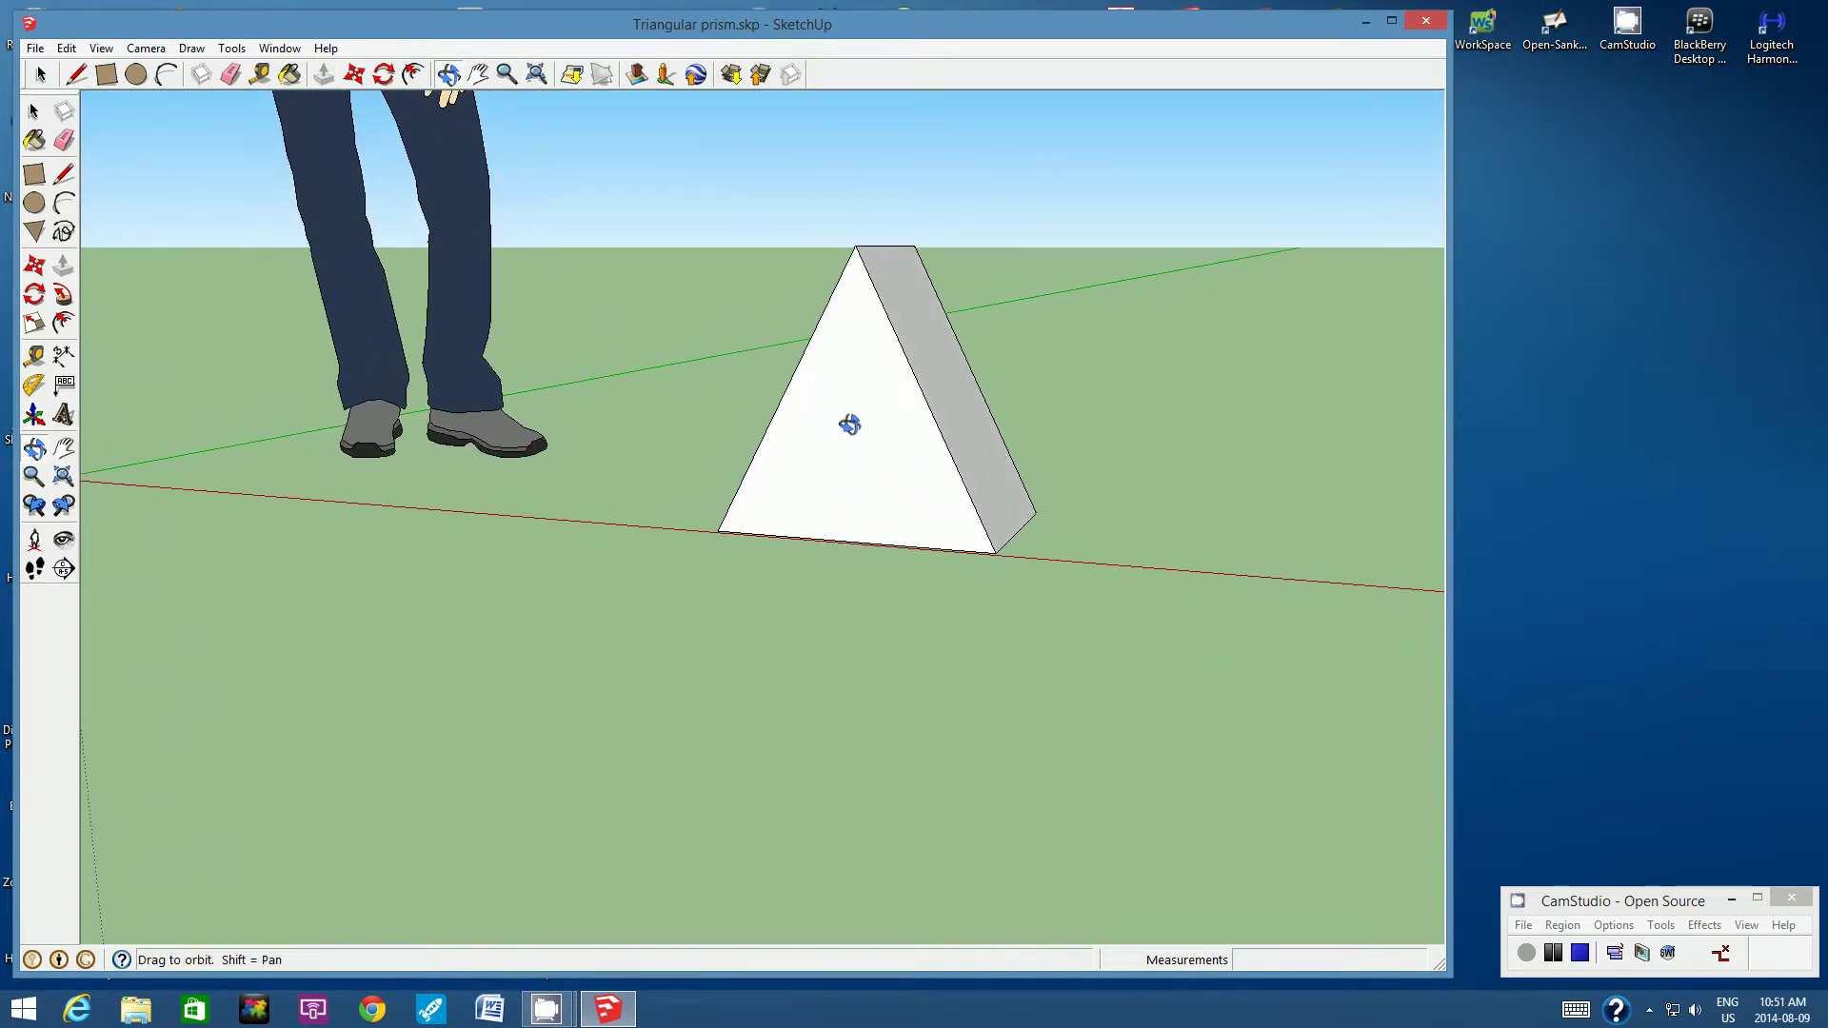
left_click_drag(894, 502, 1013, 404)
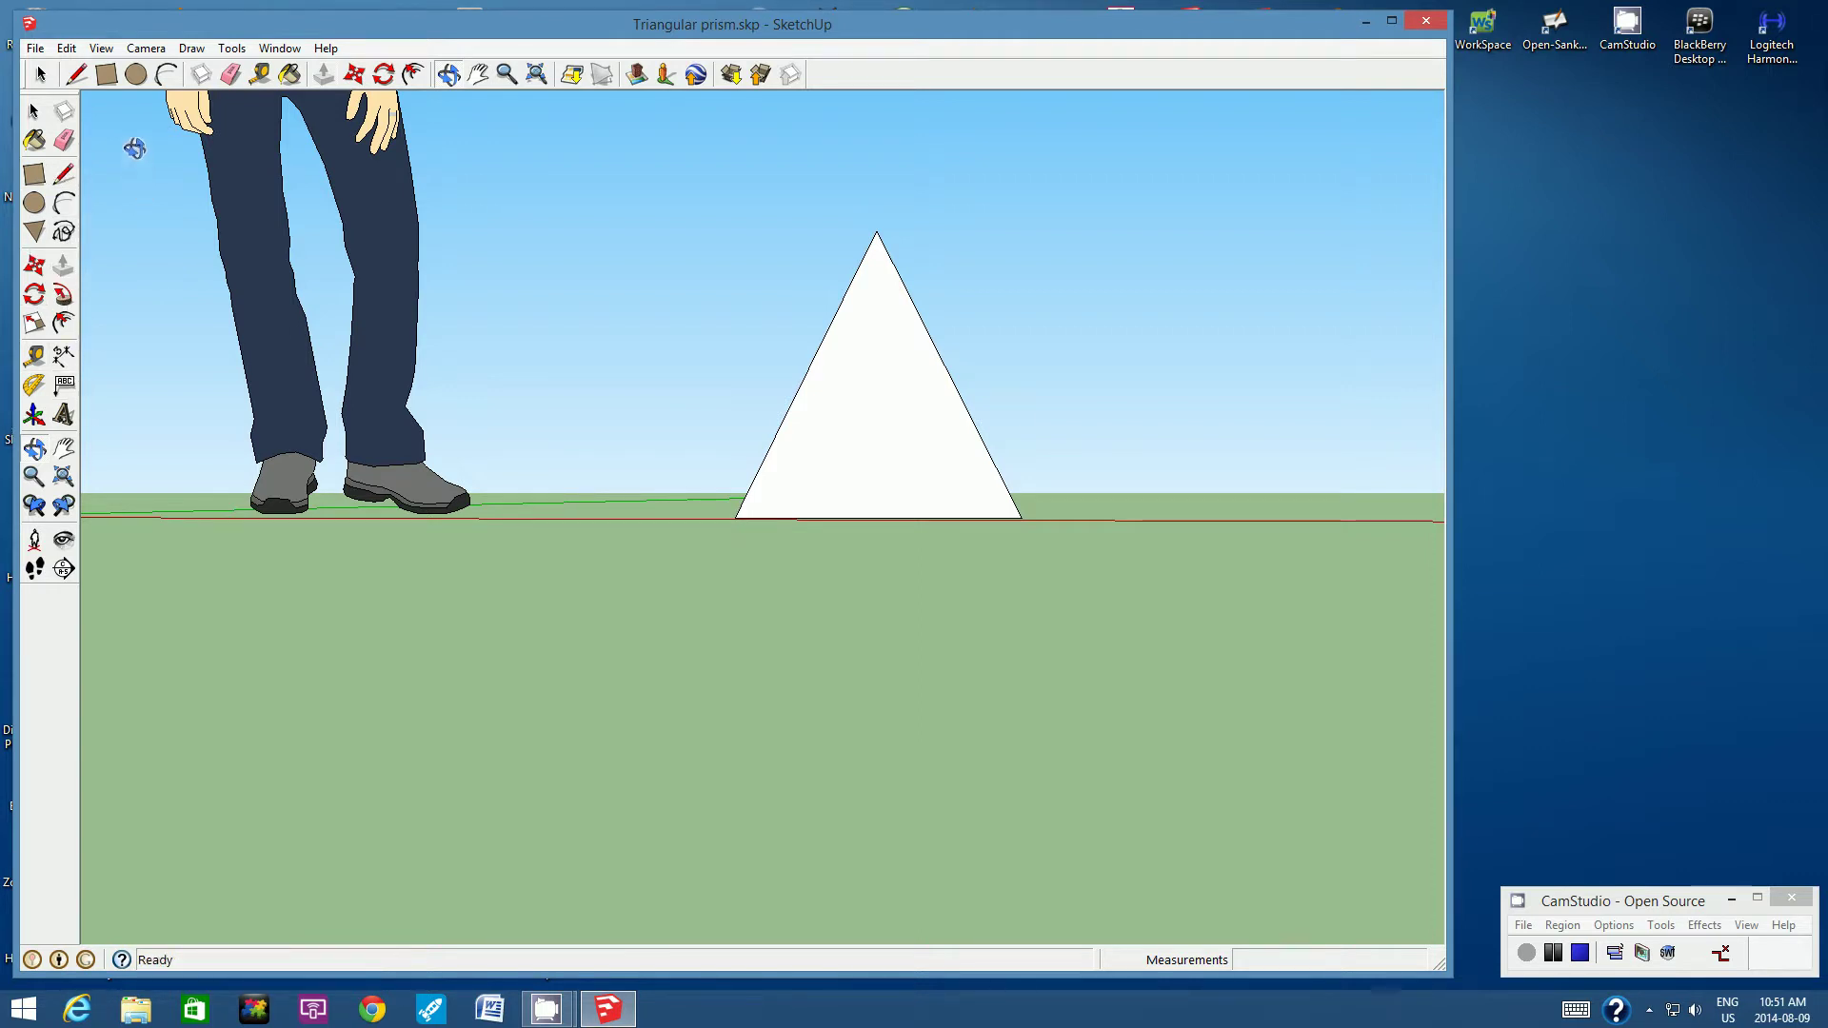
left_click(100, 48)
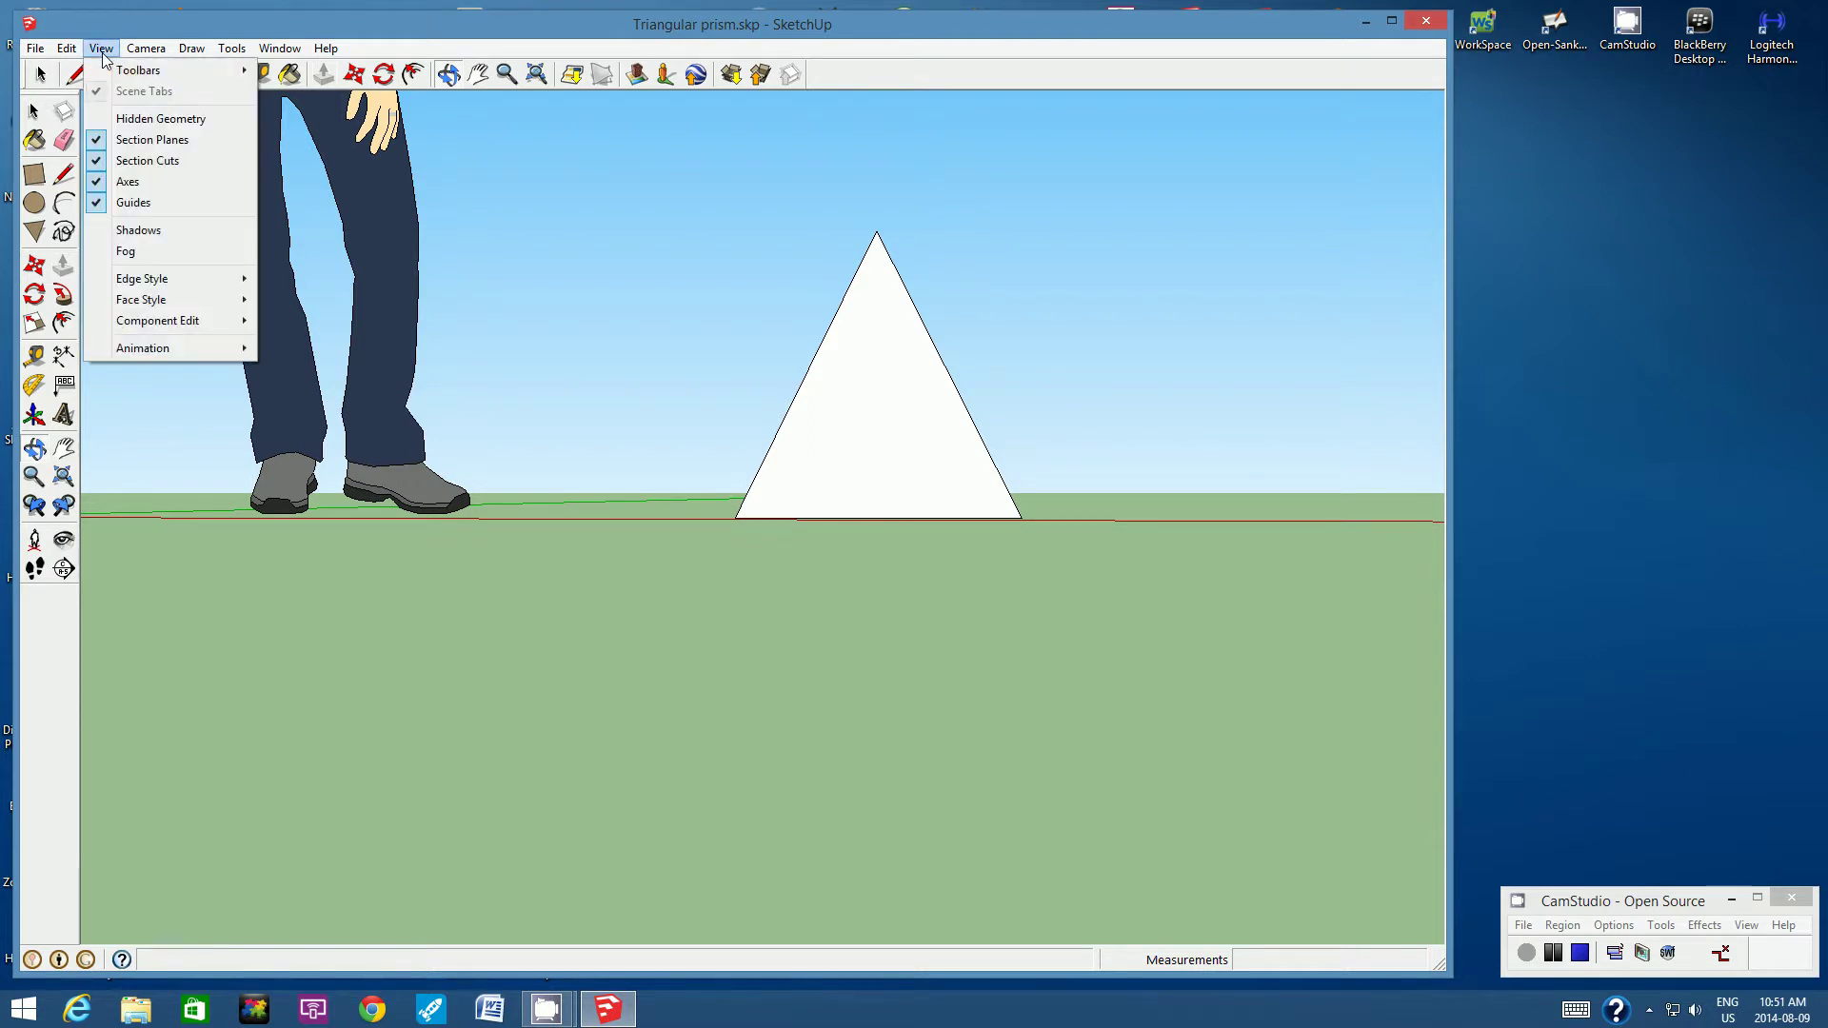
mouse_move(124, 71)
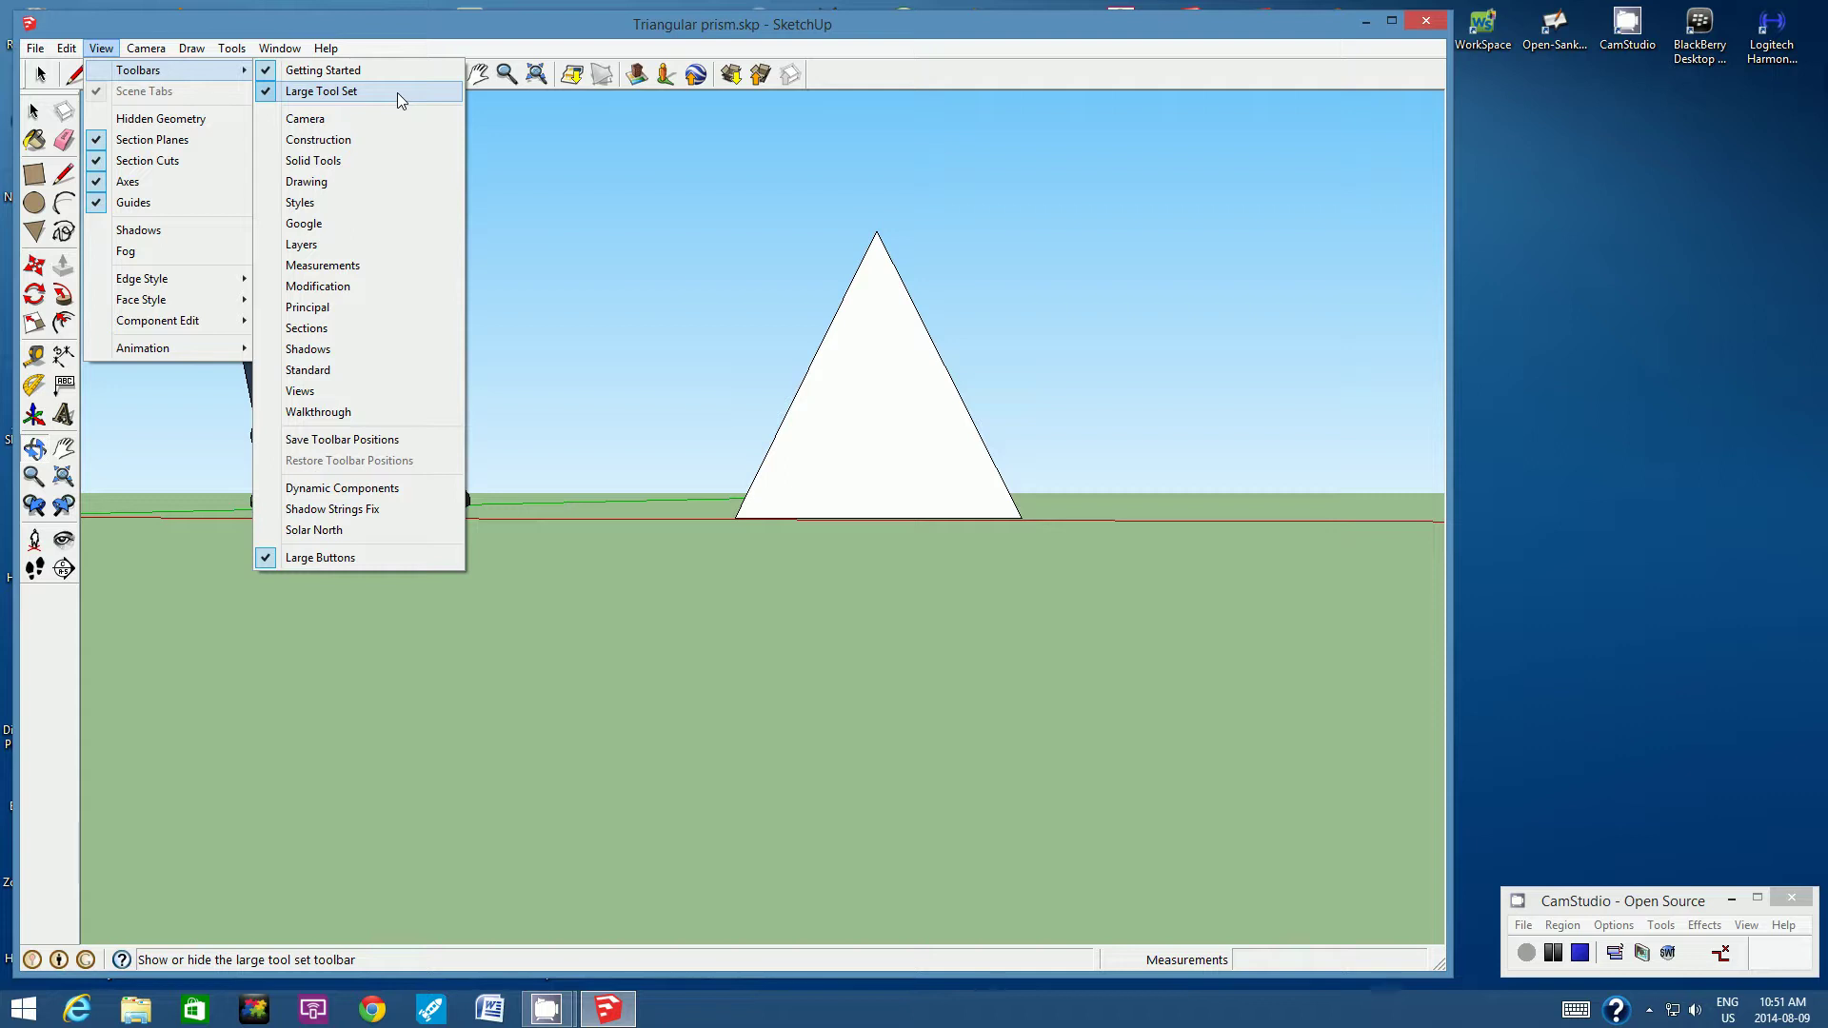
left_click(315, 306)
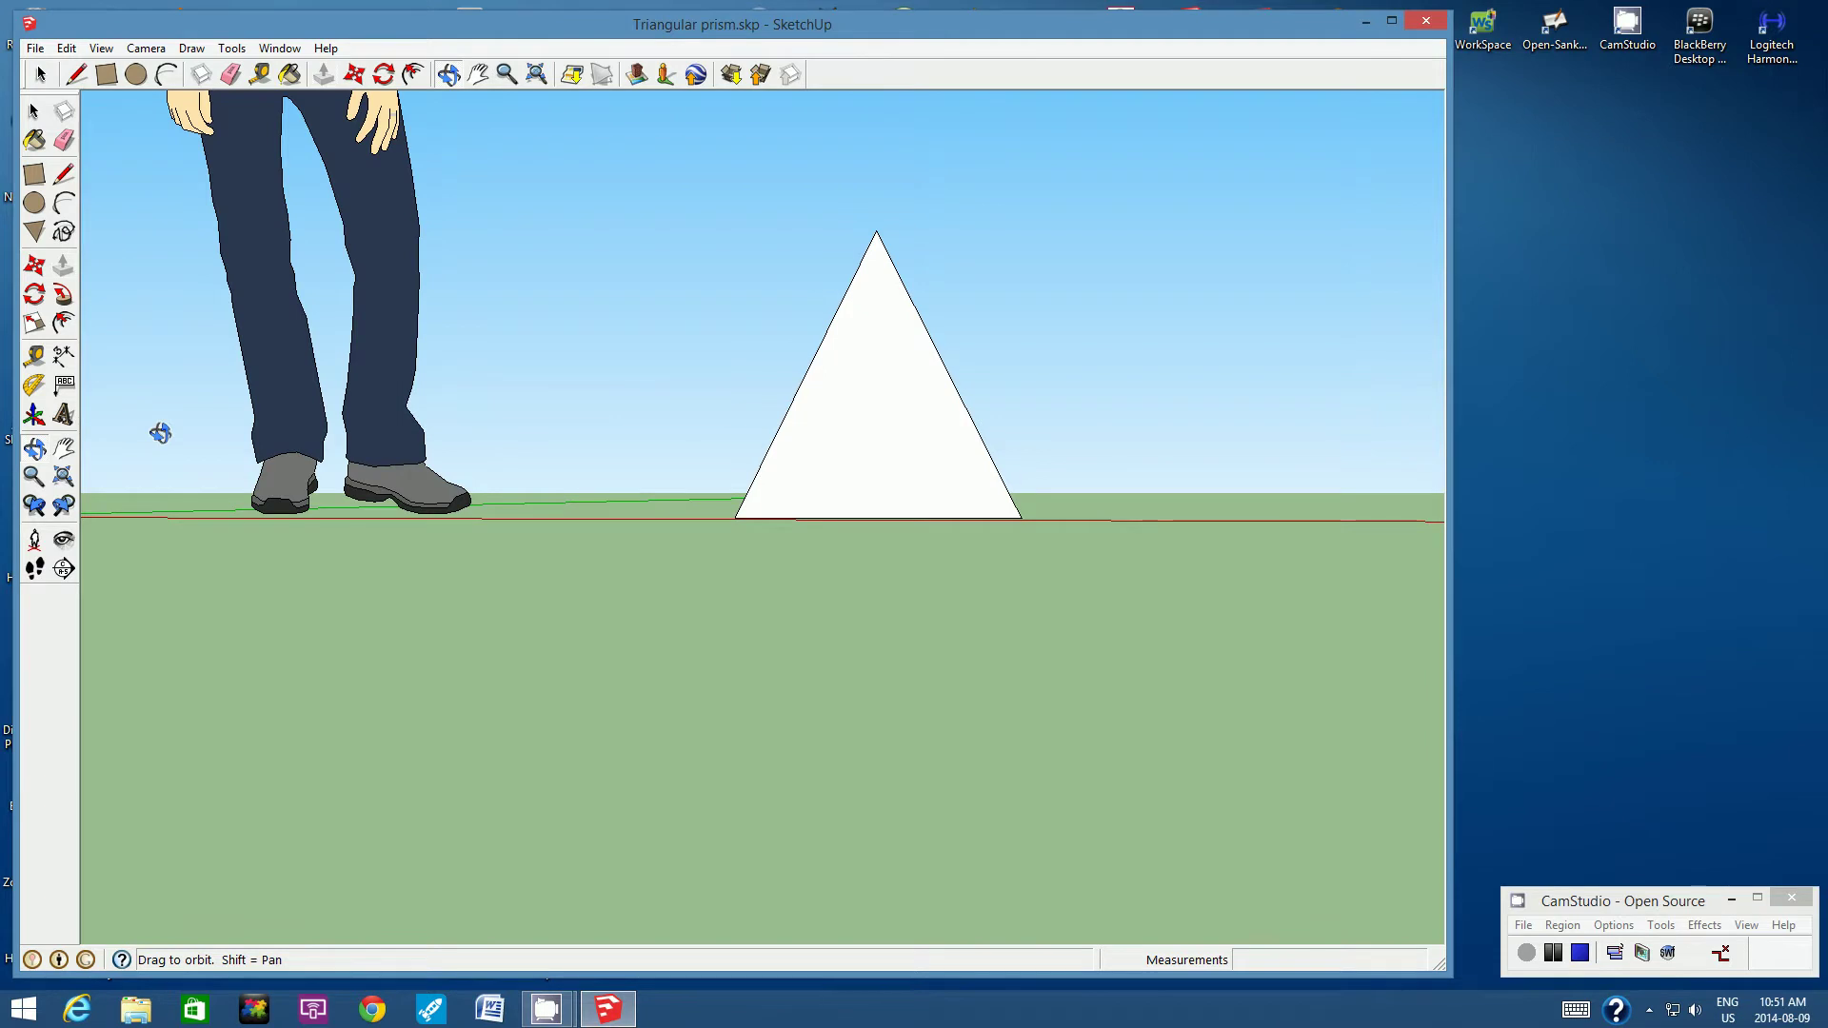
Step: Place bold 3D text "Front", 3 cm high, near the middle of the prism's front triangular face
left_click(63, 416)
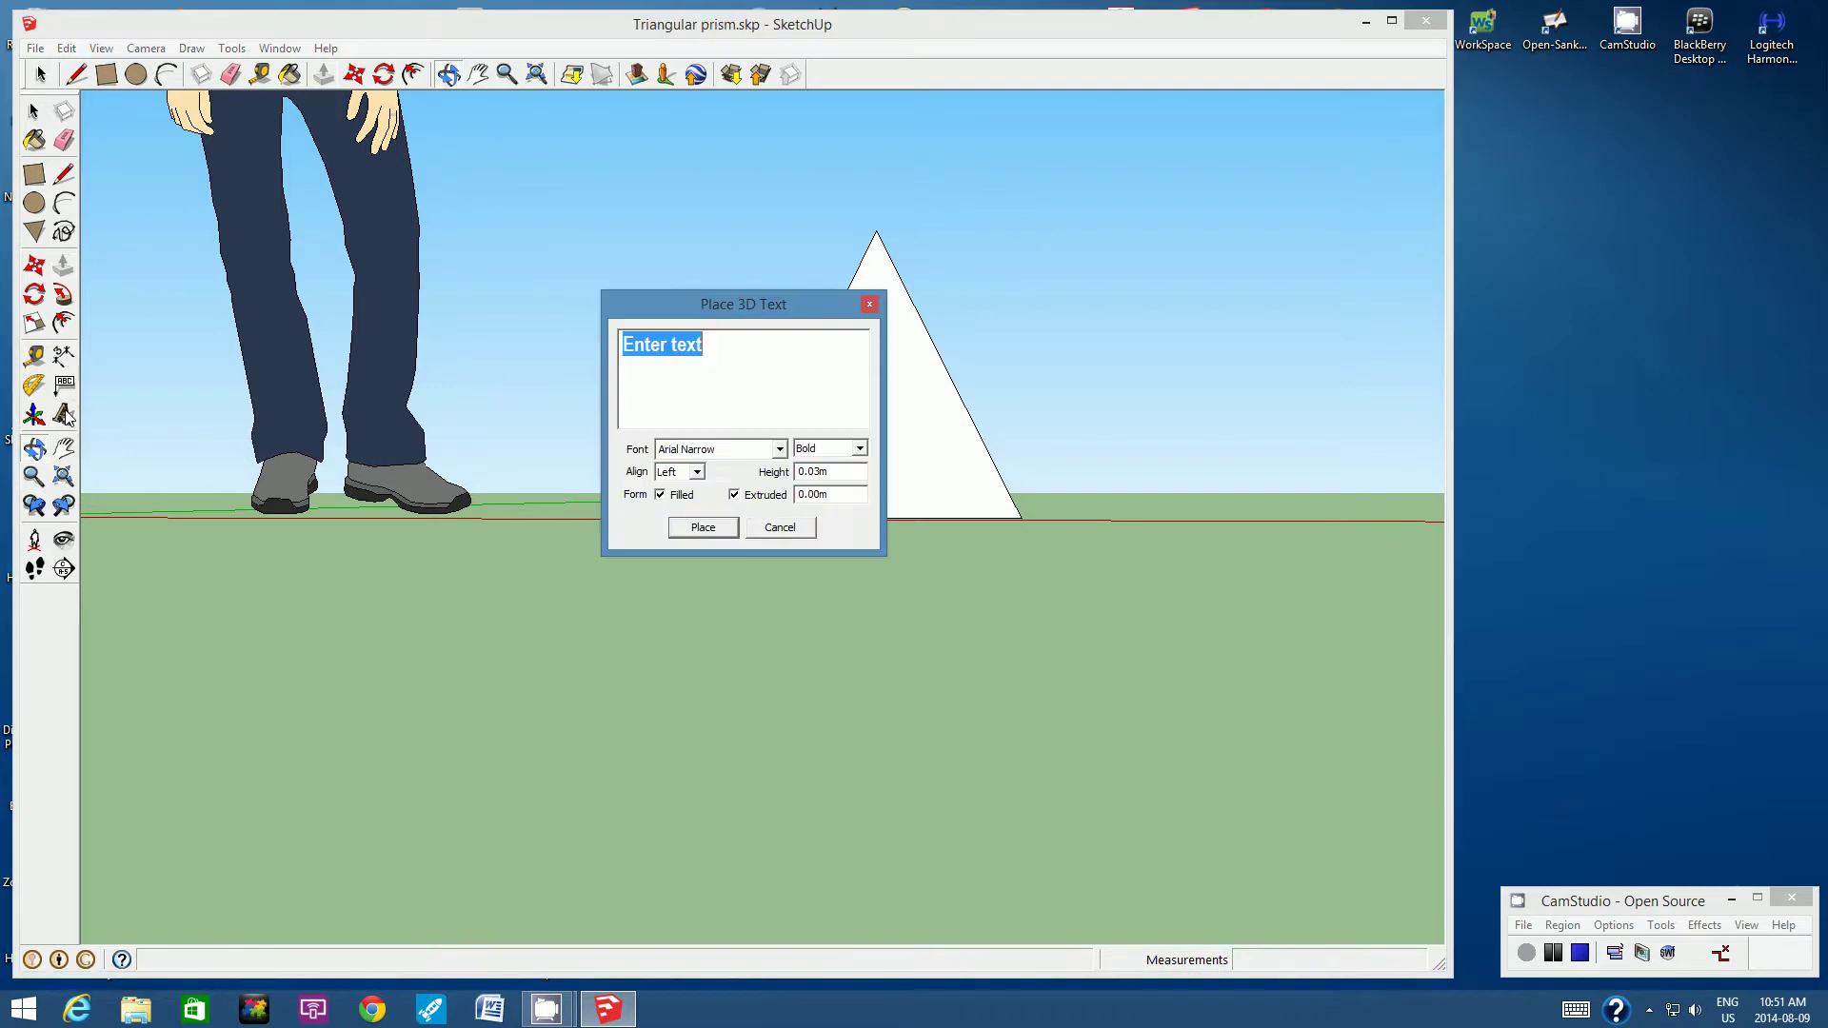
type("Front")
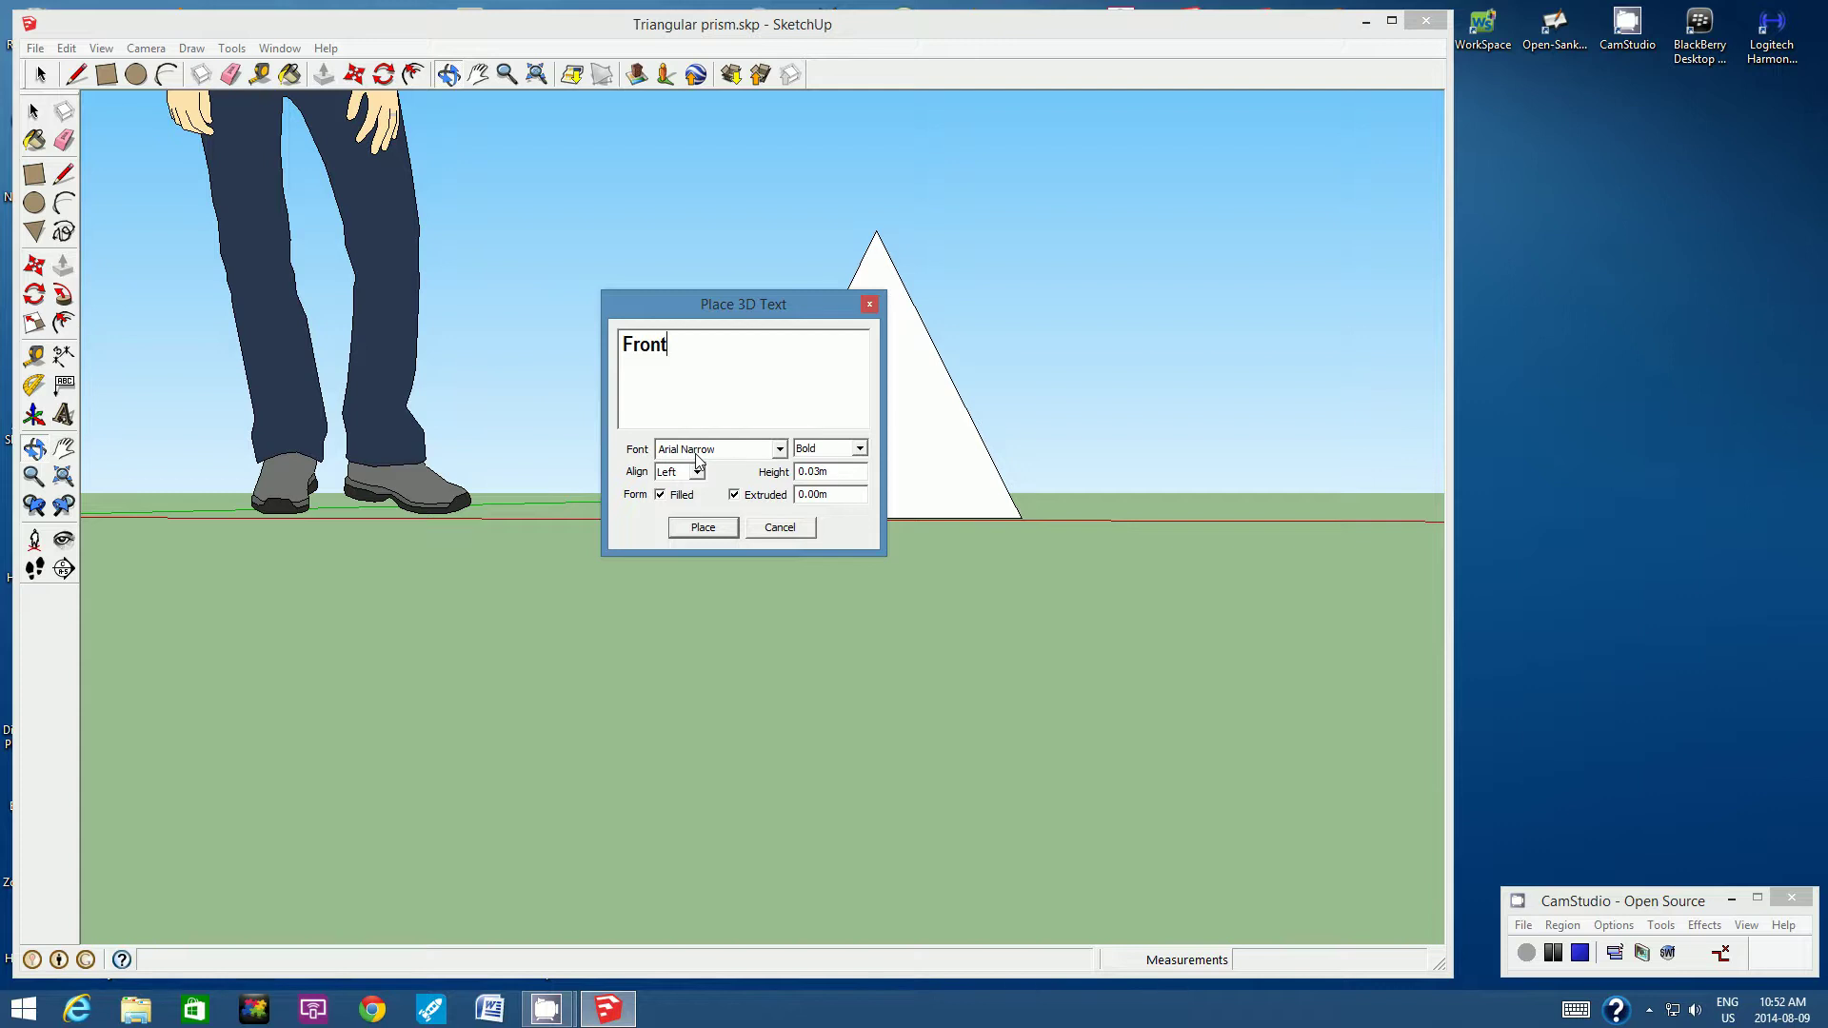
left_click(859, 448)
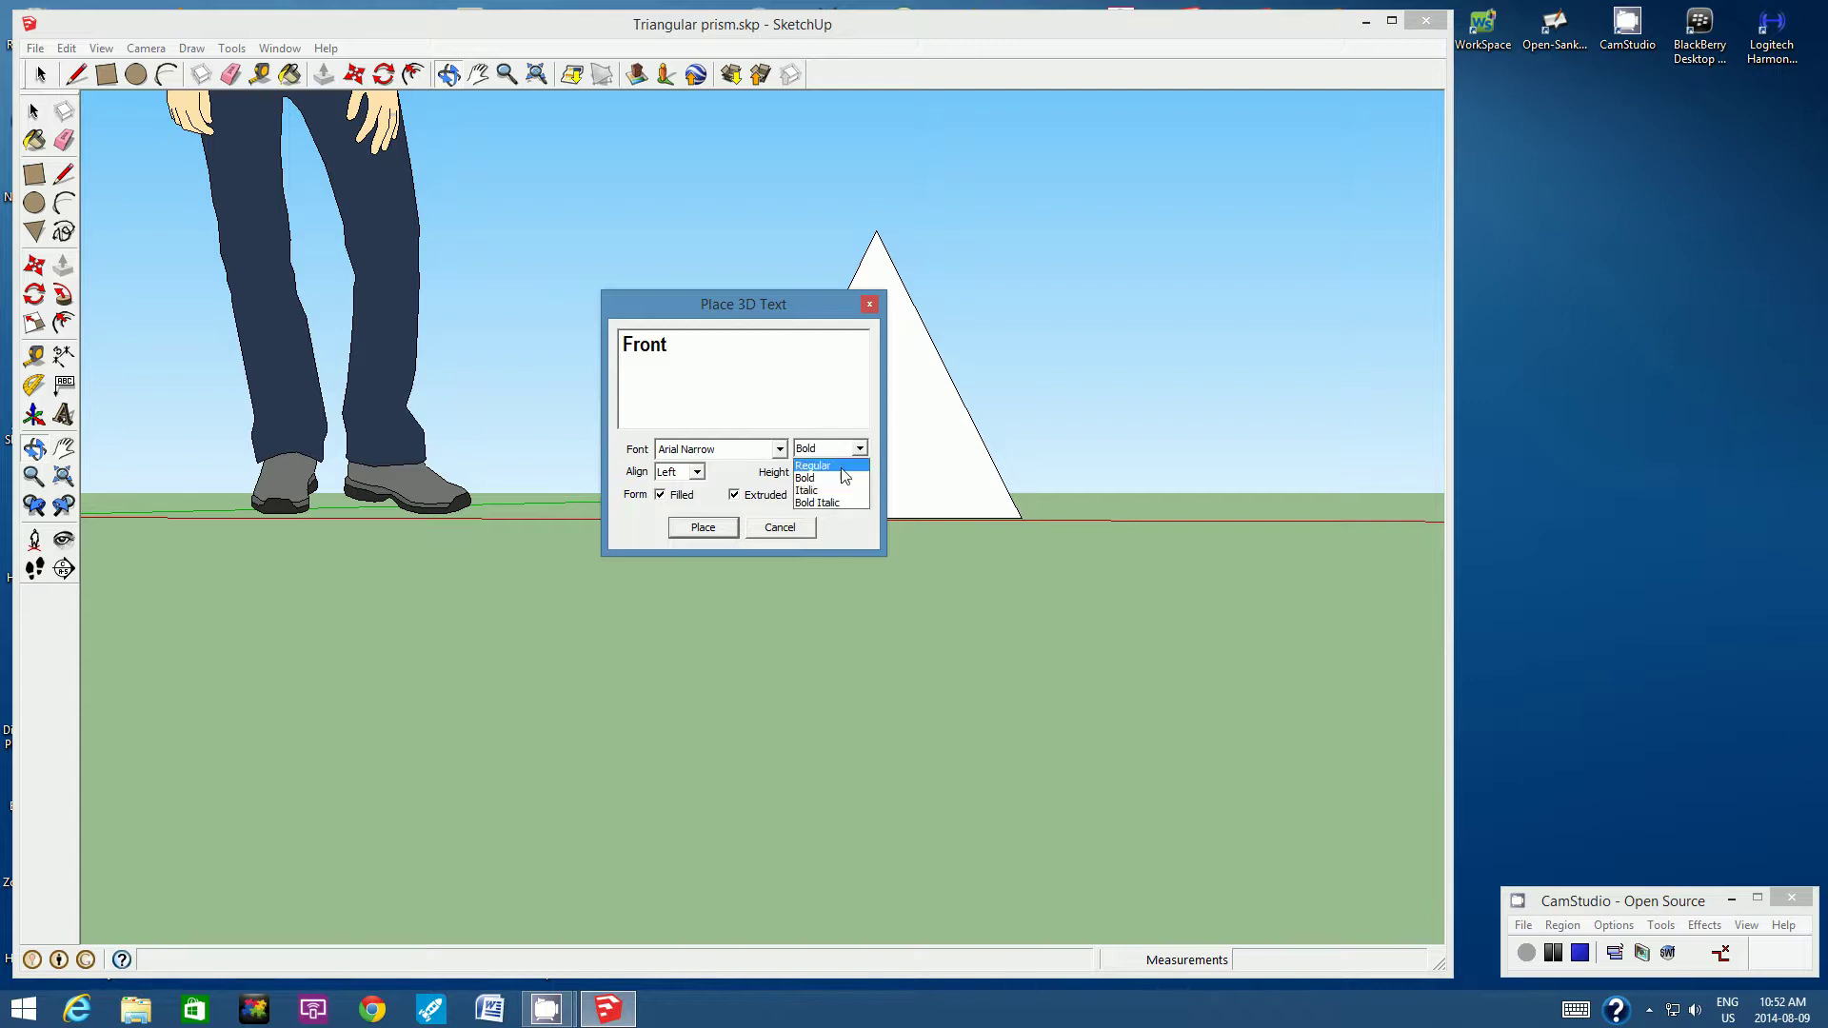
left_click(838, 479)
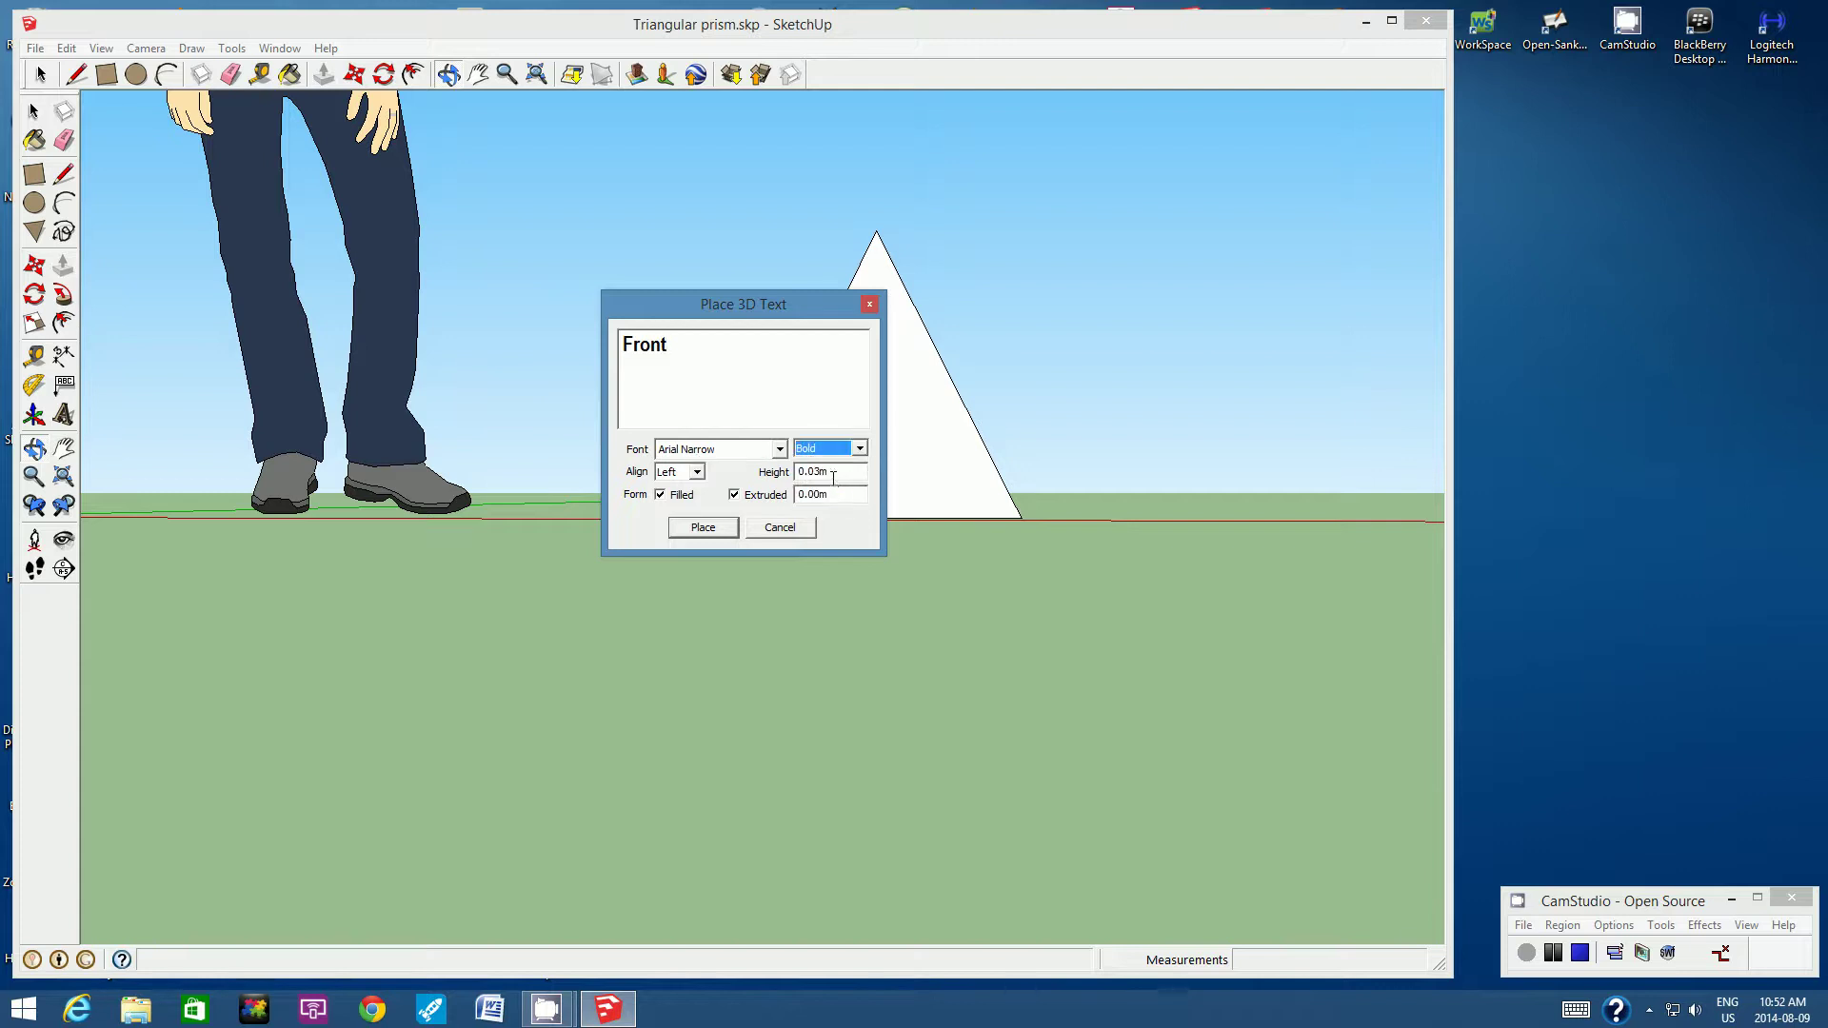
double_click(832, 473)
type("3cm")
left_click(702, 530)
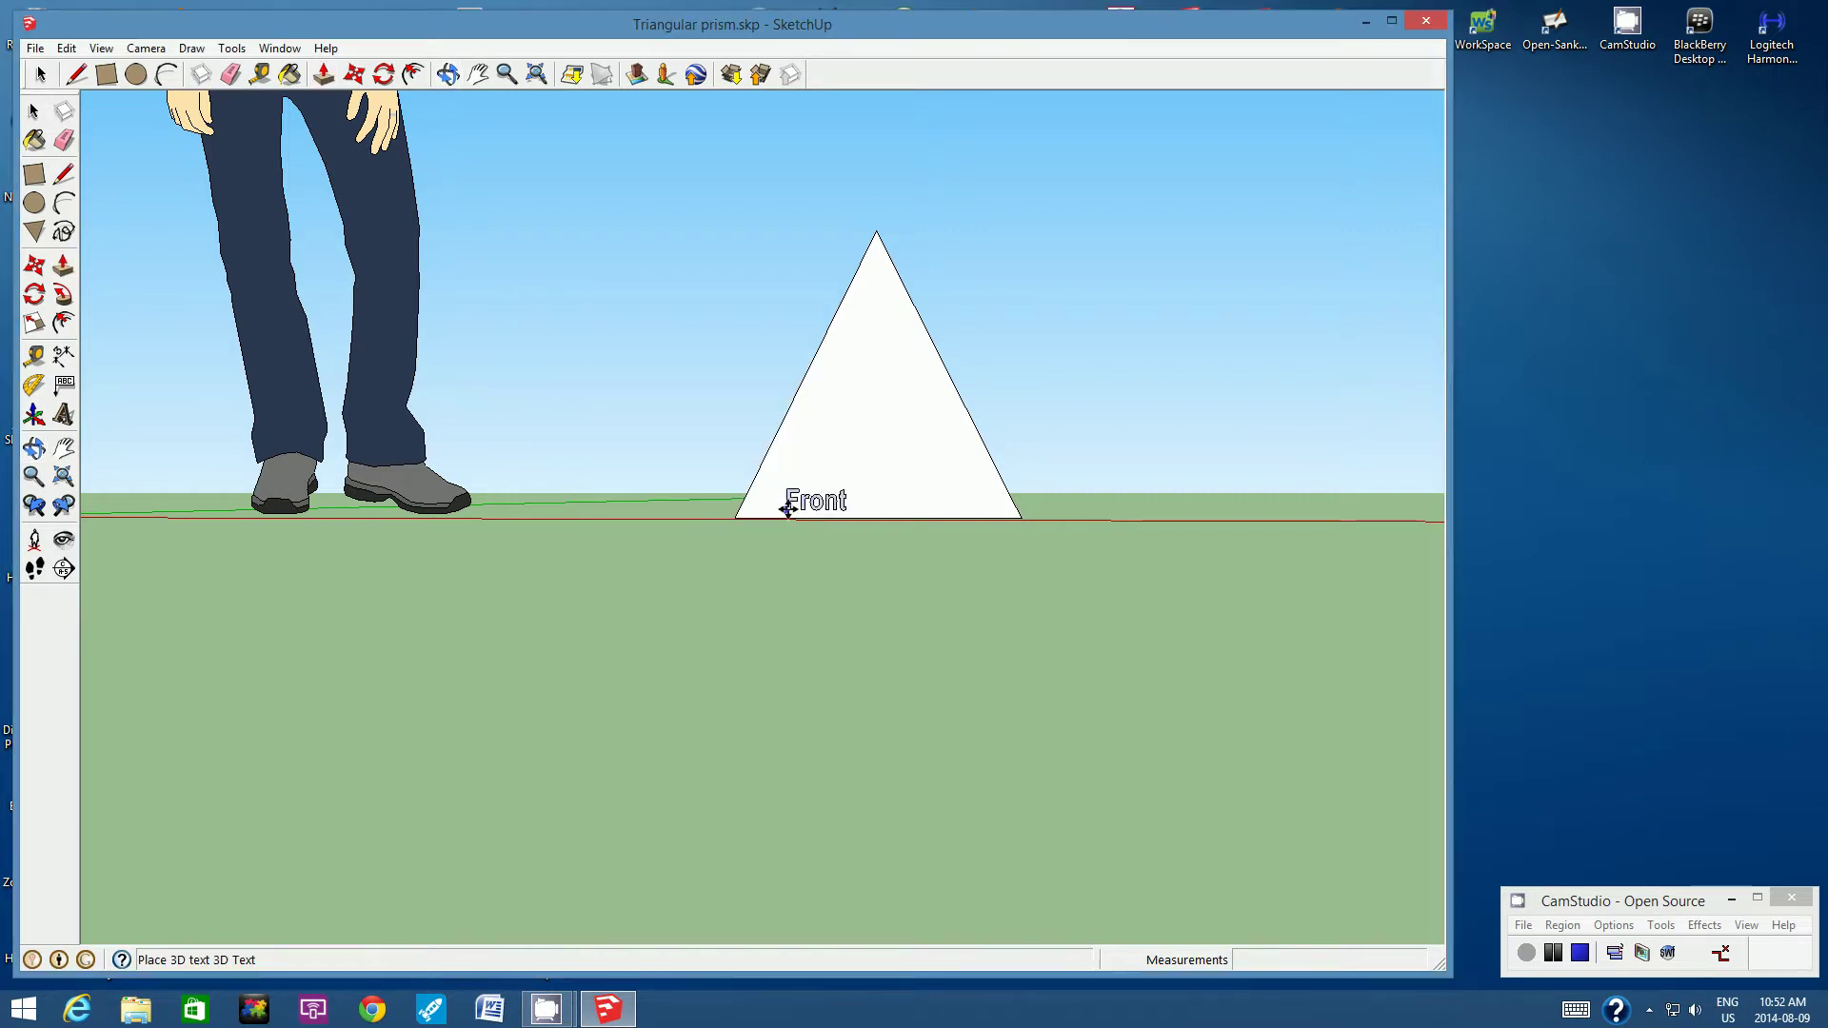
left_click(842, 425)
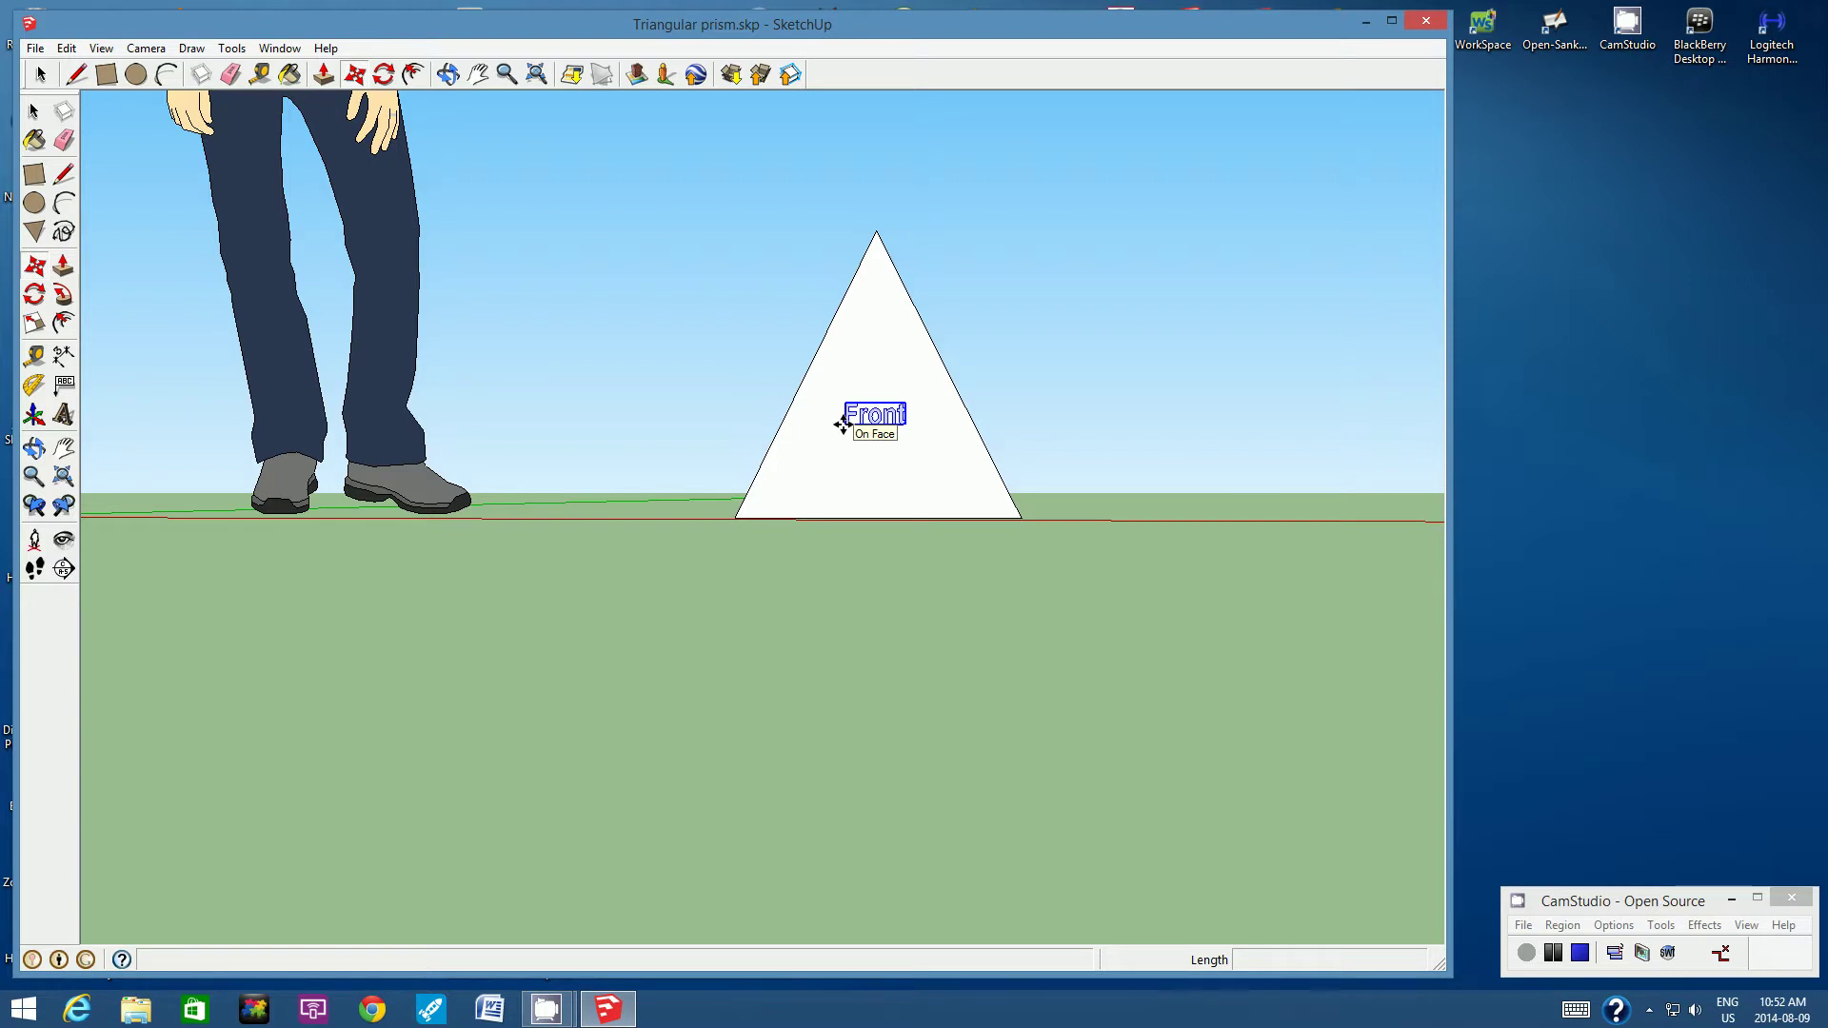
Step: Place 3D text "Side" on the sloped rectangular face to the right of the "Front" face
left_click(449, 75)
left_click_drag(967, 372, 816, 477)
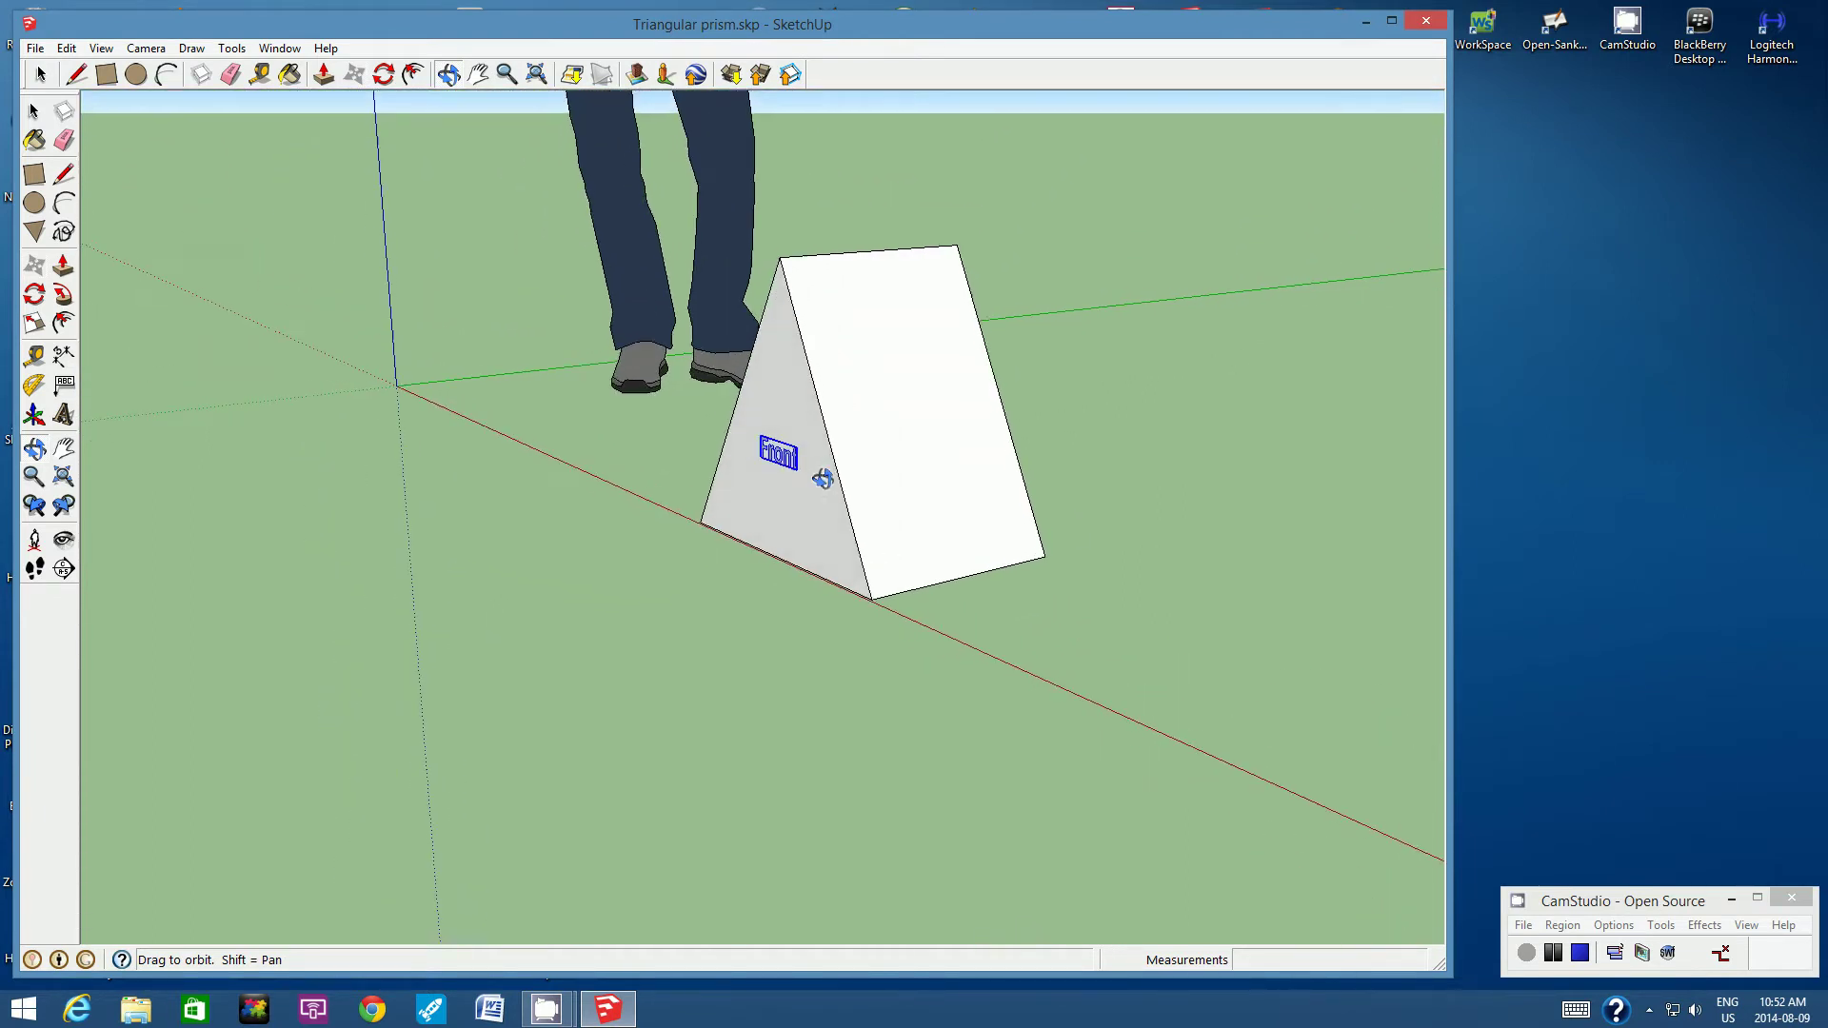
left_click_drag(943, 457, 915, 466)
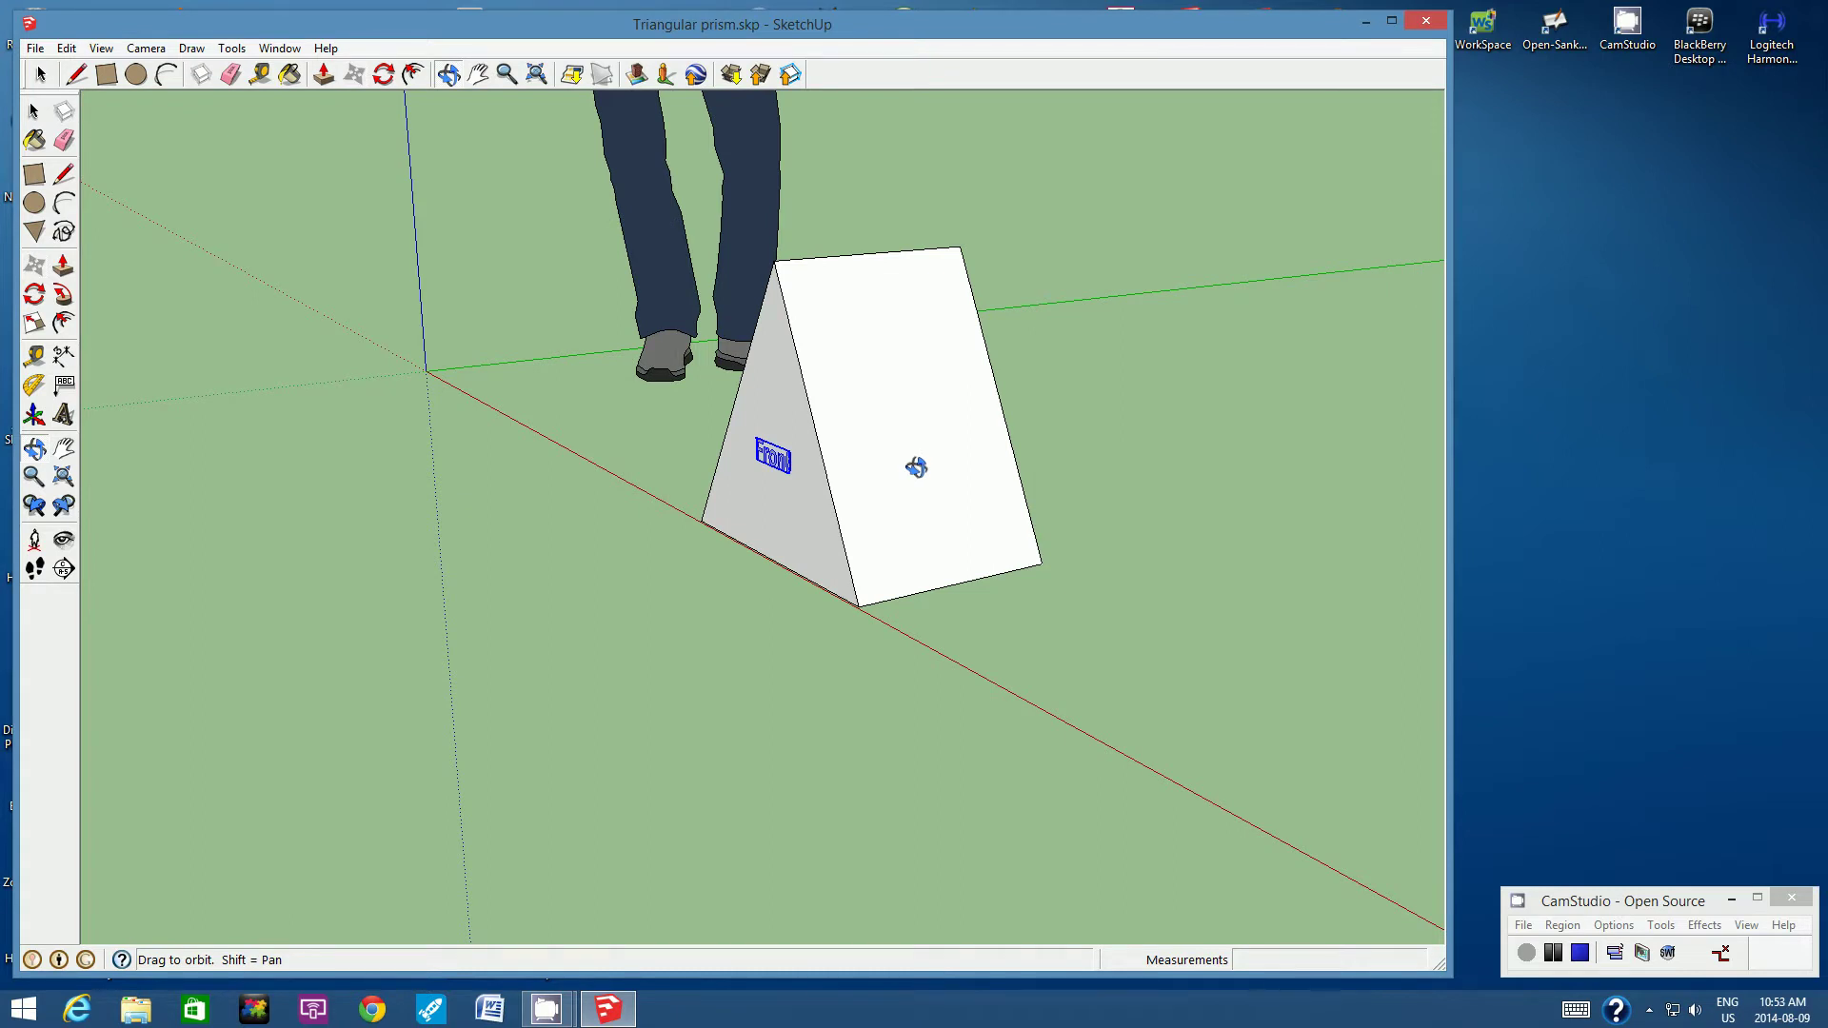
left_click(64, 416)
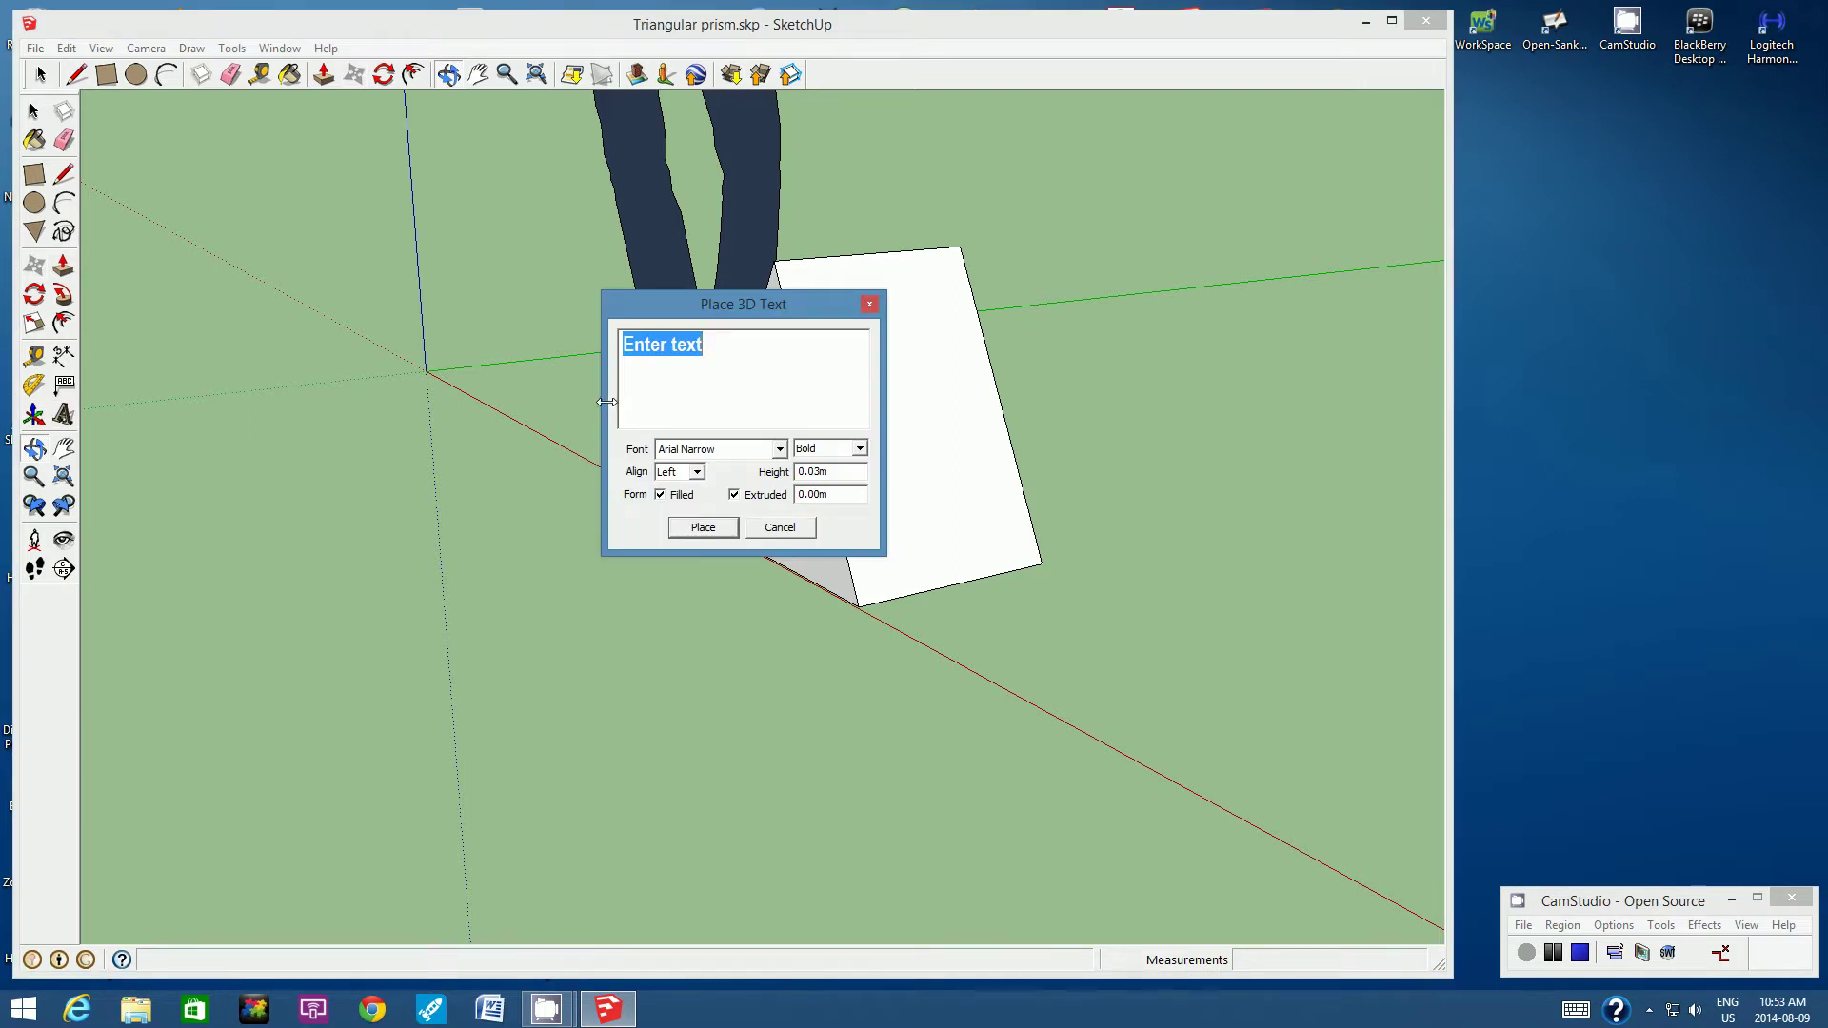
type("Side")
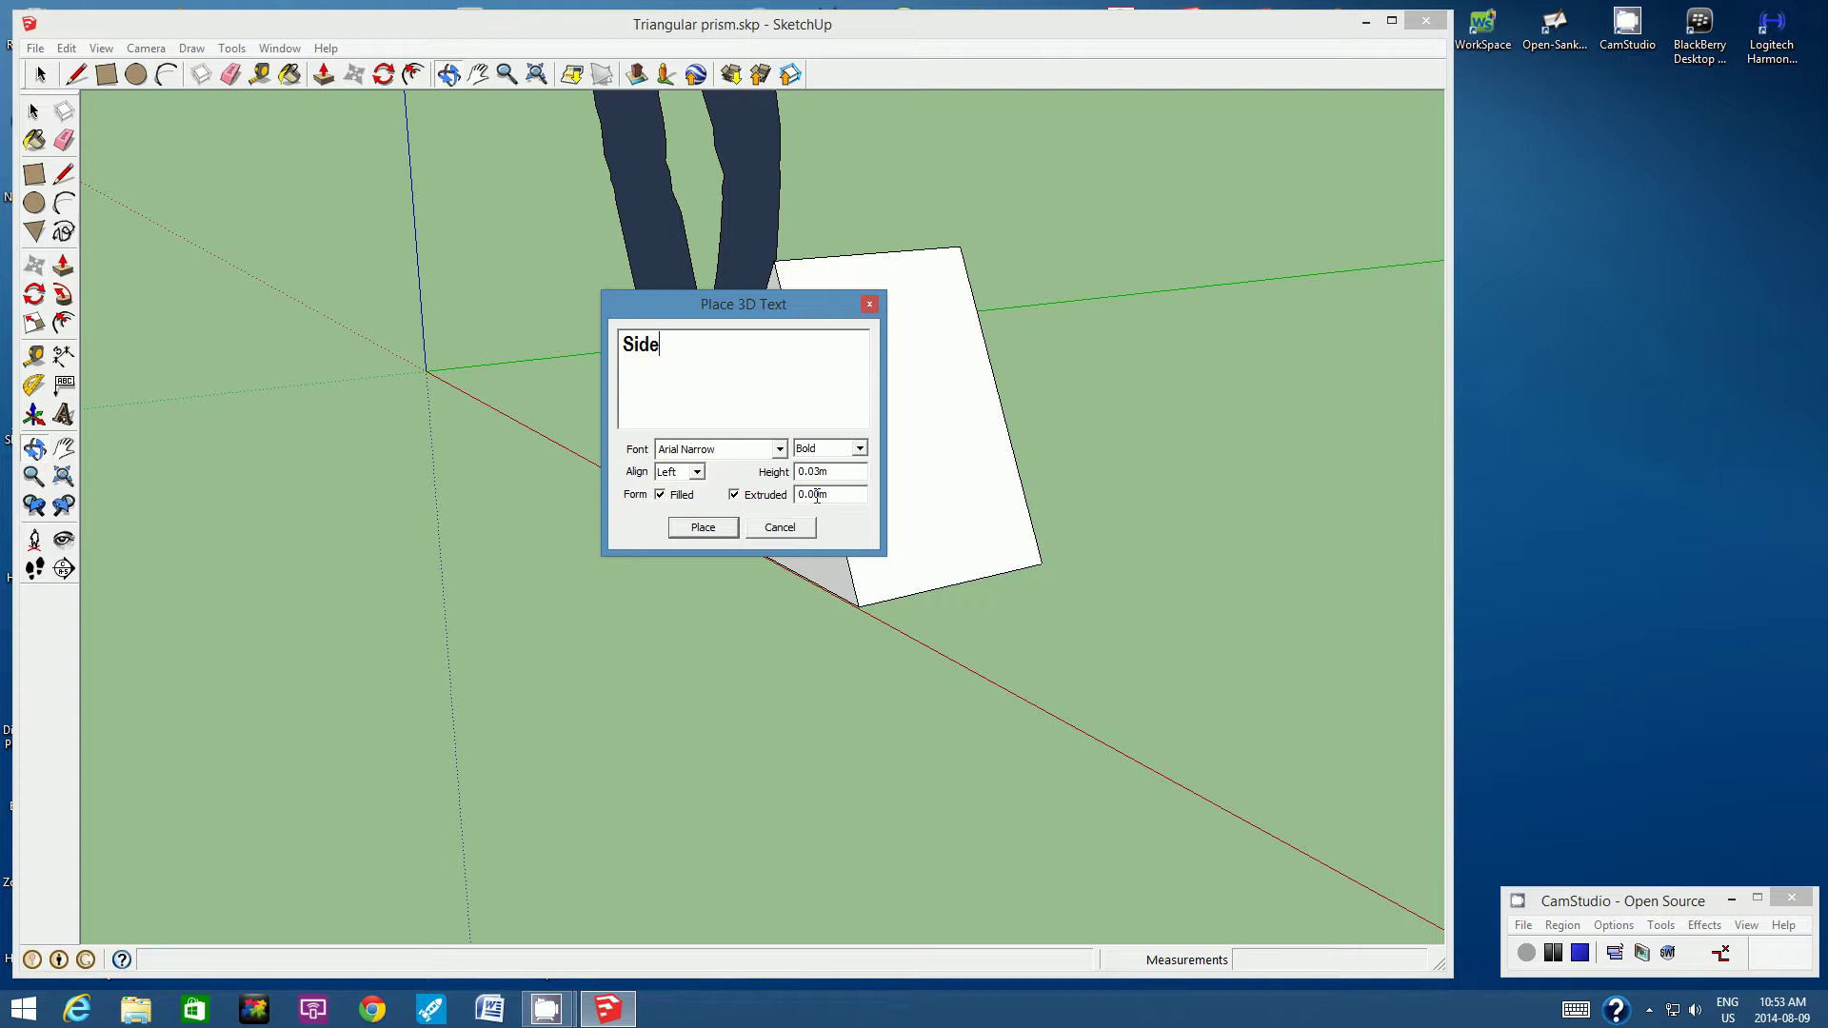
left_click(702, 527)
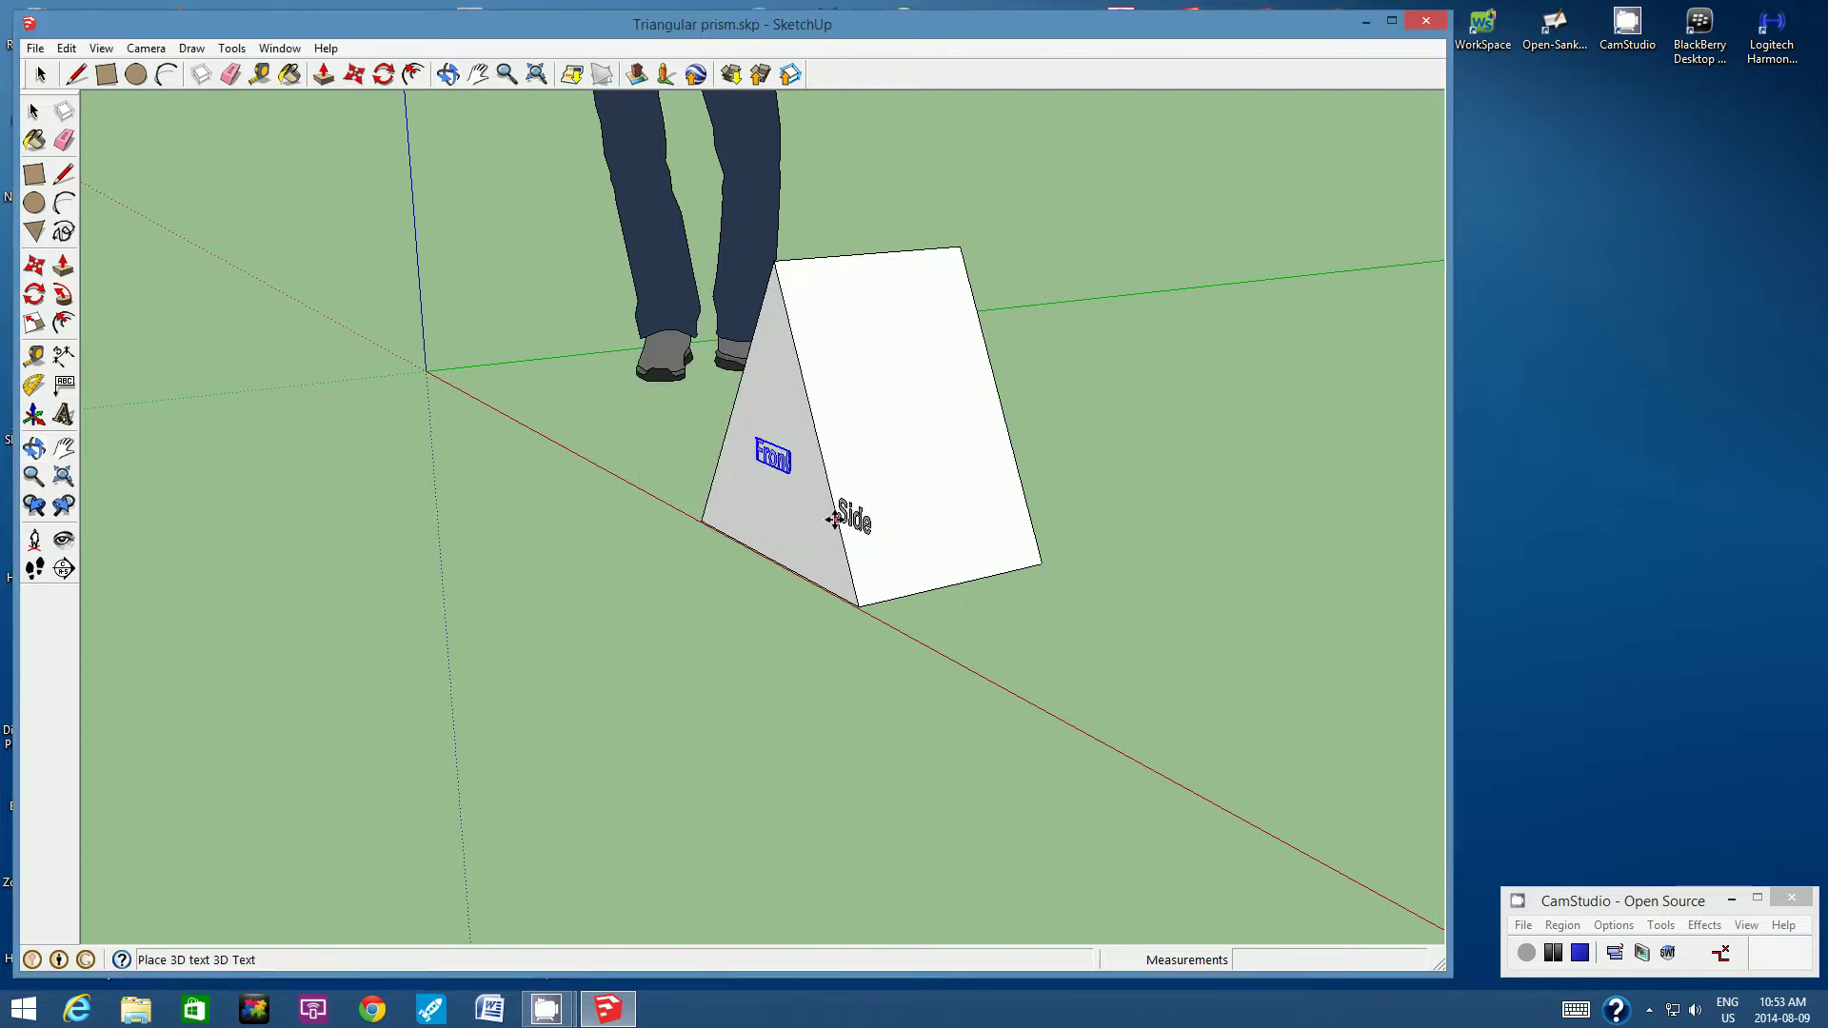
left_click(888, 433)
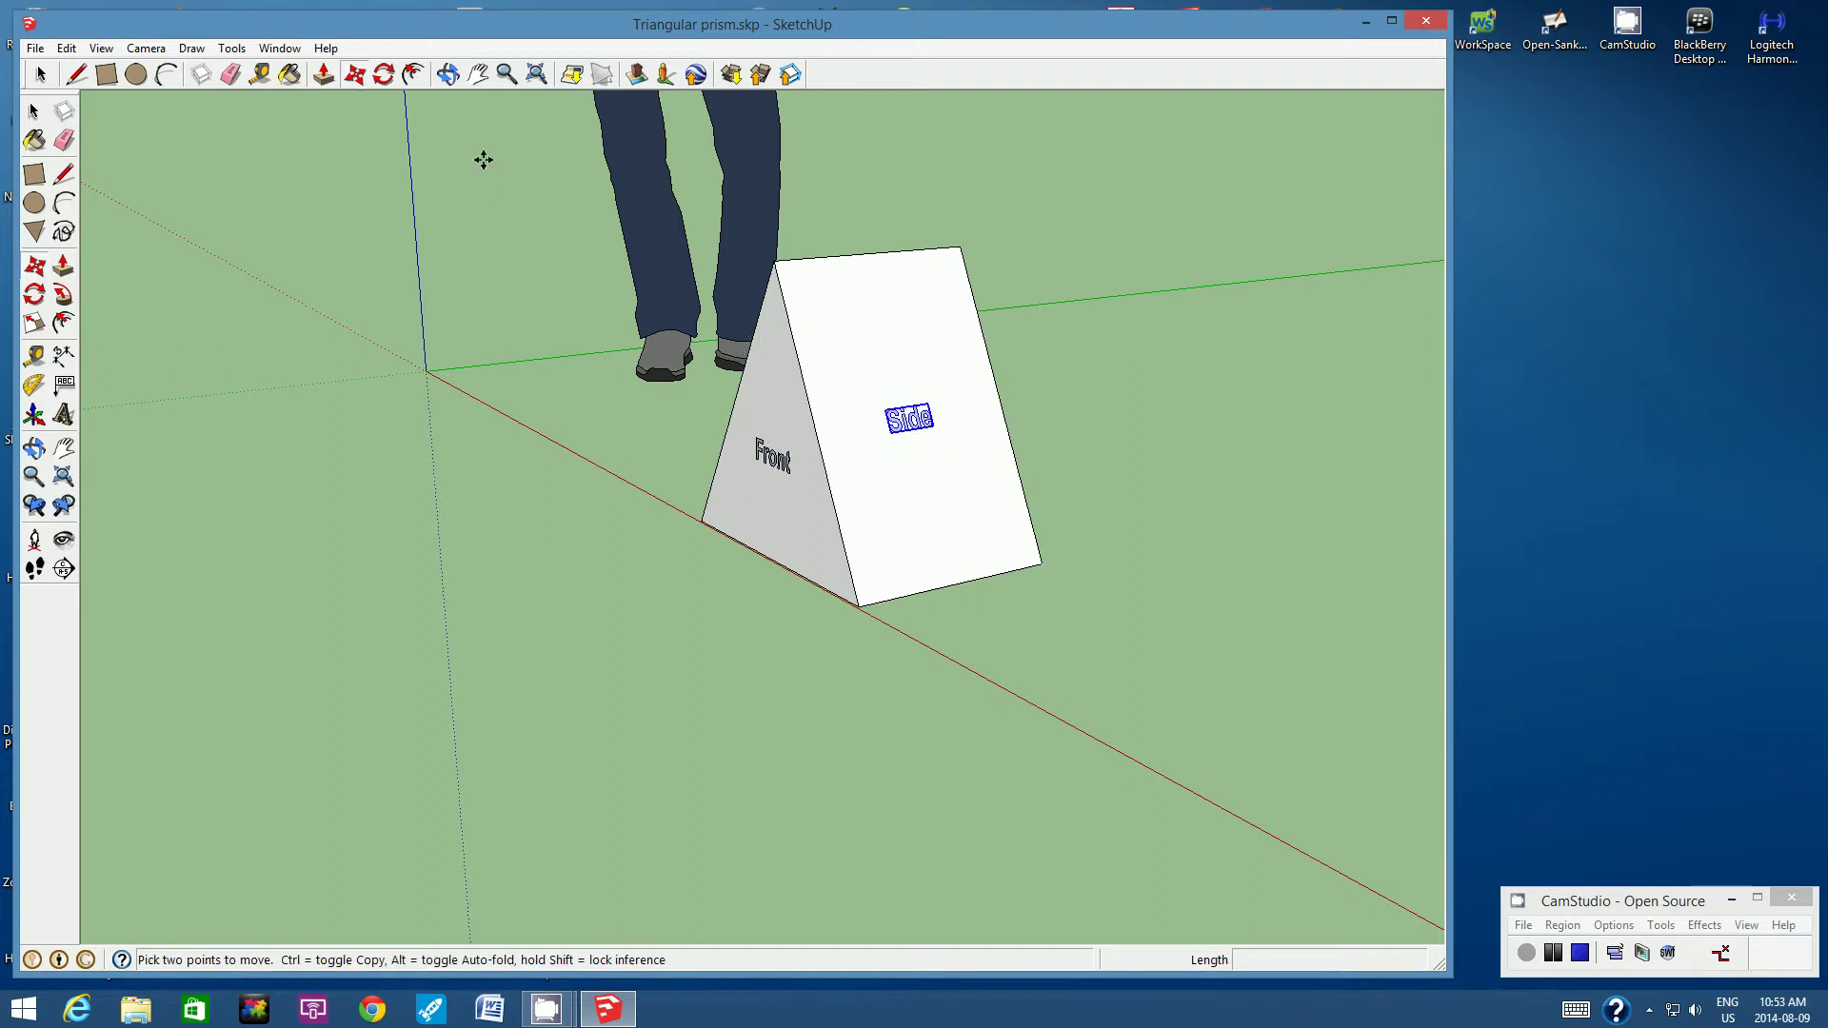
Step: Place 3D text "Back" on the prism's rear triangular face
left_click(448, 74)
mouse_move(958, 364)
left_mouse_down()
mouse_move(818, 393)
mouse_move(833, 443)
mouse_move(812, 485)
mouse_move(934, 461)
mouse_move(776, 414)
left_mouse_up()
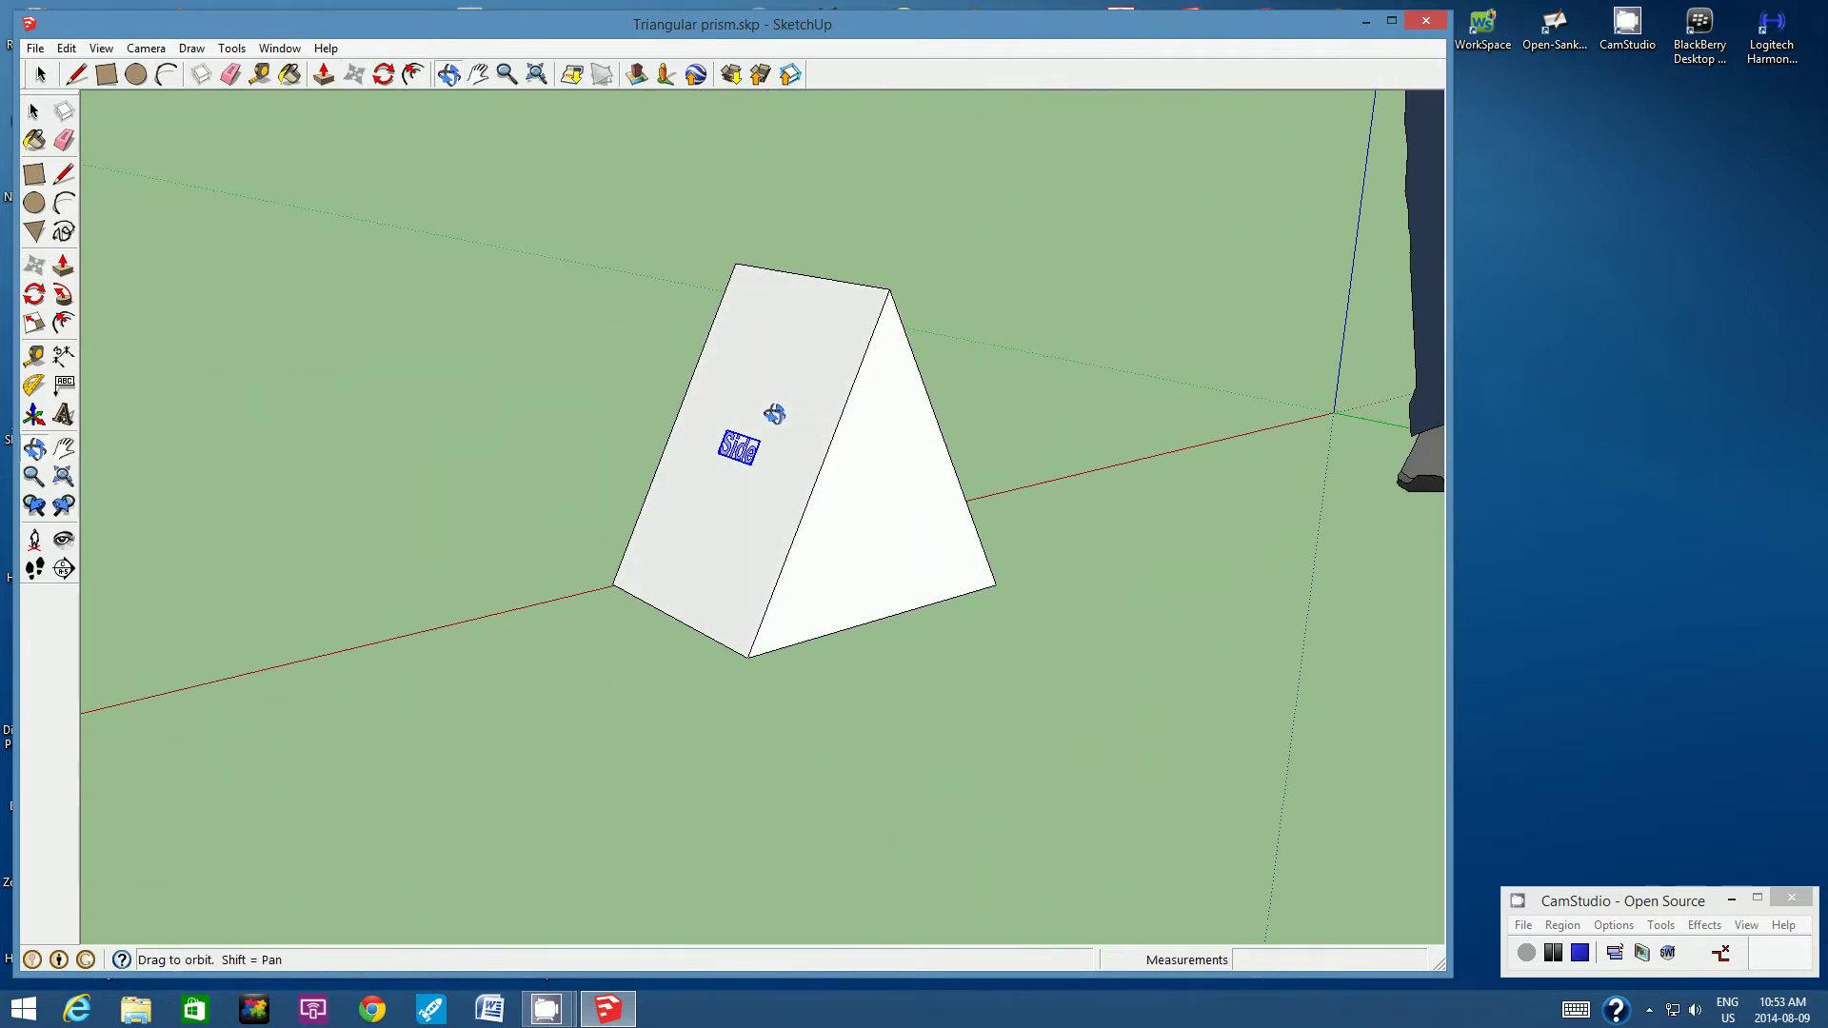
left_click(59, 416)
type("Back")
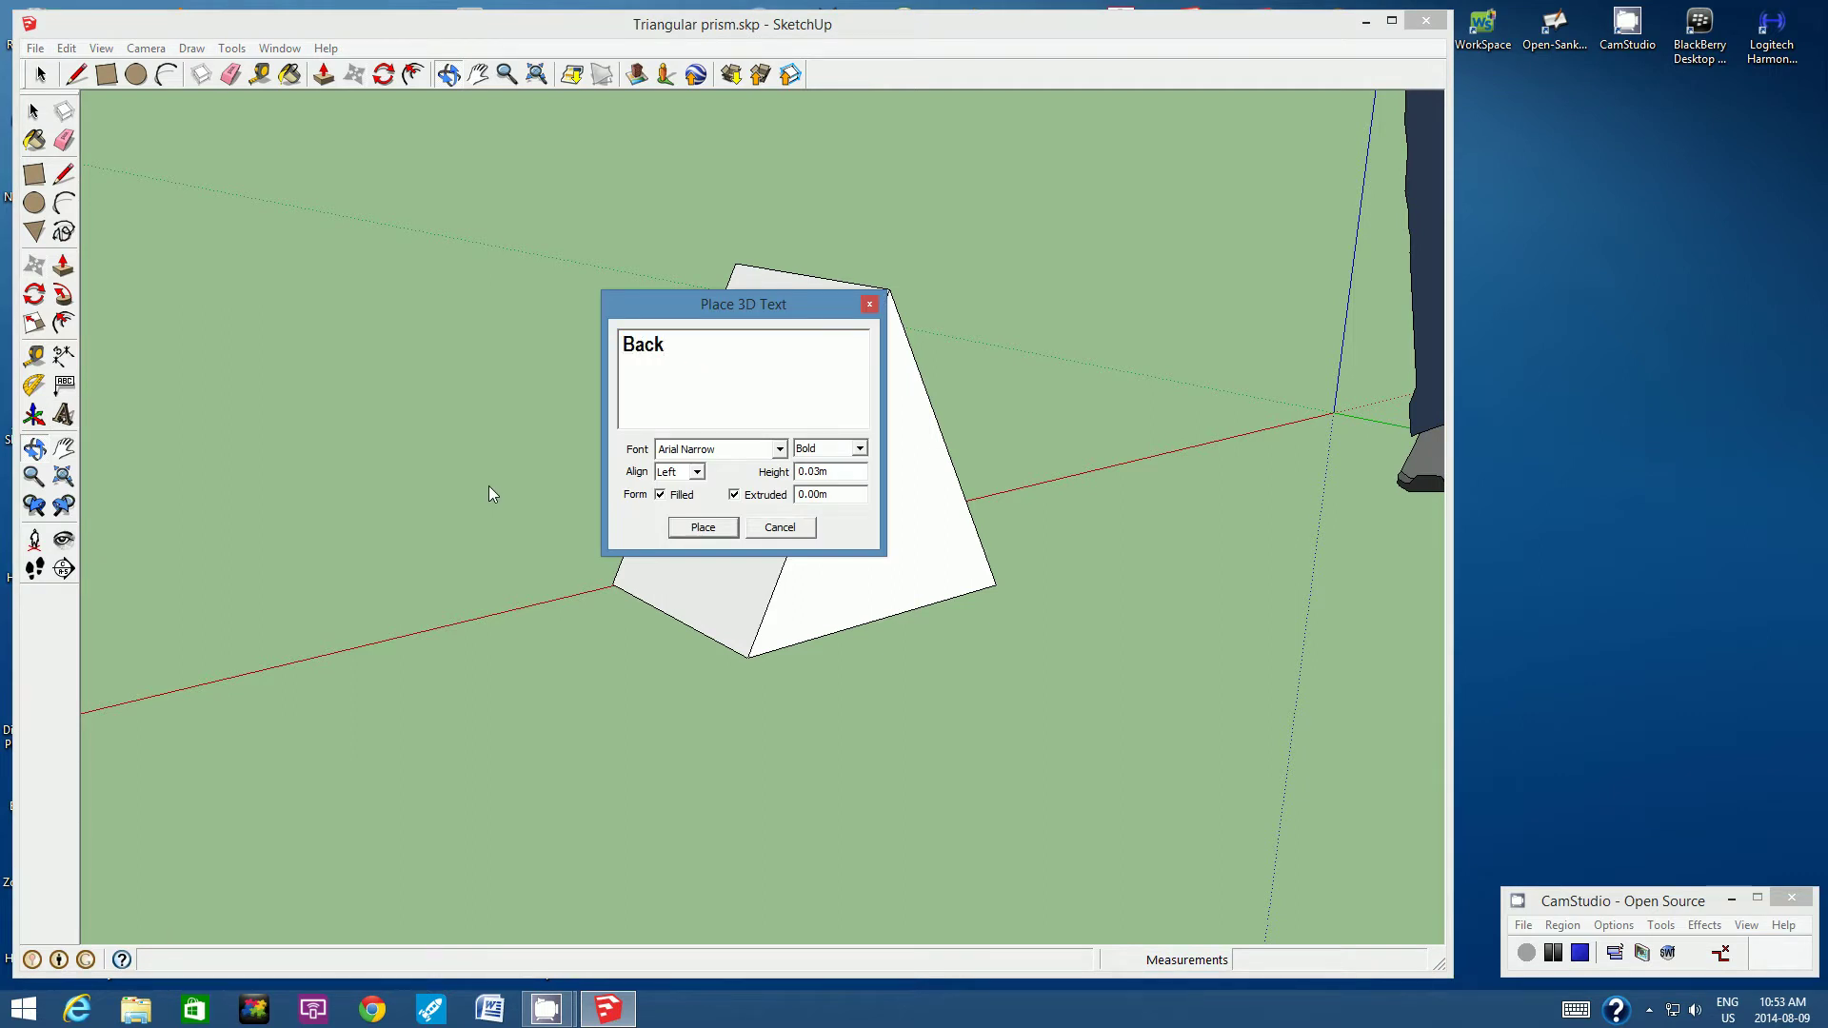
left_click(704, 527)
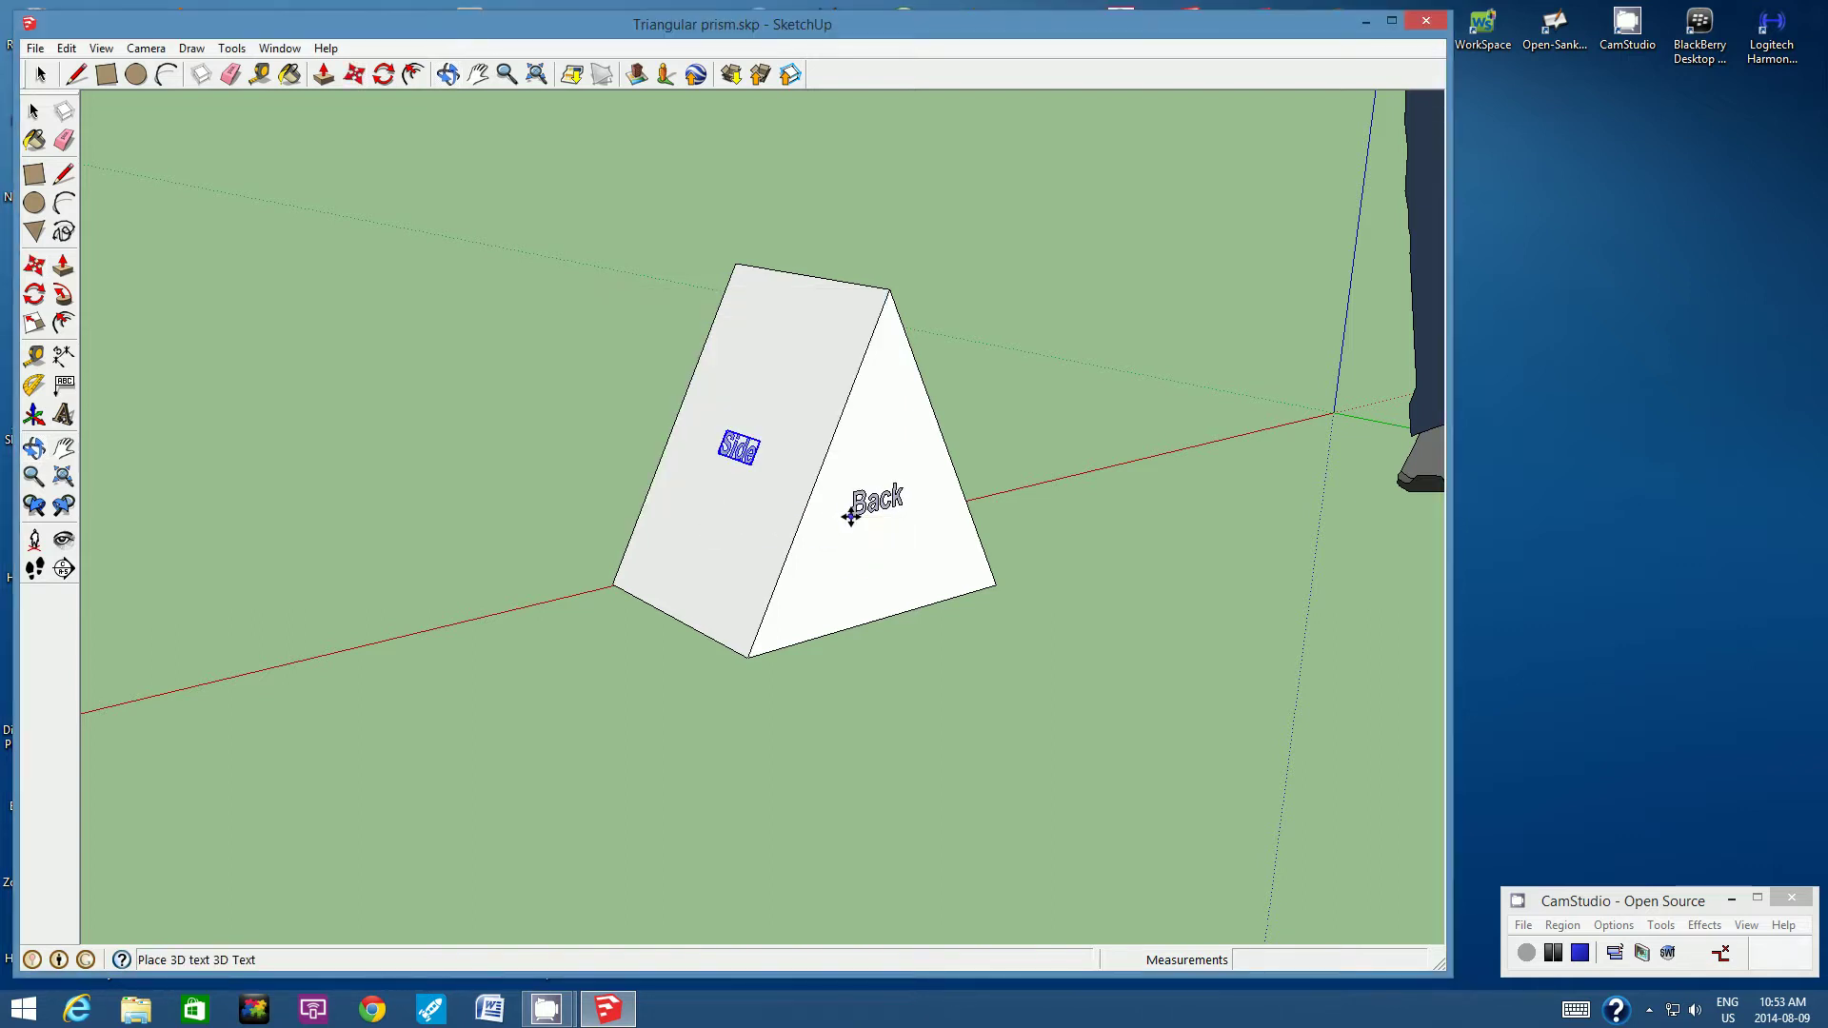
left_click(851, 517)
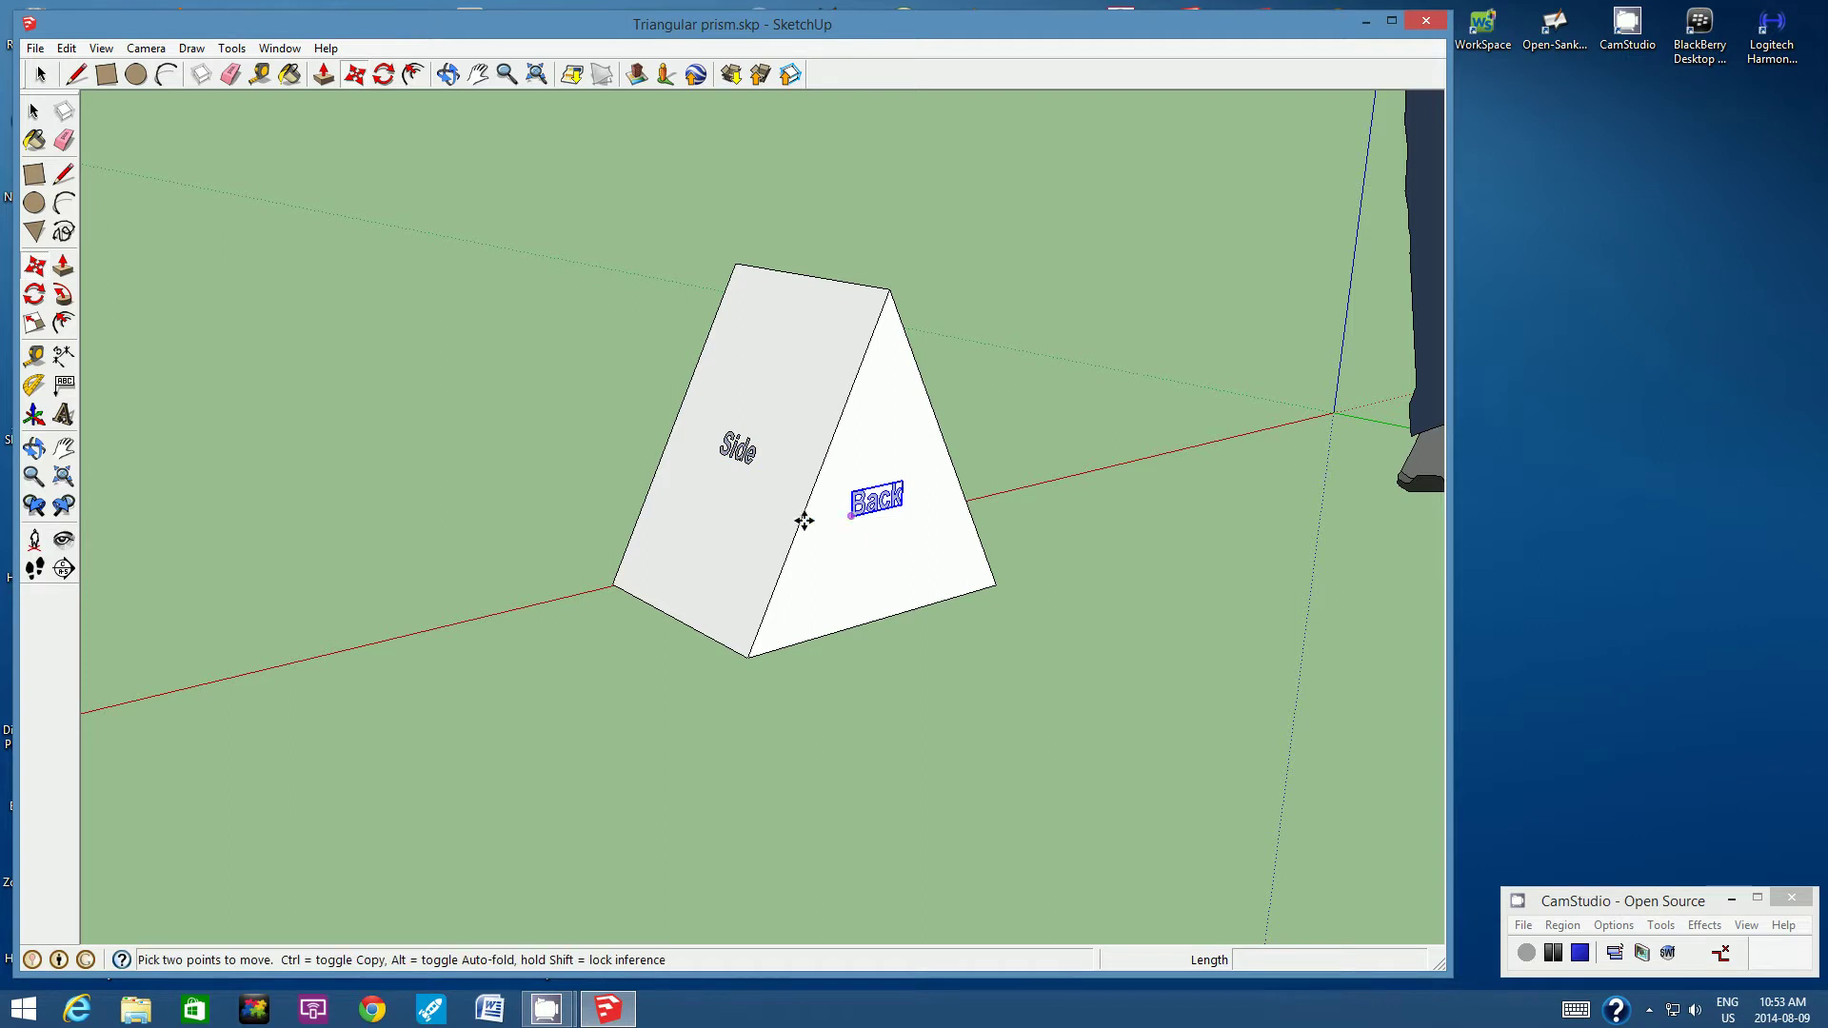
Step: Place 3D text "Side" on the remaining sloped rectangular face, opposite the first "Side" label
left_click(449, 75)
left_click_drag(1061, 392, 1095, 441)
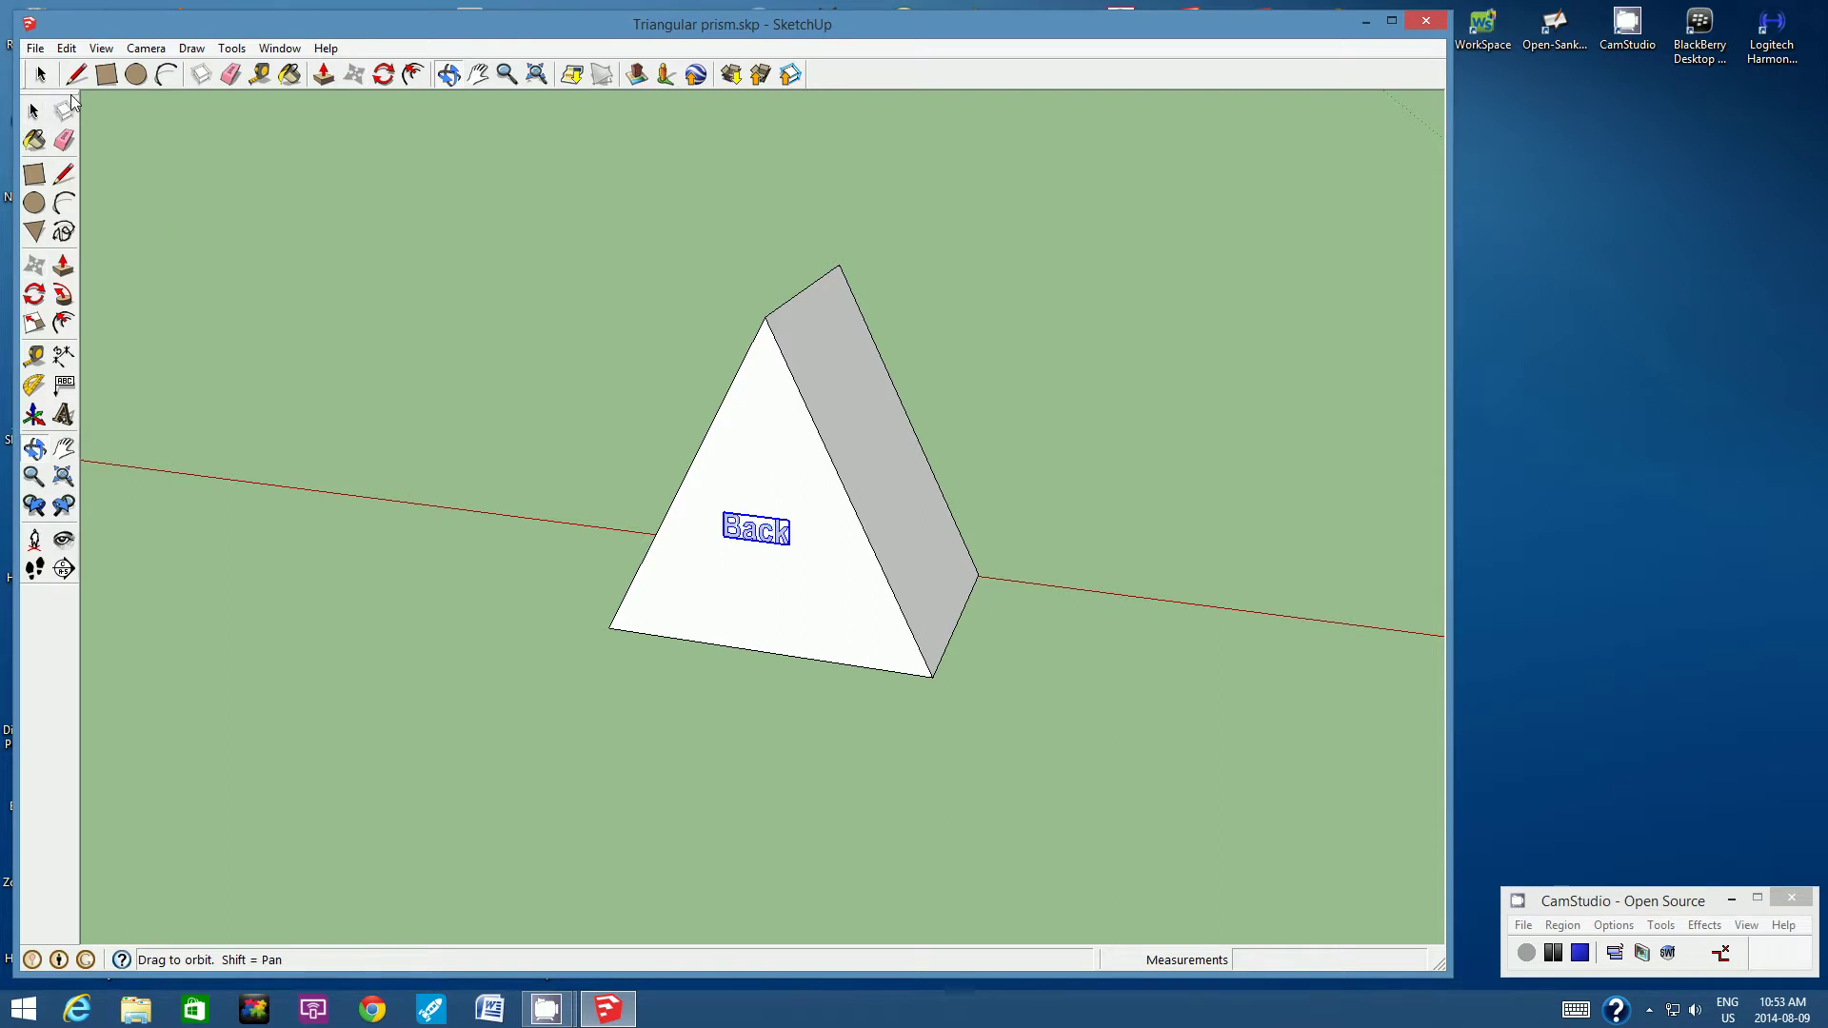
left_click_drag(714, 245, 758, 413)
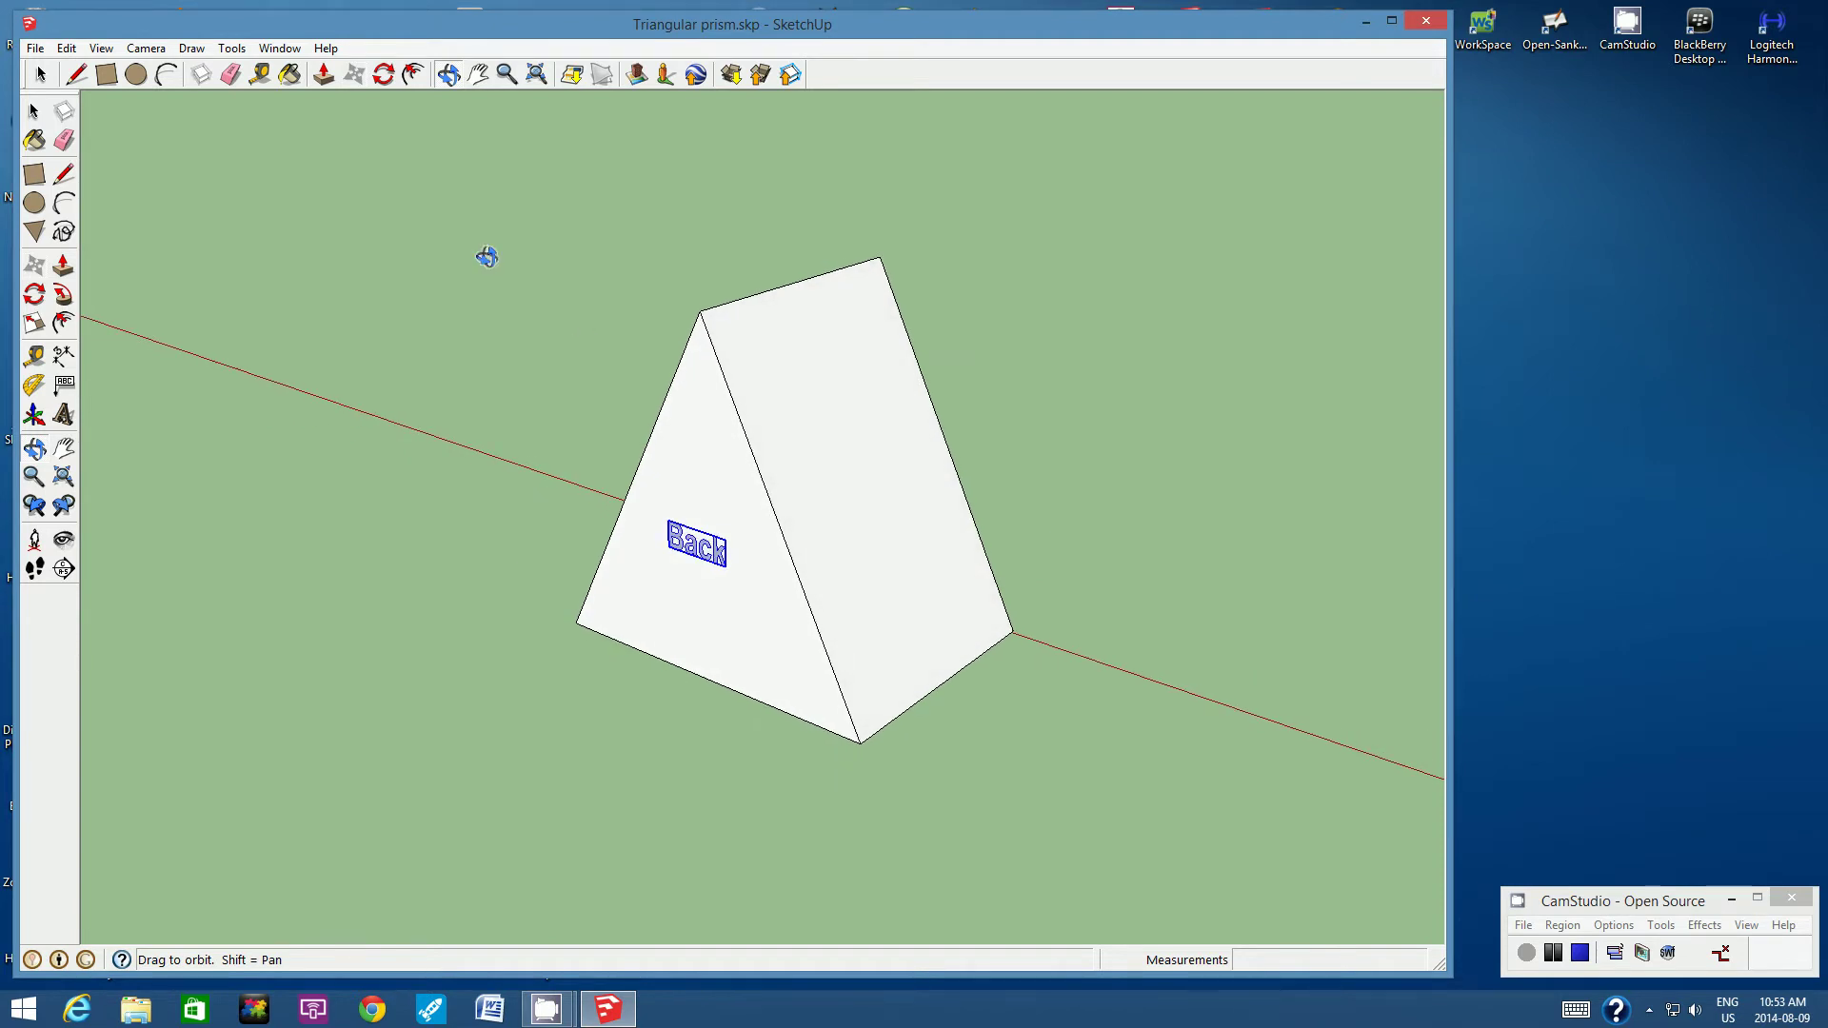
left_click(63, 417)
type("Side")
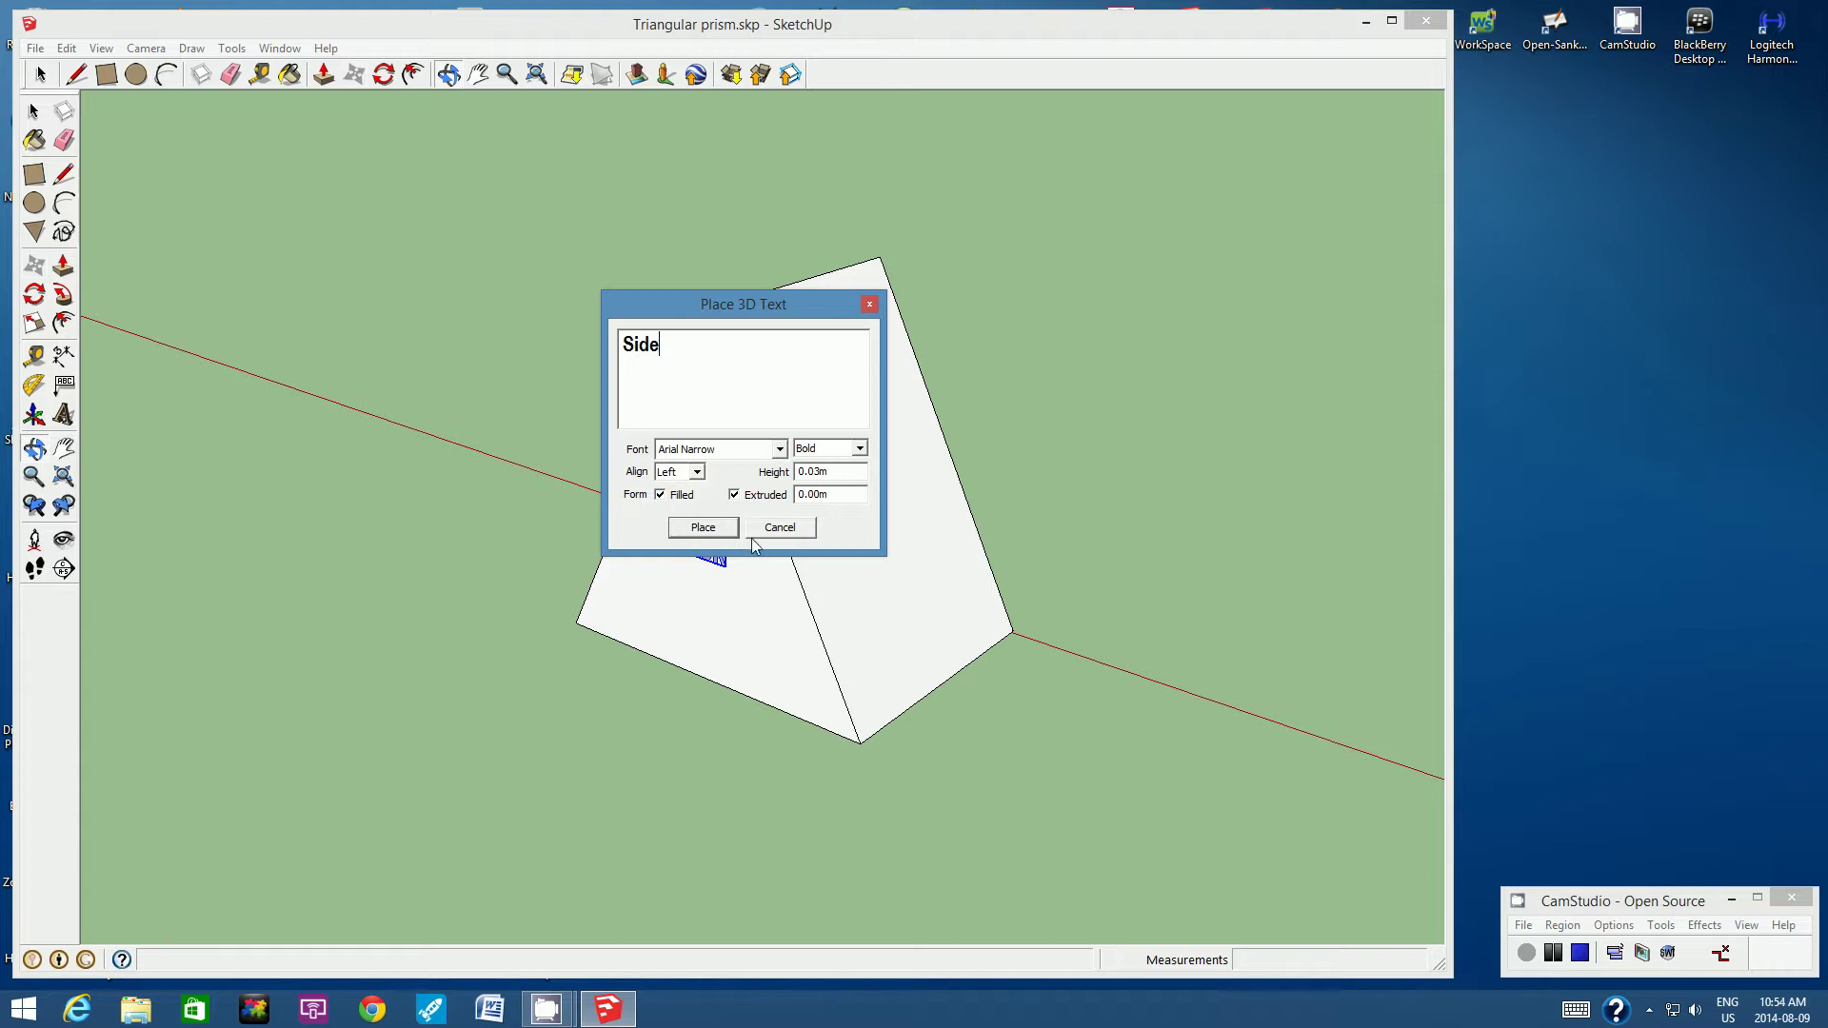
left_click(702, 529)
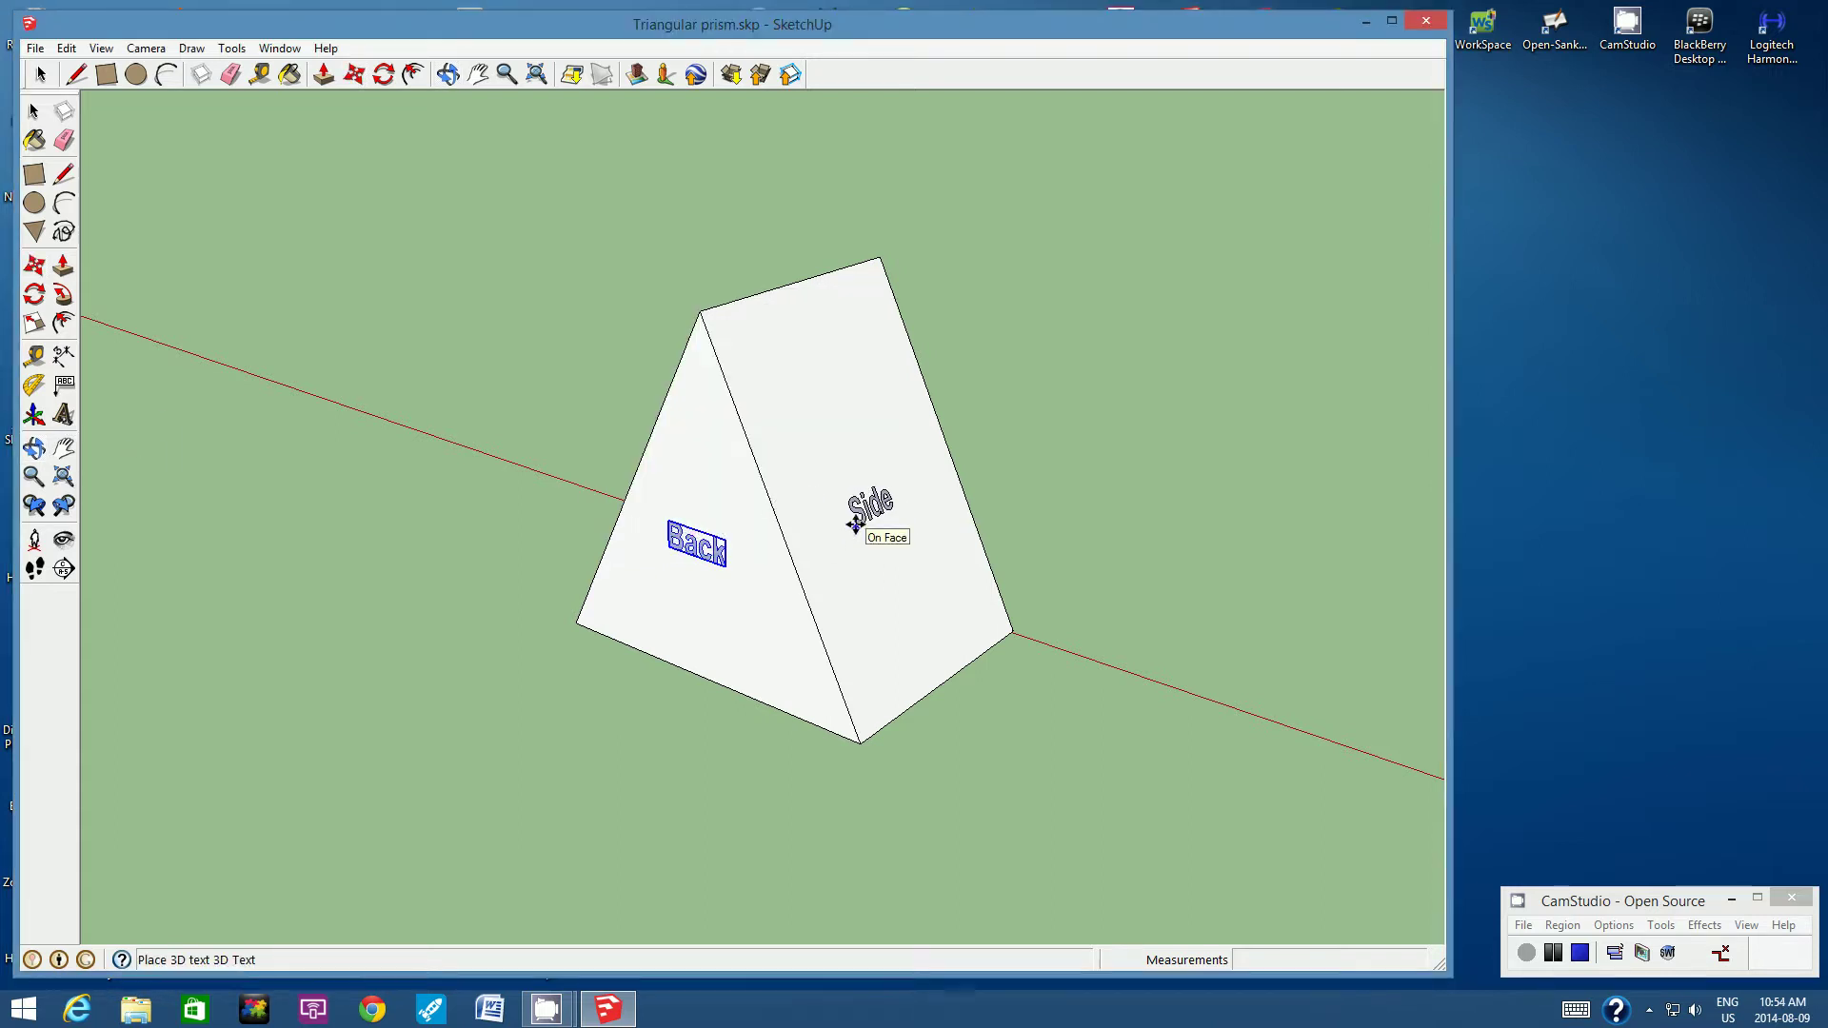
left_click(854, 522)
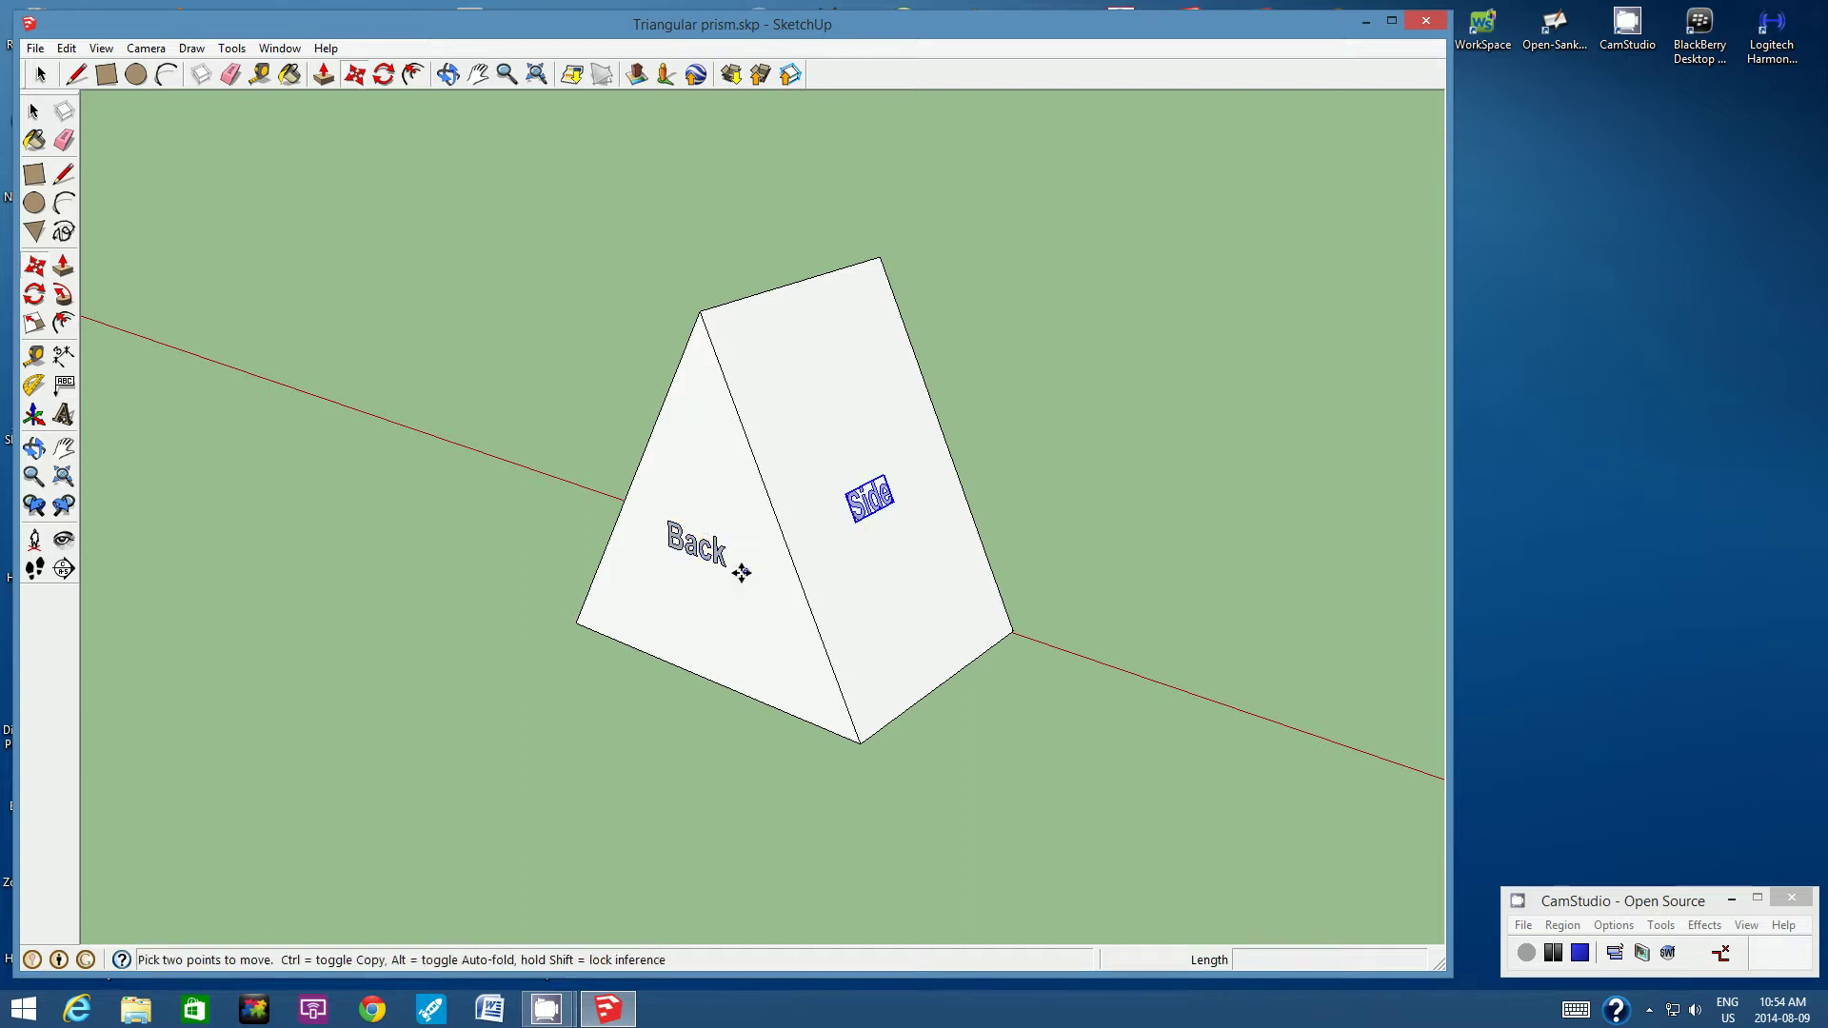
Step: Place 3D text "Bottom" near the middle of the prism's rectangular underside
left_click(449, 77)
left_click_drag(733, 592, 746, 514)
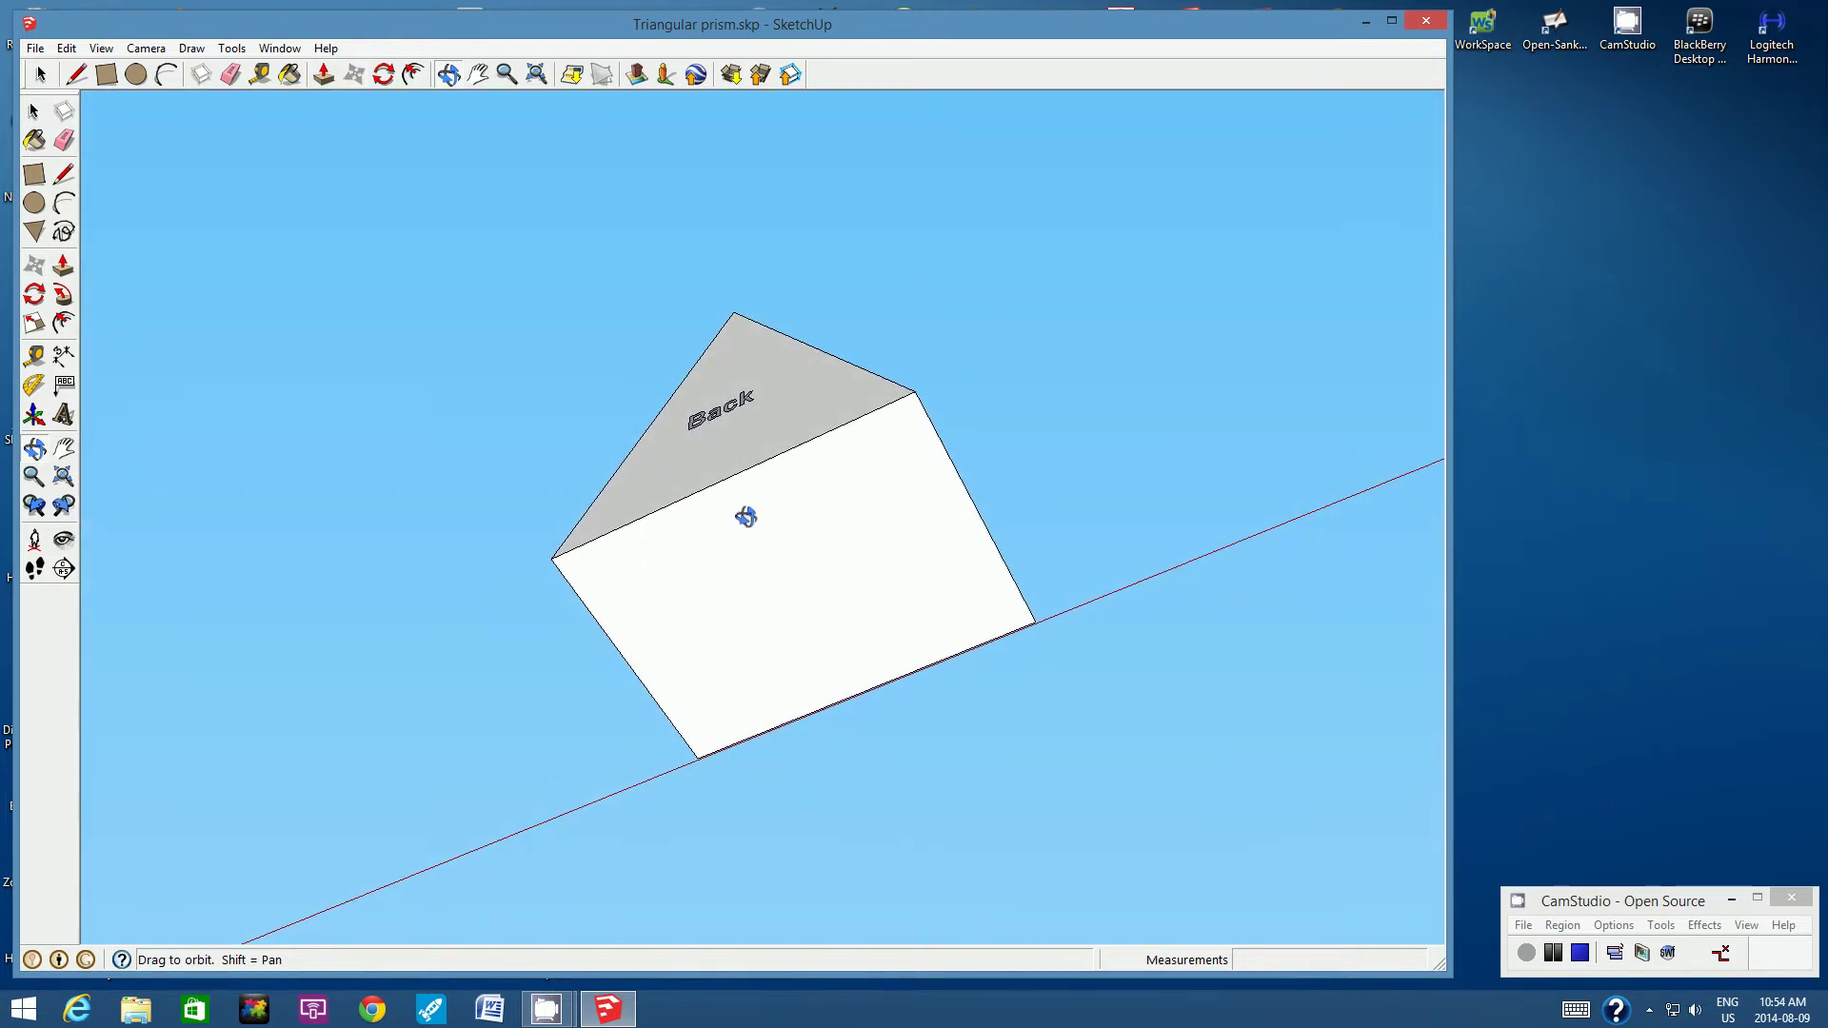
left_click(62, 415)
type("Bottom")
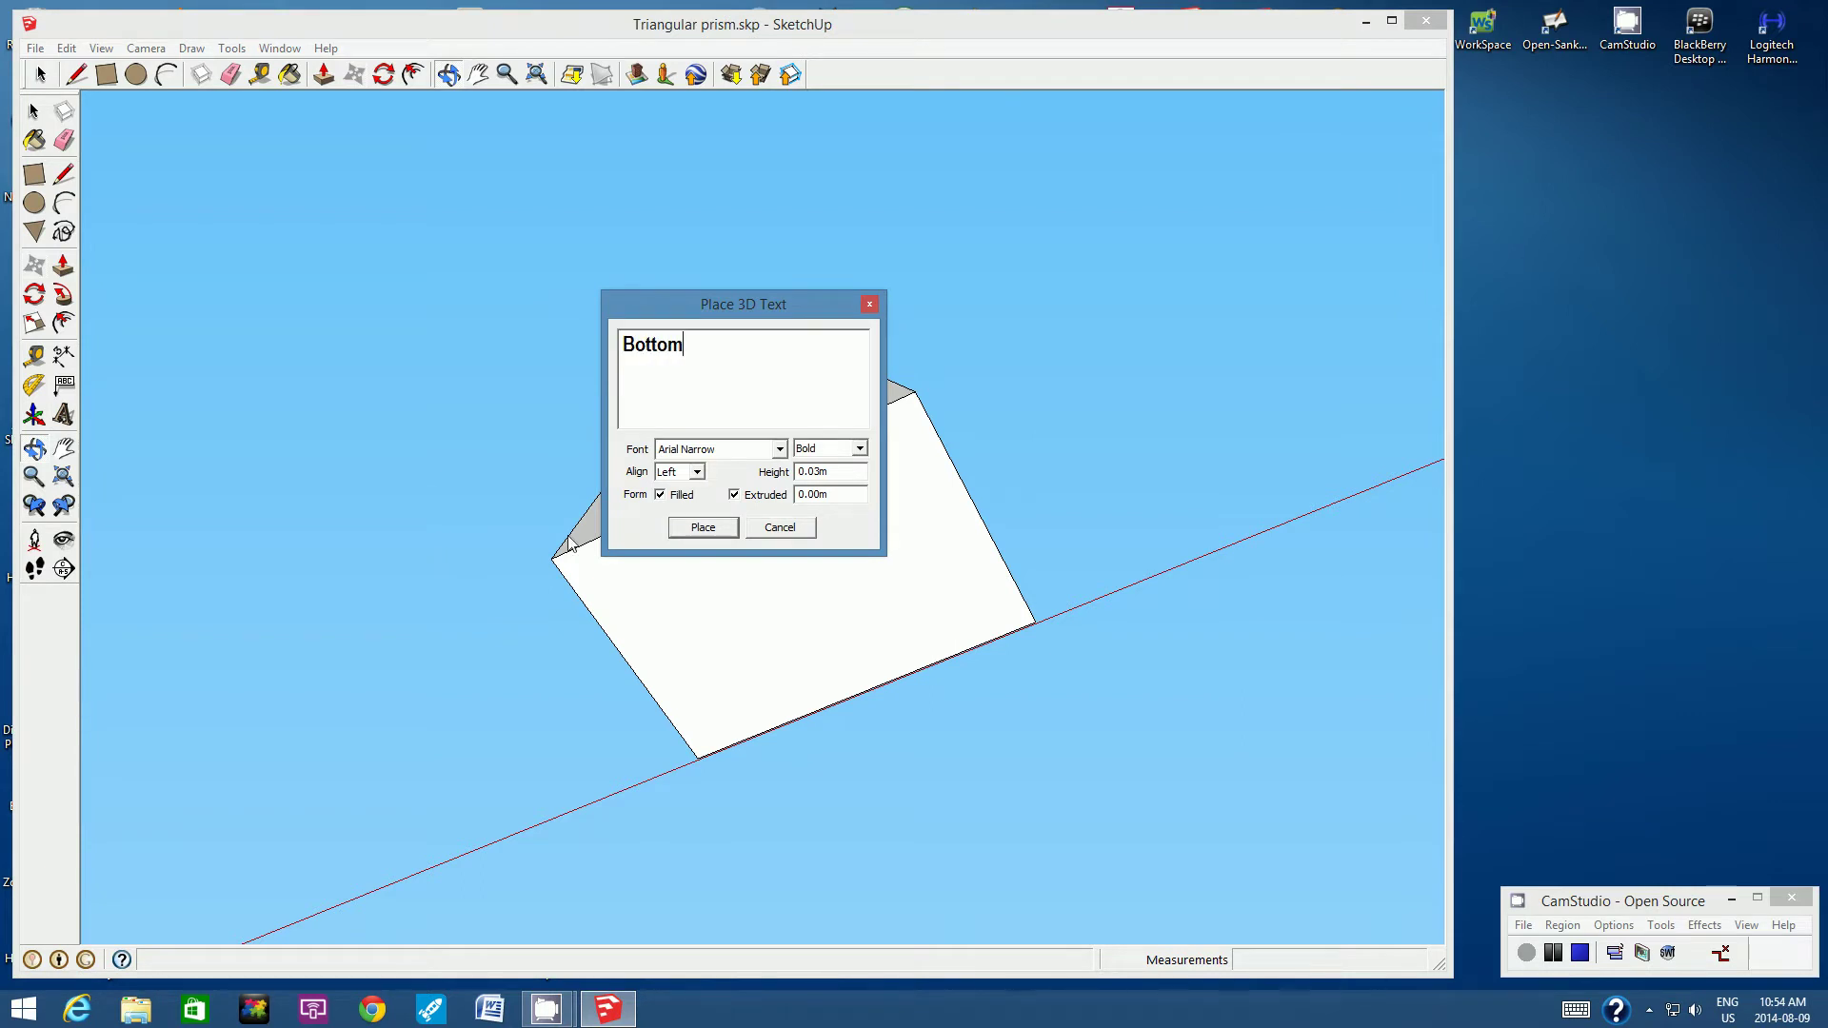
left_click(703, 527)
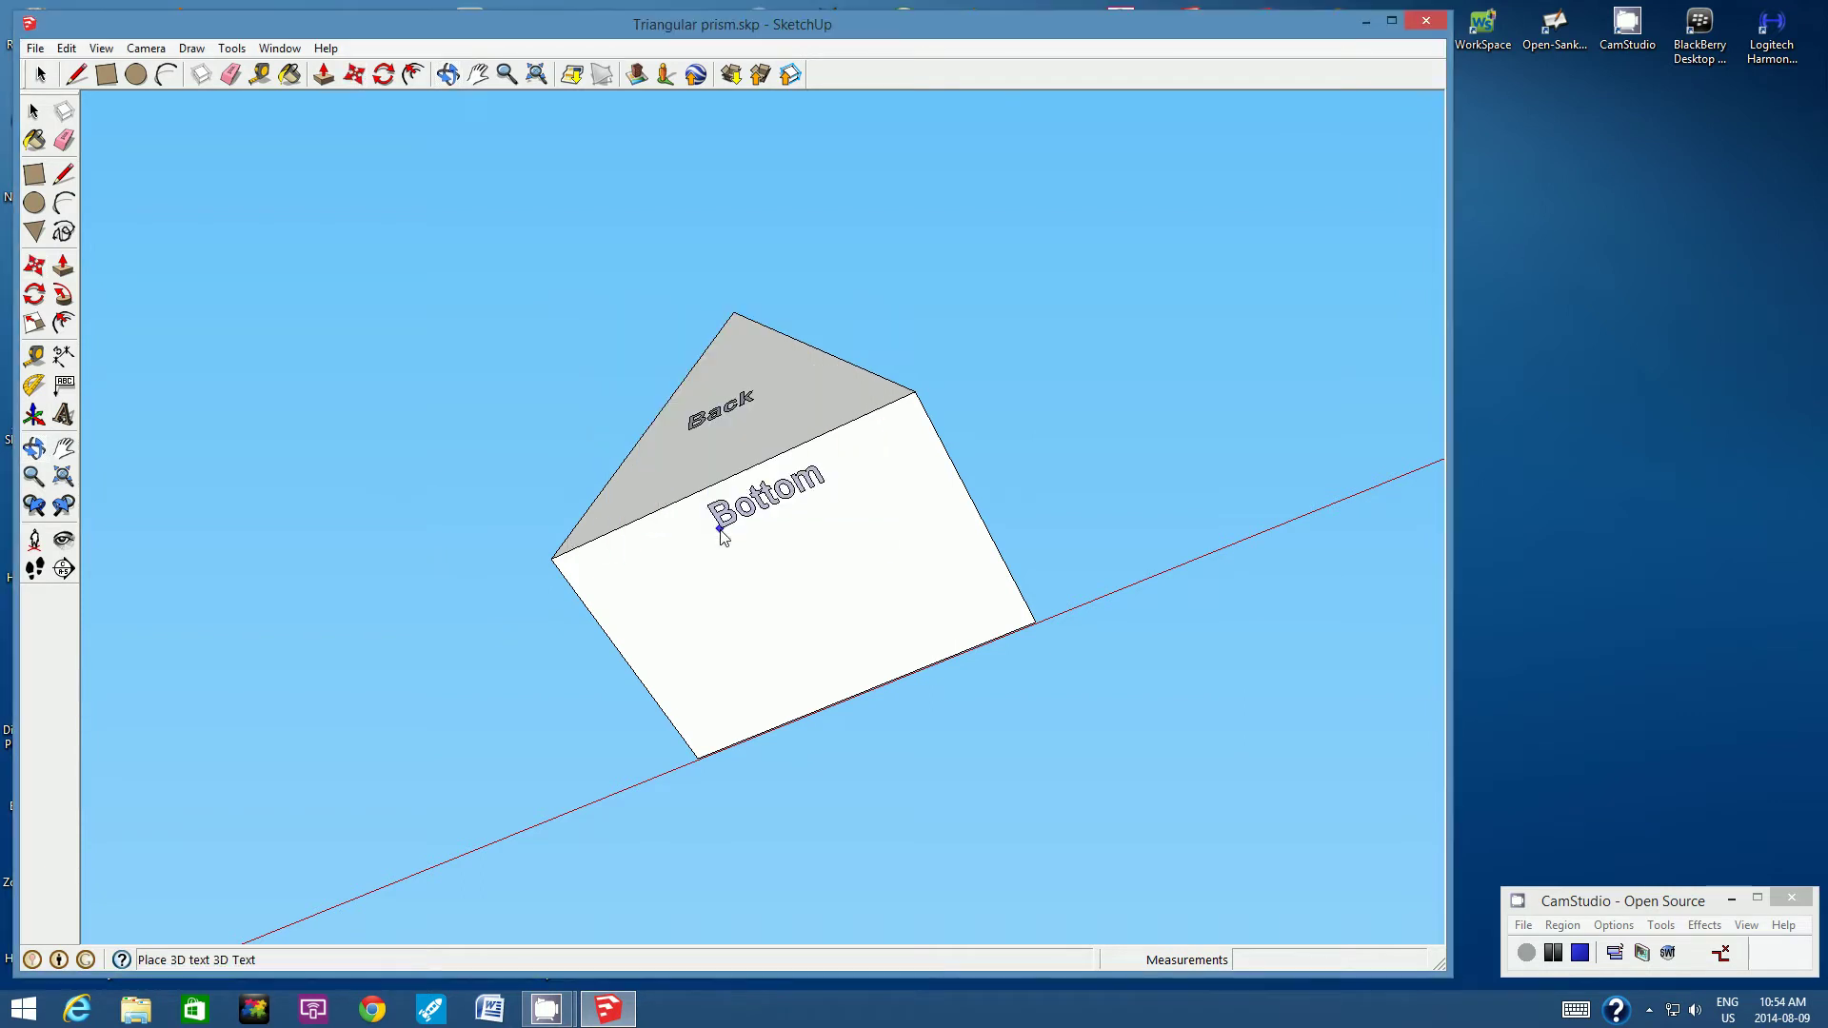
left_click(746, 621)
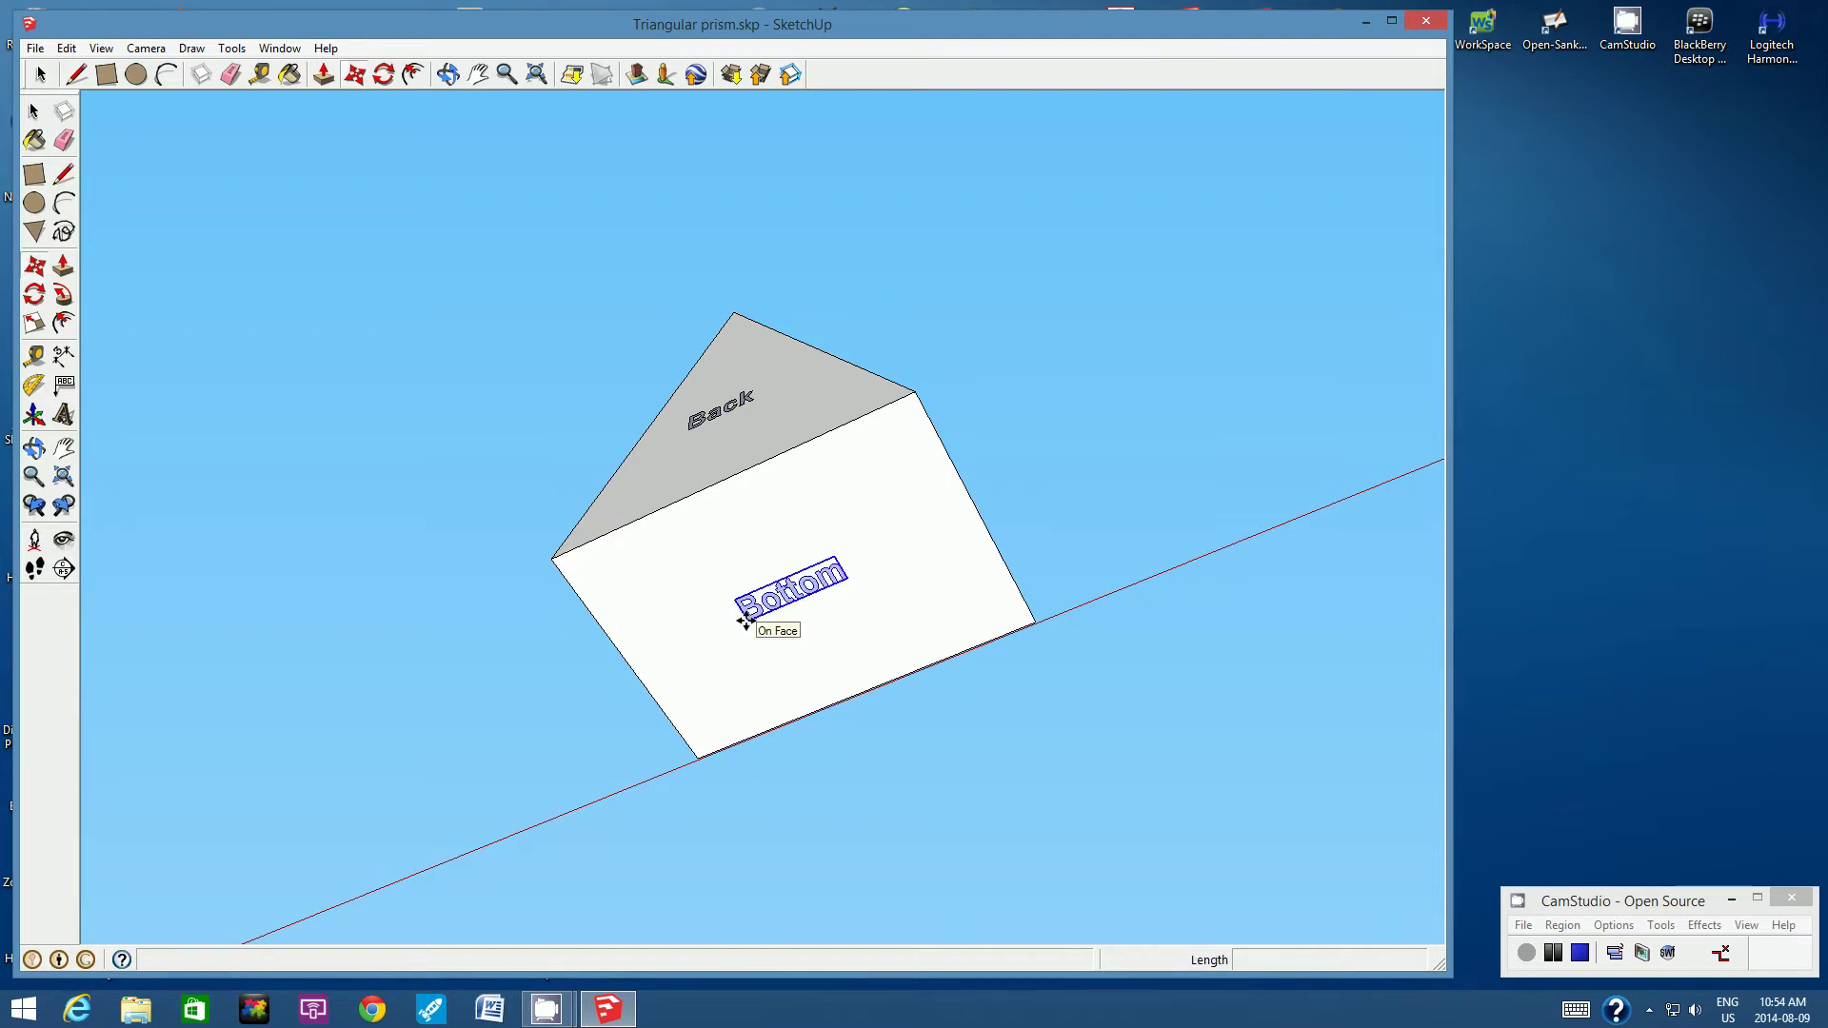
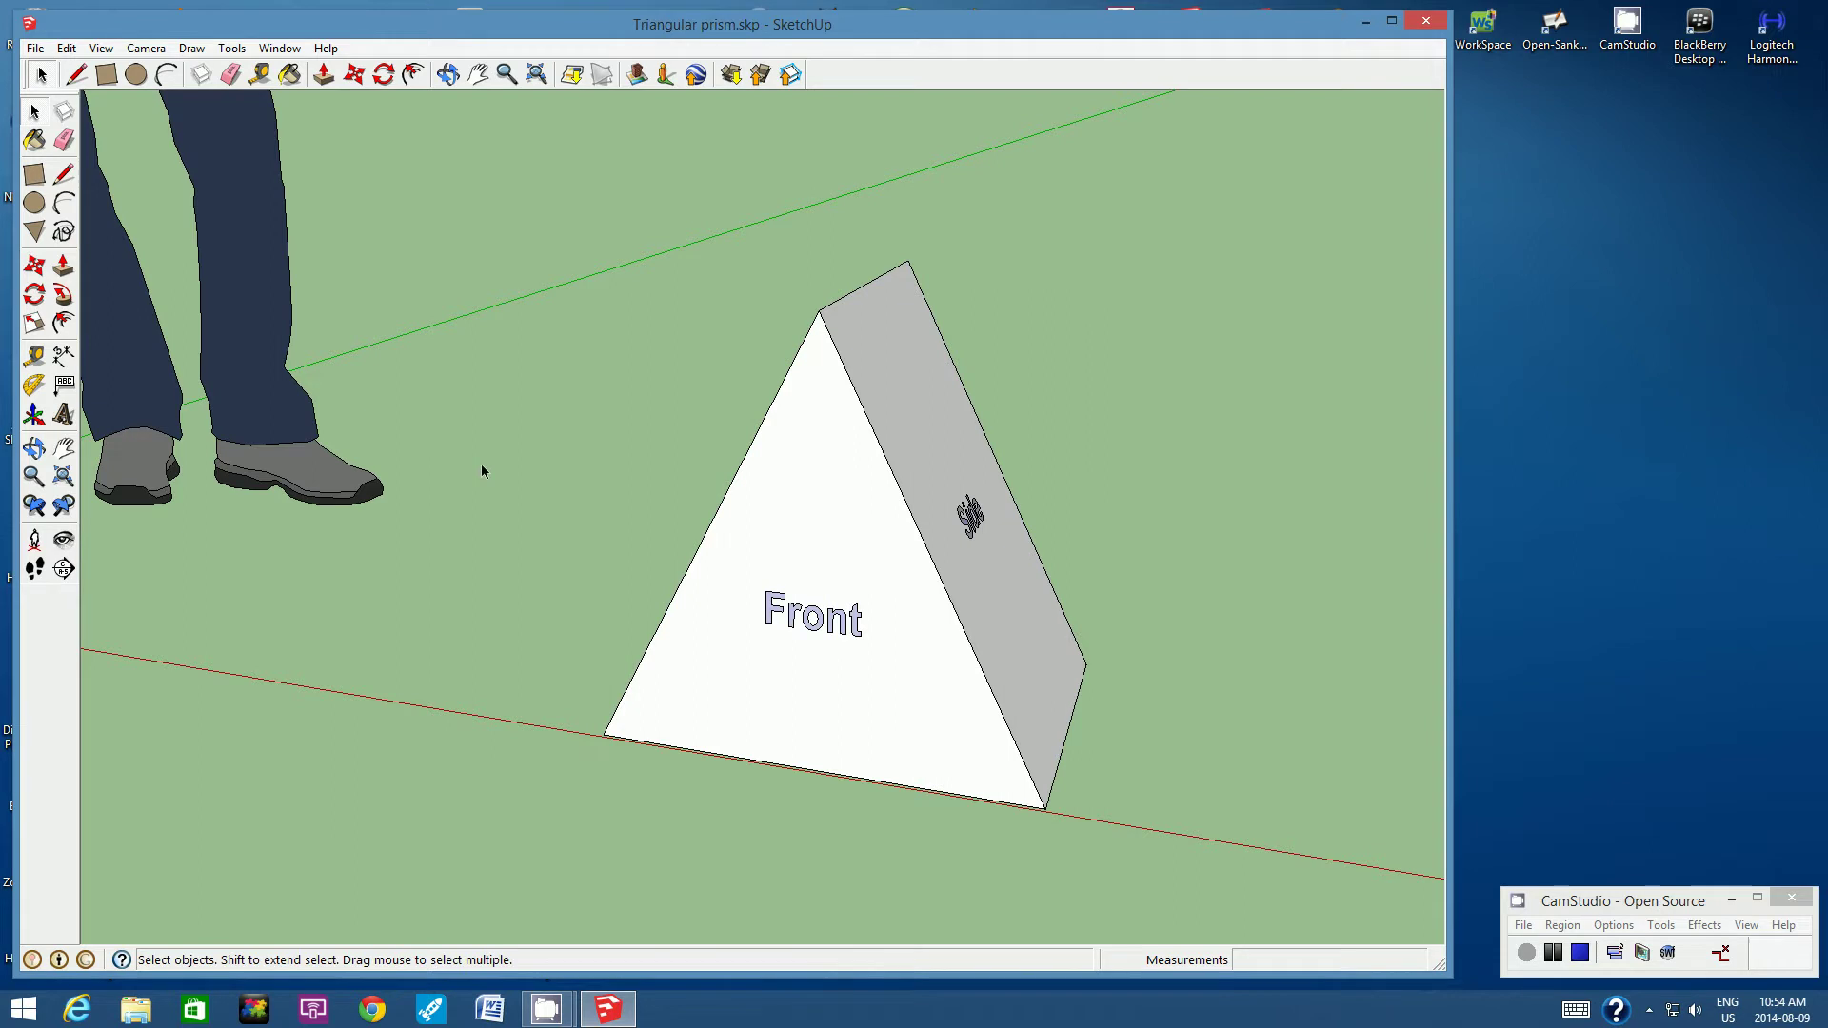
Step: Group the front triangular face together with its "Front" label and its three bounding edges
left_click(797, 491)
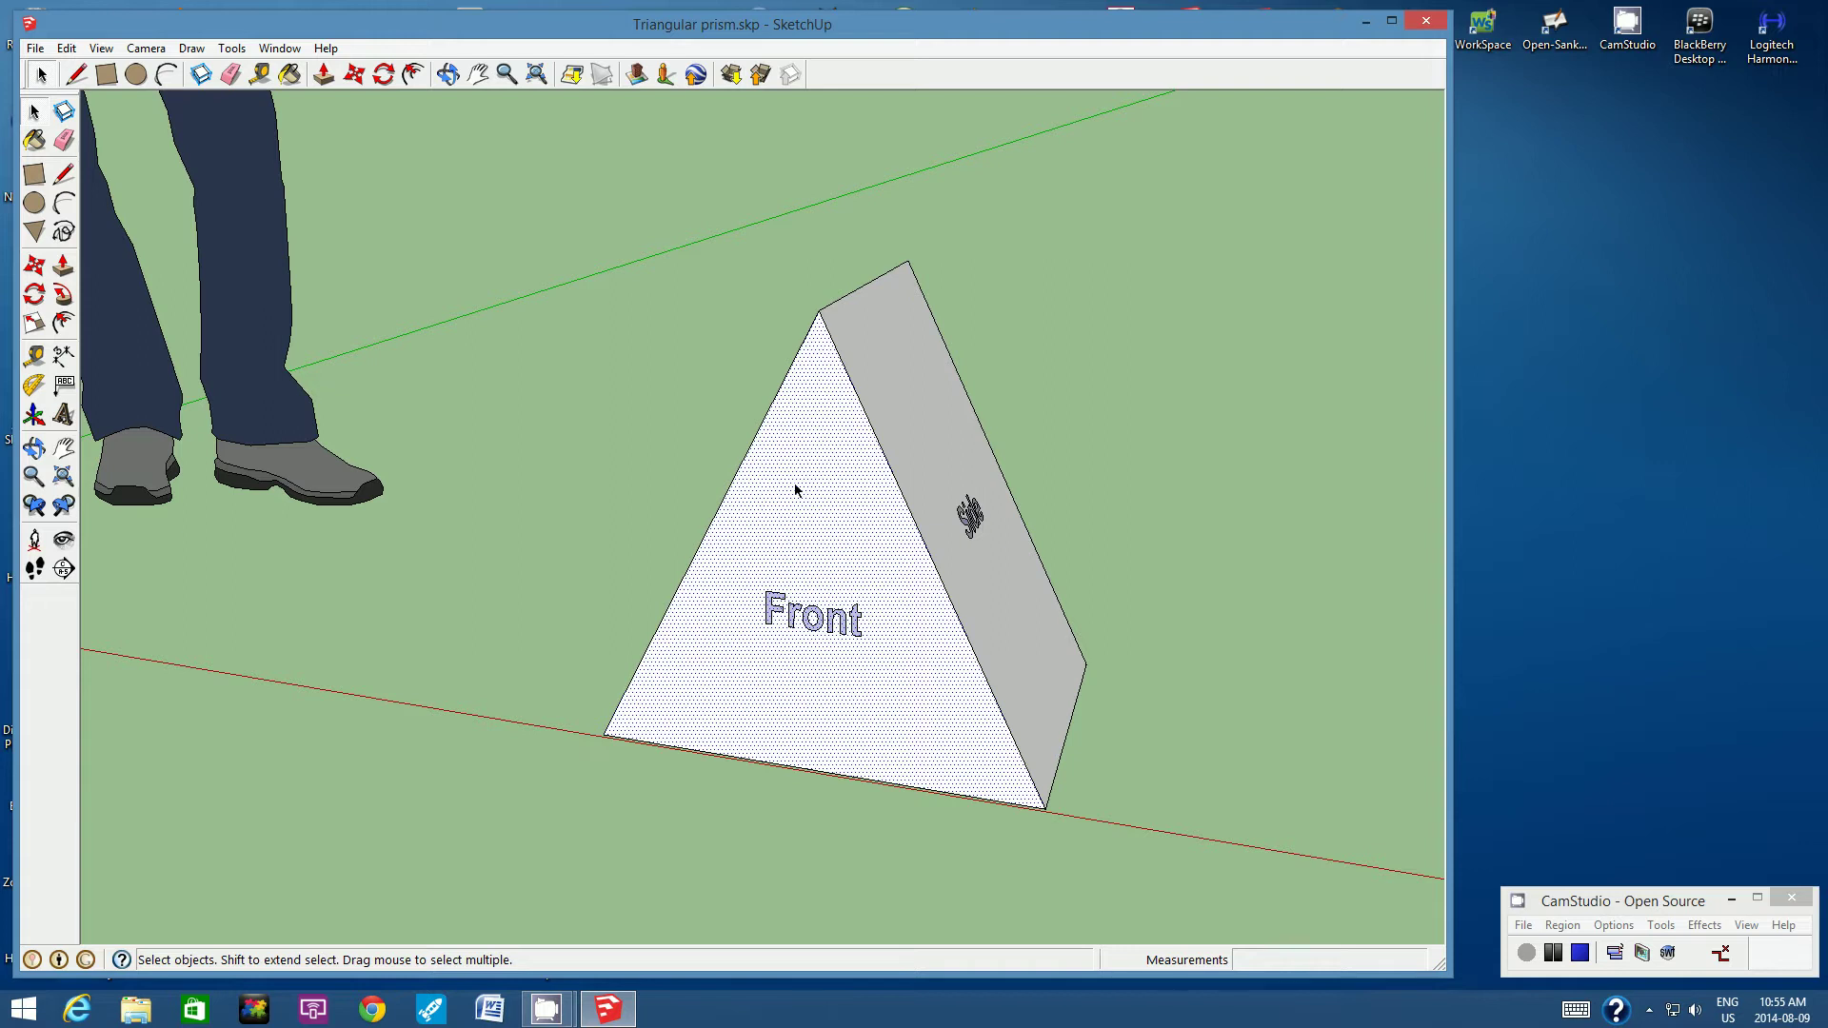
left_click(769, 601)
left_click(702, 545, "shift")
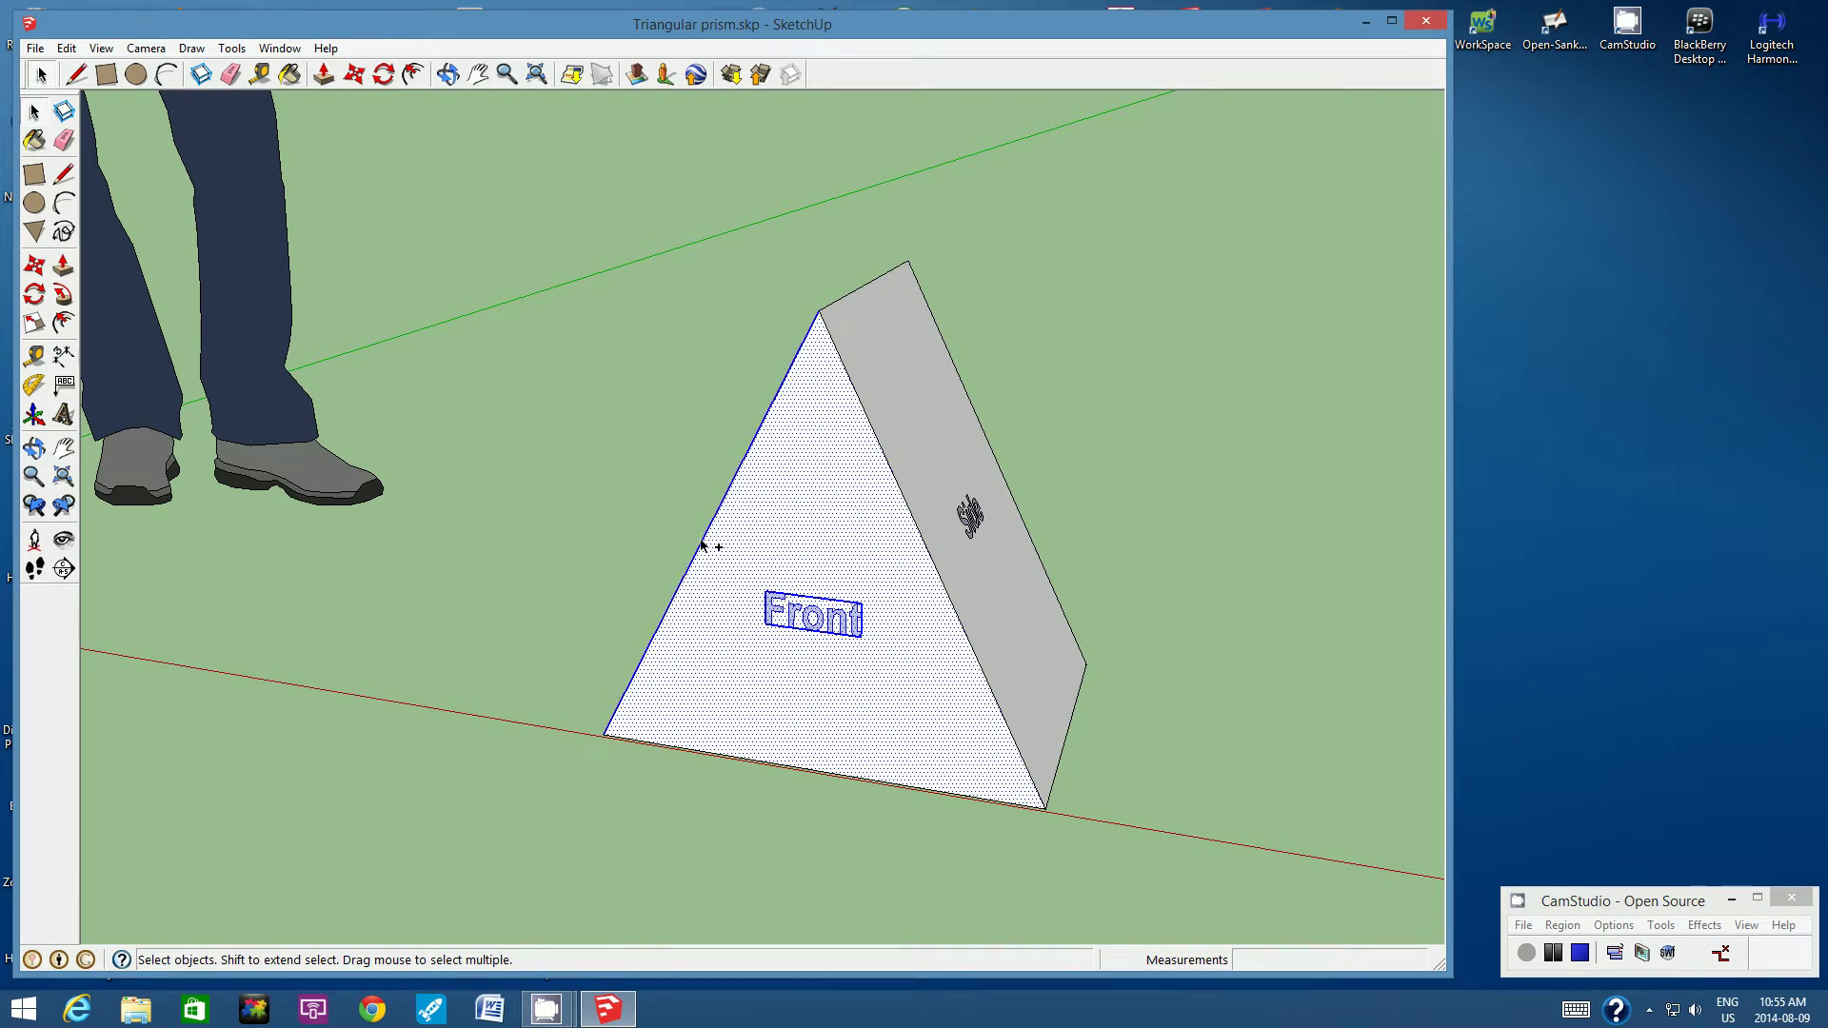
left_click(906, 502, "shift")
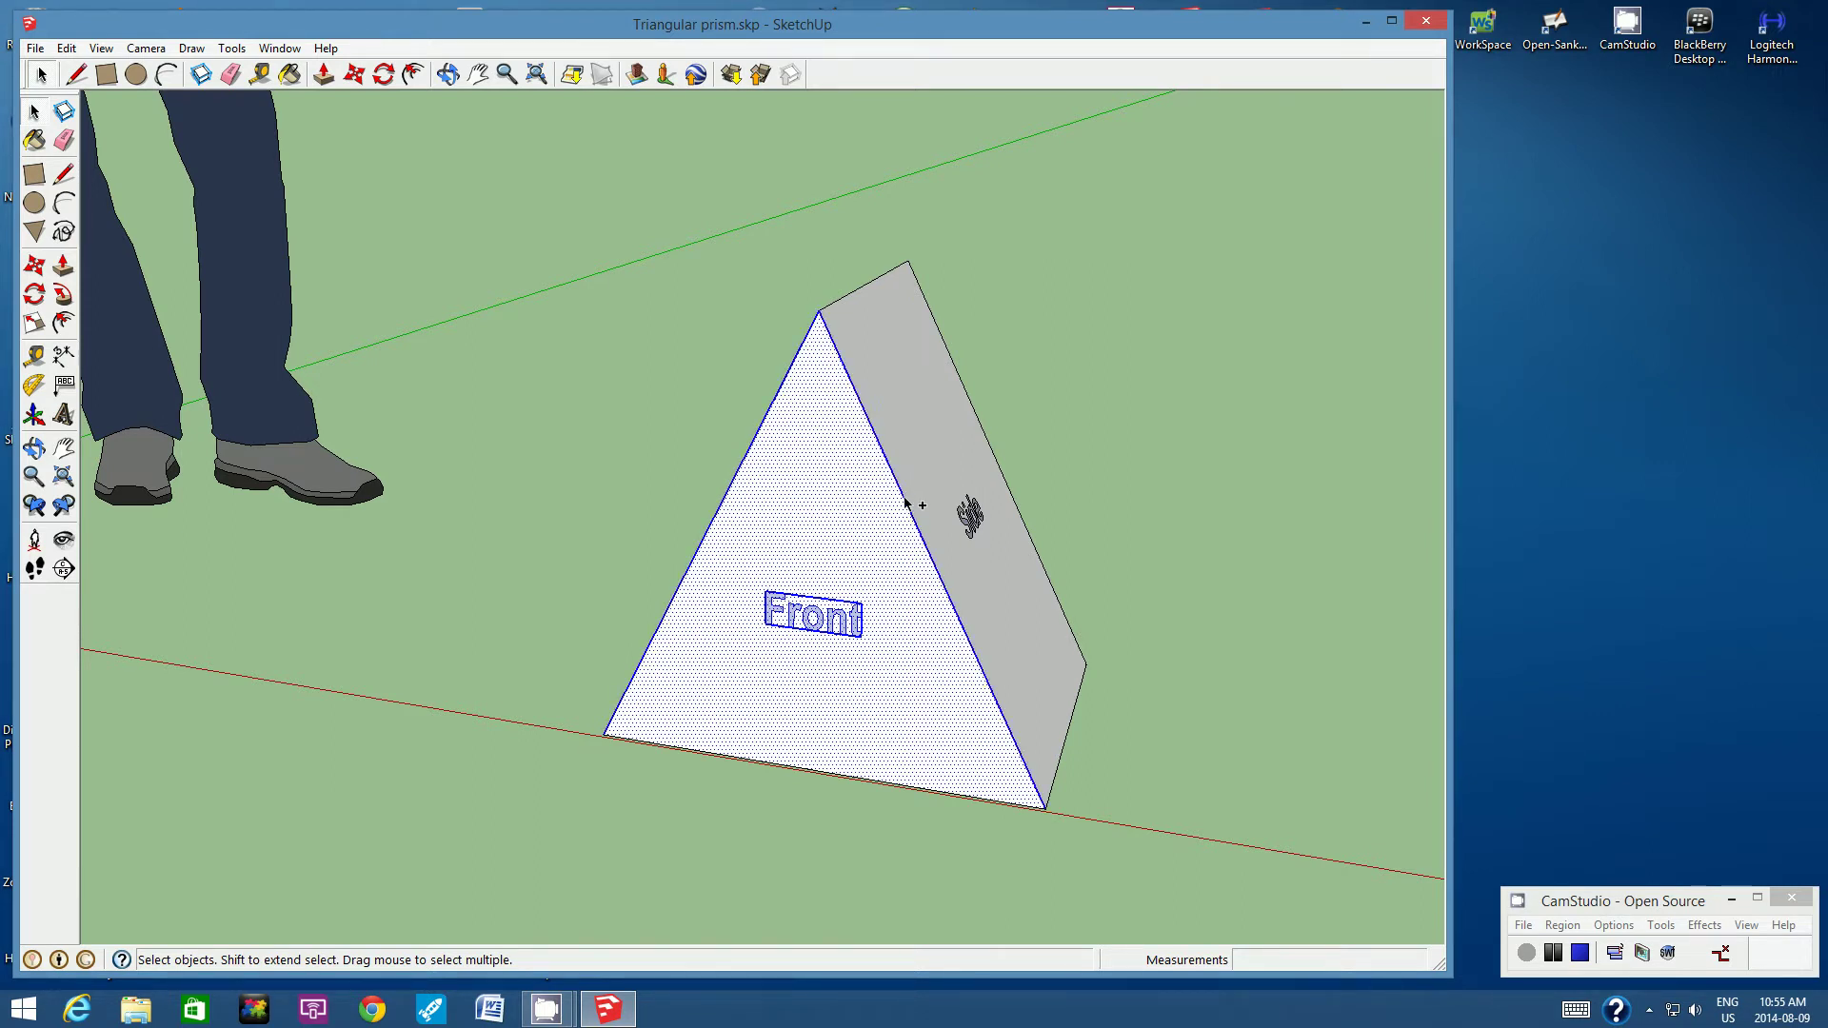
left_click(770, 762, "shift")
right_click(817, 685)
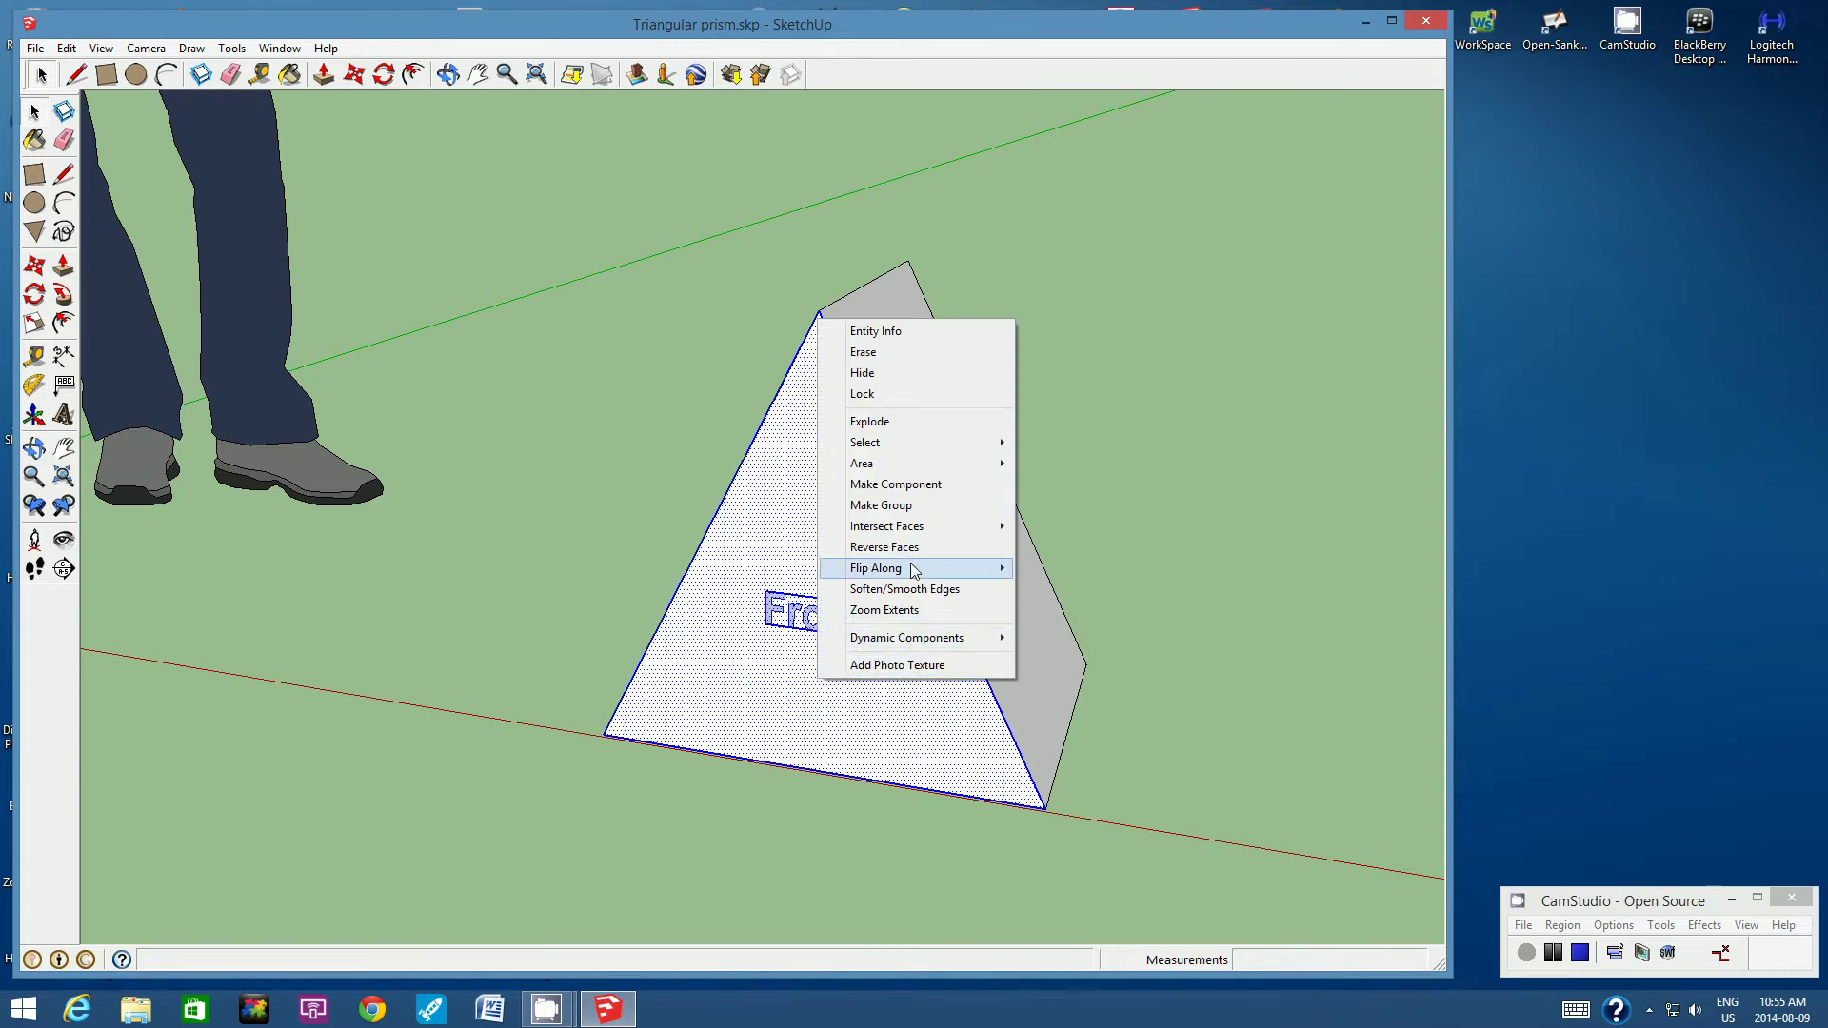
left_click(922, 506)
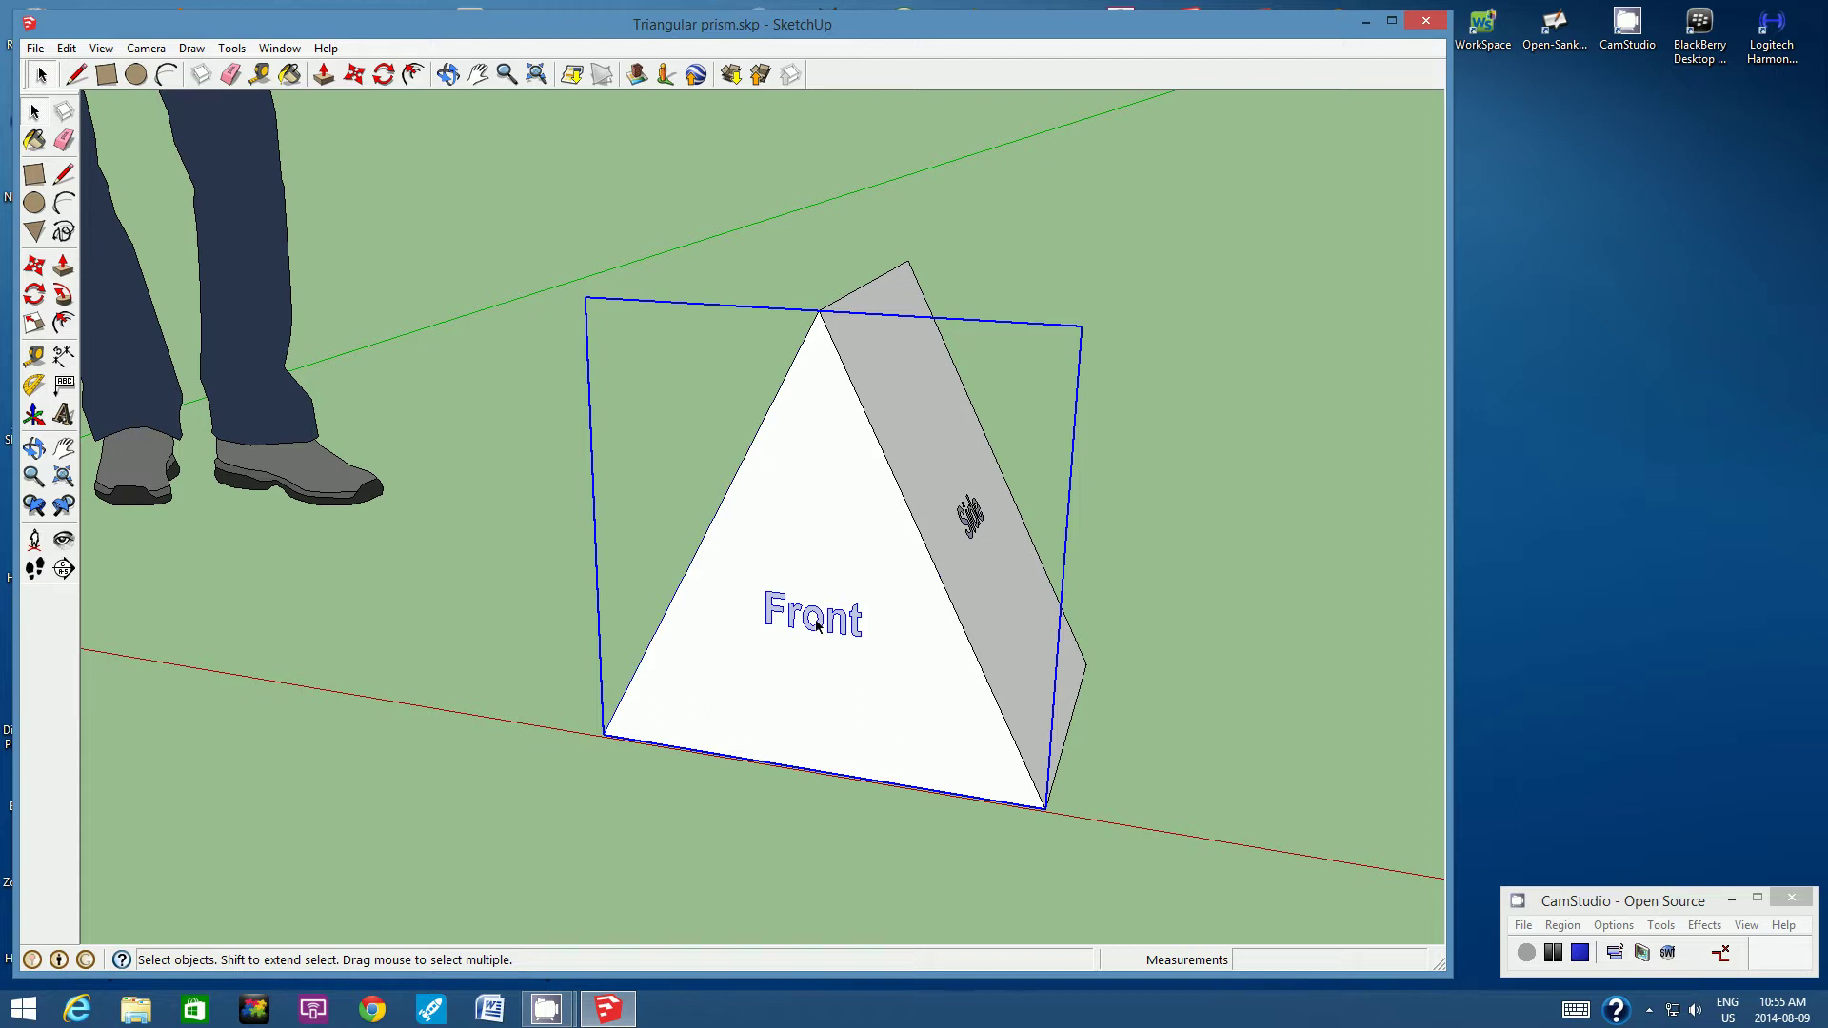
Step: Group the sloped face to the right of the front face with its "Side" label and four bounding edges
left_click(449, 74)
left_click_drag(1166, 444, 809, 491)
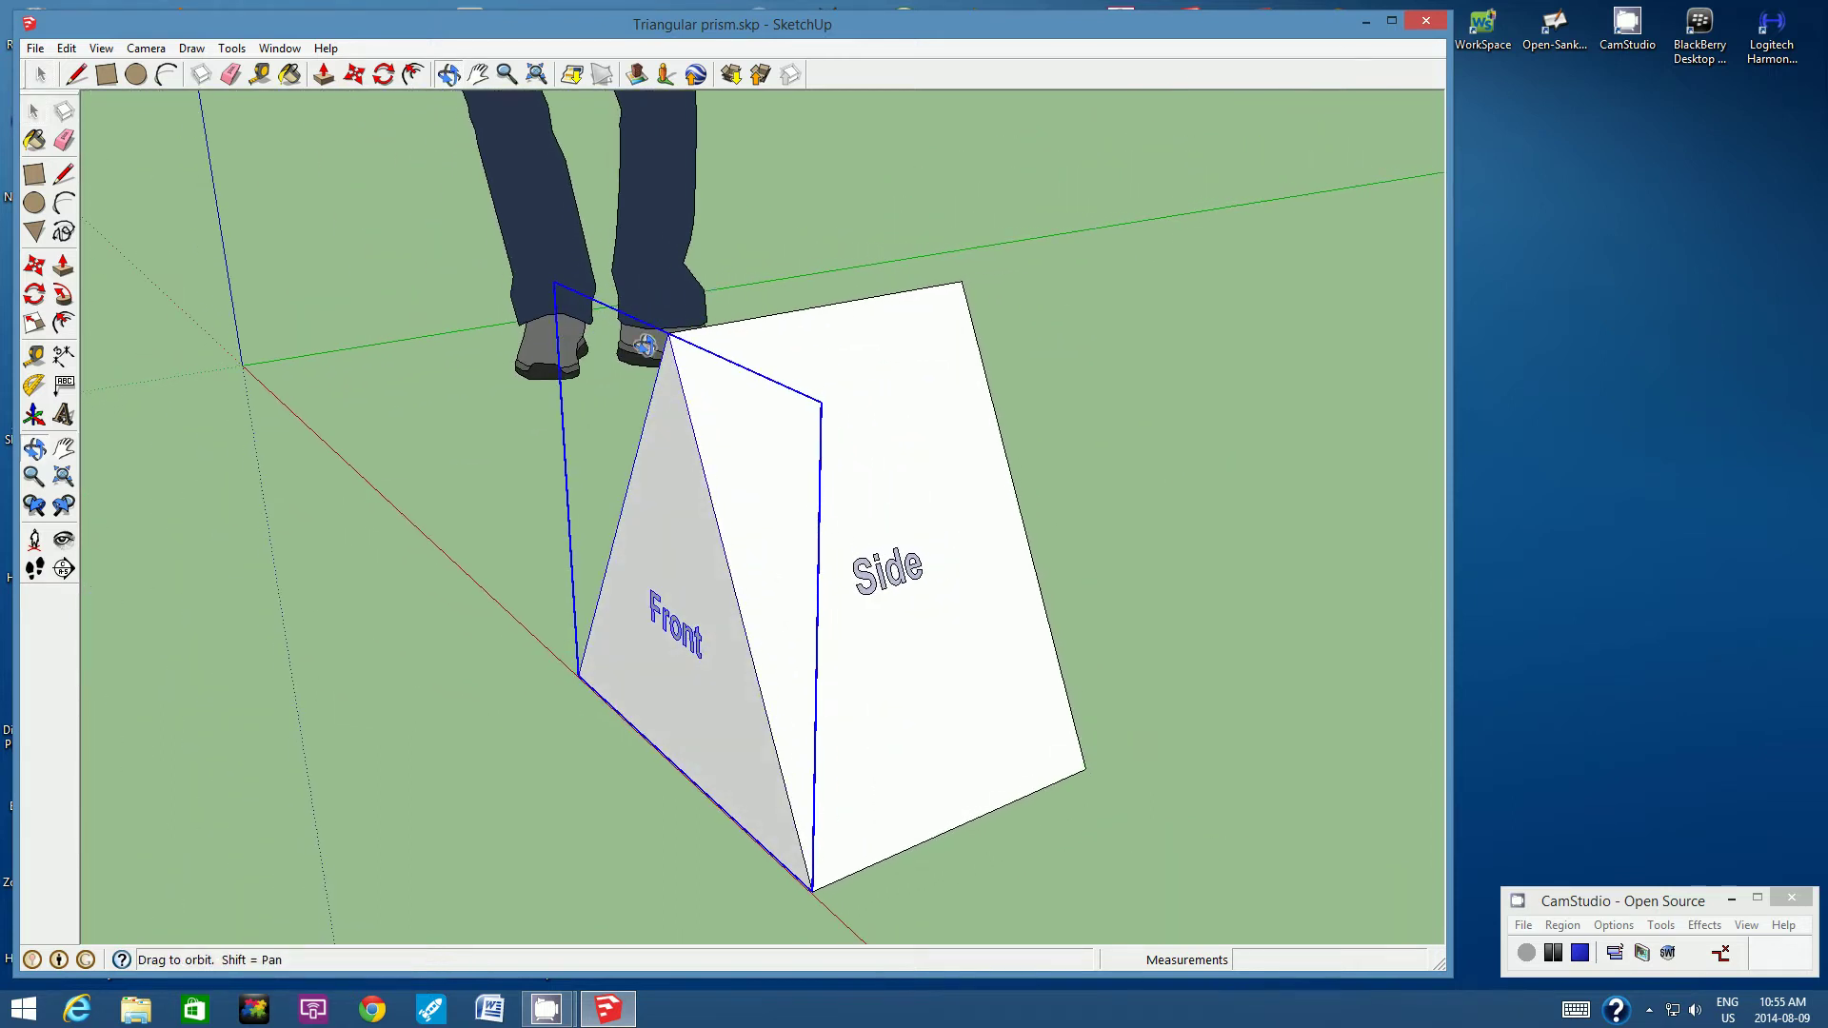
left_click(41, 75)
left_click(43, 75)
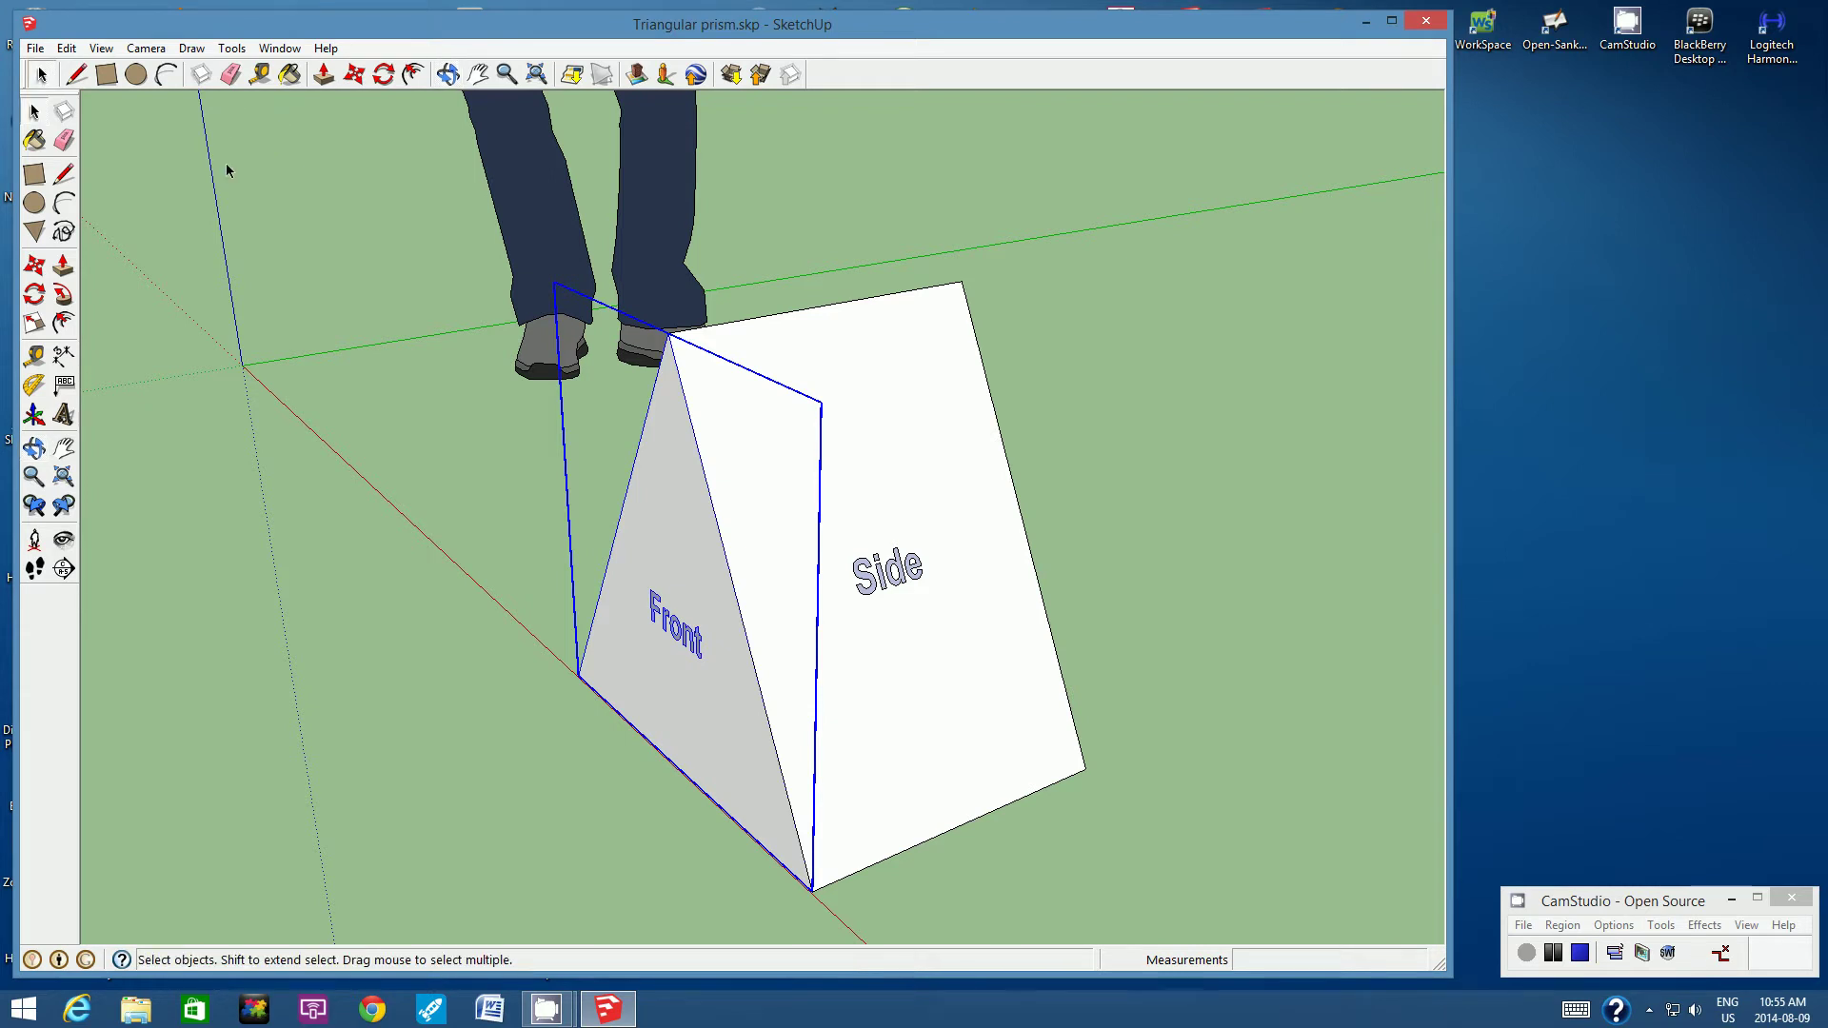
left_click(945, 478)
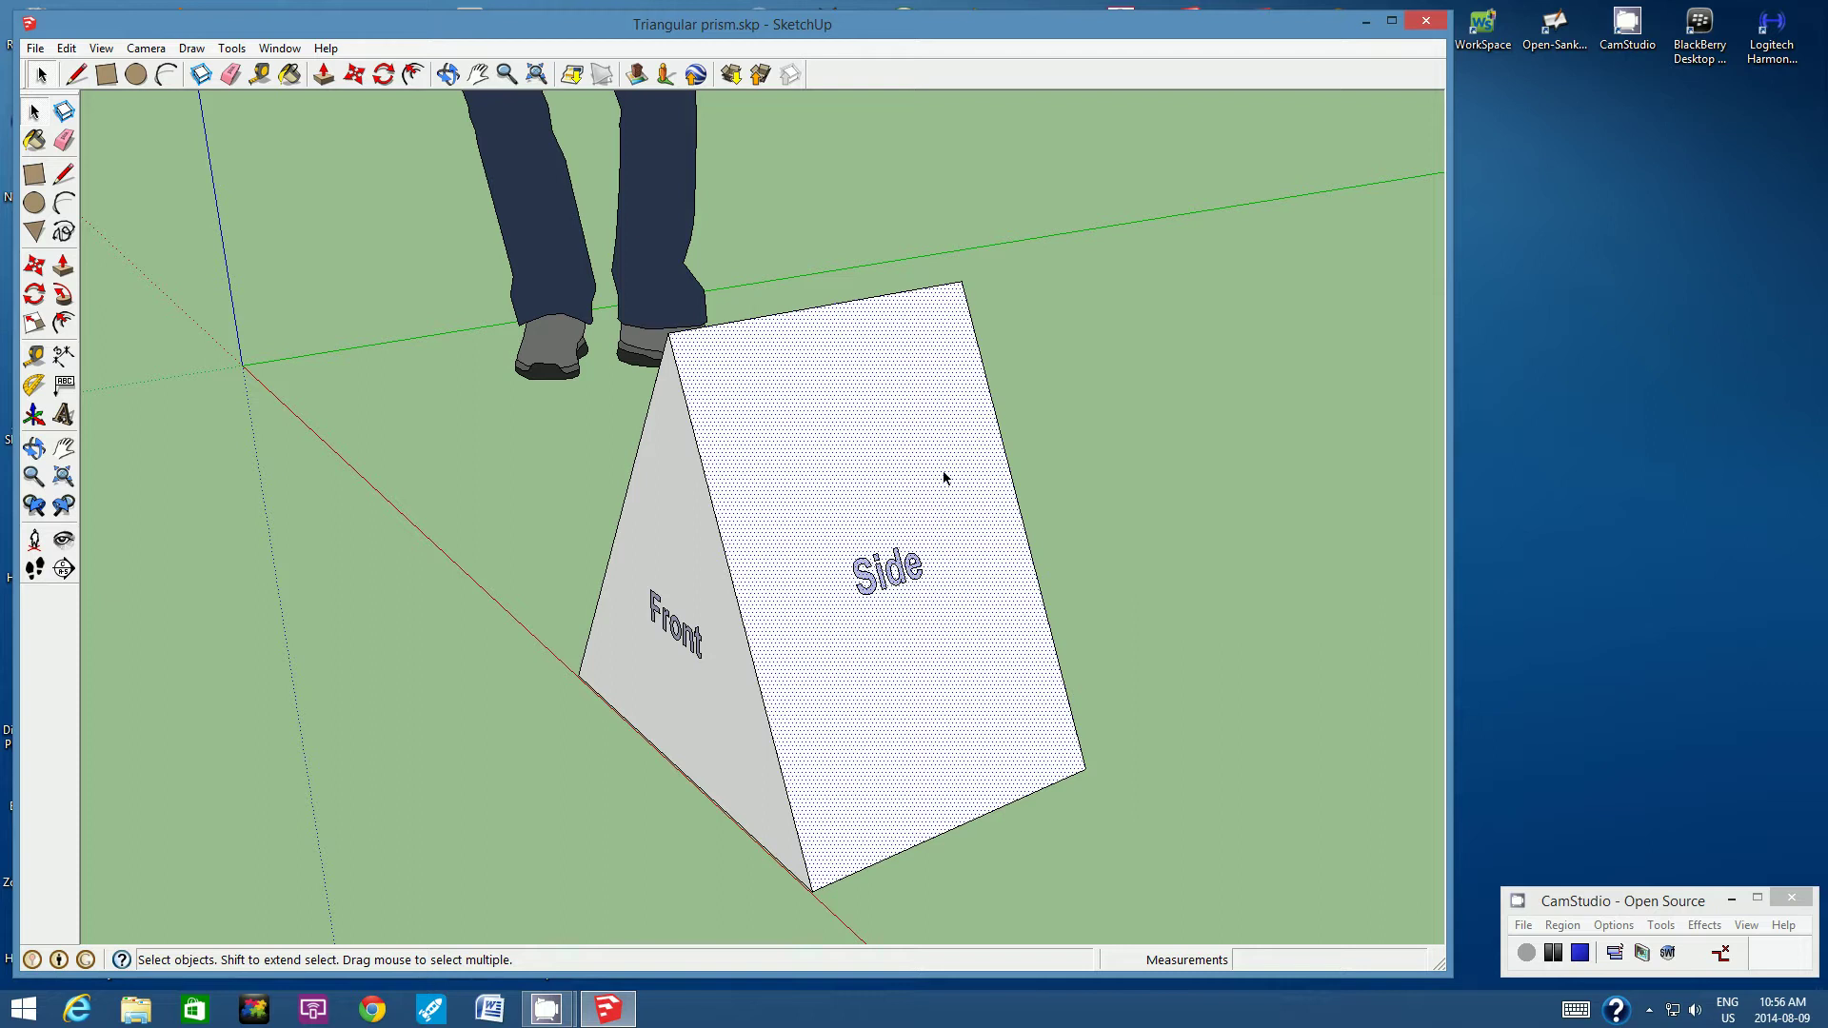
left_click(865, 575, "ctrl")
left_click(732, 575, "ctrl")
left_click(803, 309, "ctrl")
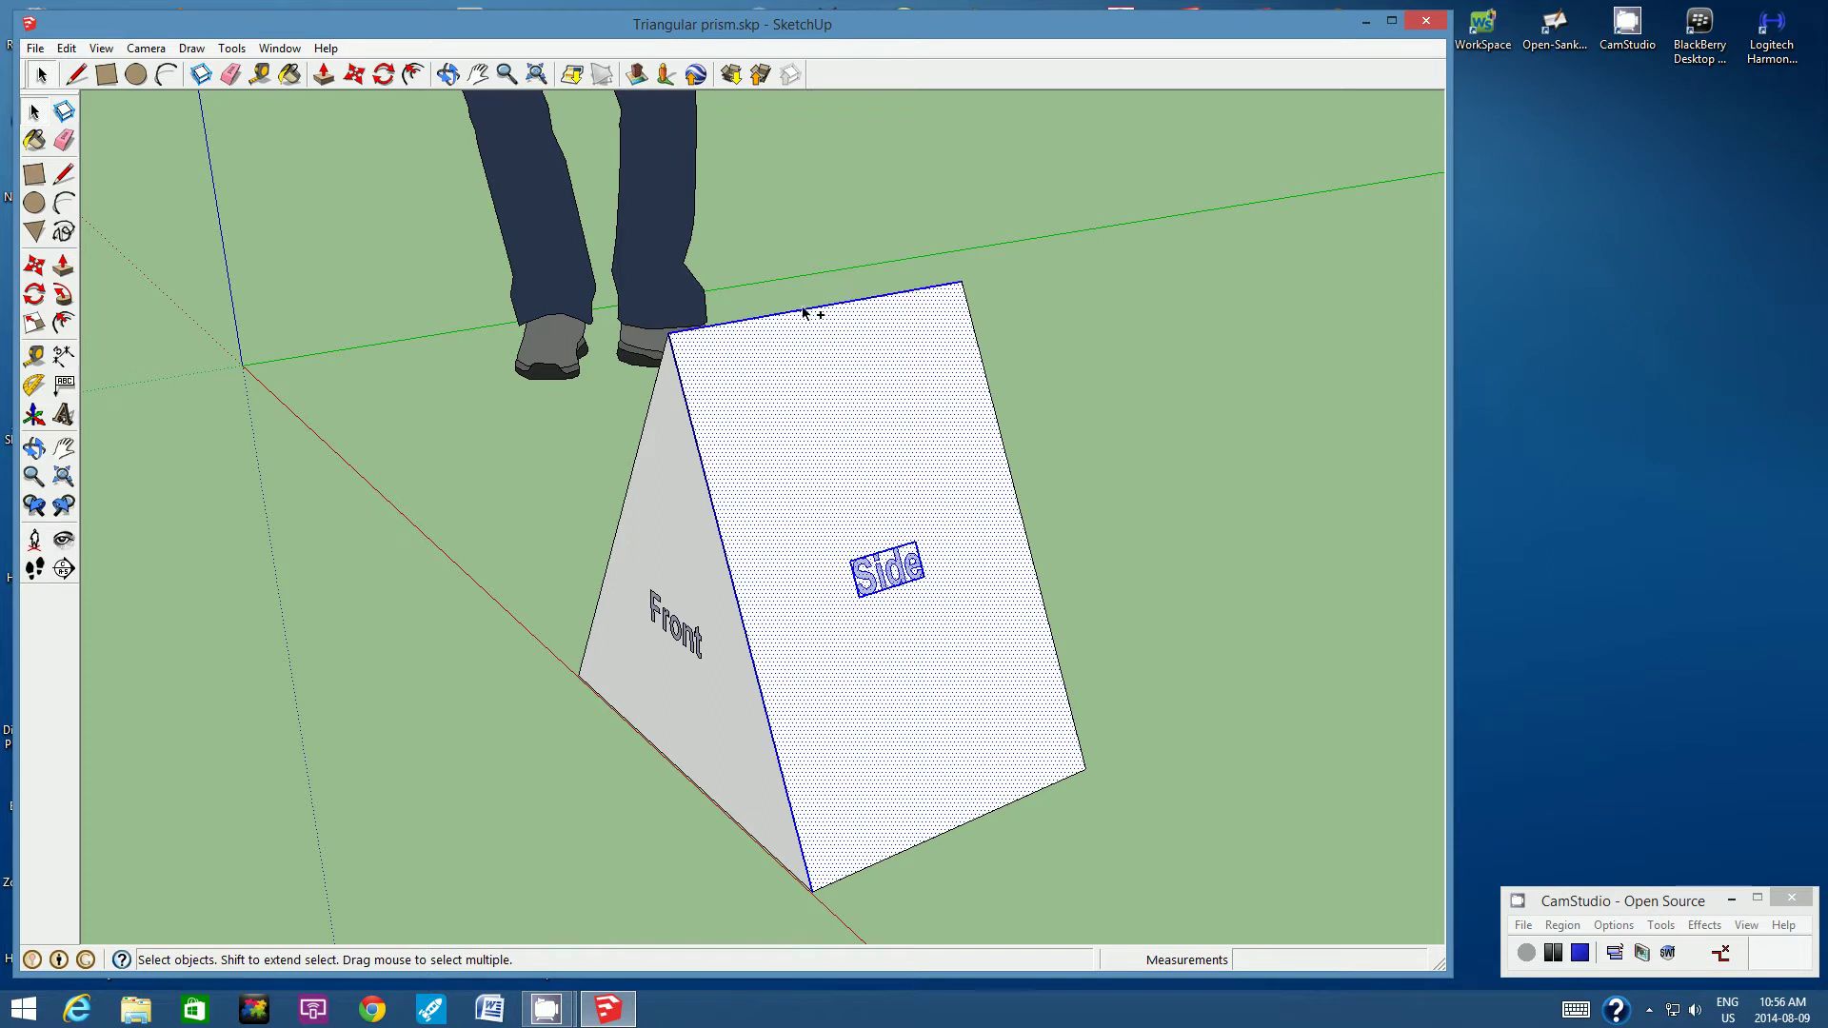
left_click(1012, 472, "ctrl")
left_click(989, 817, "ctrl")
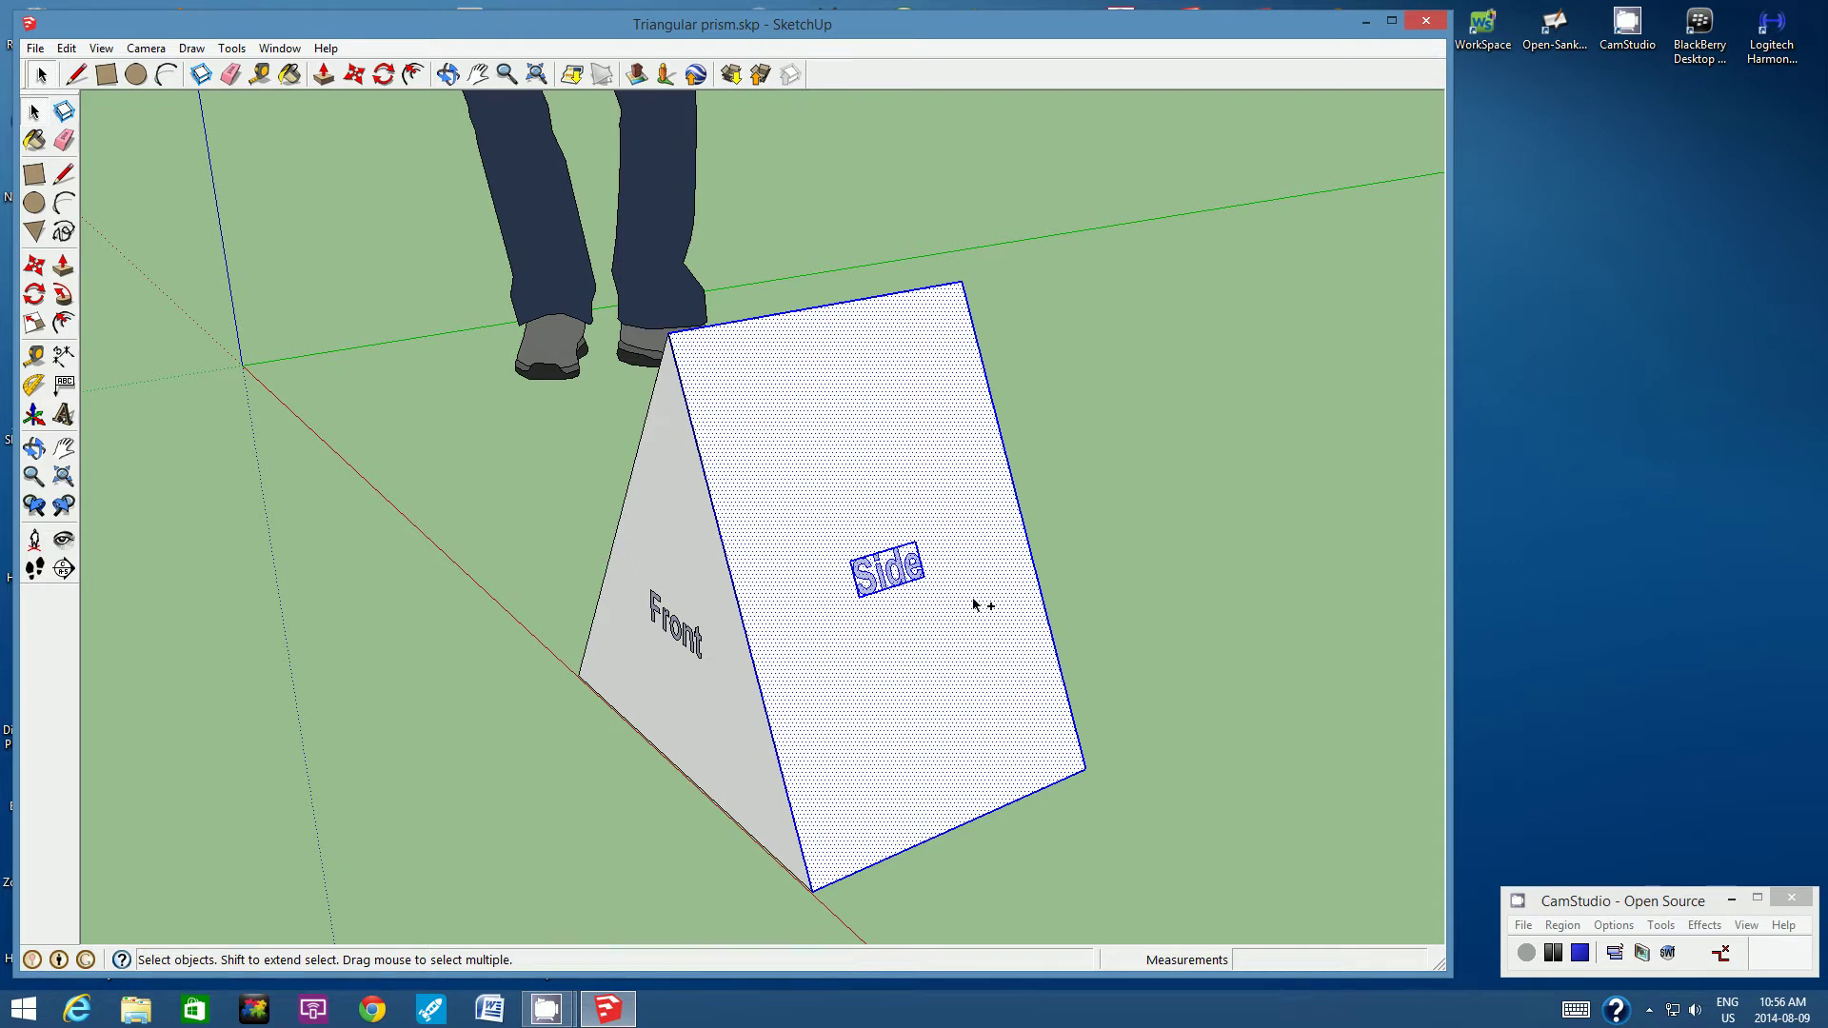
right_click(921, 615)
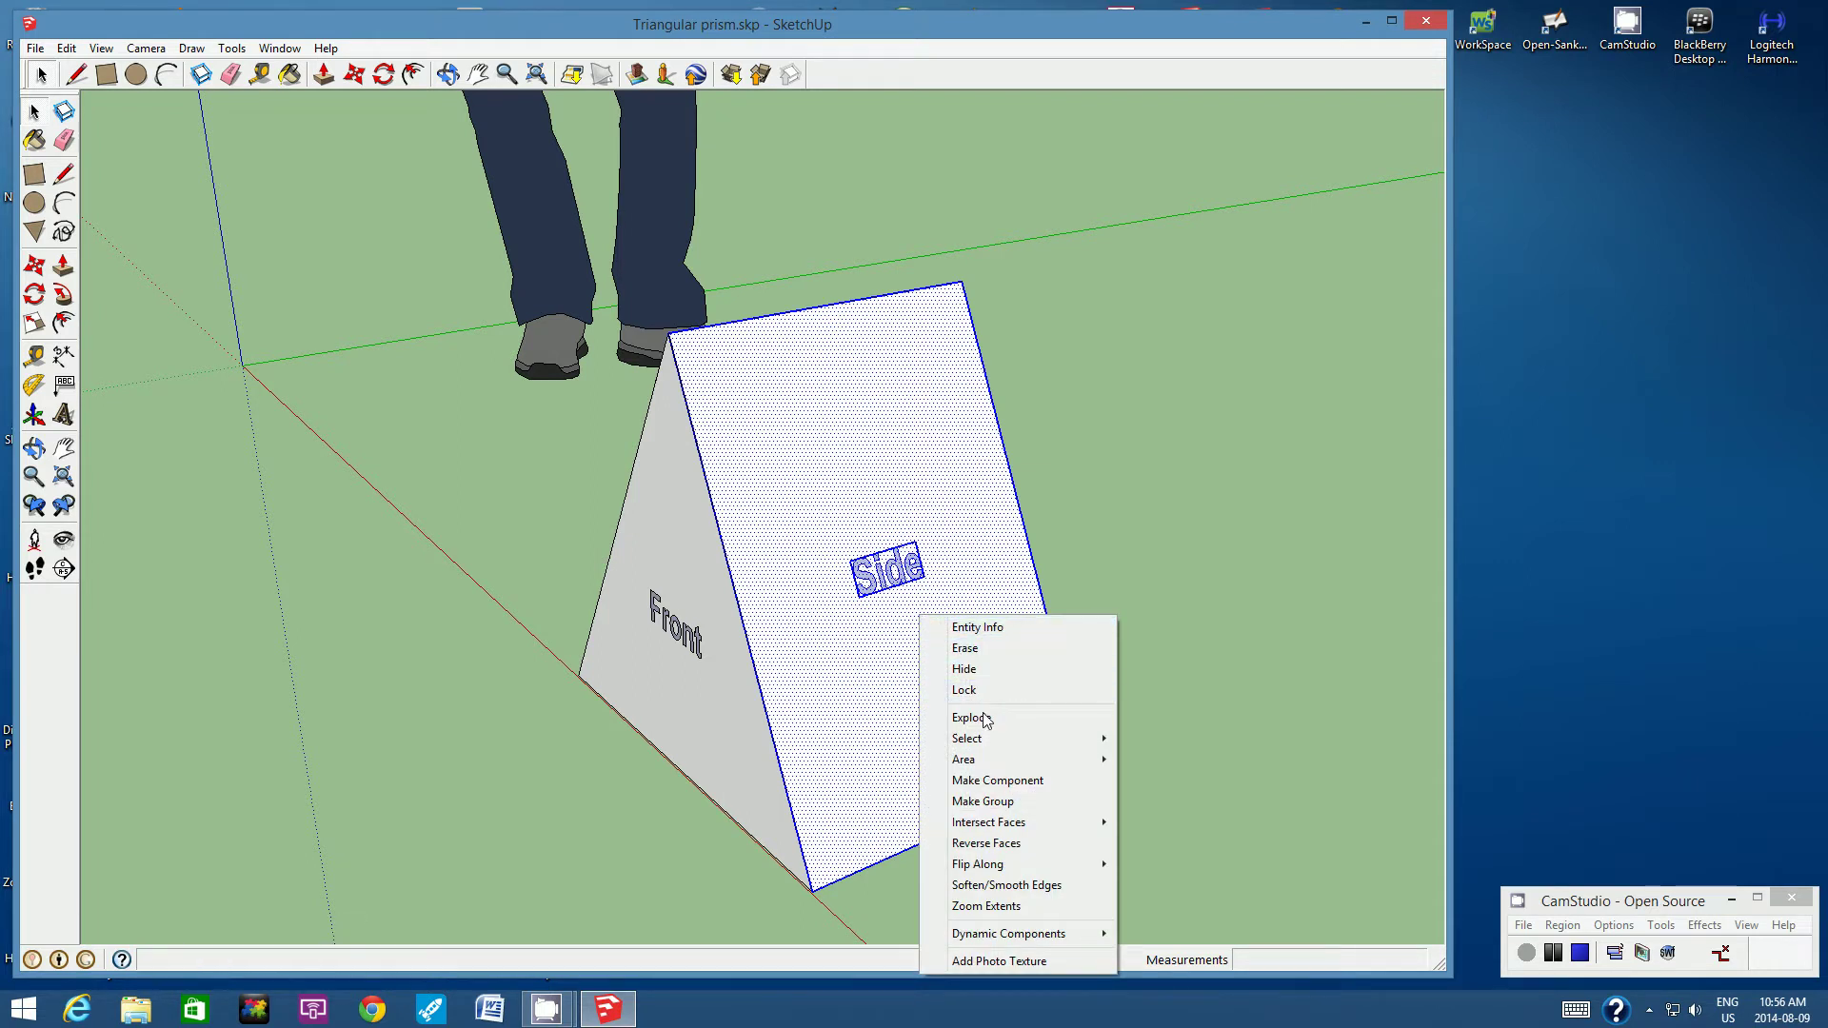
left_click(1024, 803)
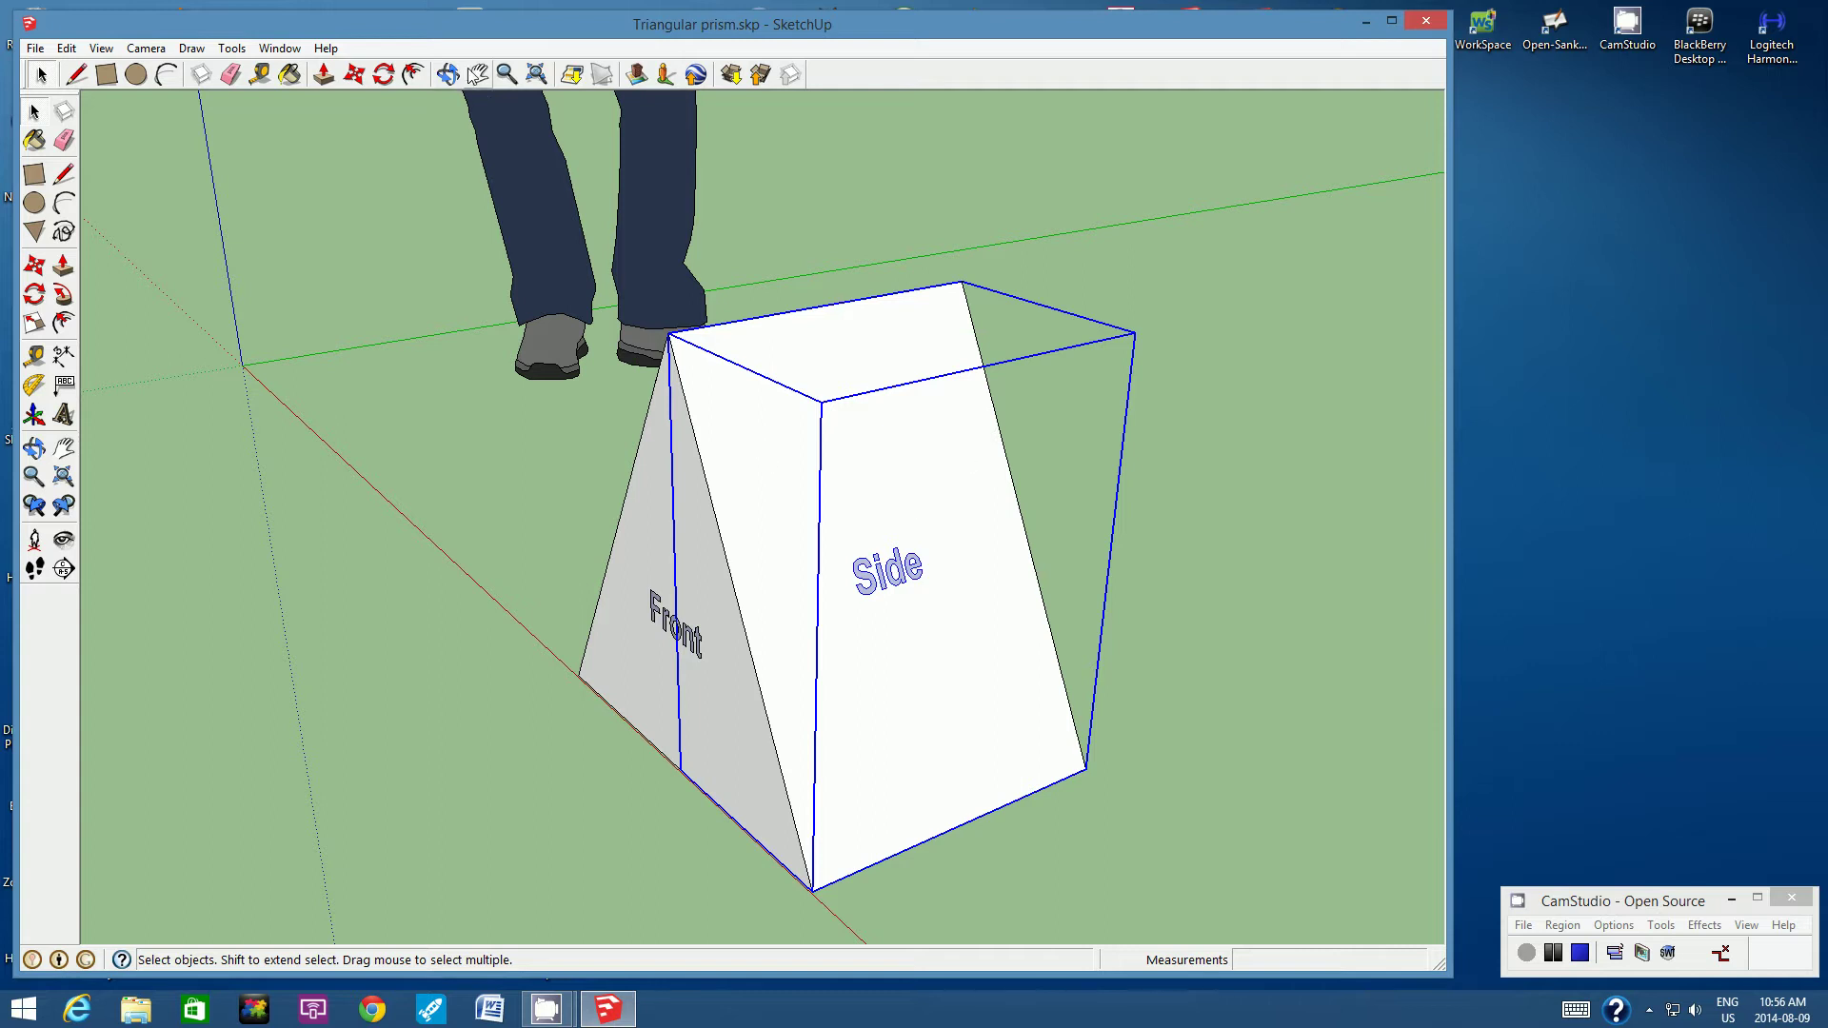
Step: Group the rear triangular face together with its "Back" label and its three bounding edges
left_click(438, 72)
left_click_drag(1094, 482, 807, 489)
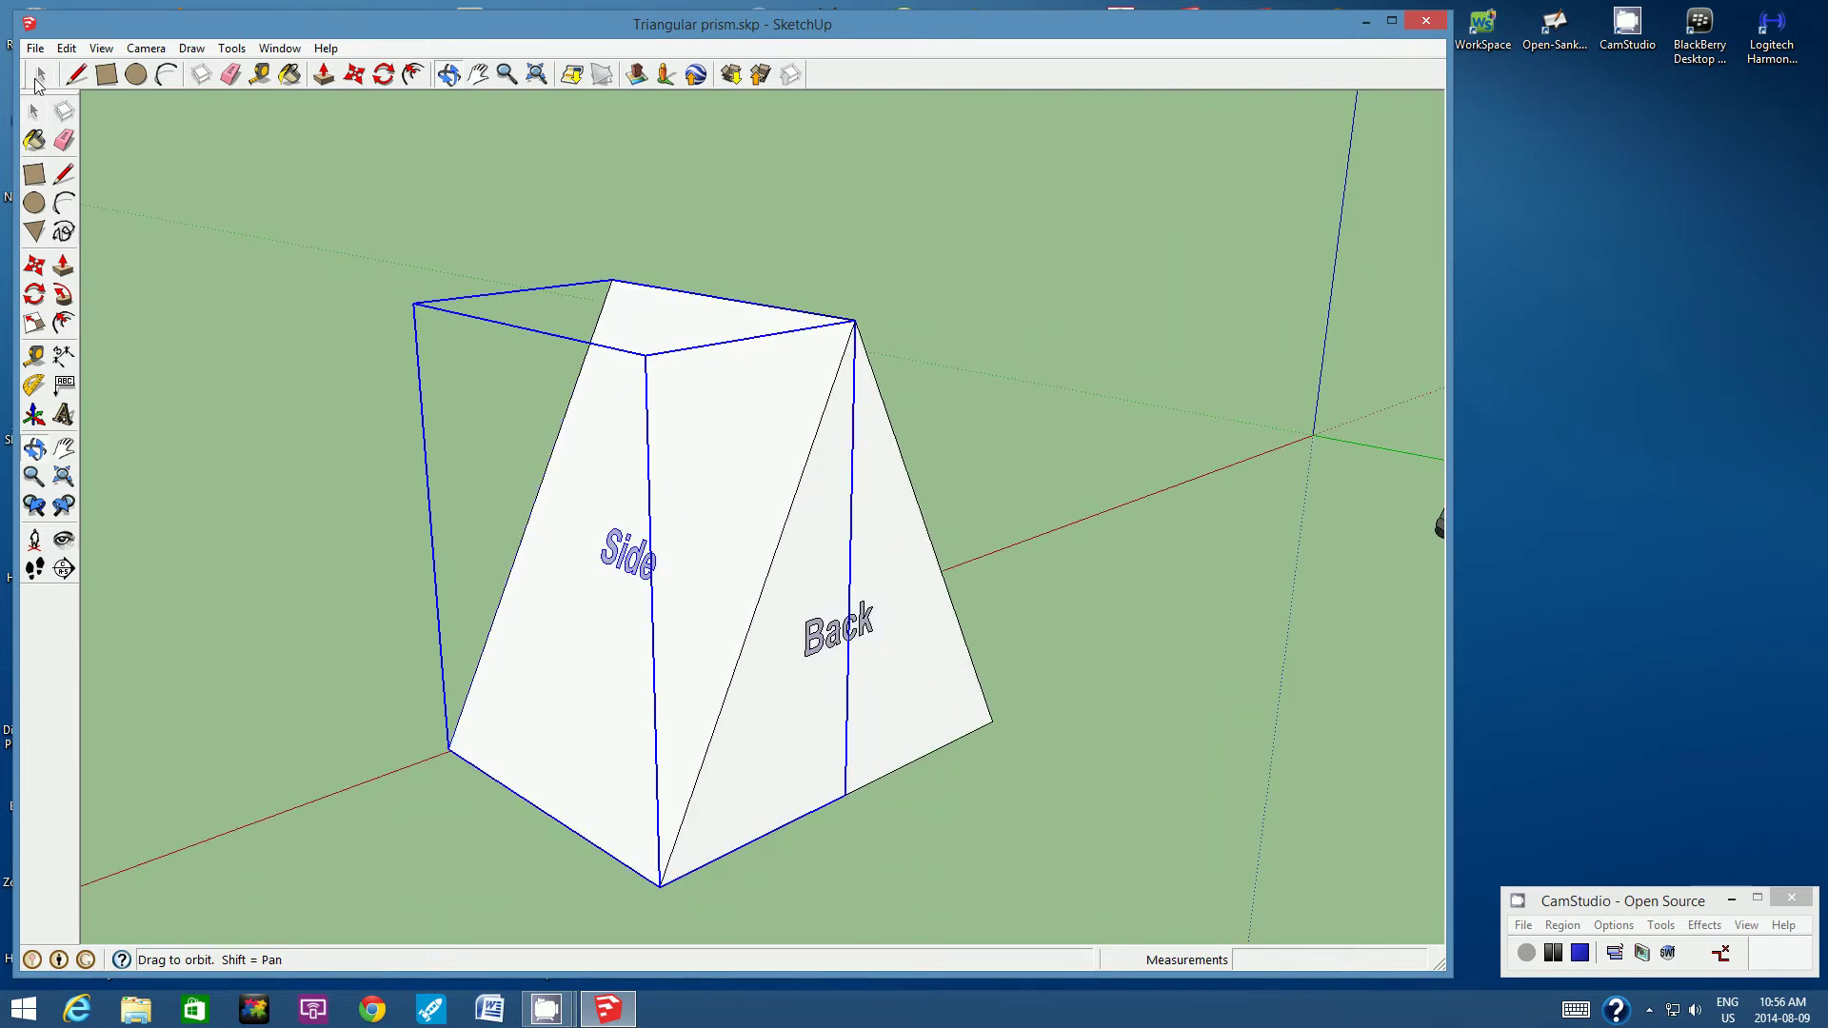
left_click(41, 76)
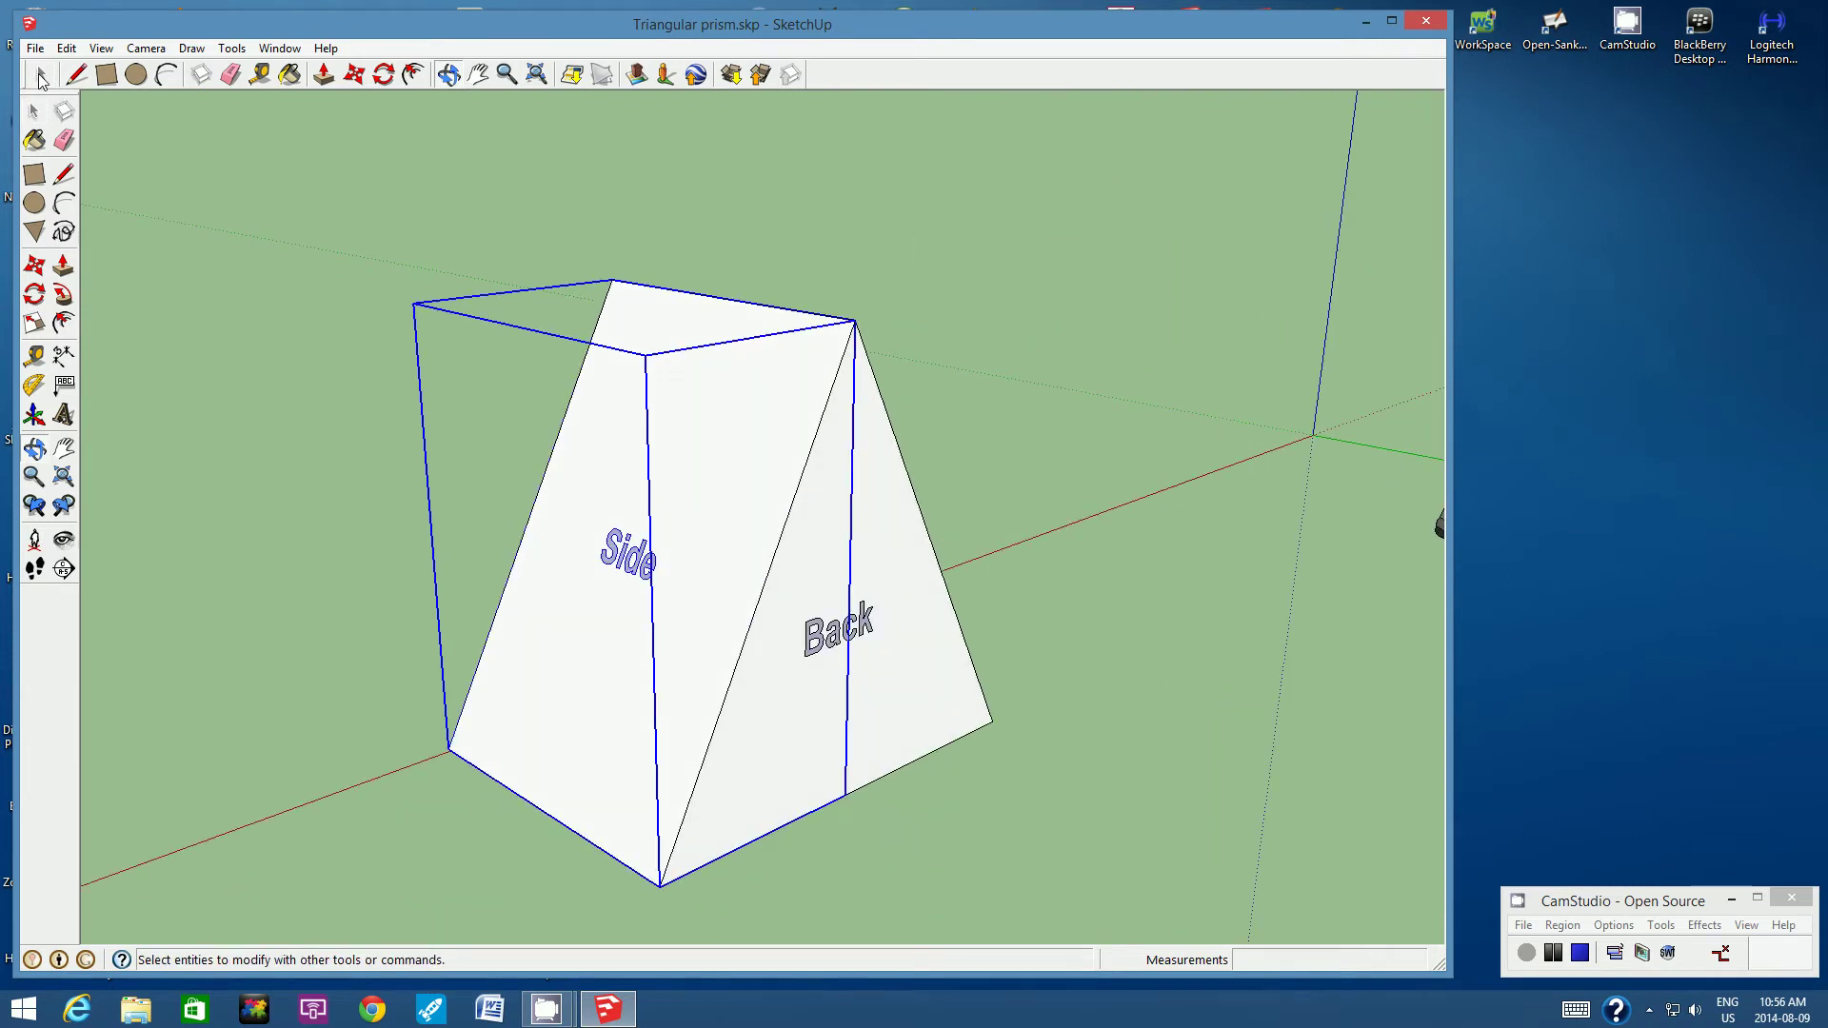
left_click(884, 547)
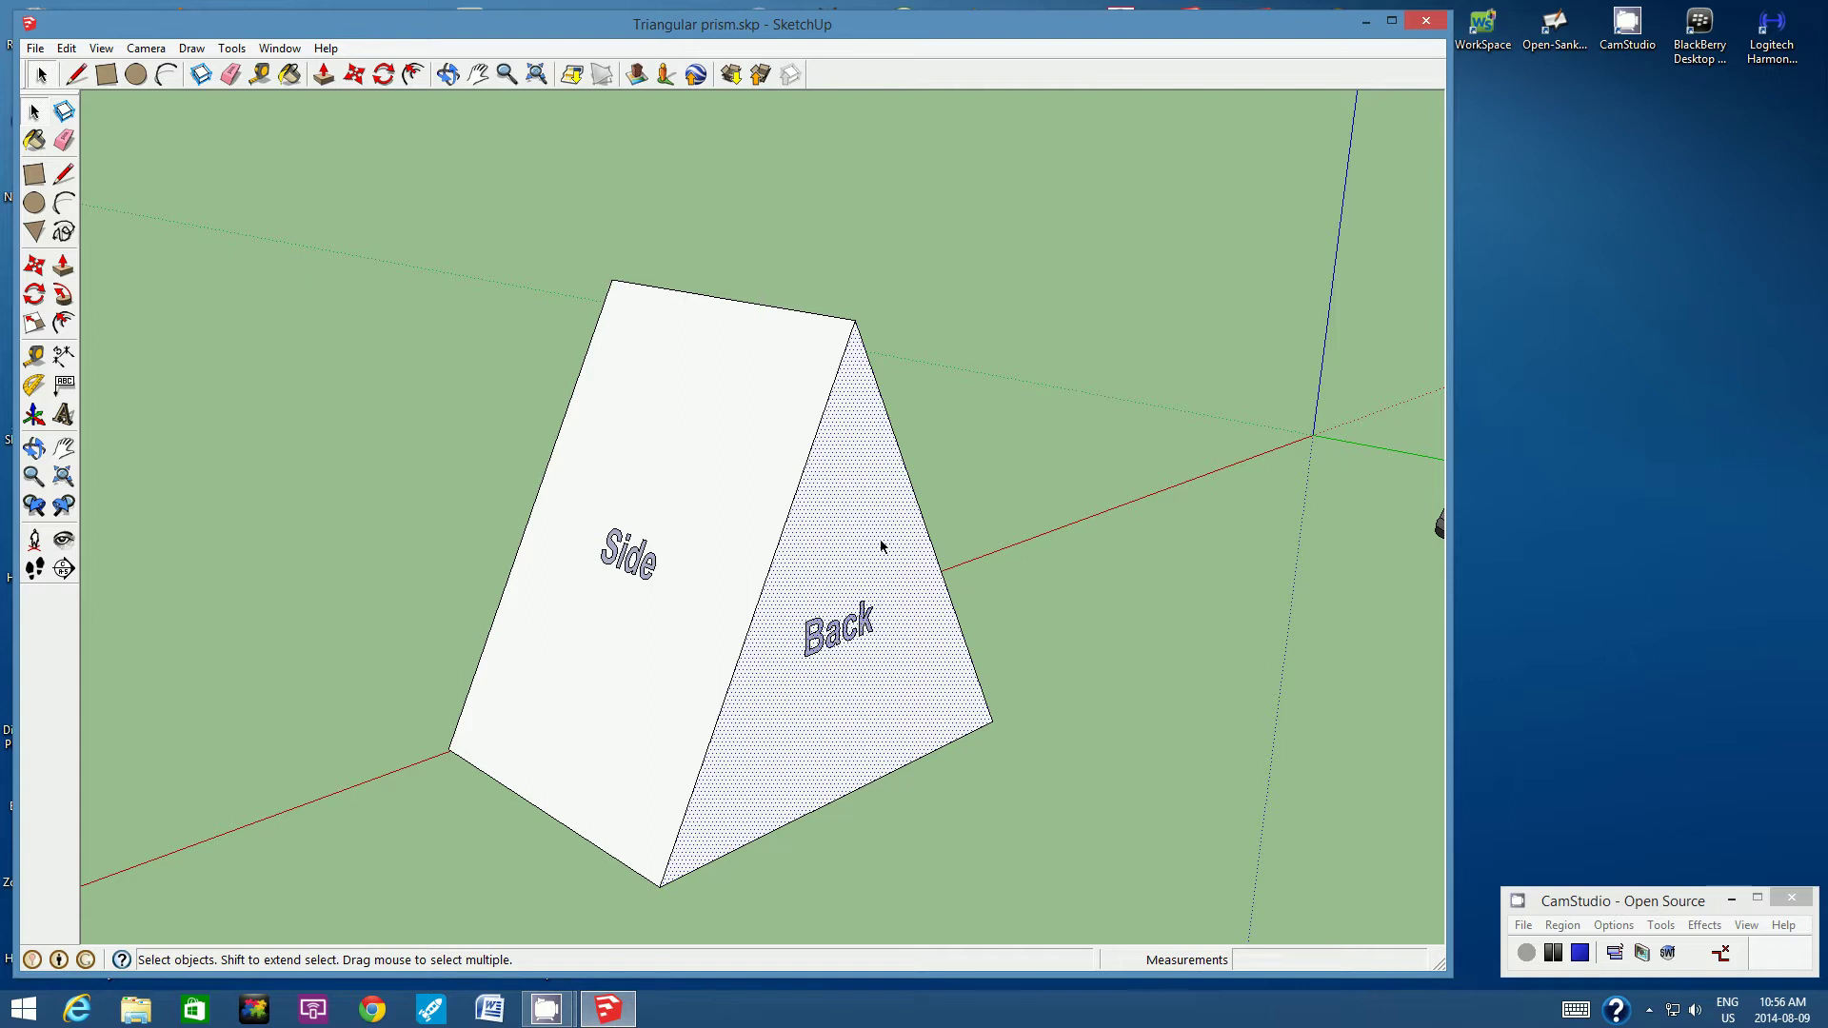
left_click(843, 630, "shift")
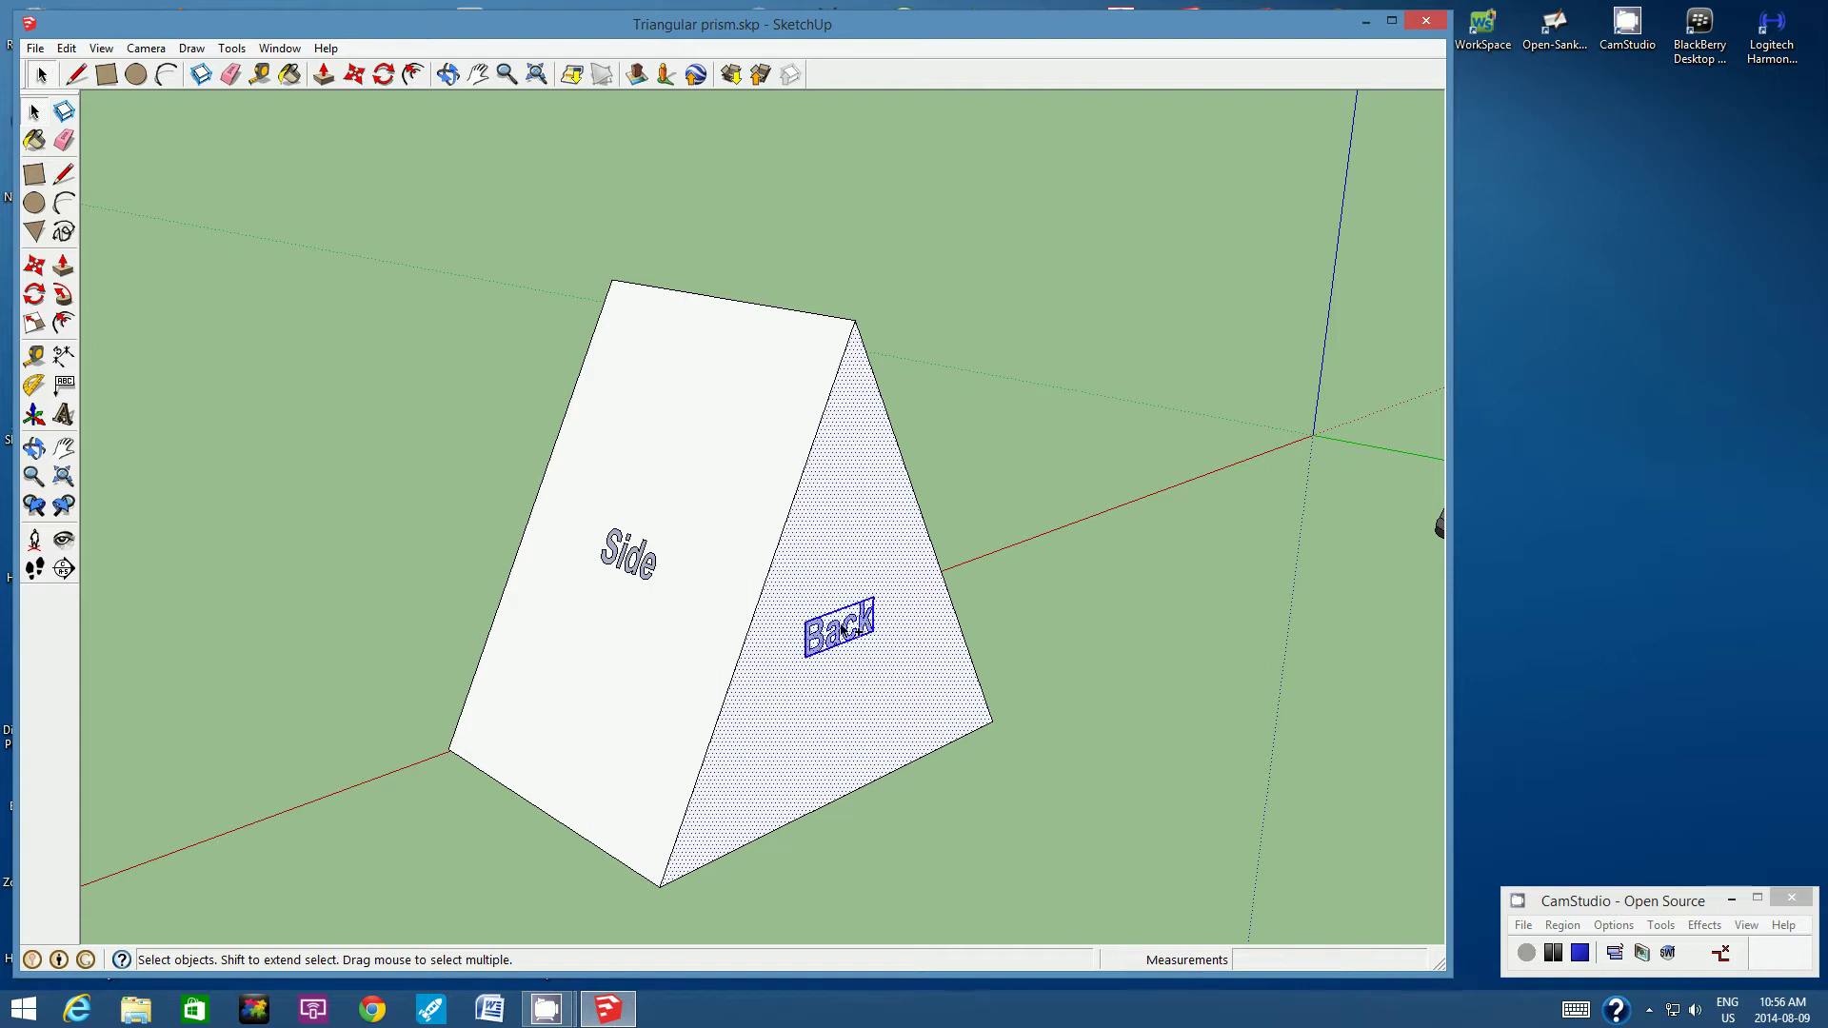
left_click(760, 612, "shift")
left_click(926, 531, "ctrl")
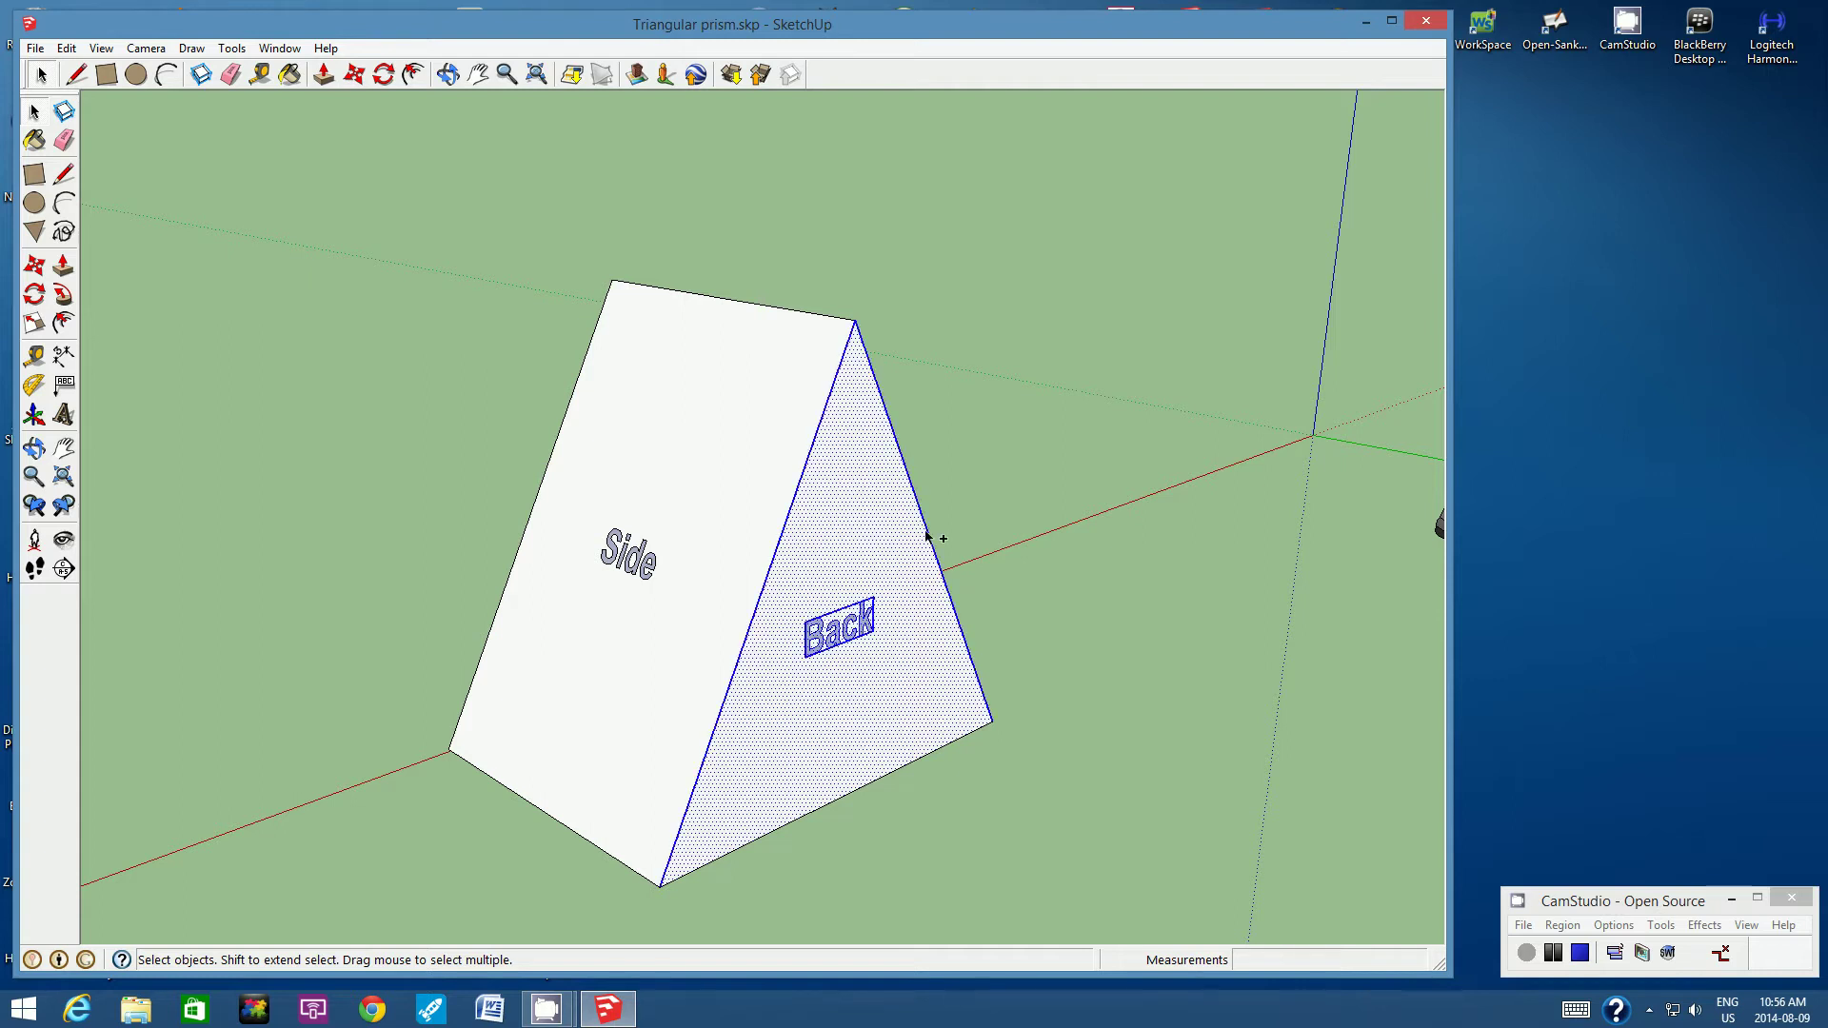
left_click(891, 776, "ctrl")
right_click(835, 695)
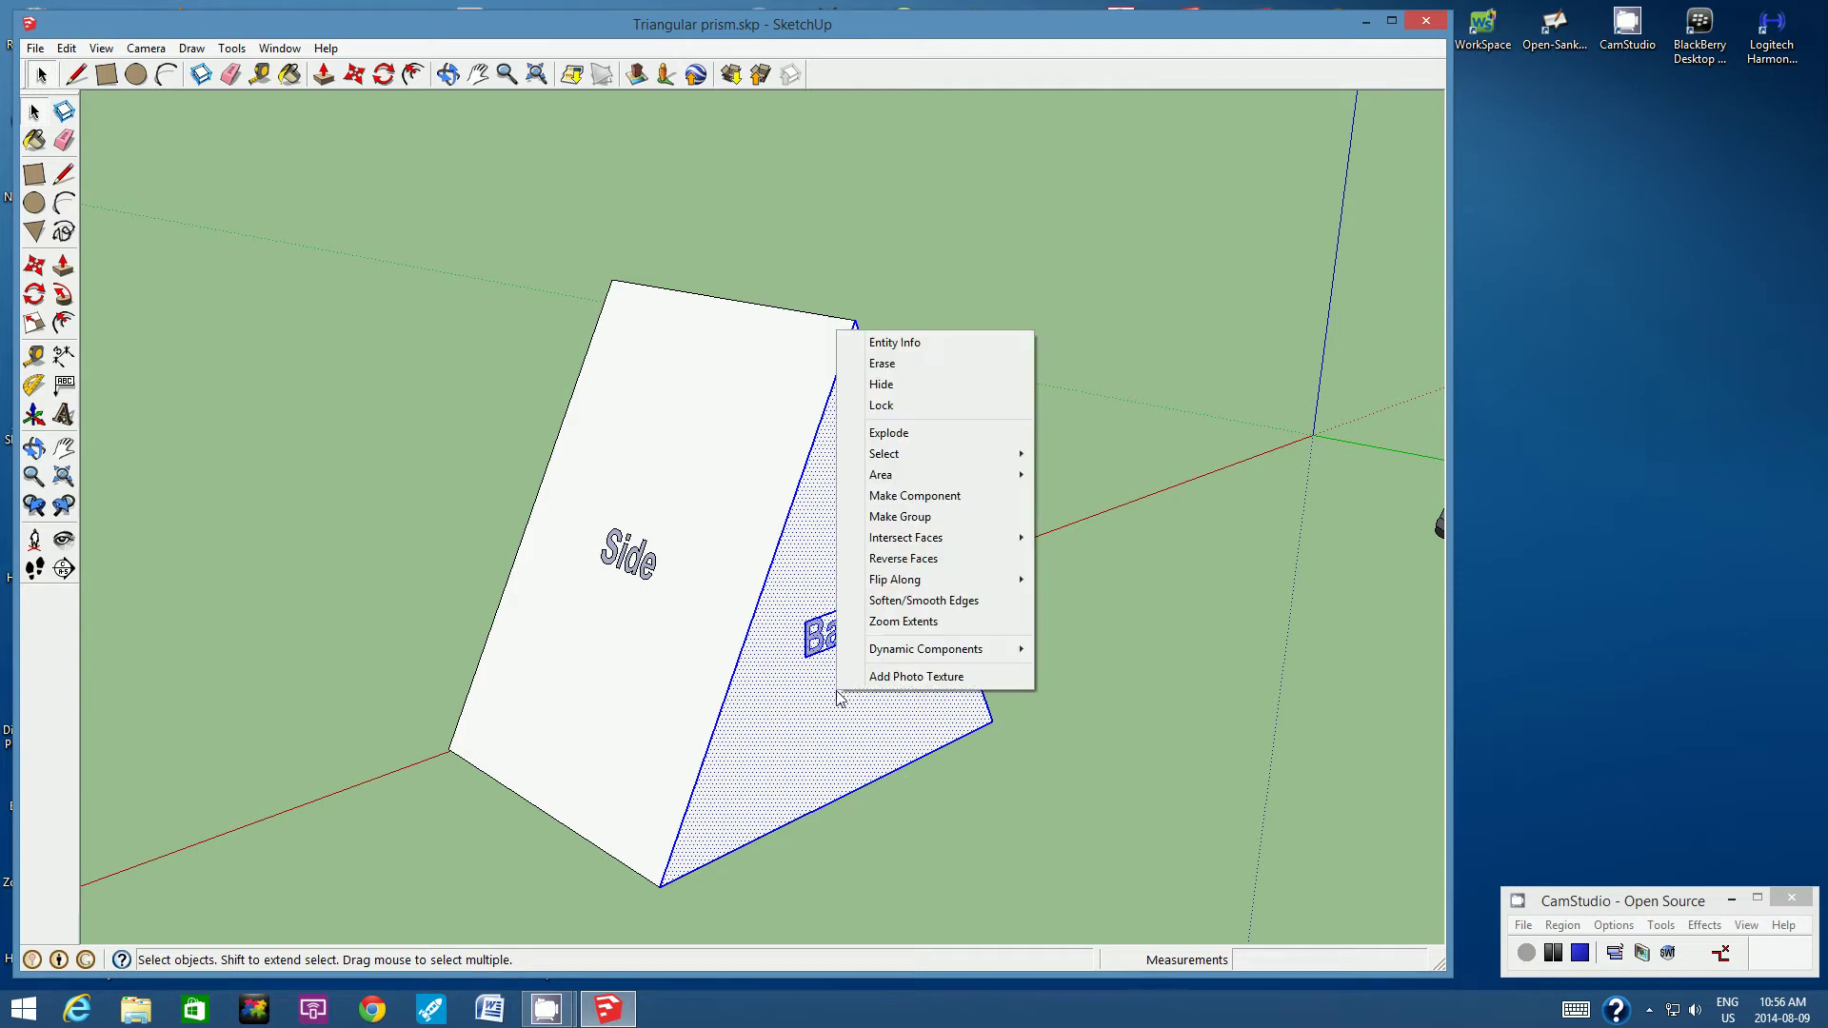
left_click(968, 520)
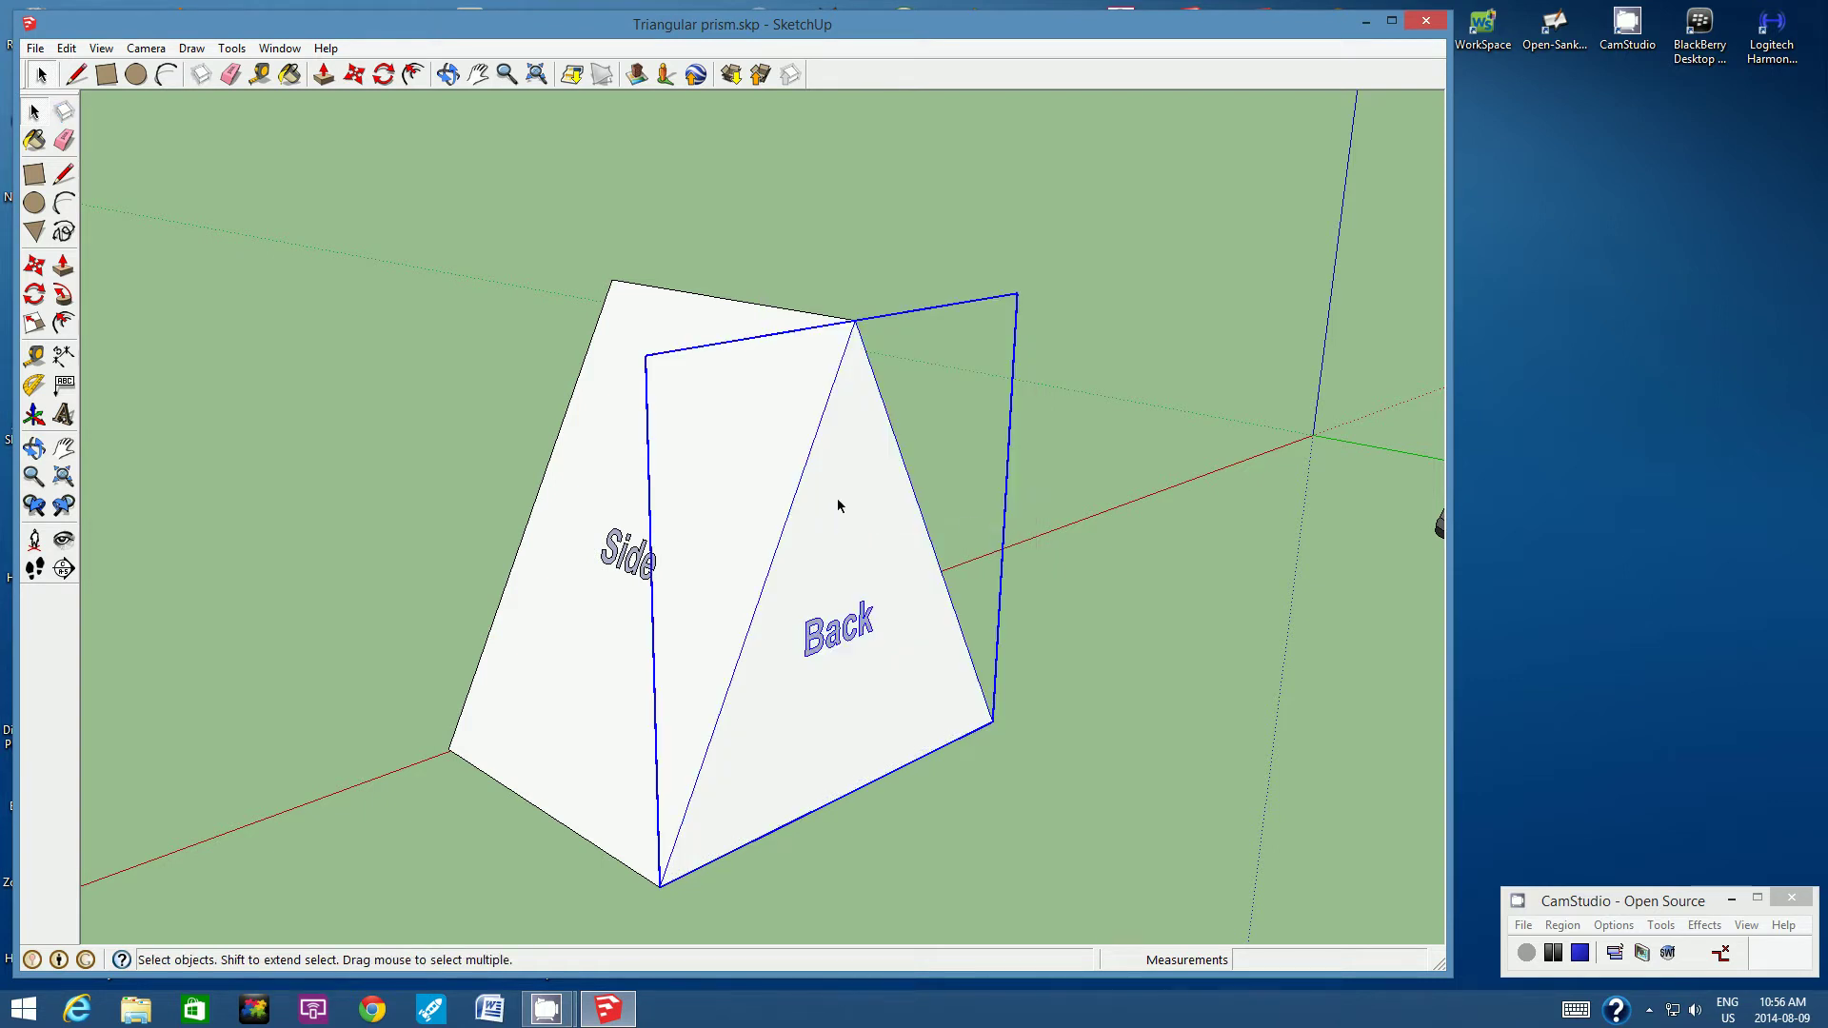
Step: Group the remaining sloped face, opposite the first grouped side, with its "Side" label and four bounding edges
left_click(448, 74)
left_click_drag(1019, 505, 657, 569)
key("space")
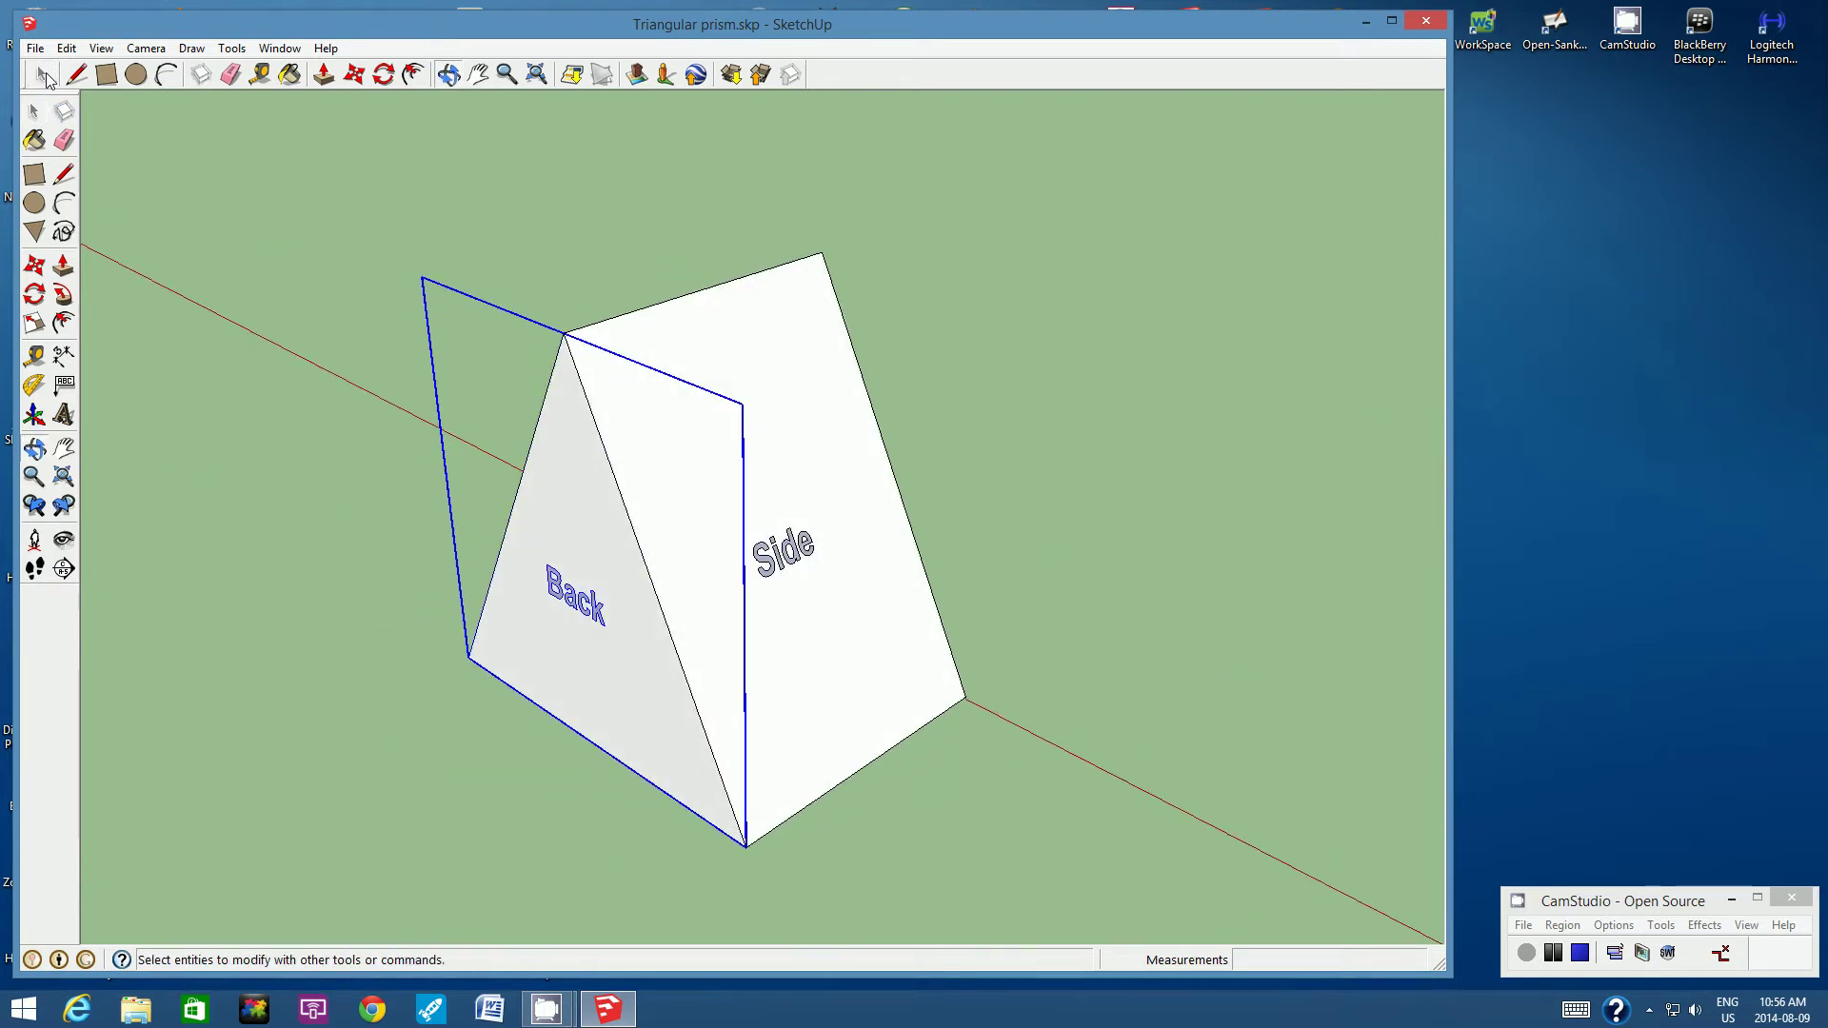
left_click(802, 438)
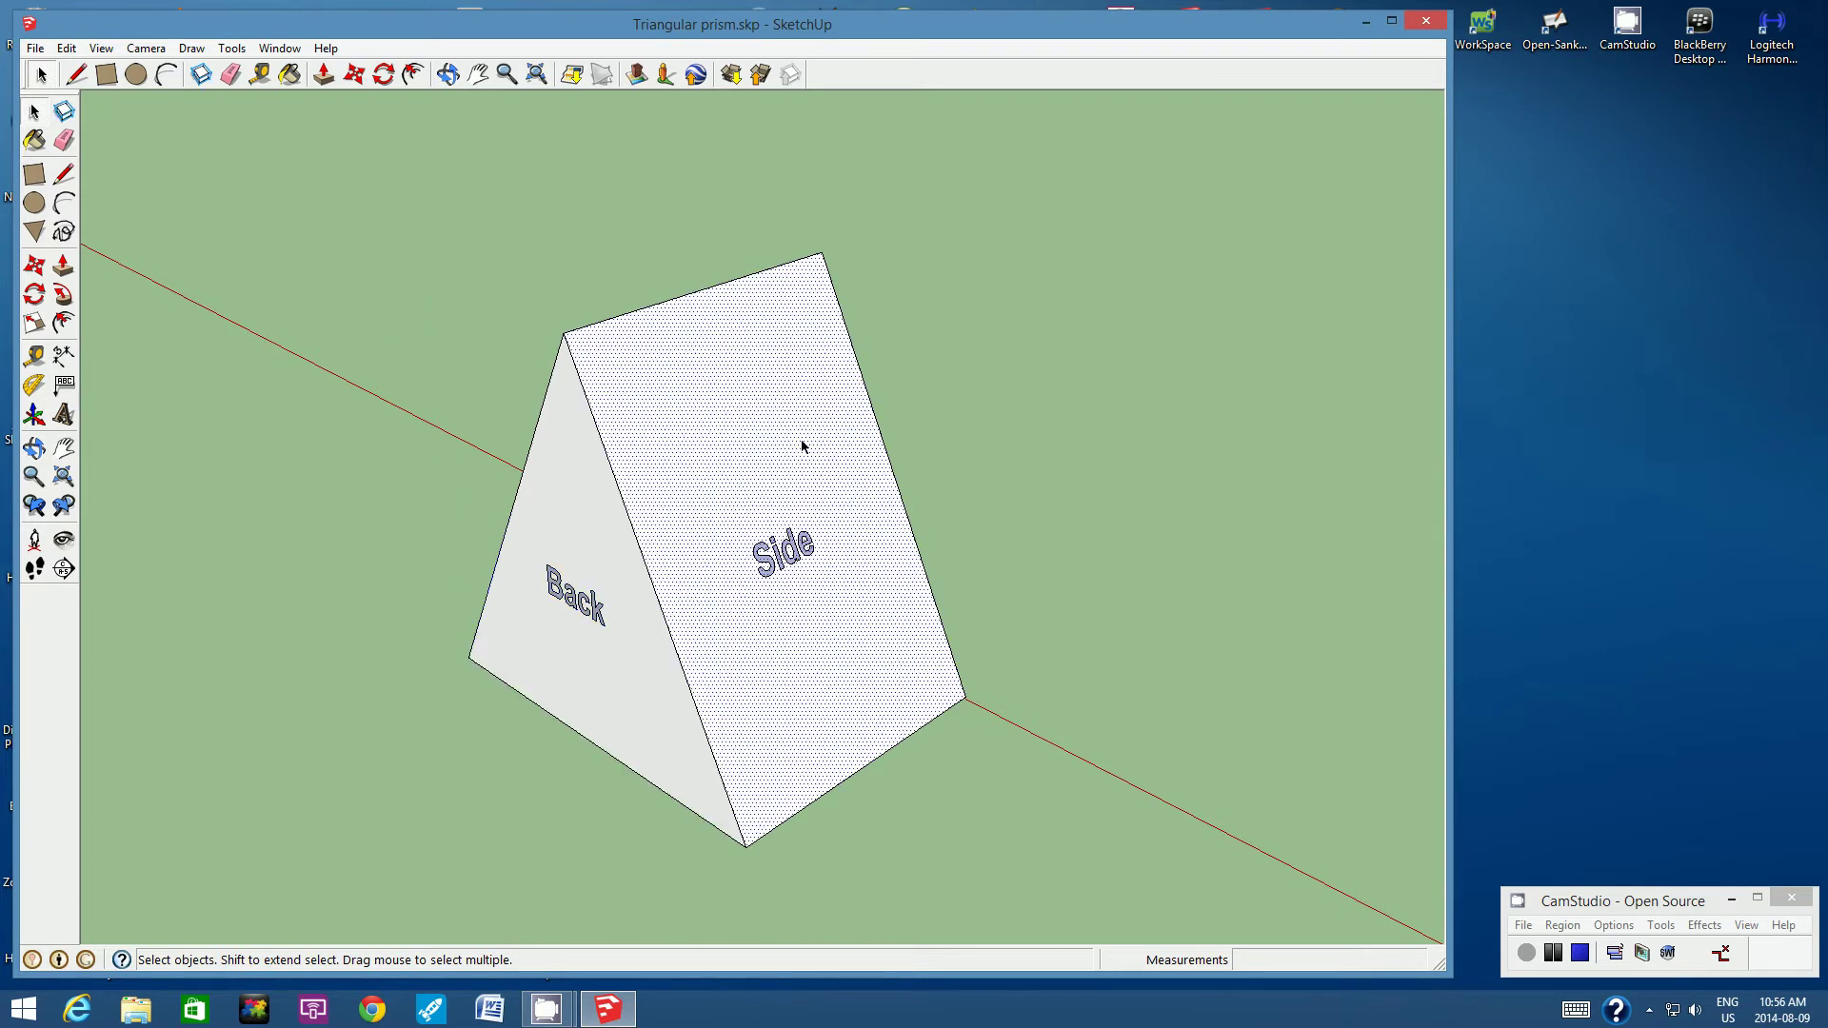
left_click(795, 552, "ctrl")
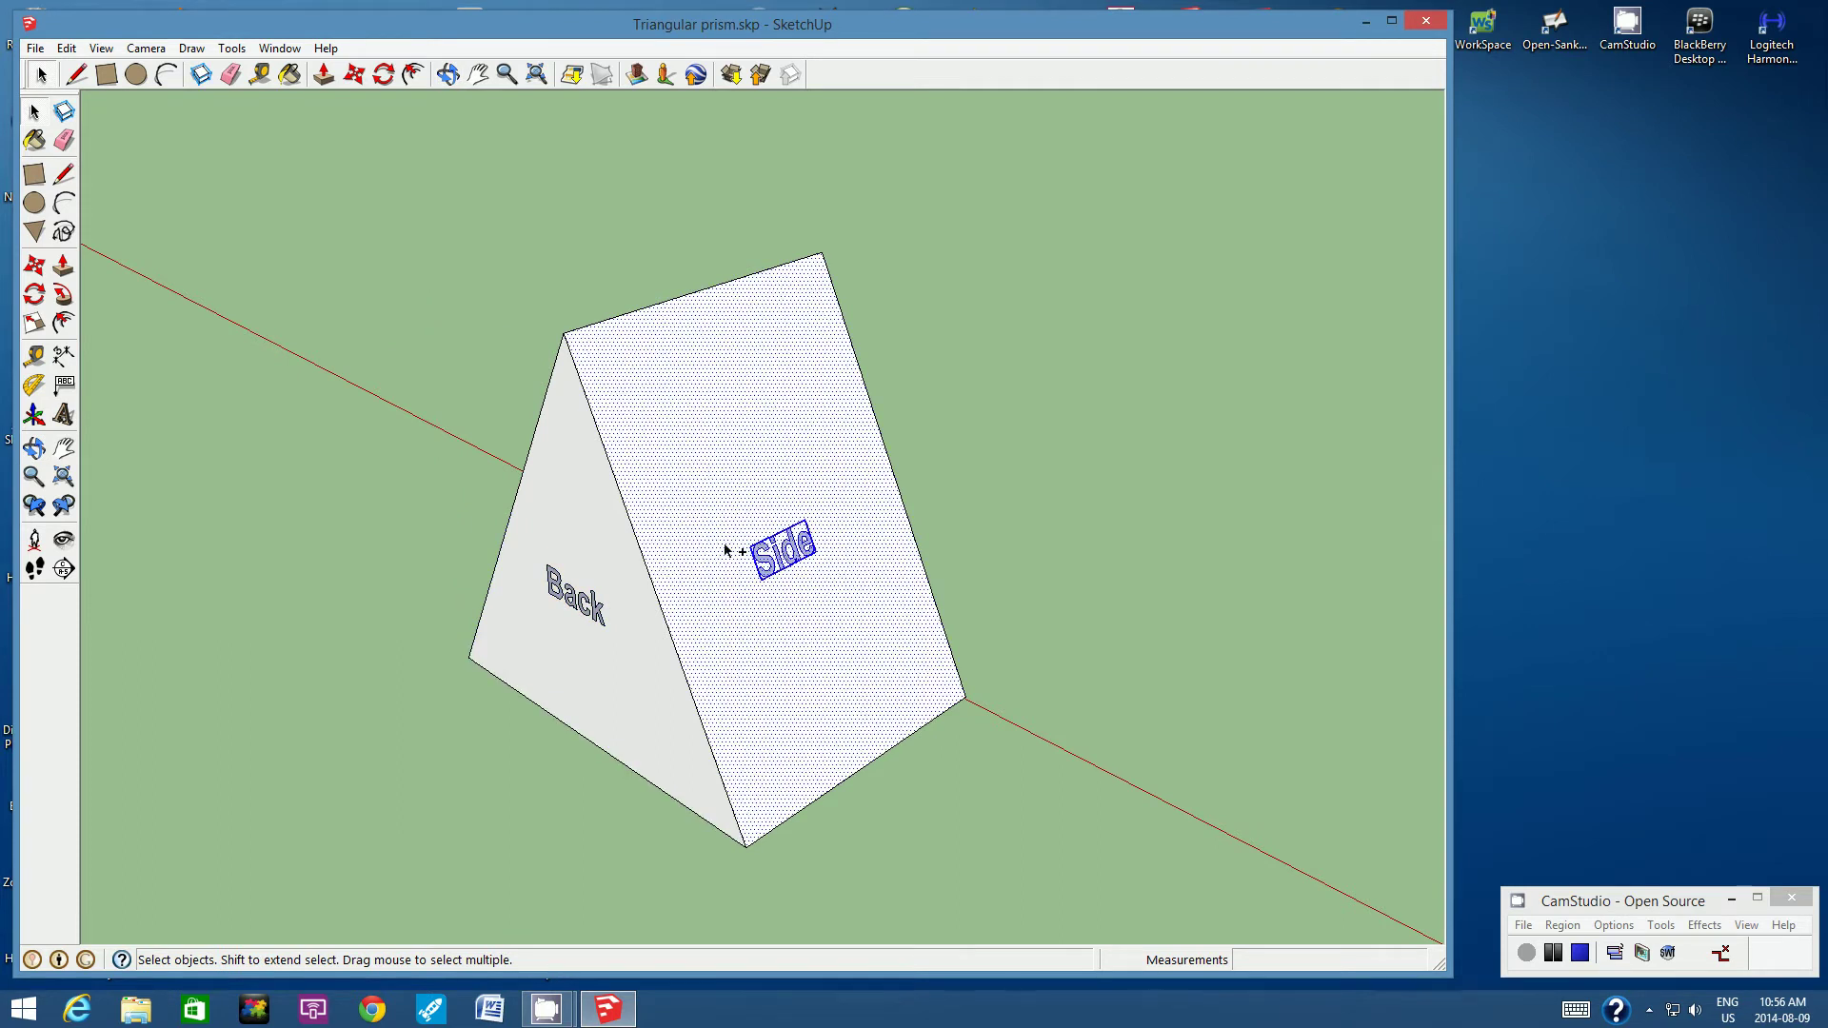
left_click(651, 572, "ctrl")
left_click(676, 299, "ctrl")
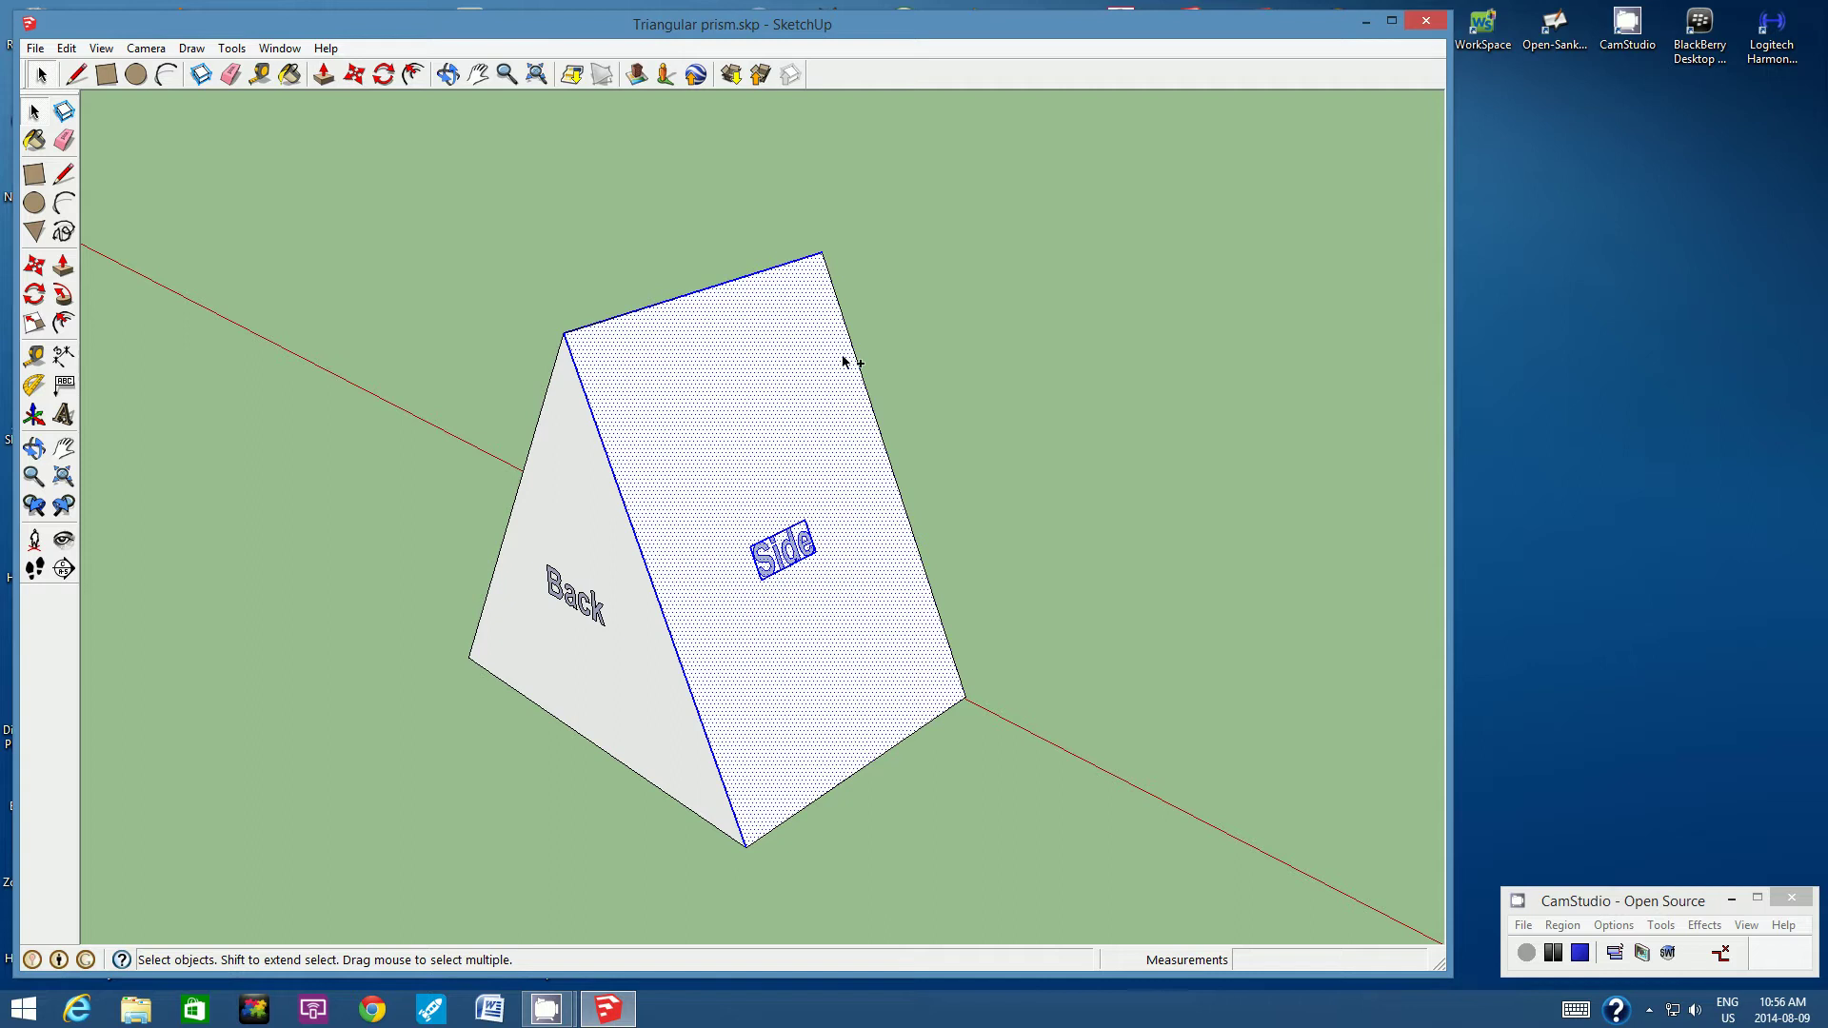
left_click(914, 535, "ctrl")
left_click(916, 733, "ctrl")
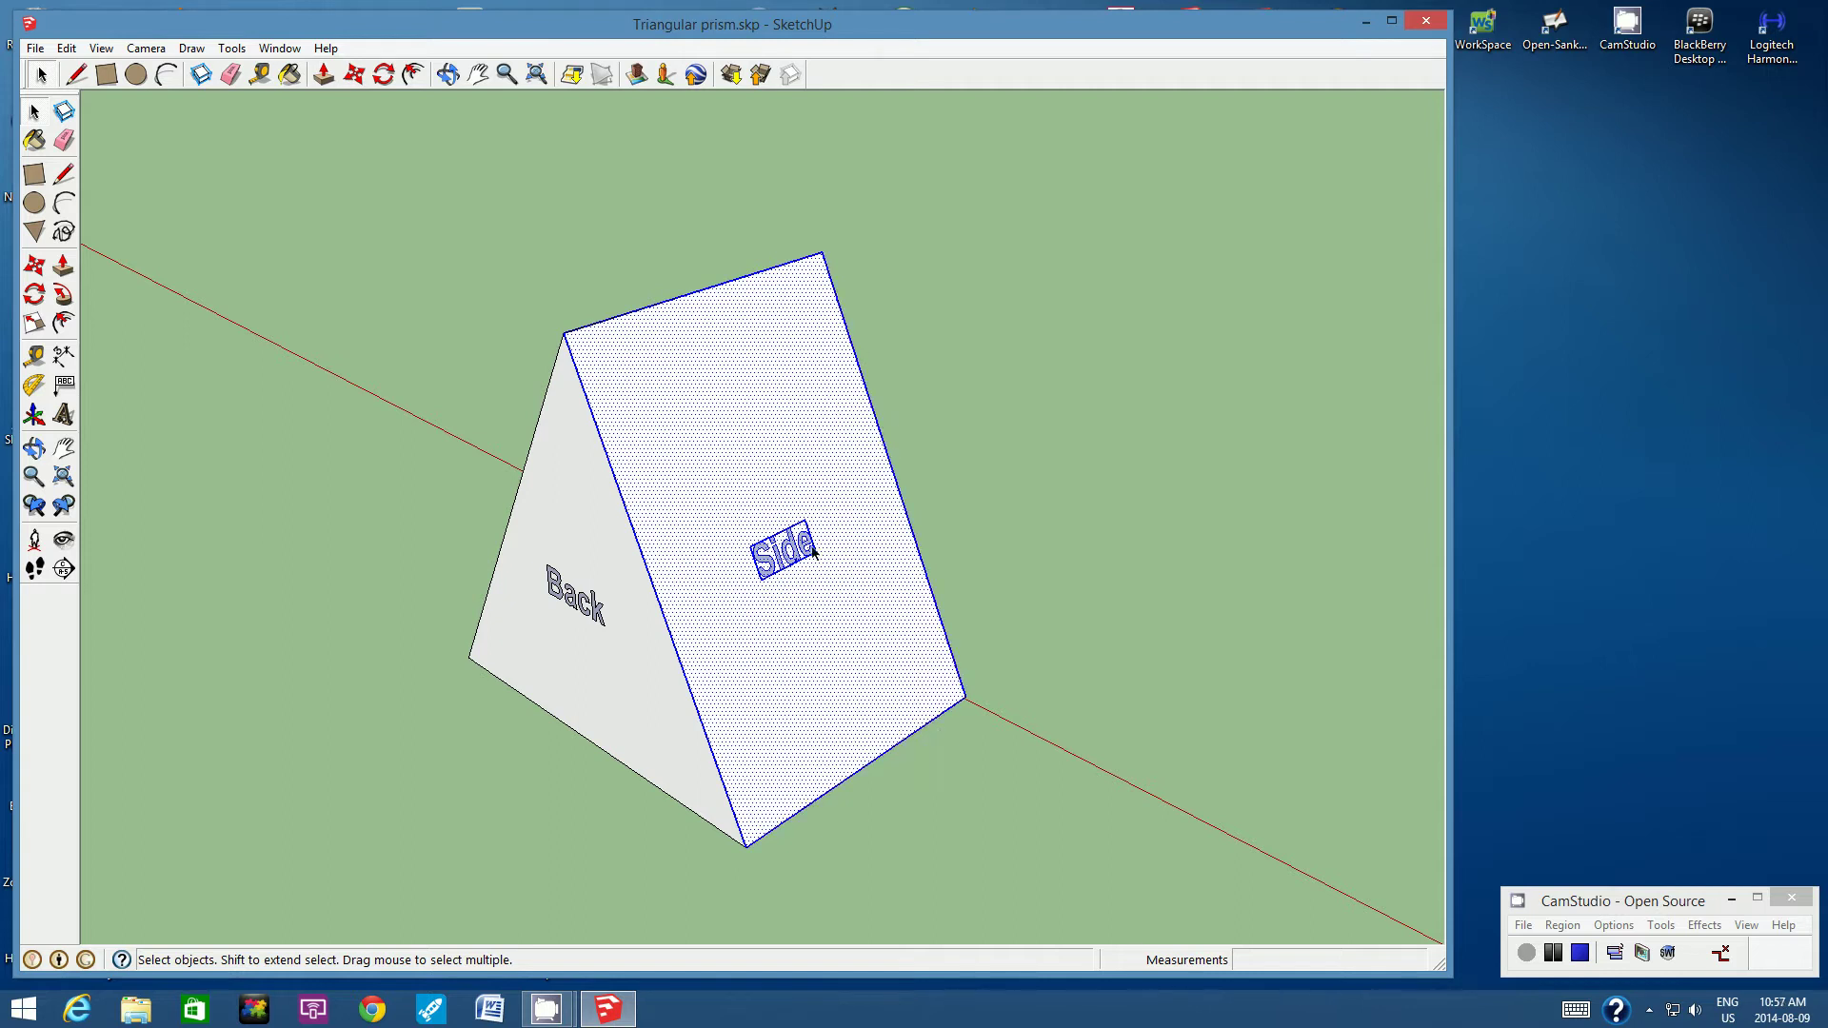
right_click(805, 446)
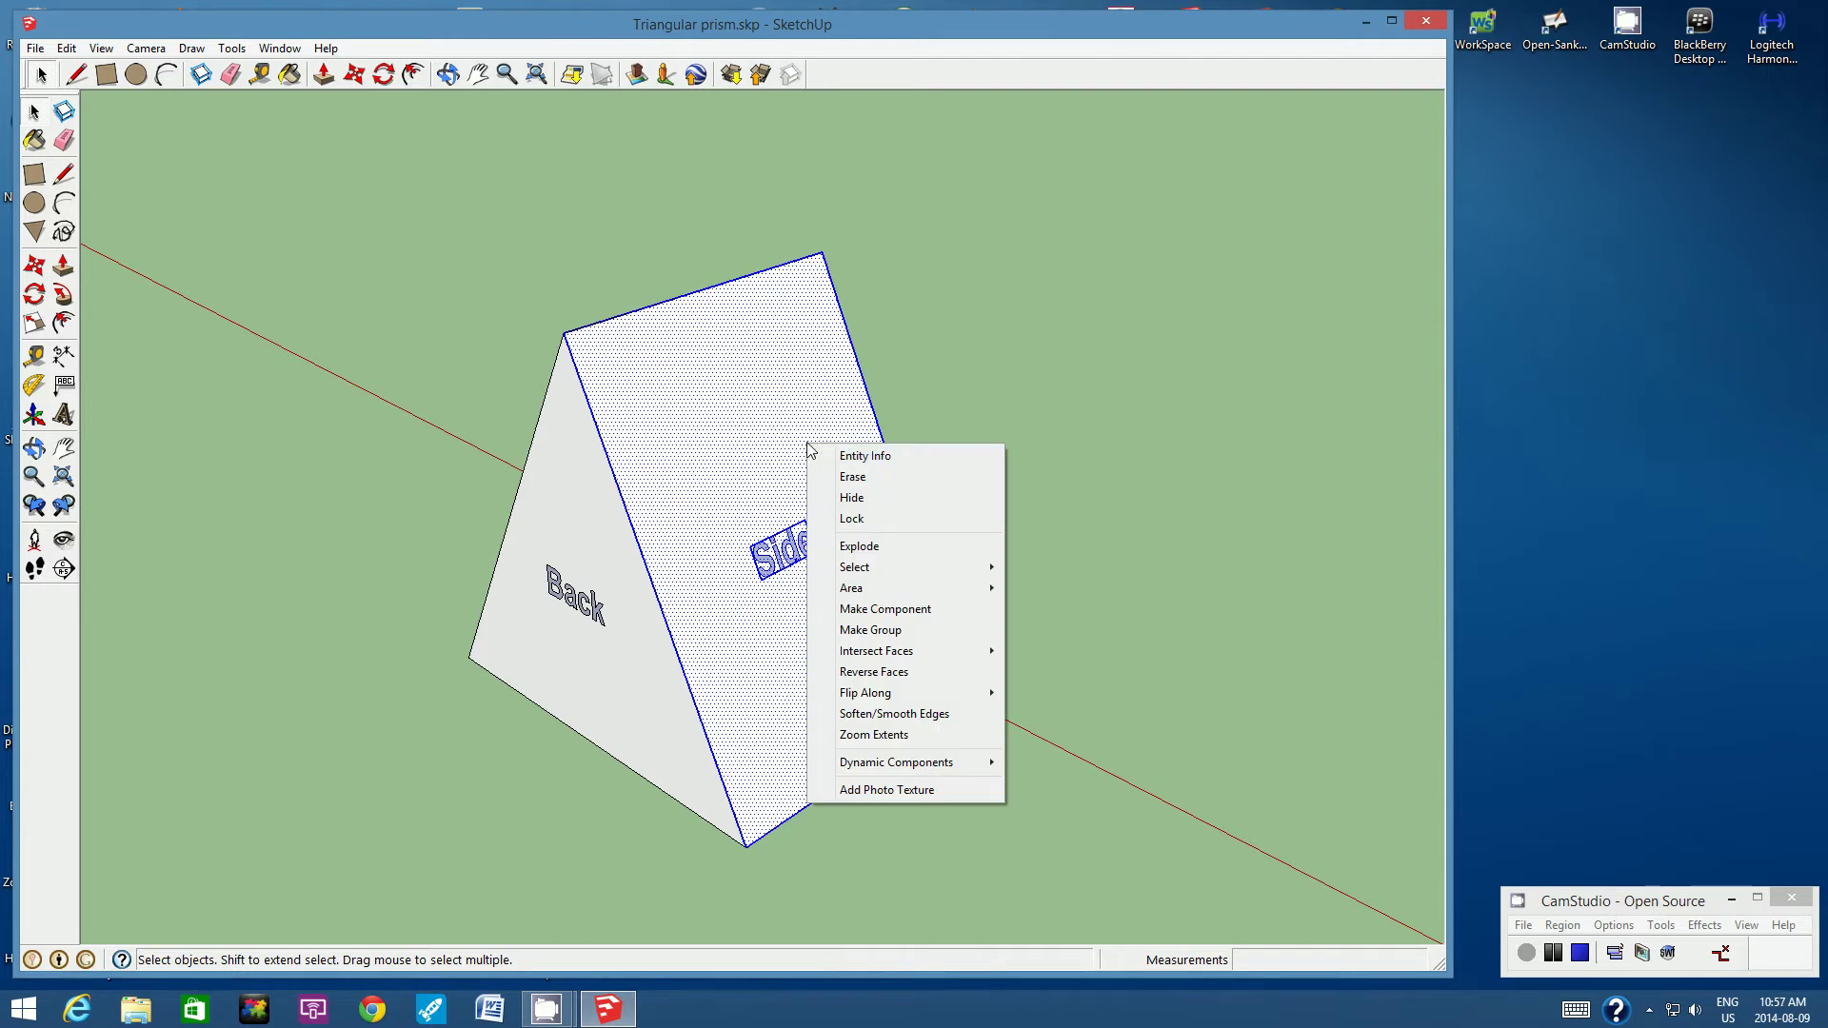
left_click(947, 631)
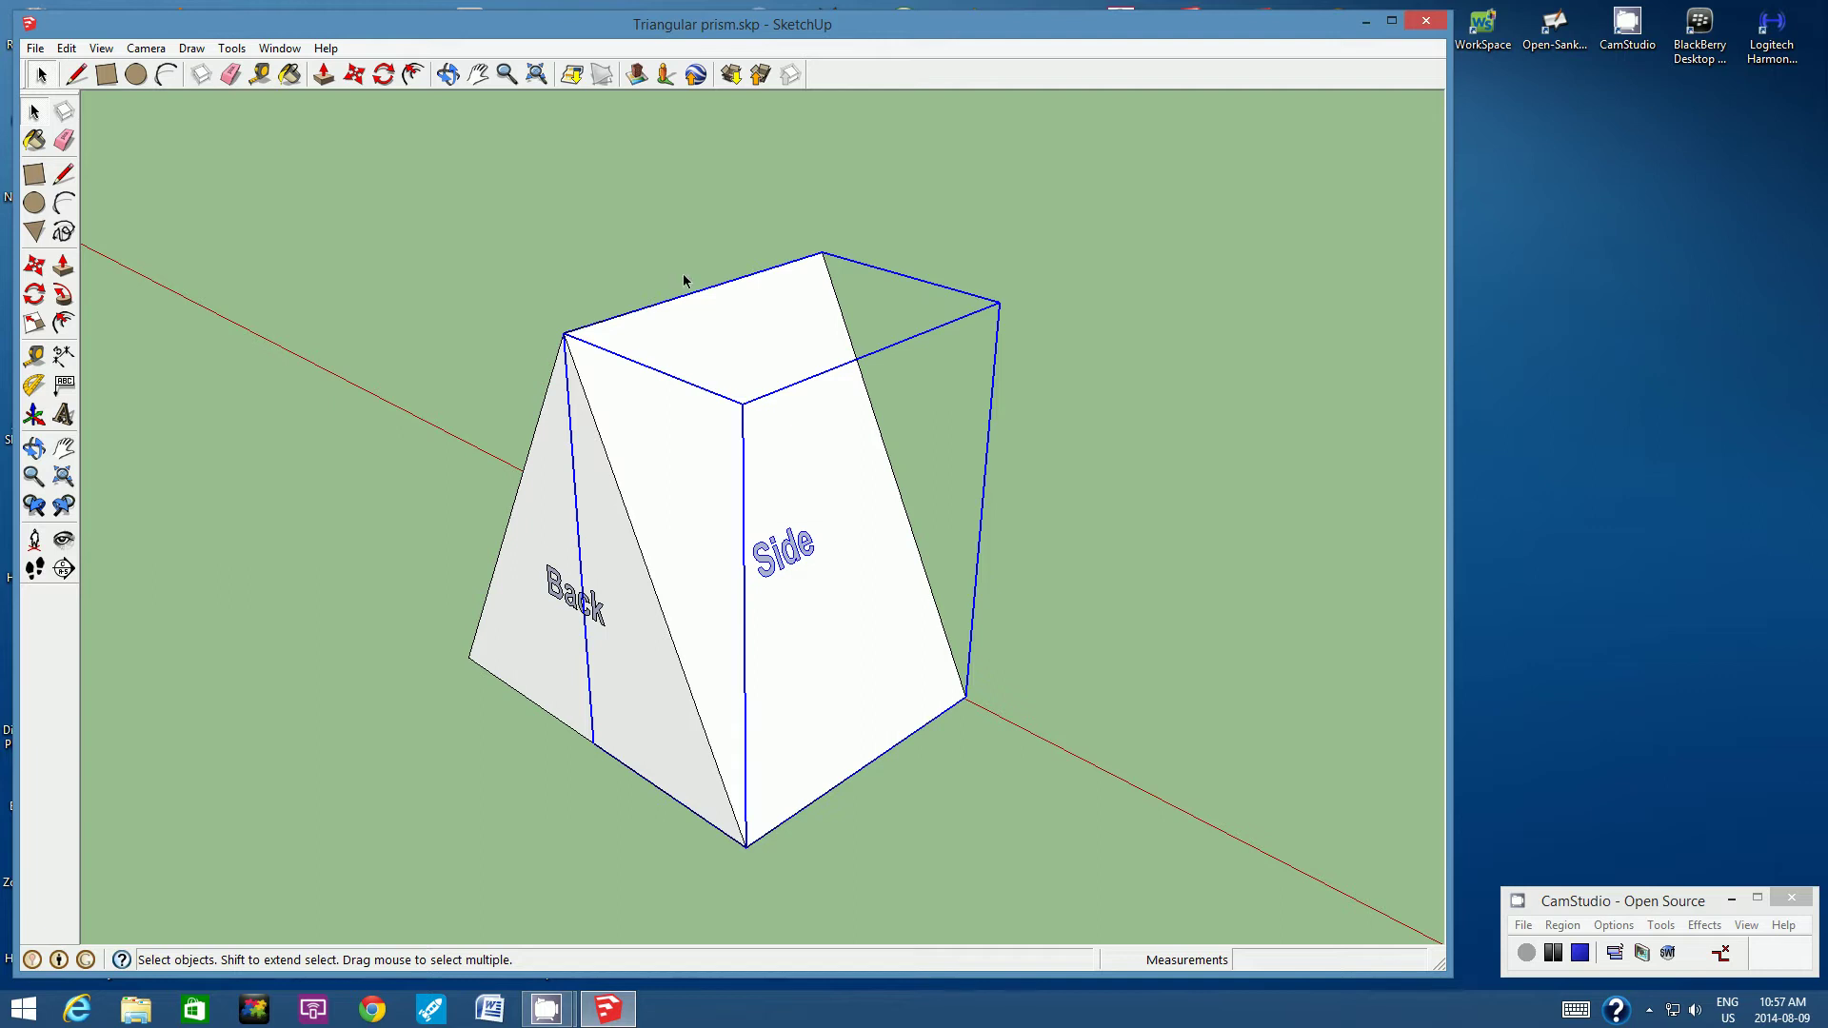
Step: Clear the selection of the grouped side face and save the triangular prism model under its existing file name
left_click(448, 73)
left_click_drag(992, 489, 1269, 608)
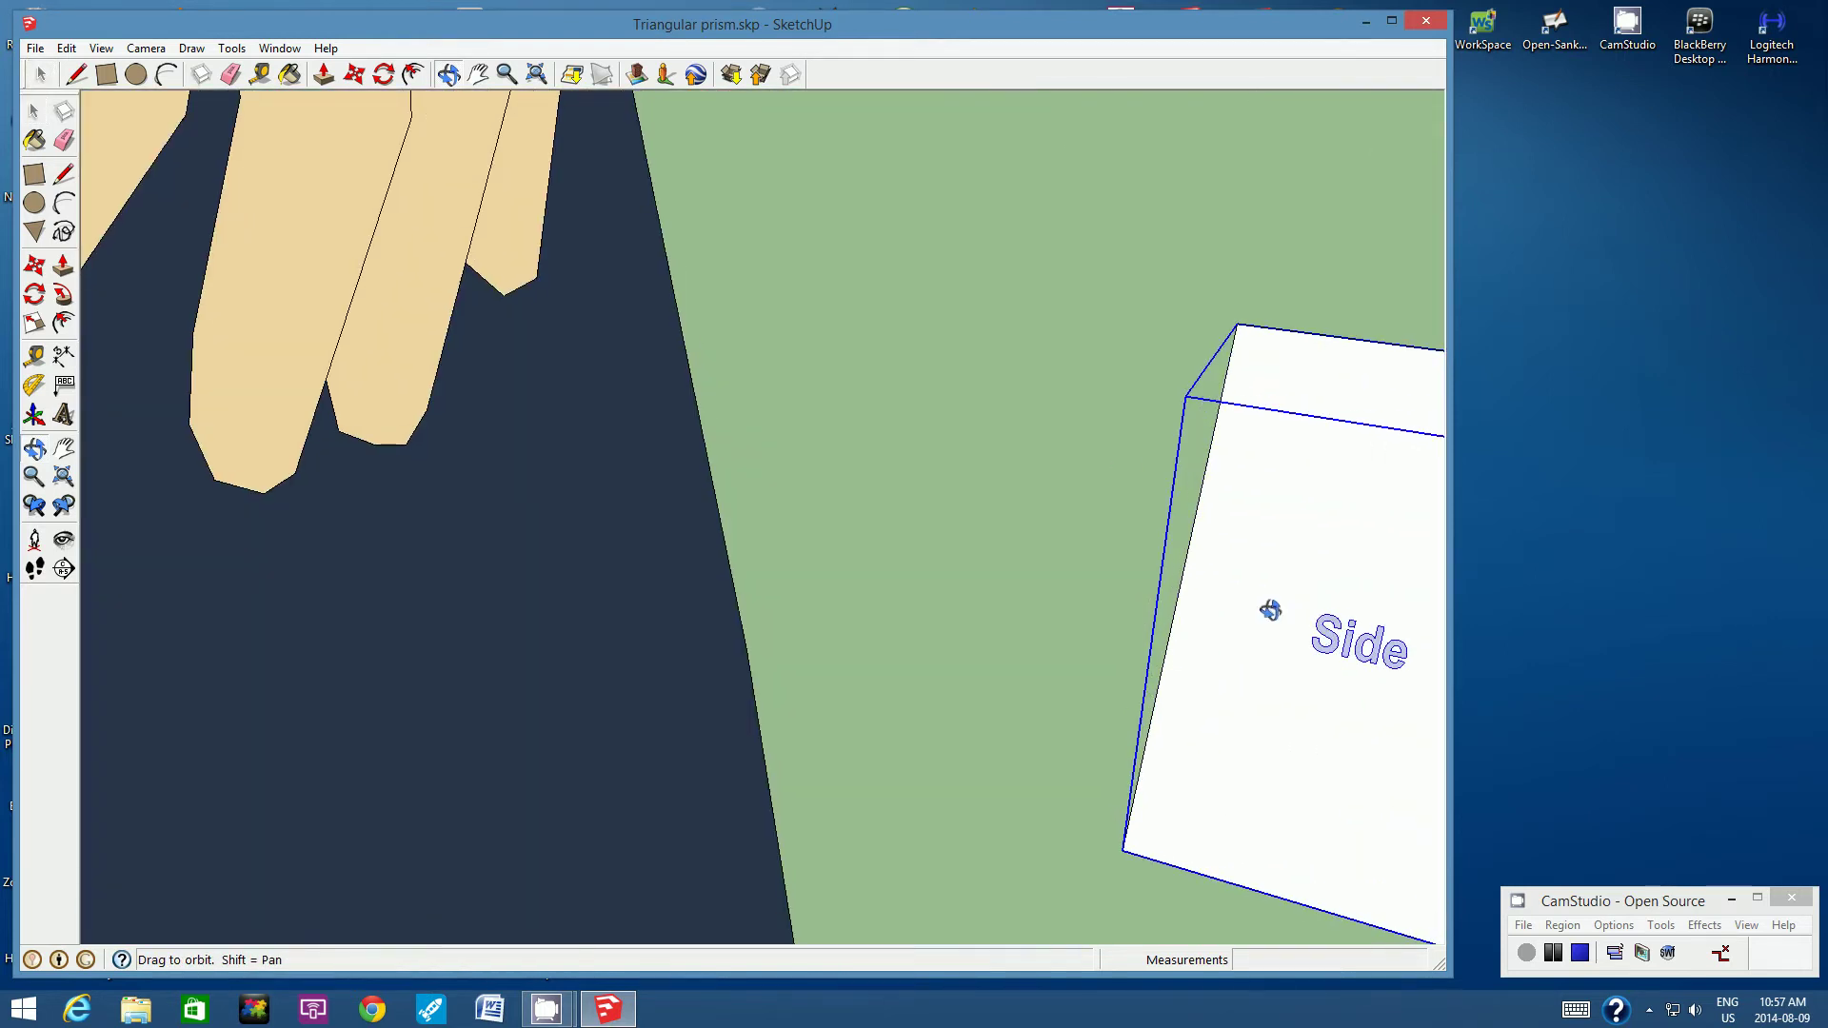
left_click(478, 74)
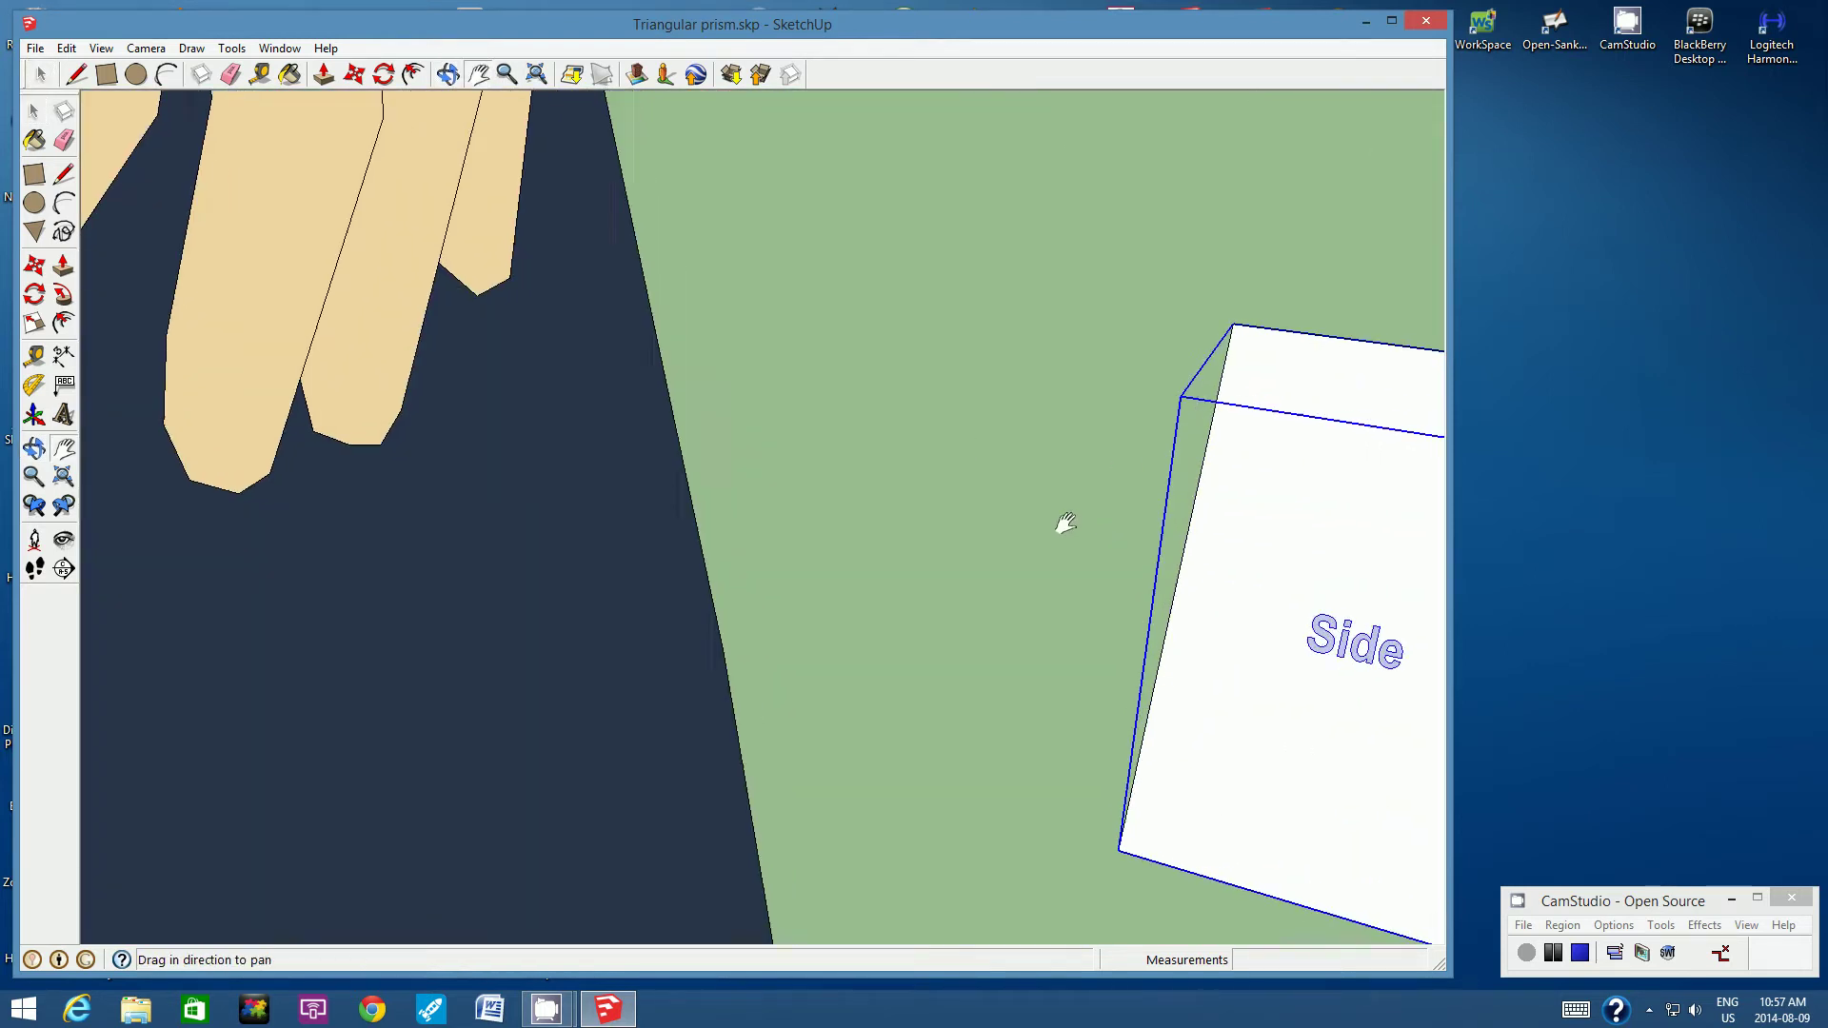
left_click_drag(1061, 522, 733, 420)
middle_click_drag(733, 420, 583, 215)
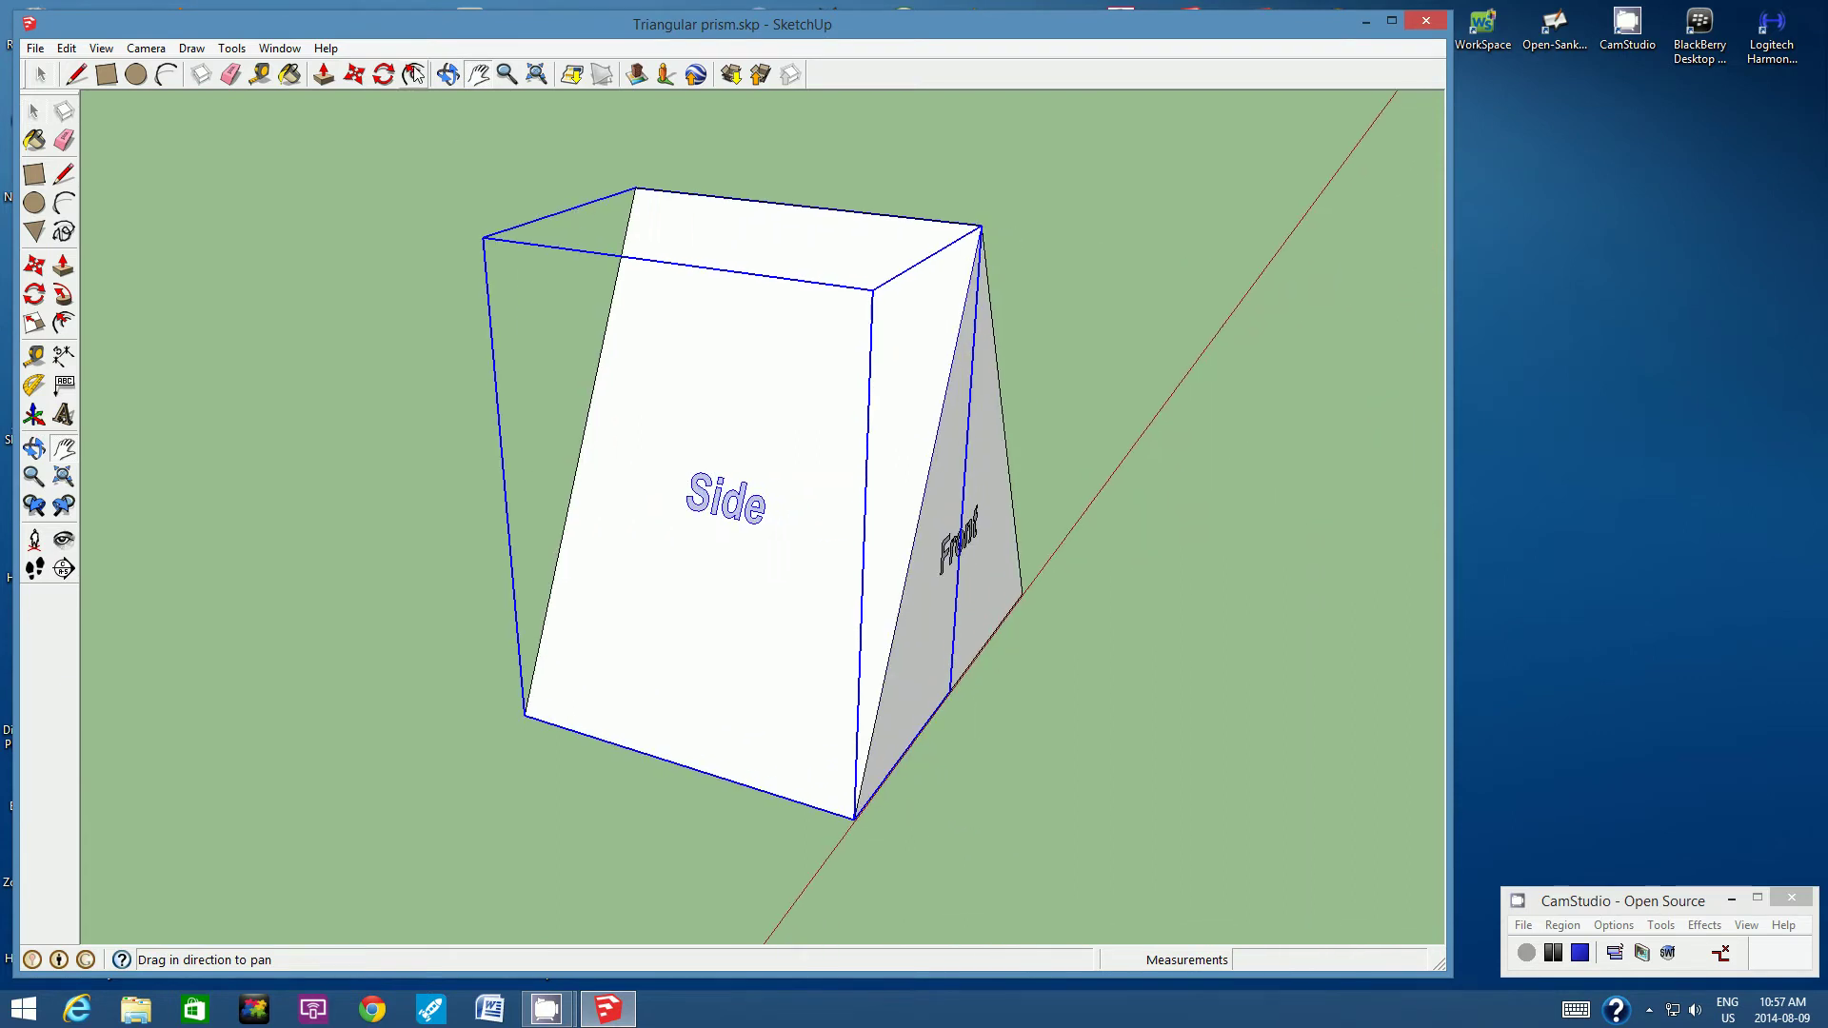
left_click(447, 75)
left_click_drag(1143, 380, 837, 432)
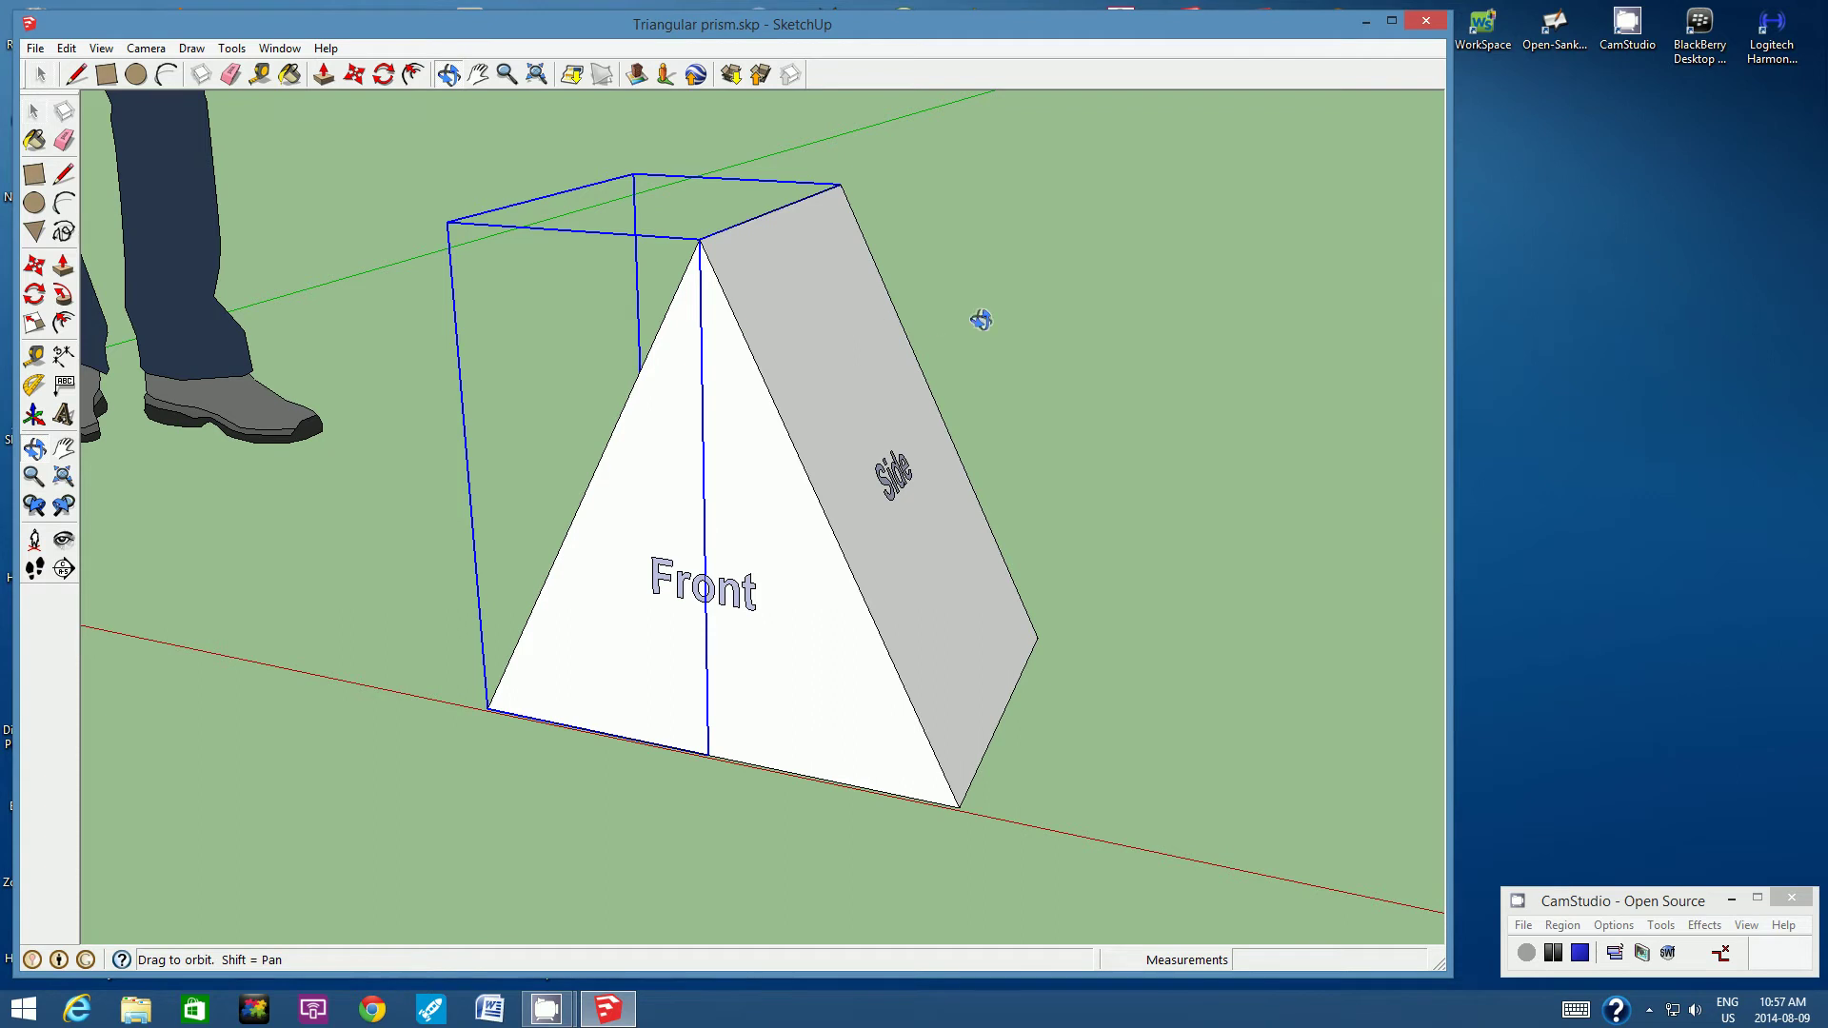
left_click(41, 76)
left_click(254, 140)
left_click(38, 49)
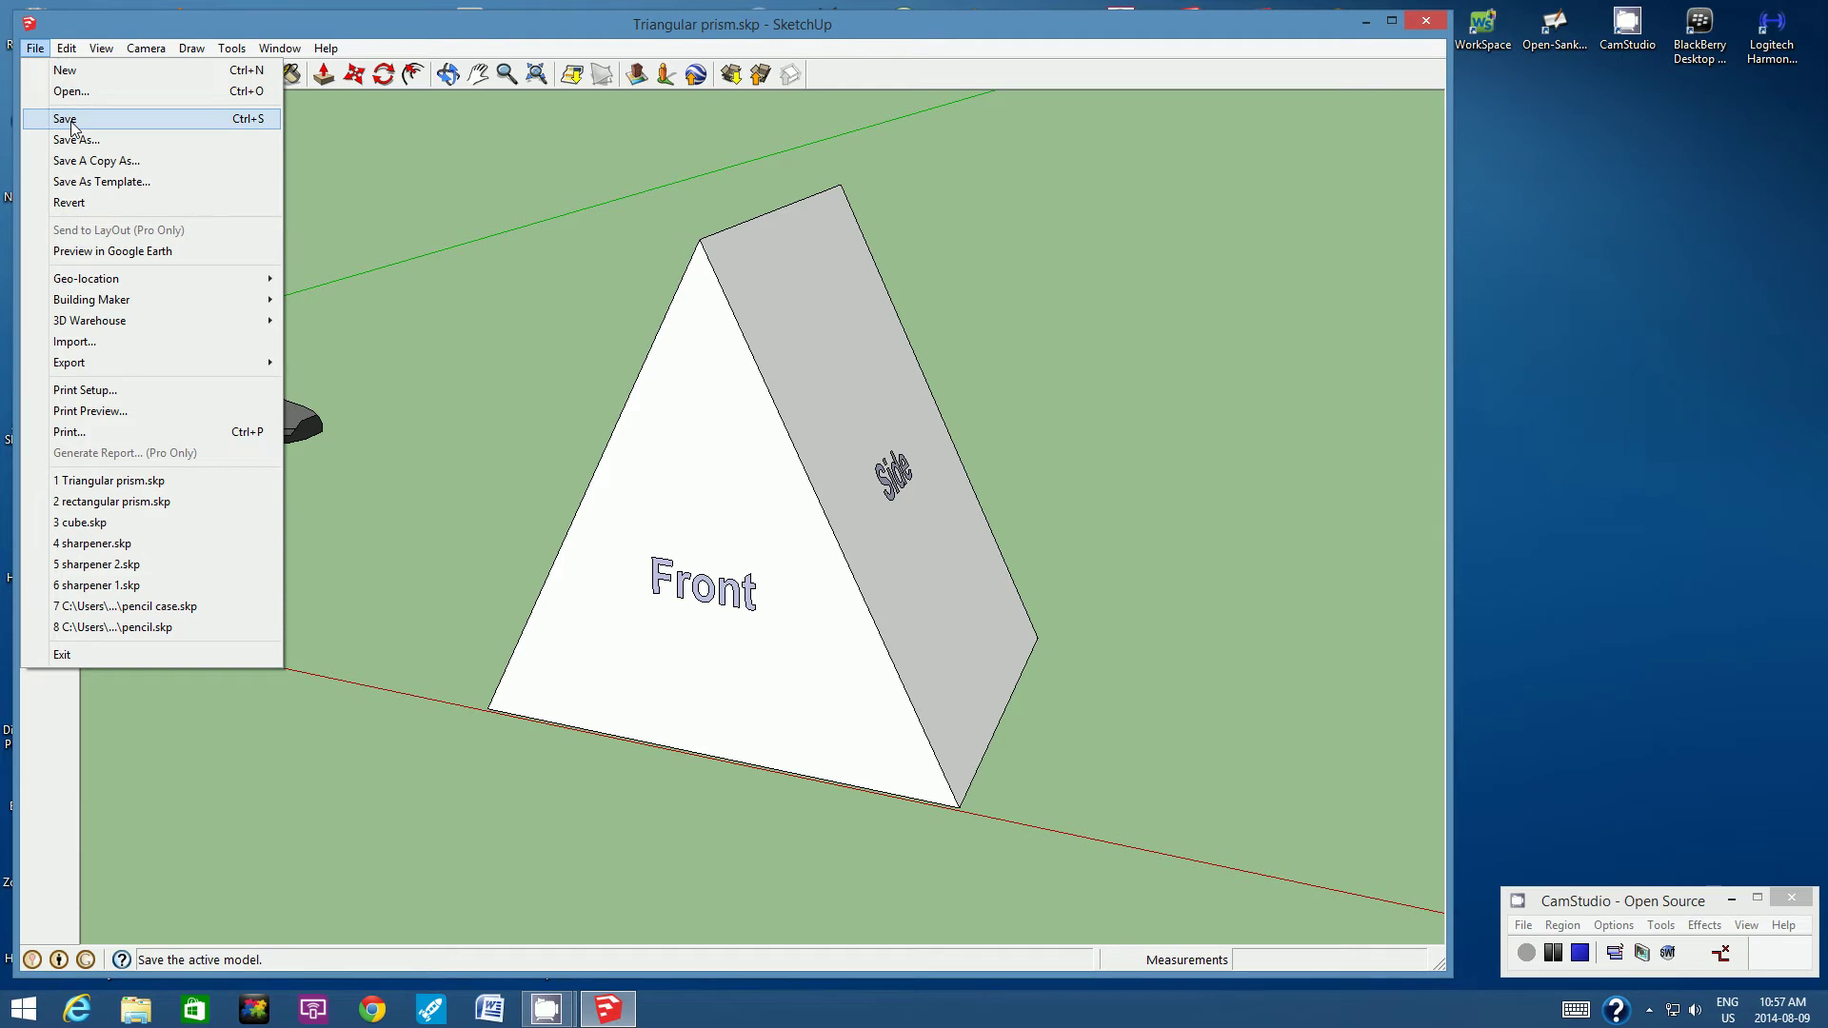
left_click(72, 122)
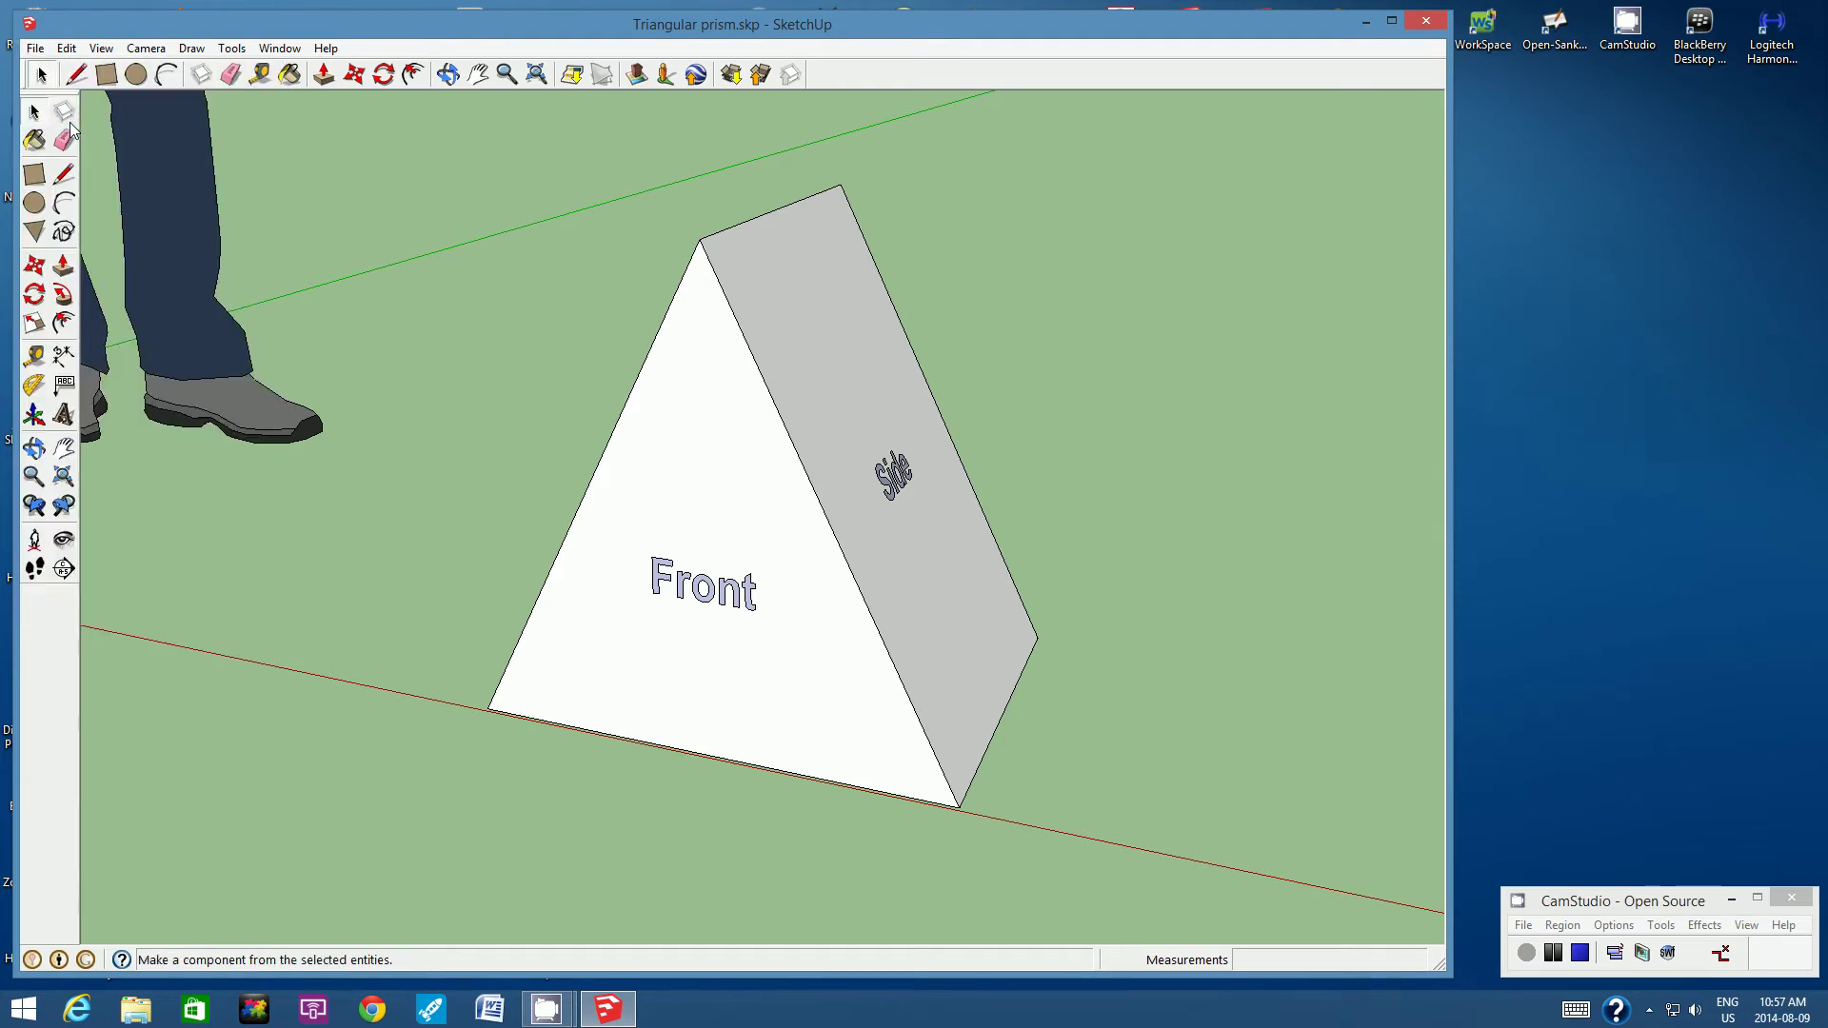
Step: Rotate the "Front" triangular group 90° outward about its bottom edge so it lies flat on the ground
left_click(507, 74)
scroll(761, 600, "down", 3)
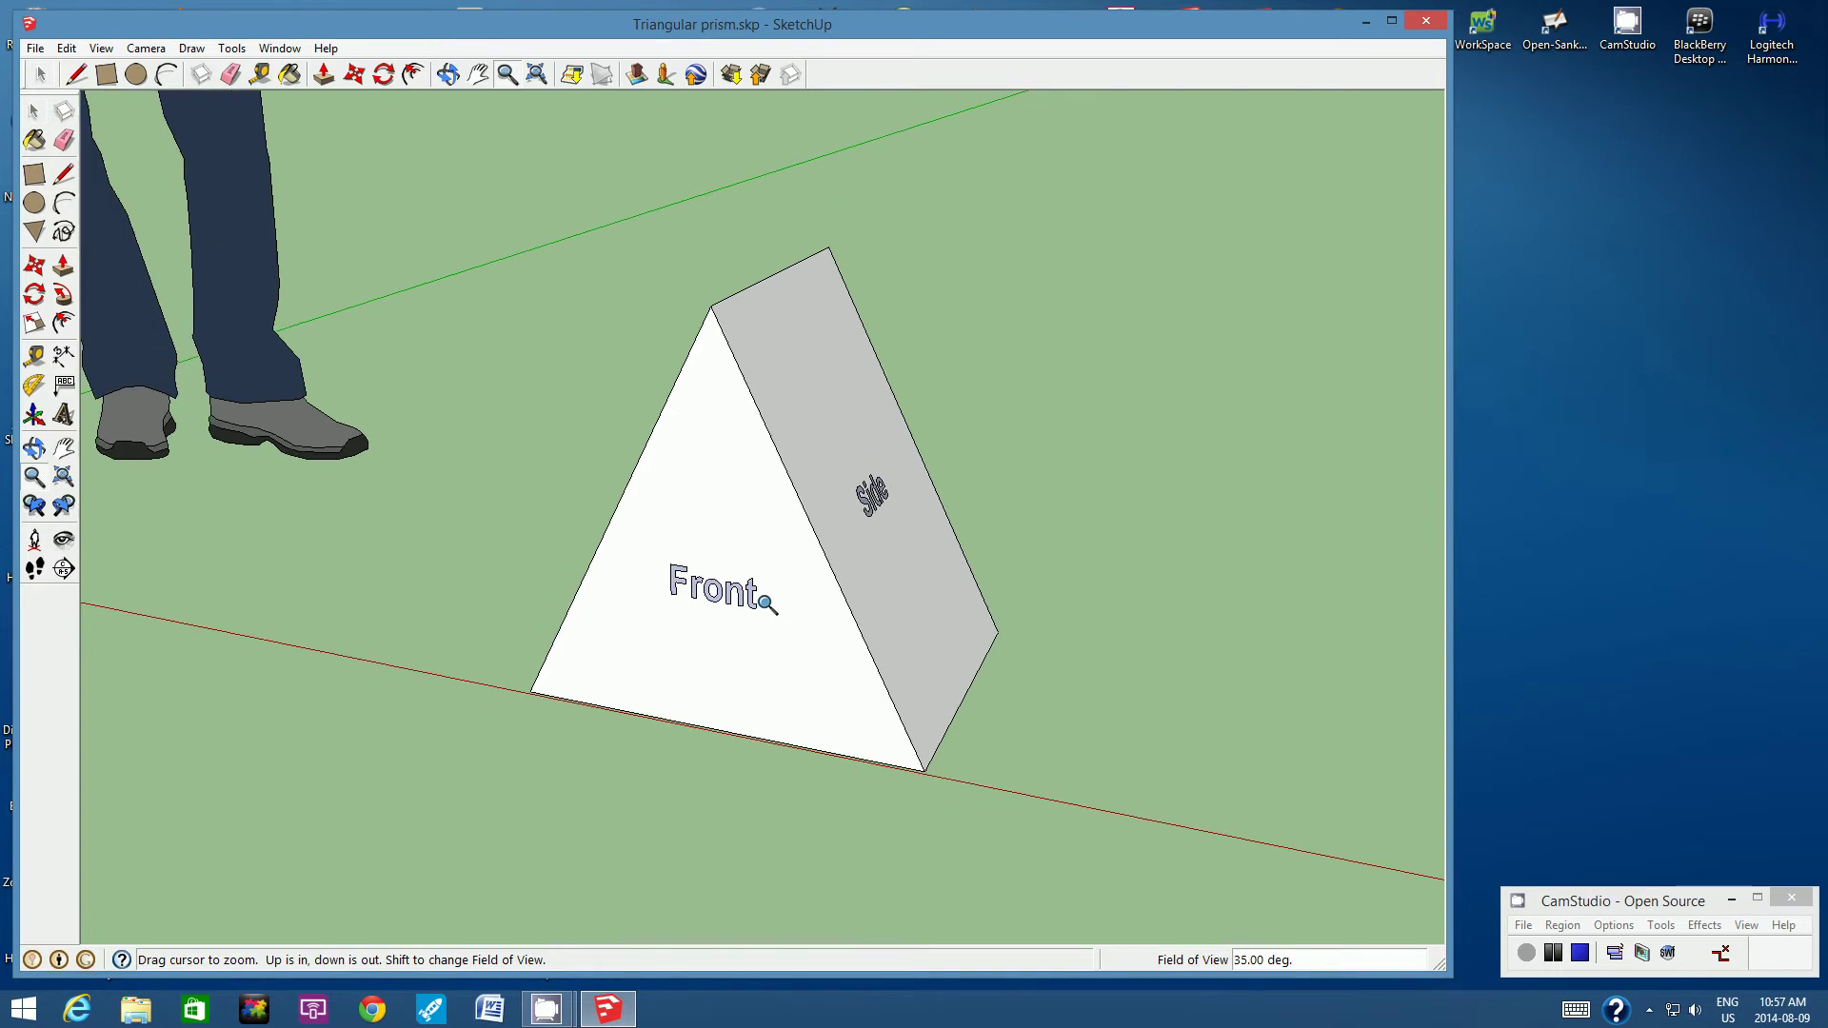
key("super+c")
key("Escape")
scroll(829, 694, "down", 2)
left_click(479, 74)
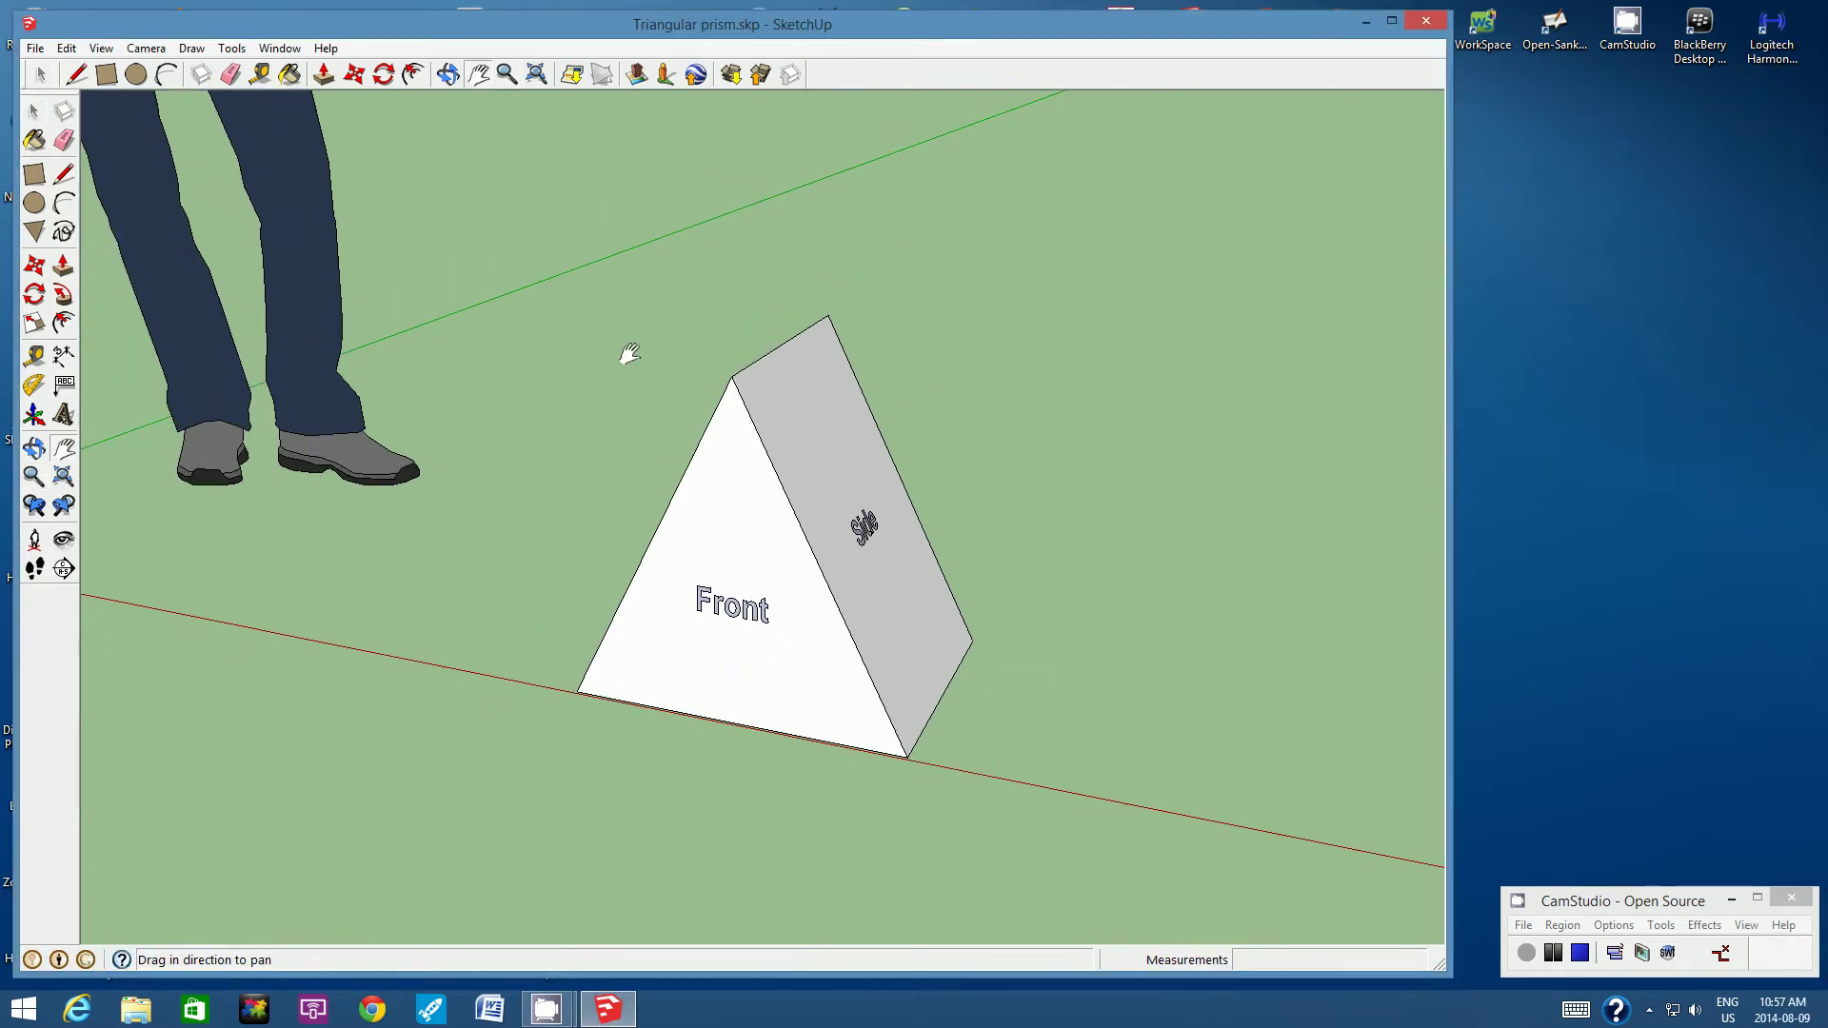
left_click_drag(763, 523, 786, 333)
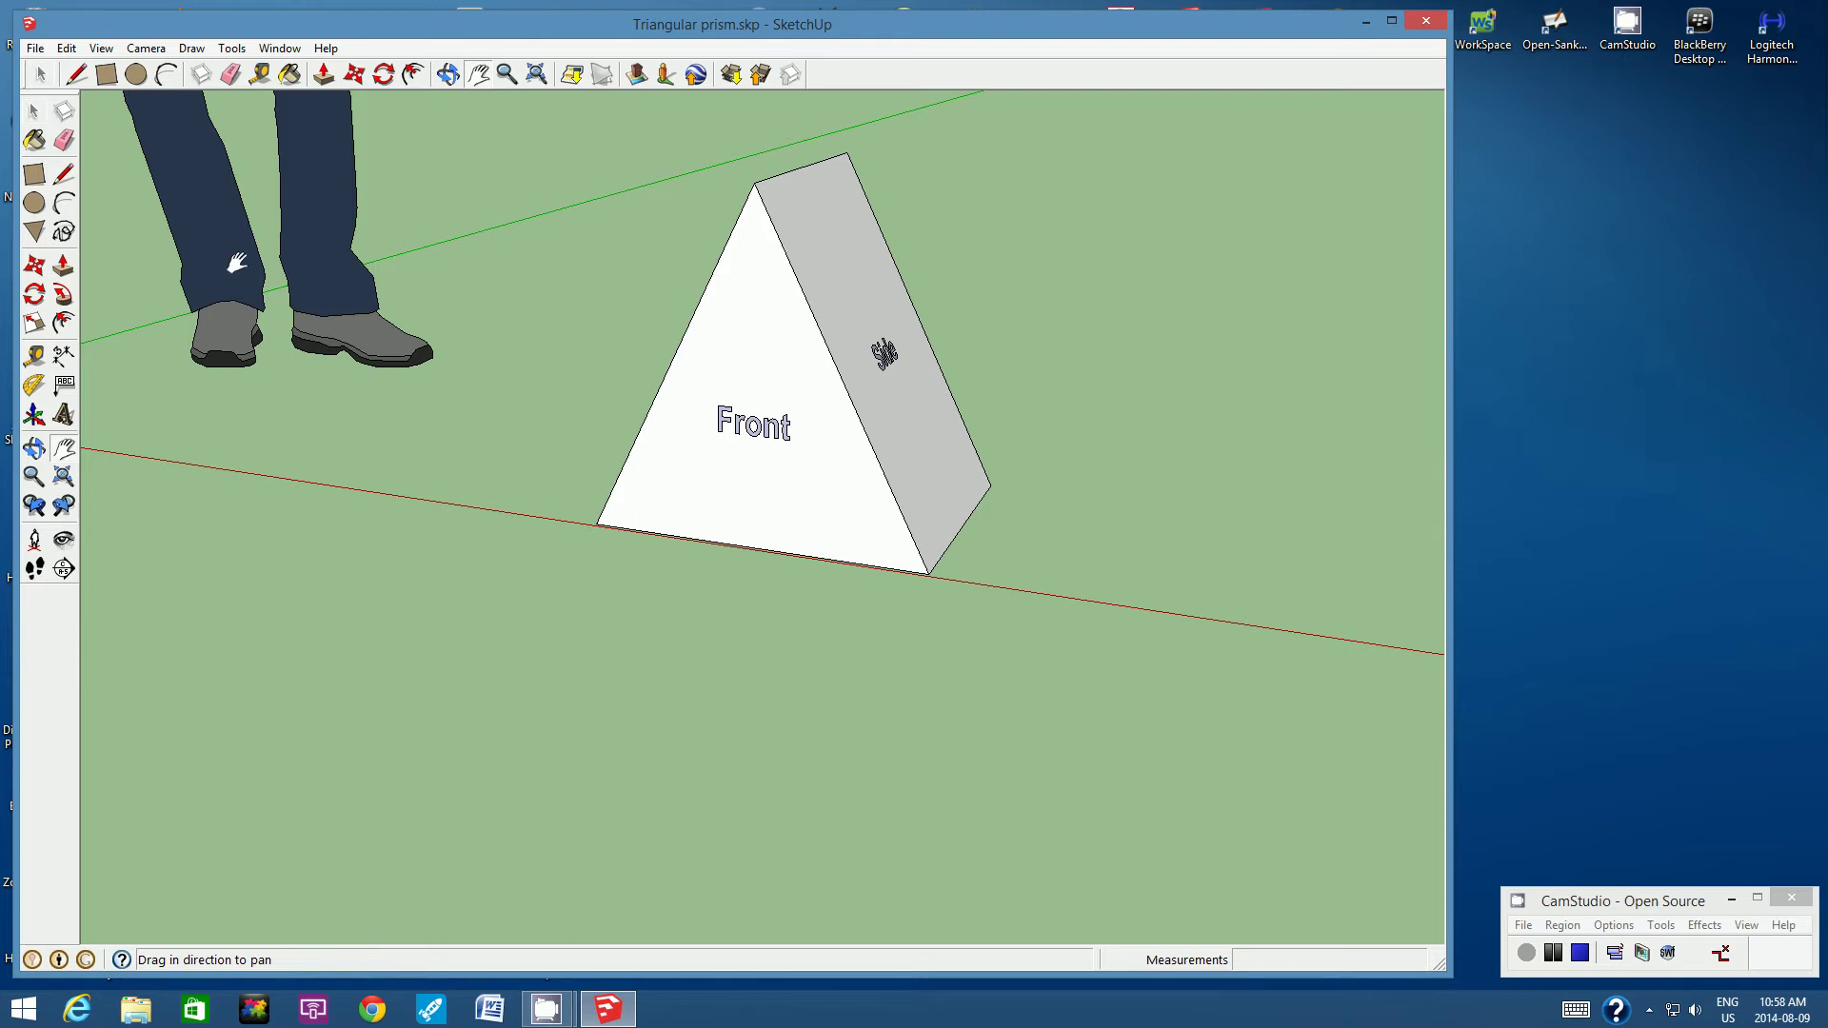
left_click(35, 111)
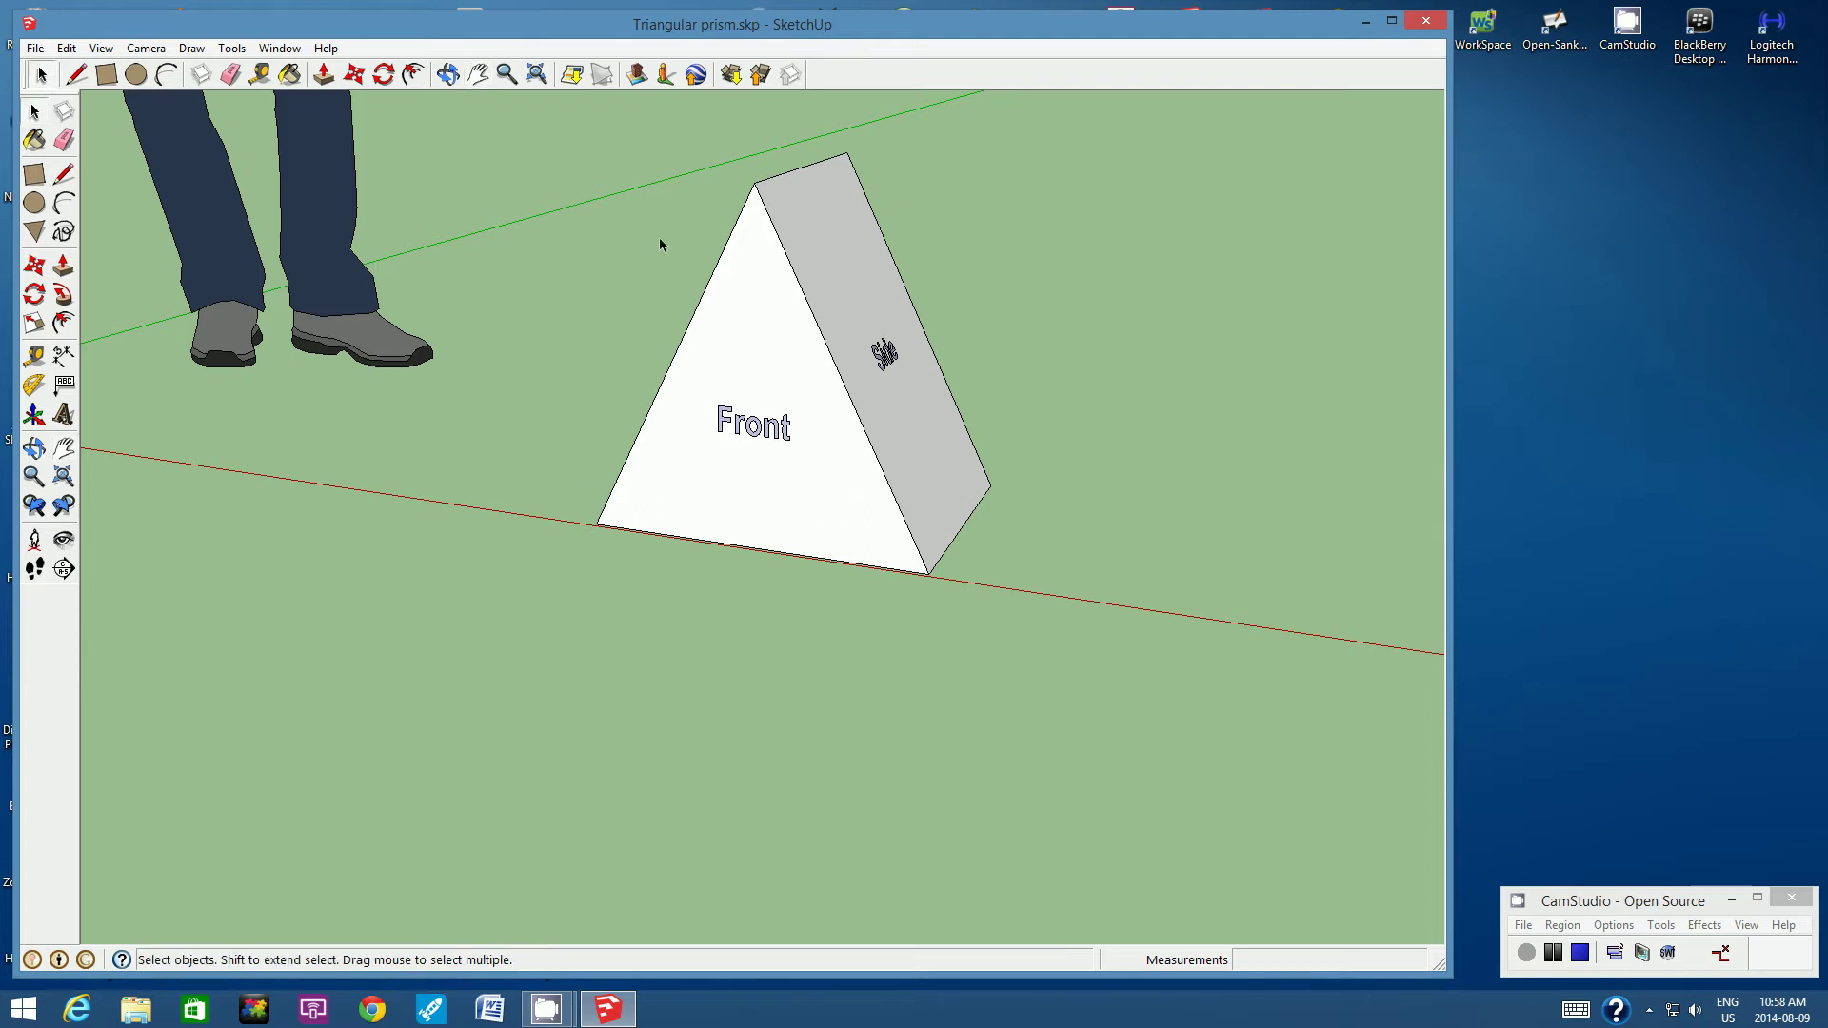
left_click(750, 394)
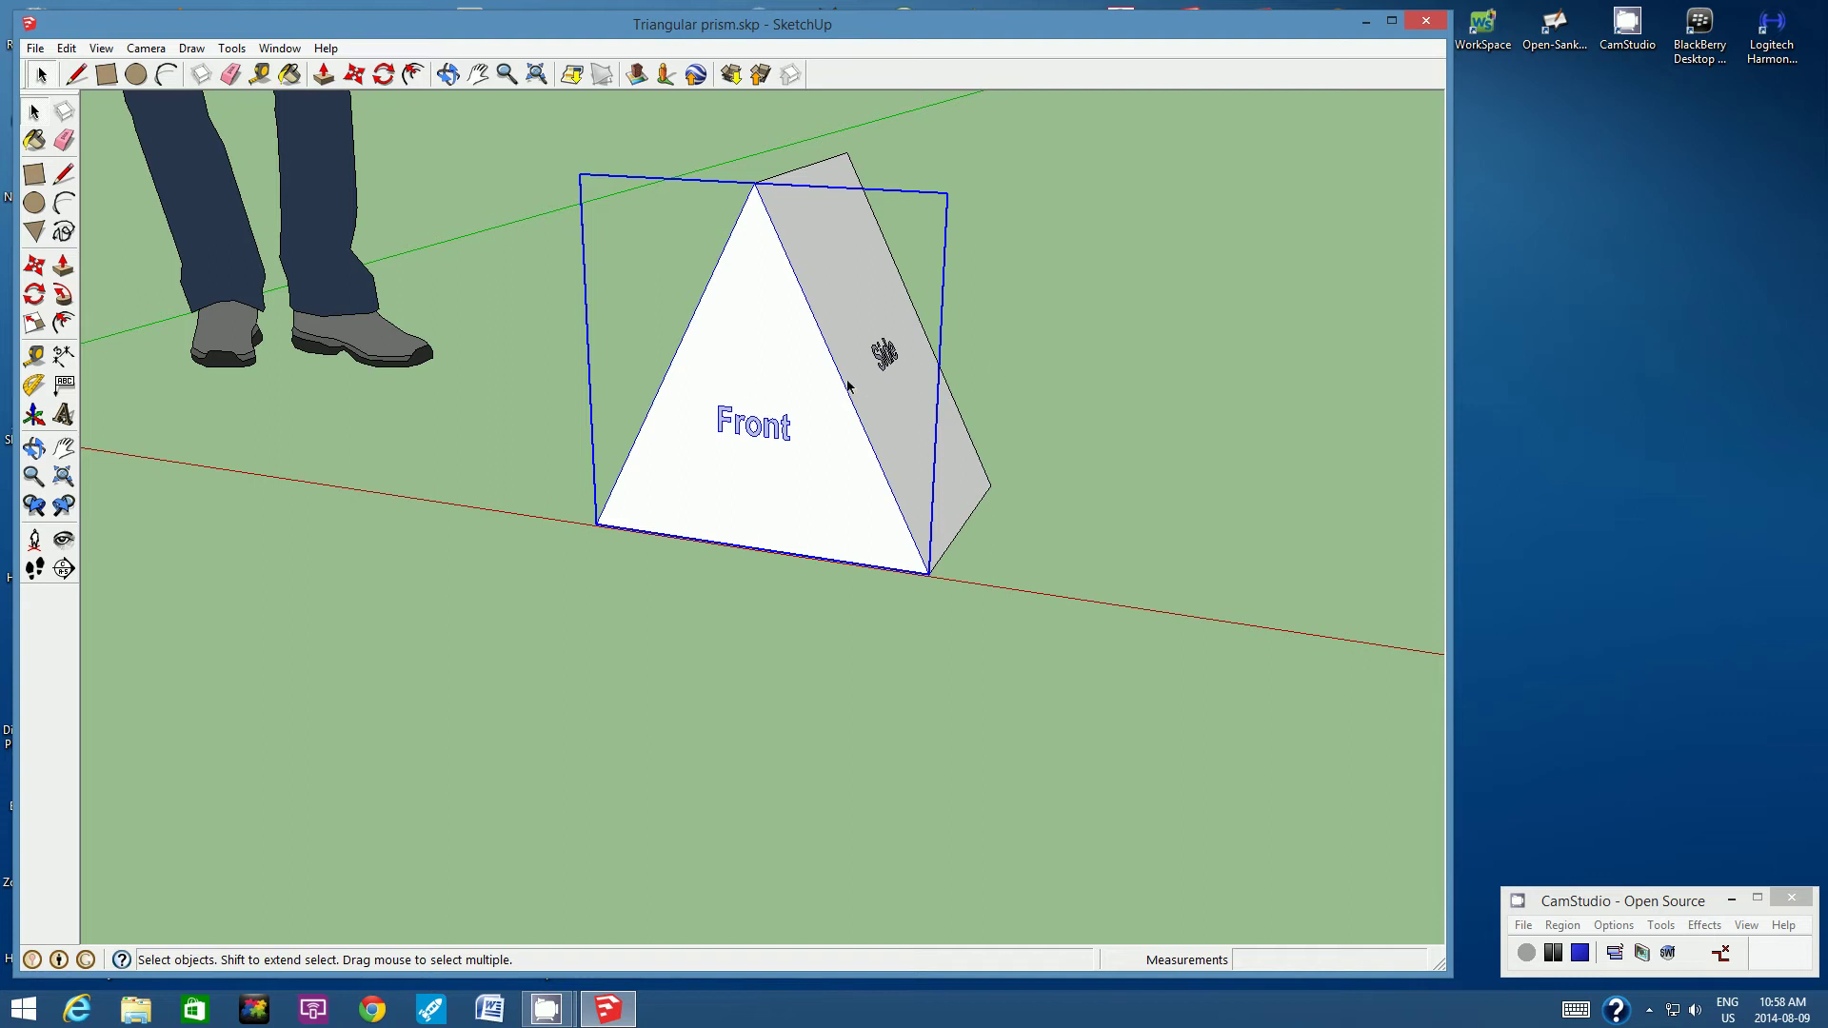
left_click(385, 76)
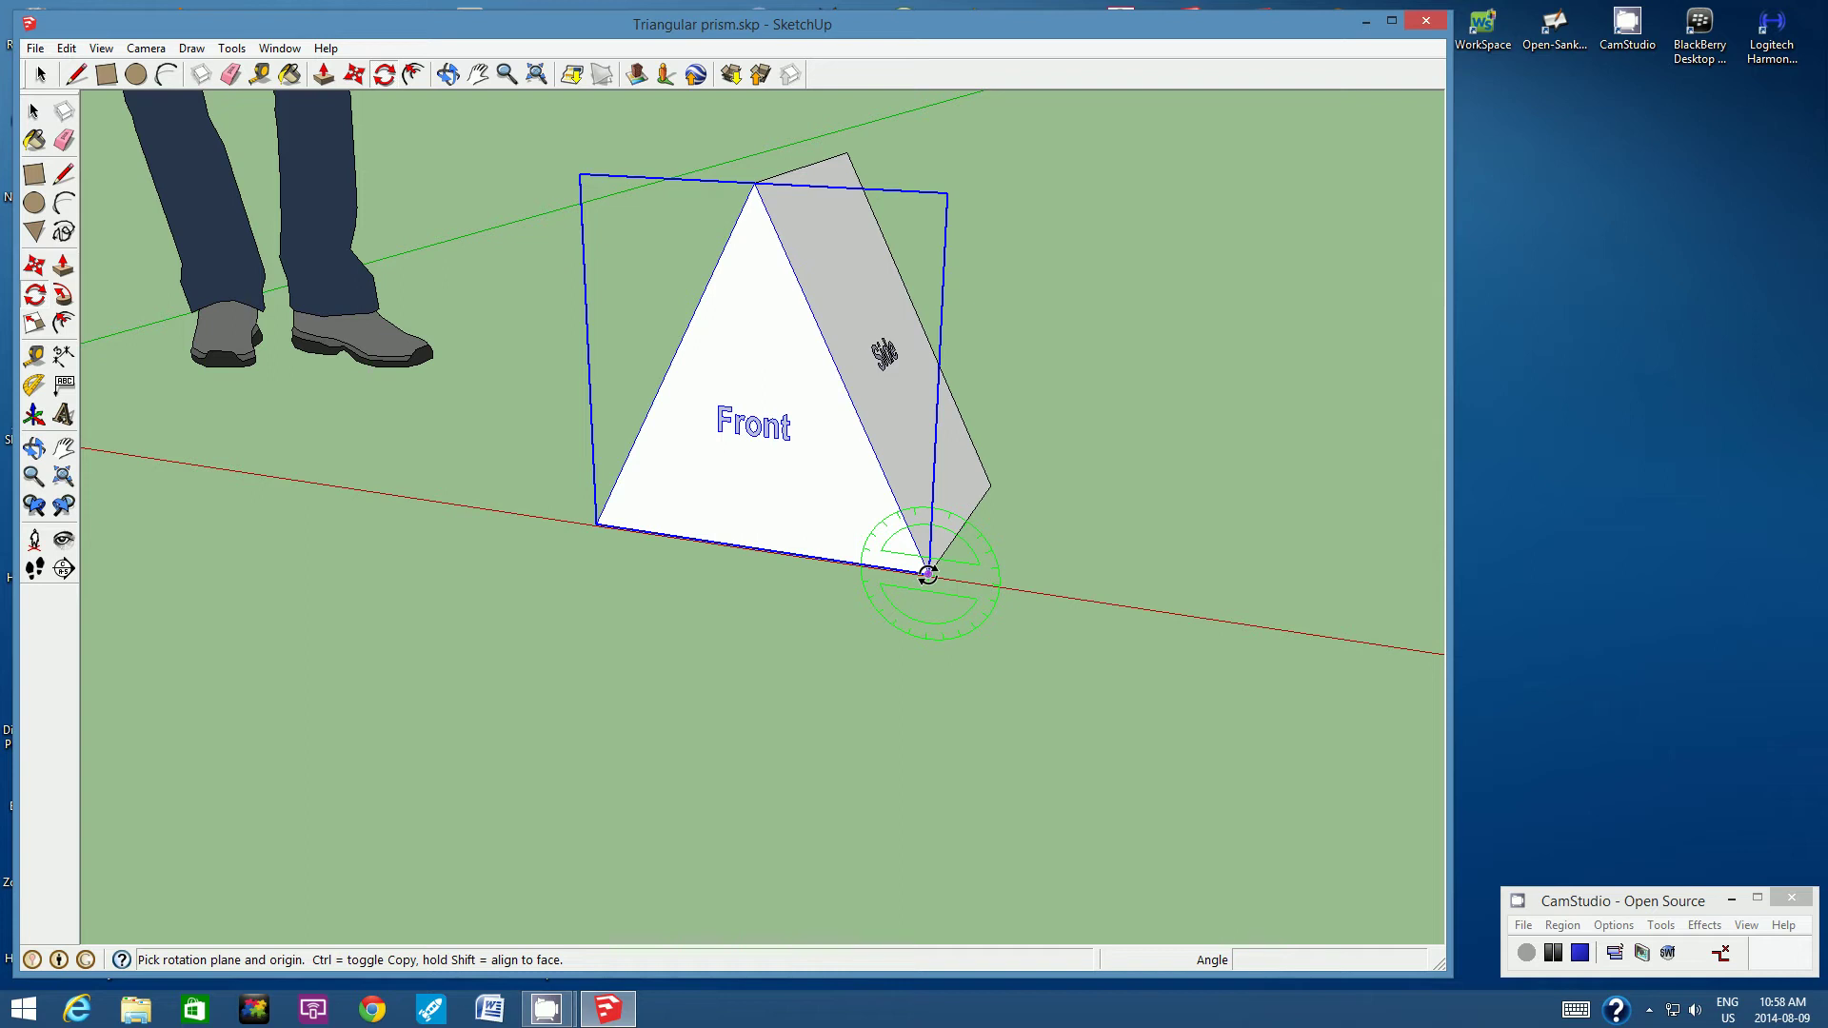
left_click_drag(924, 572, 595, 522)
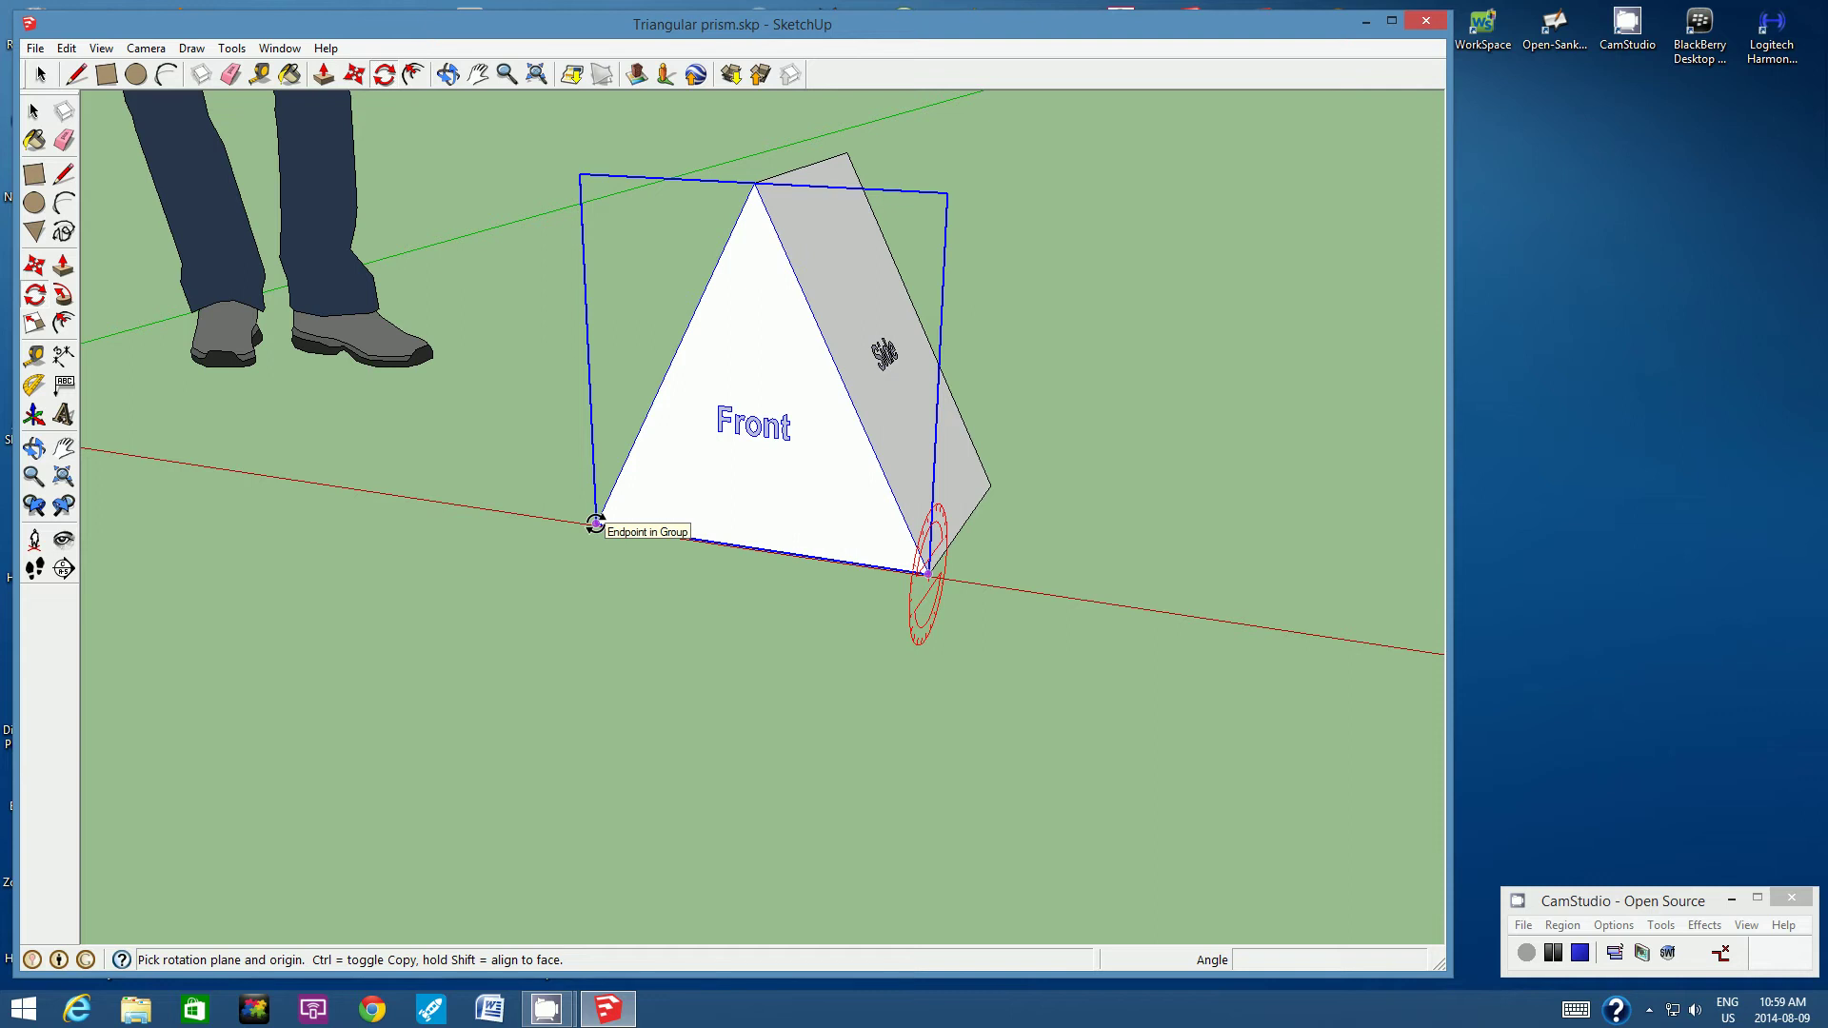
left_click_drag(595, 523, 606, 520)
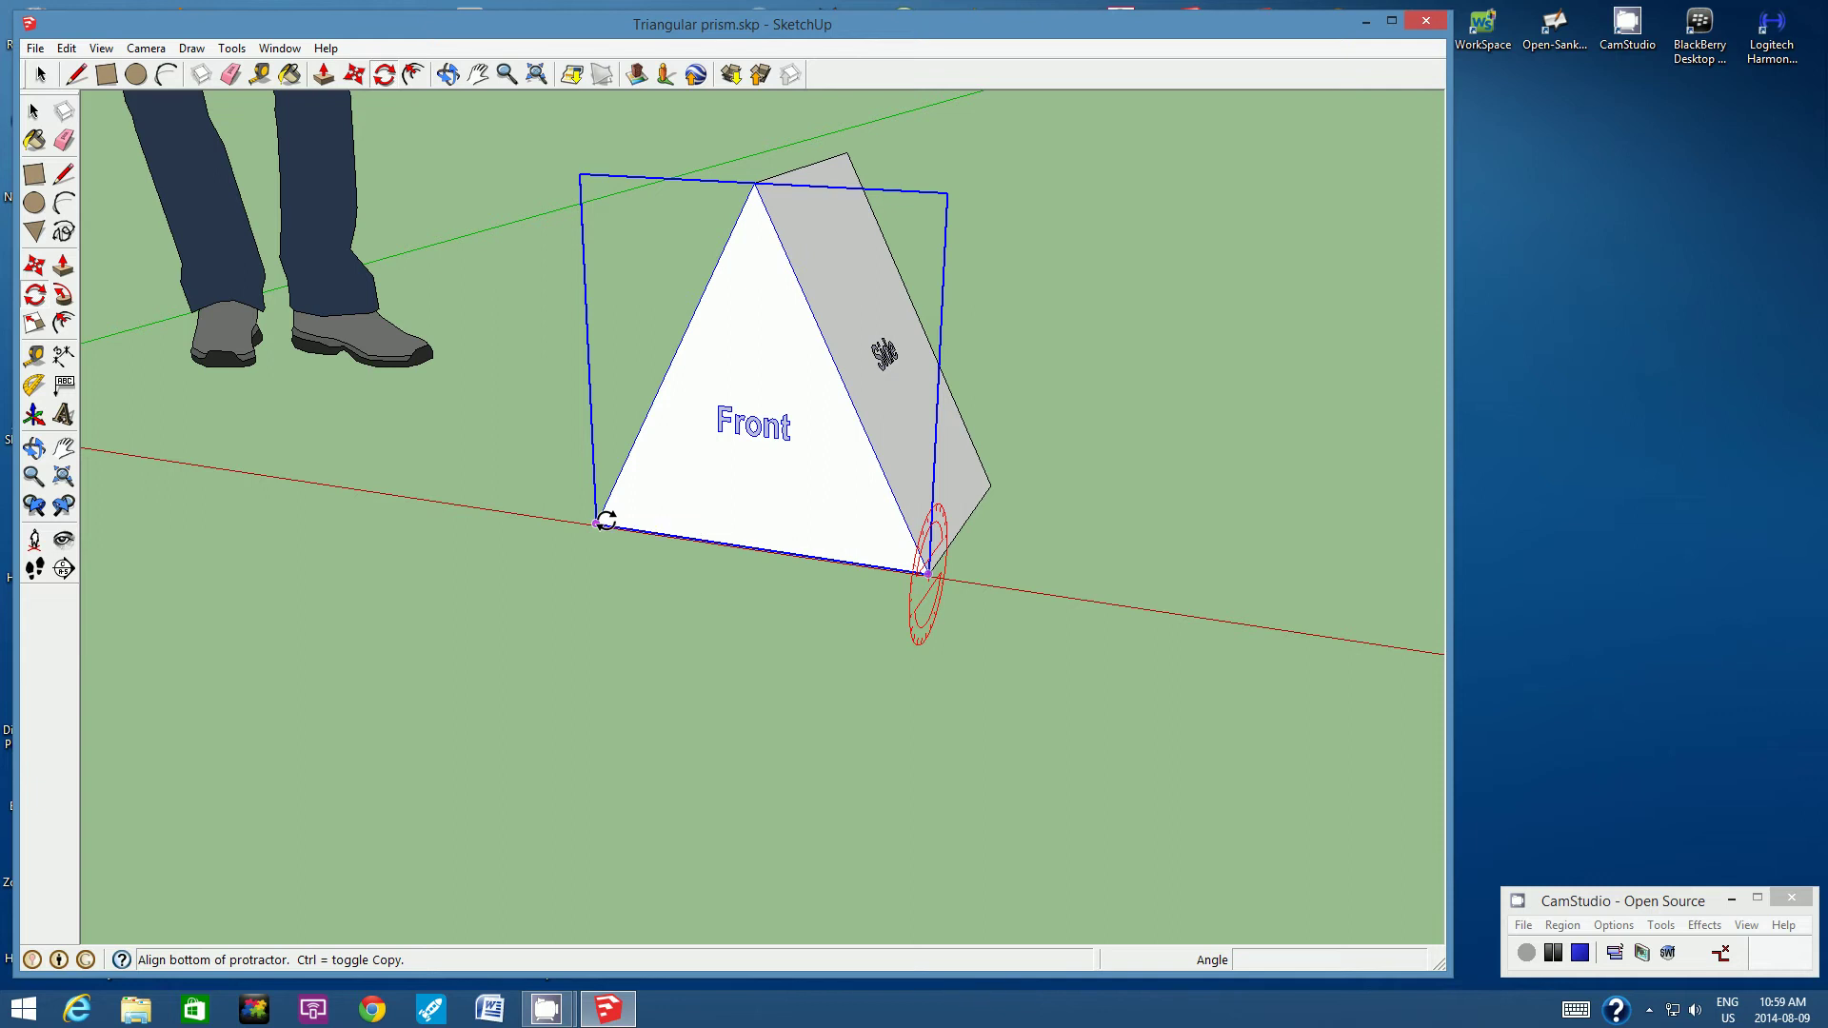
left_click(745, 374)
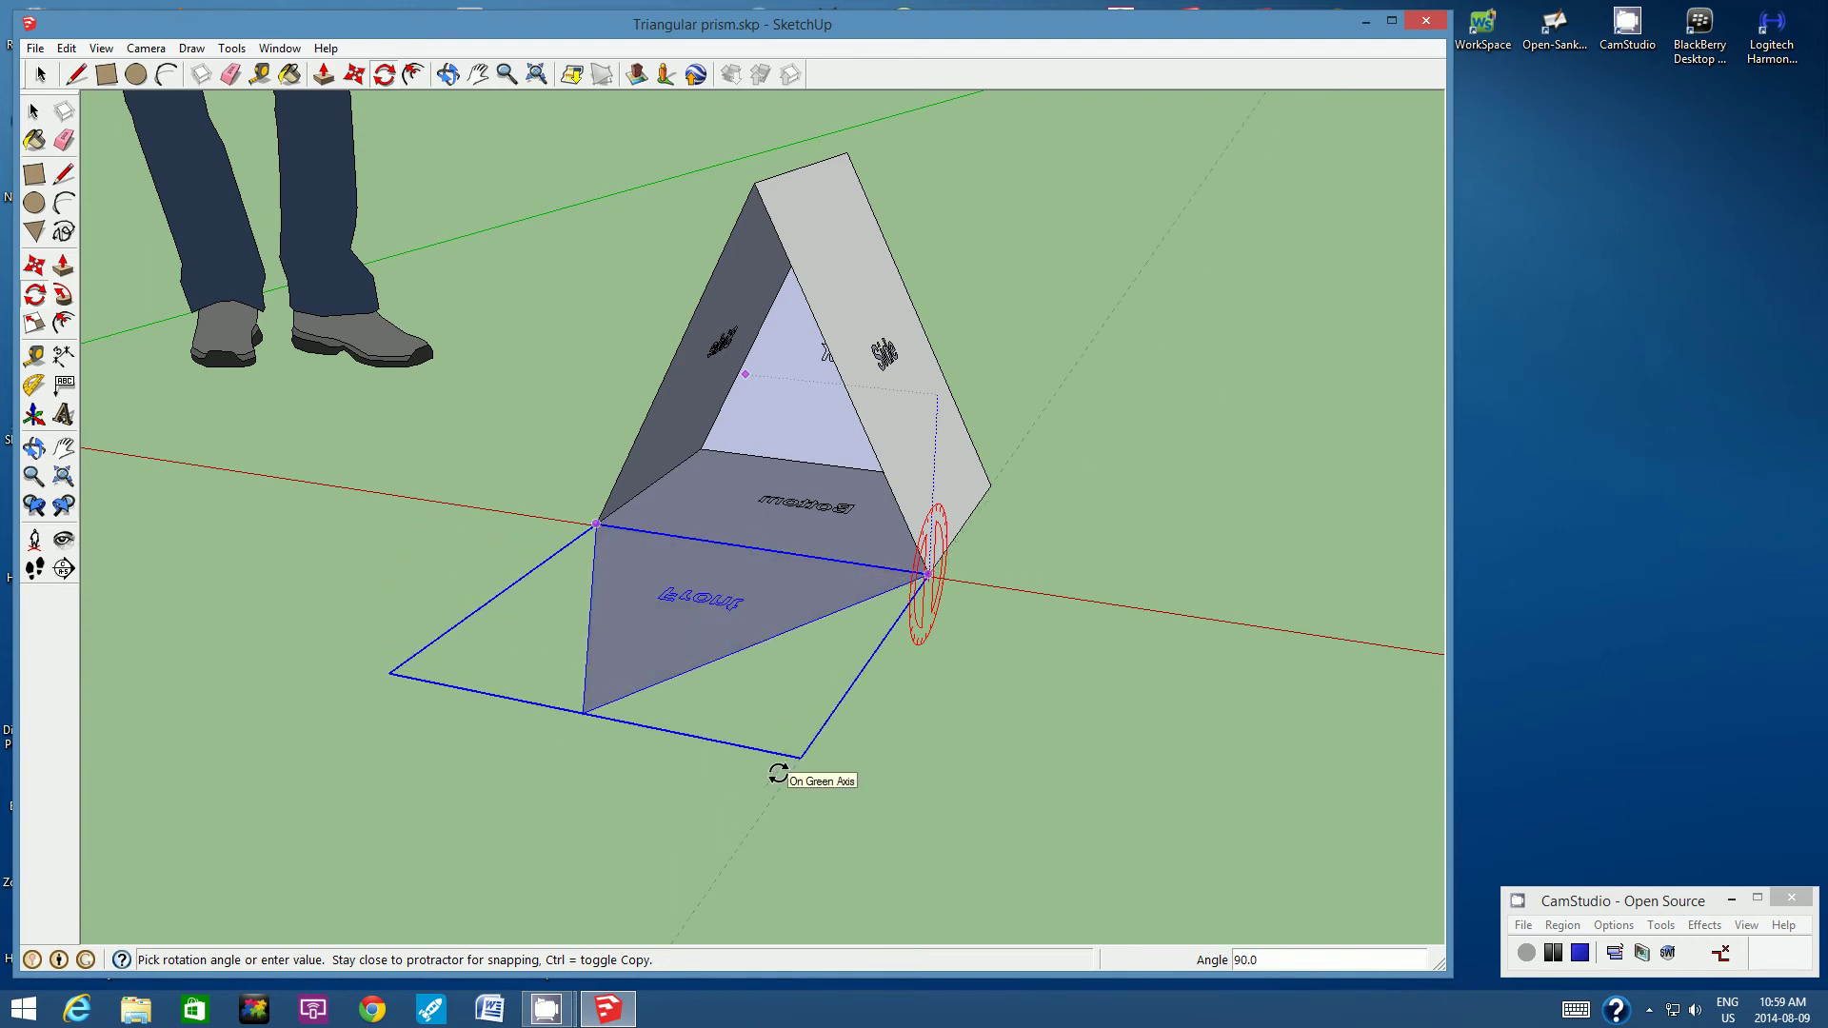
left_click(778, 774)
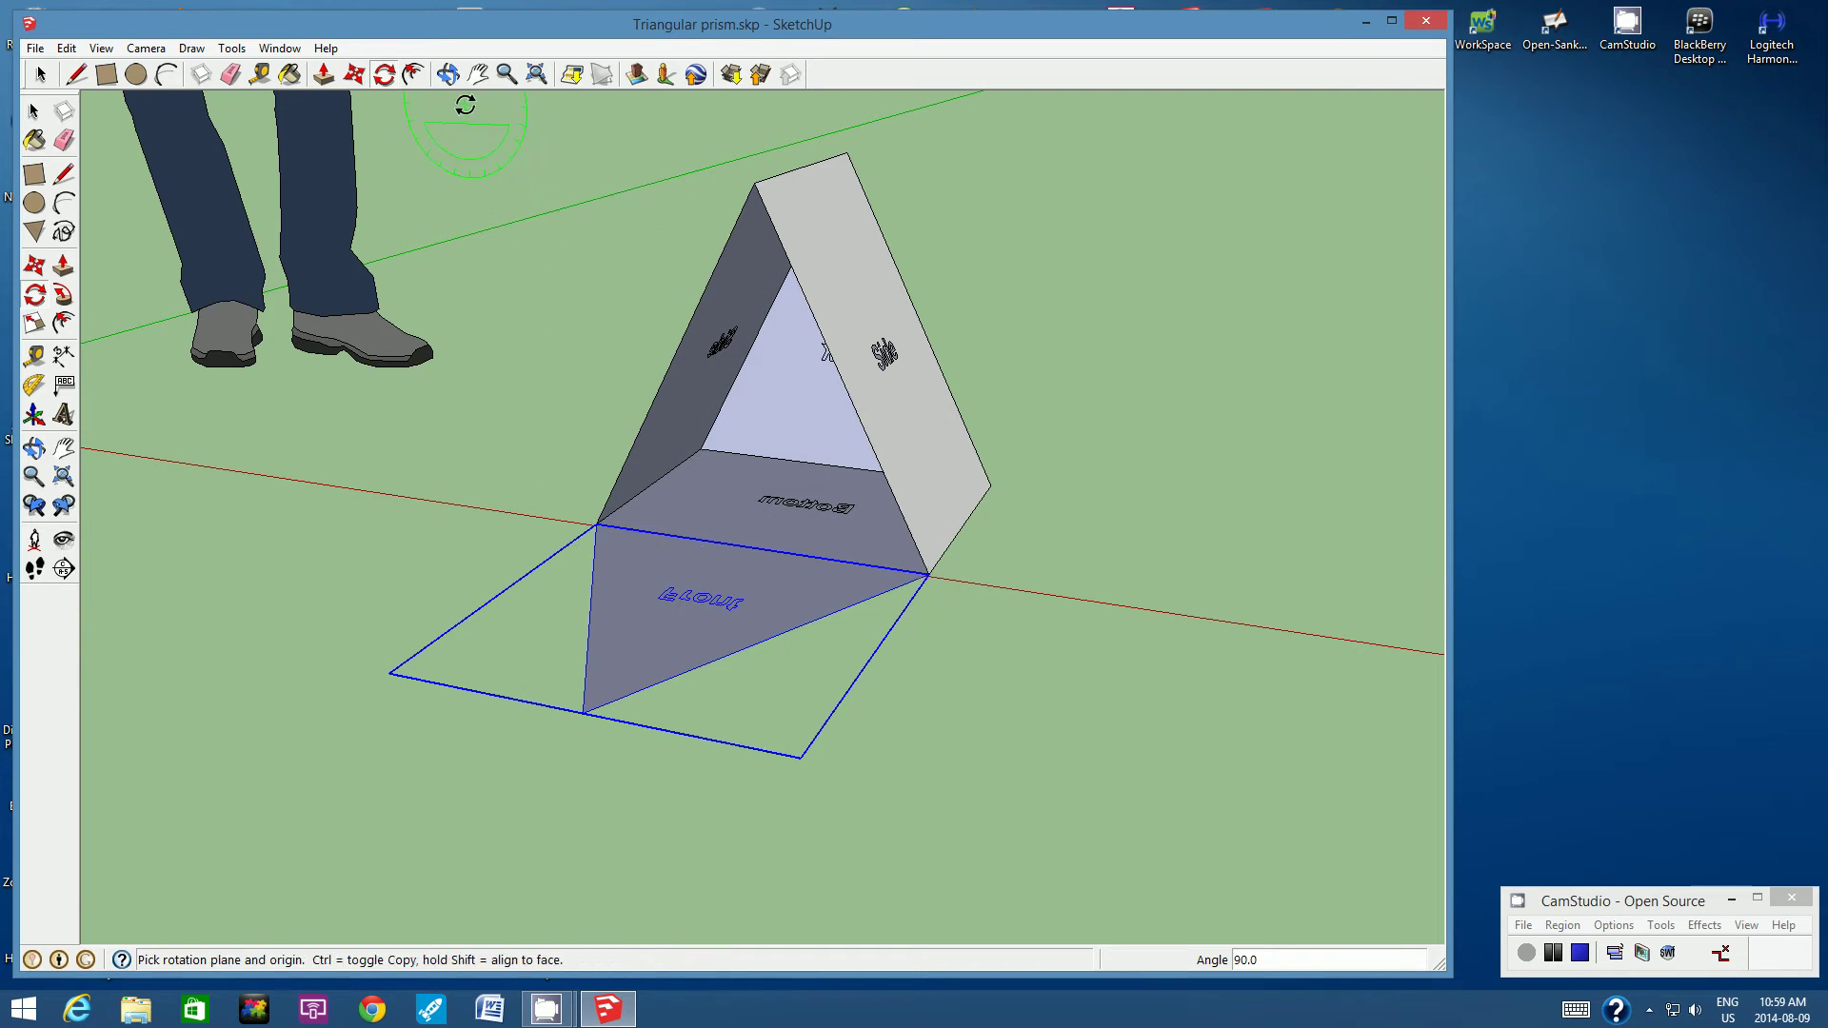
Step: Rotate the "Side" group to the right of the front opening outward about its bottom edge by about 116.6°, flat along the red axis
left_click(448, 74)
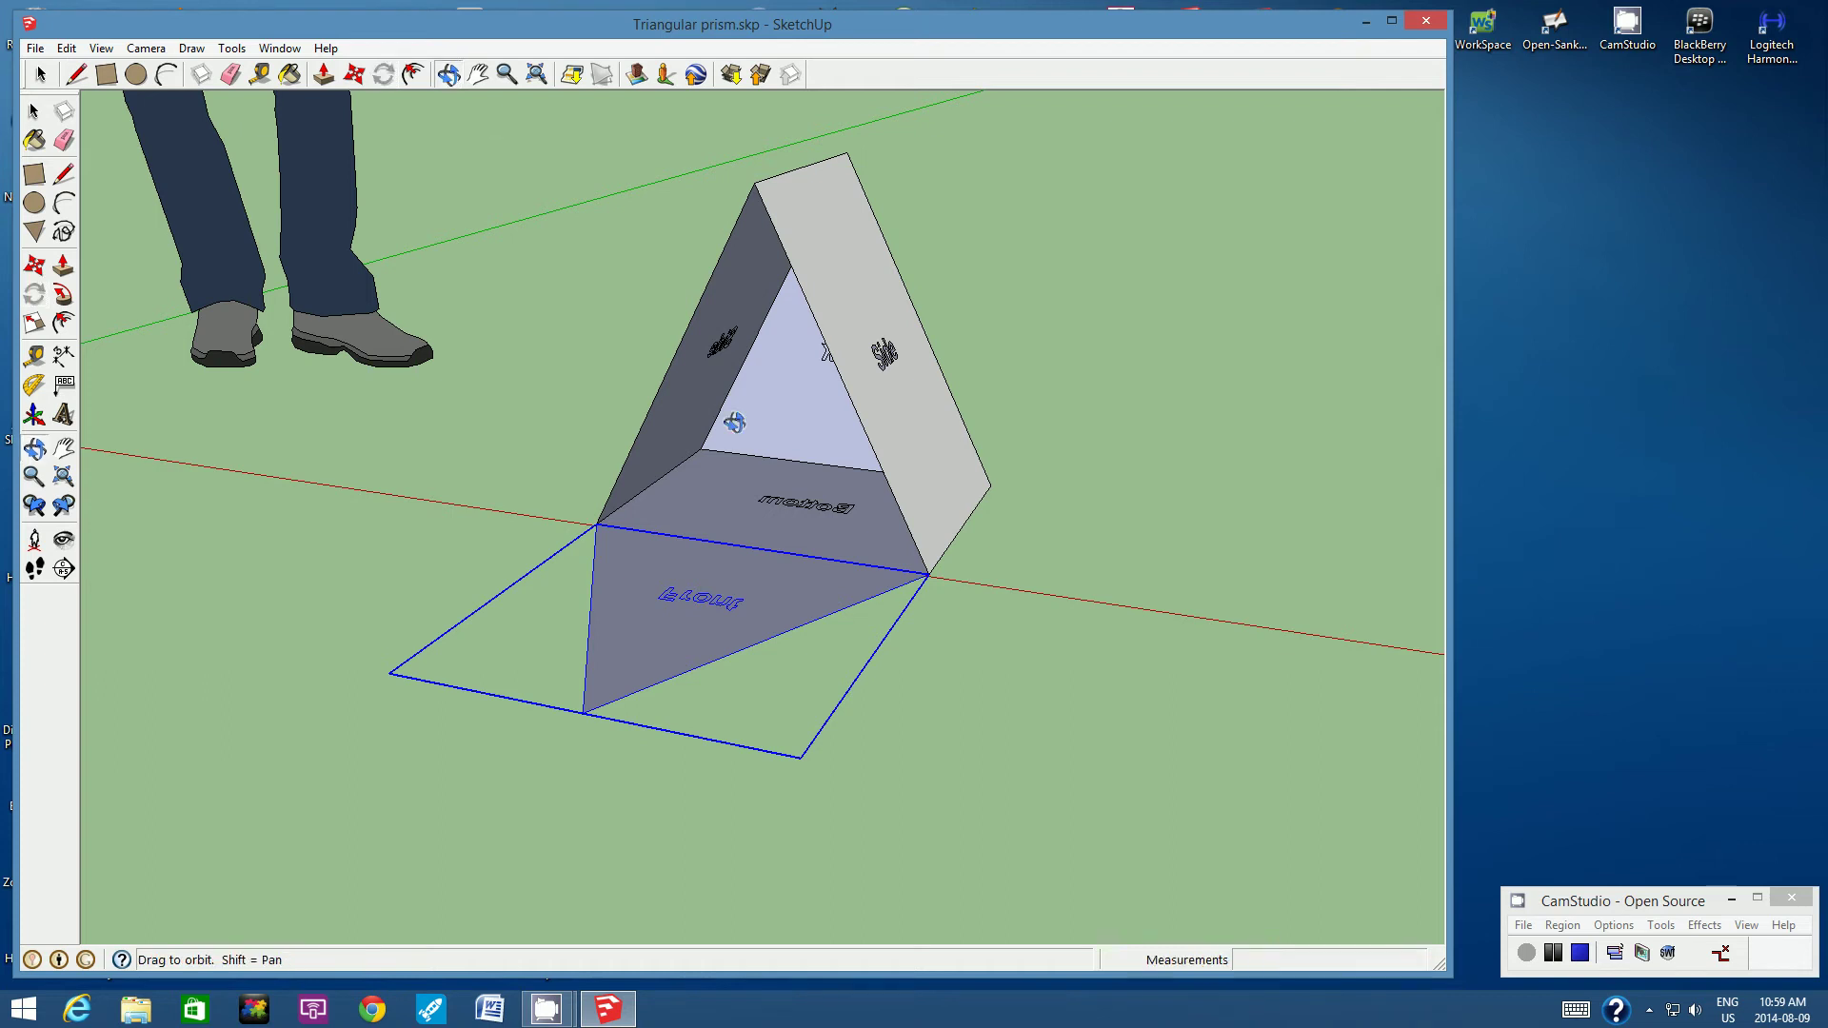
left_click_drag(828, 575, 668, 625)
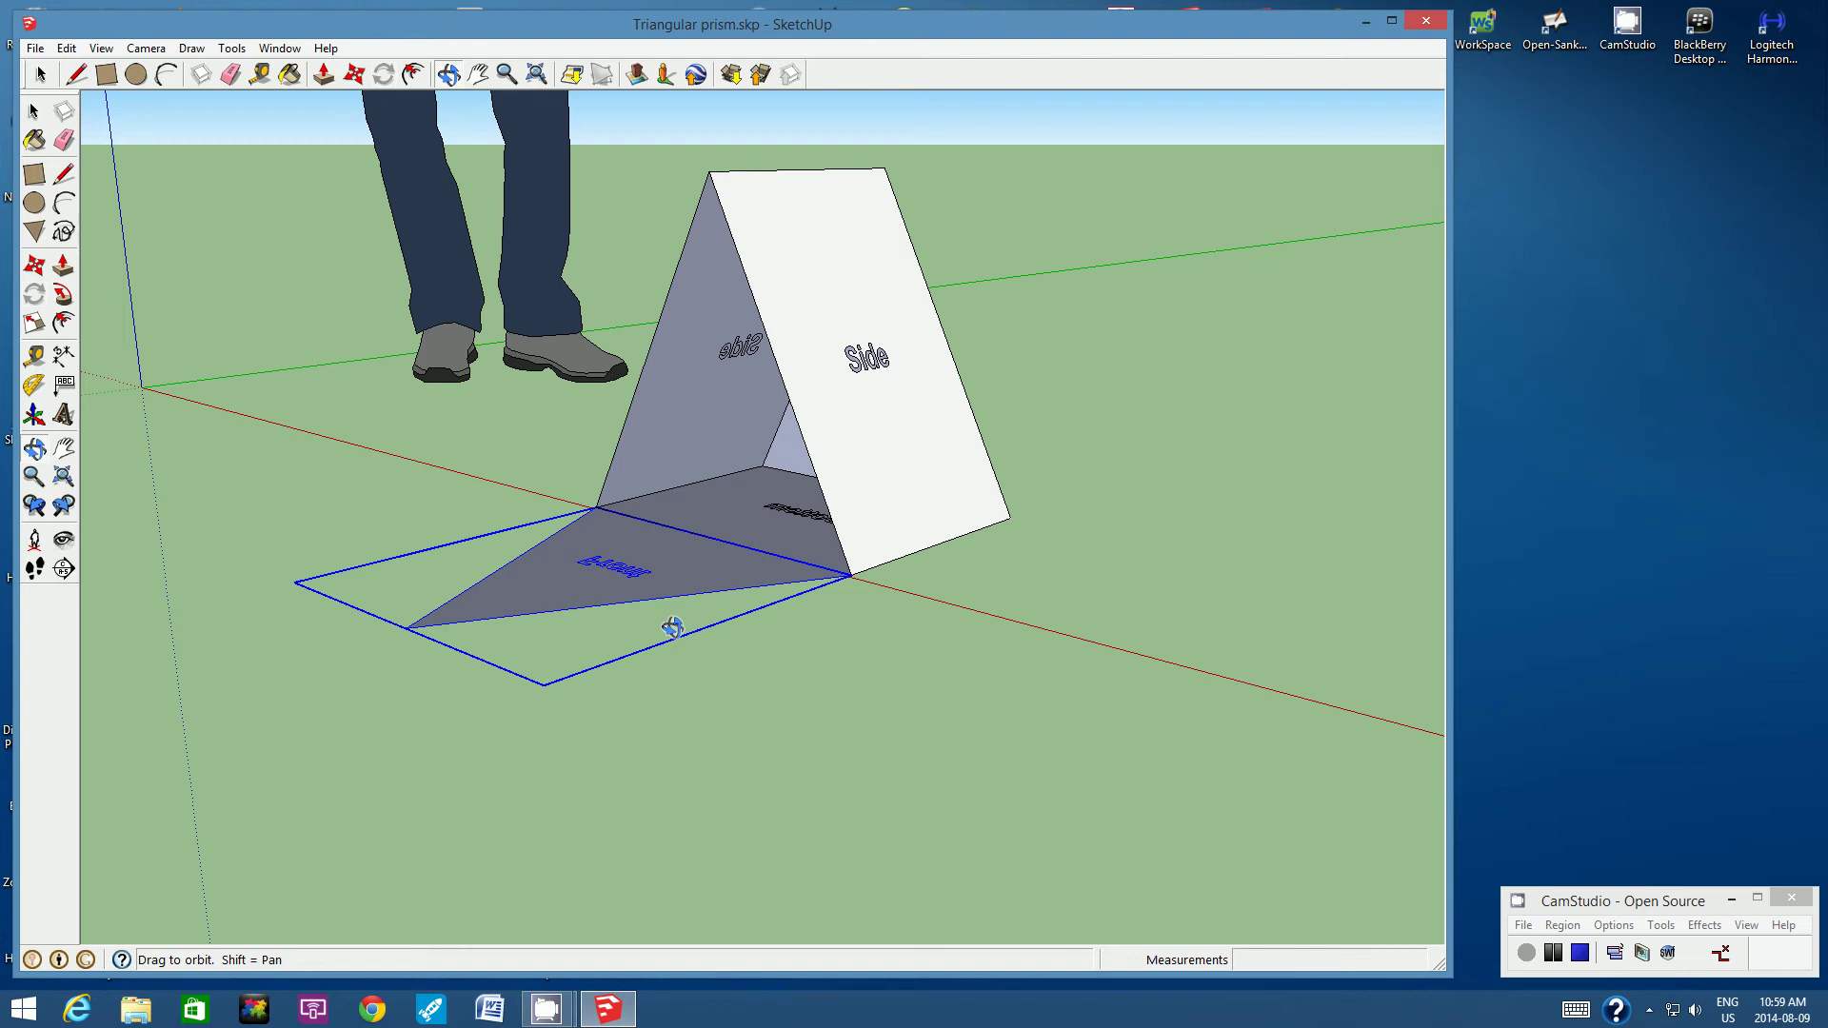
left_click(41, 75)
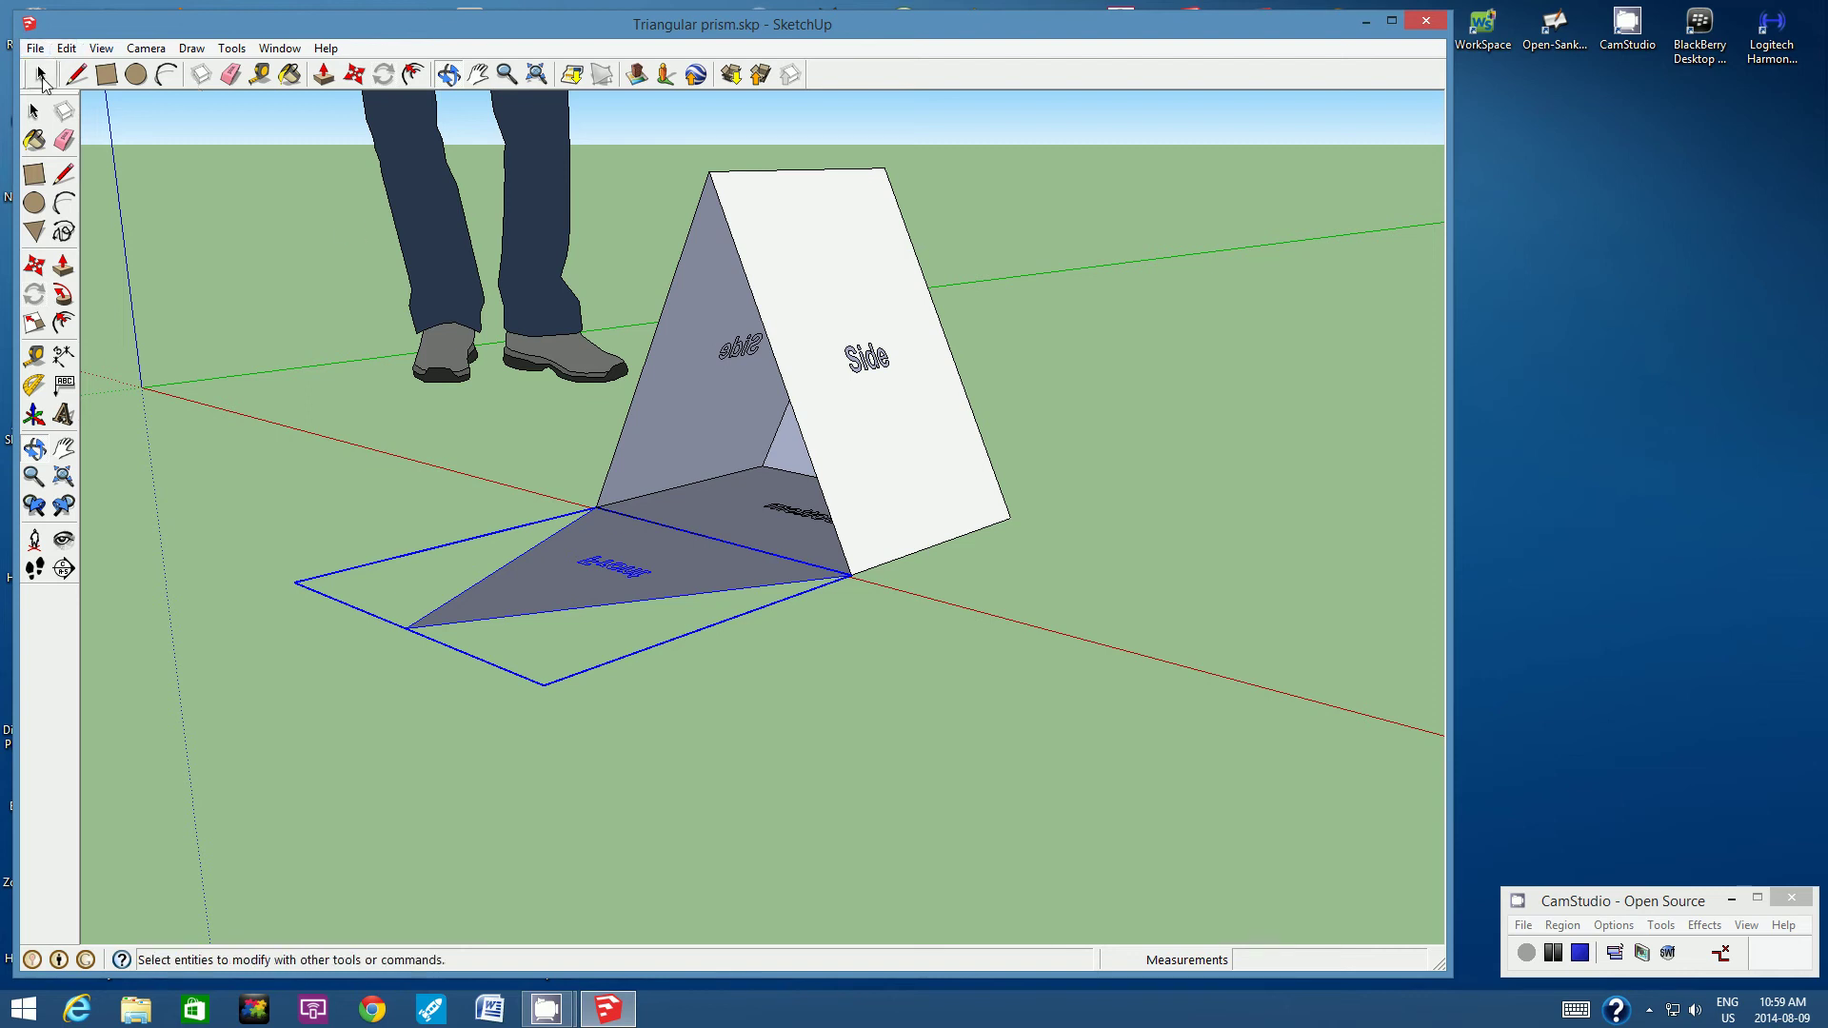
left_click(802, 257)
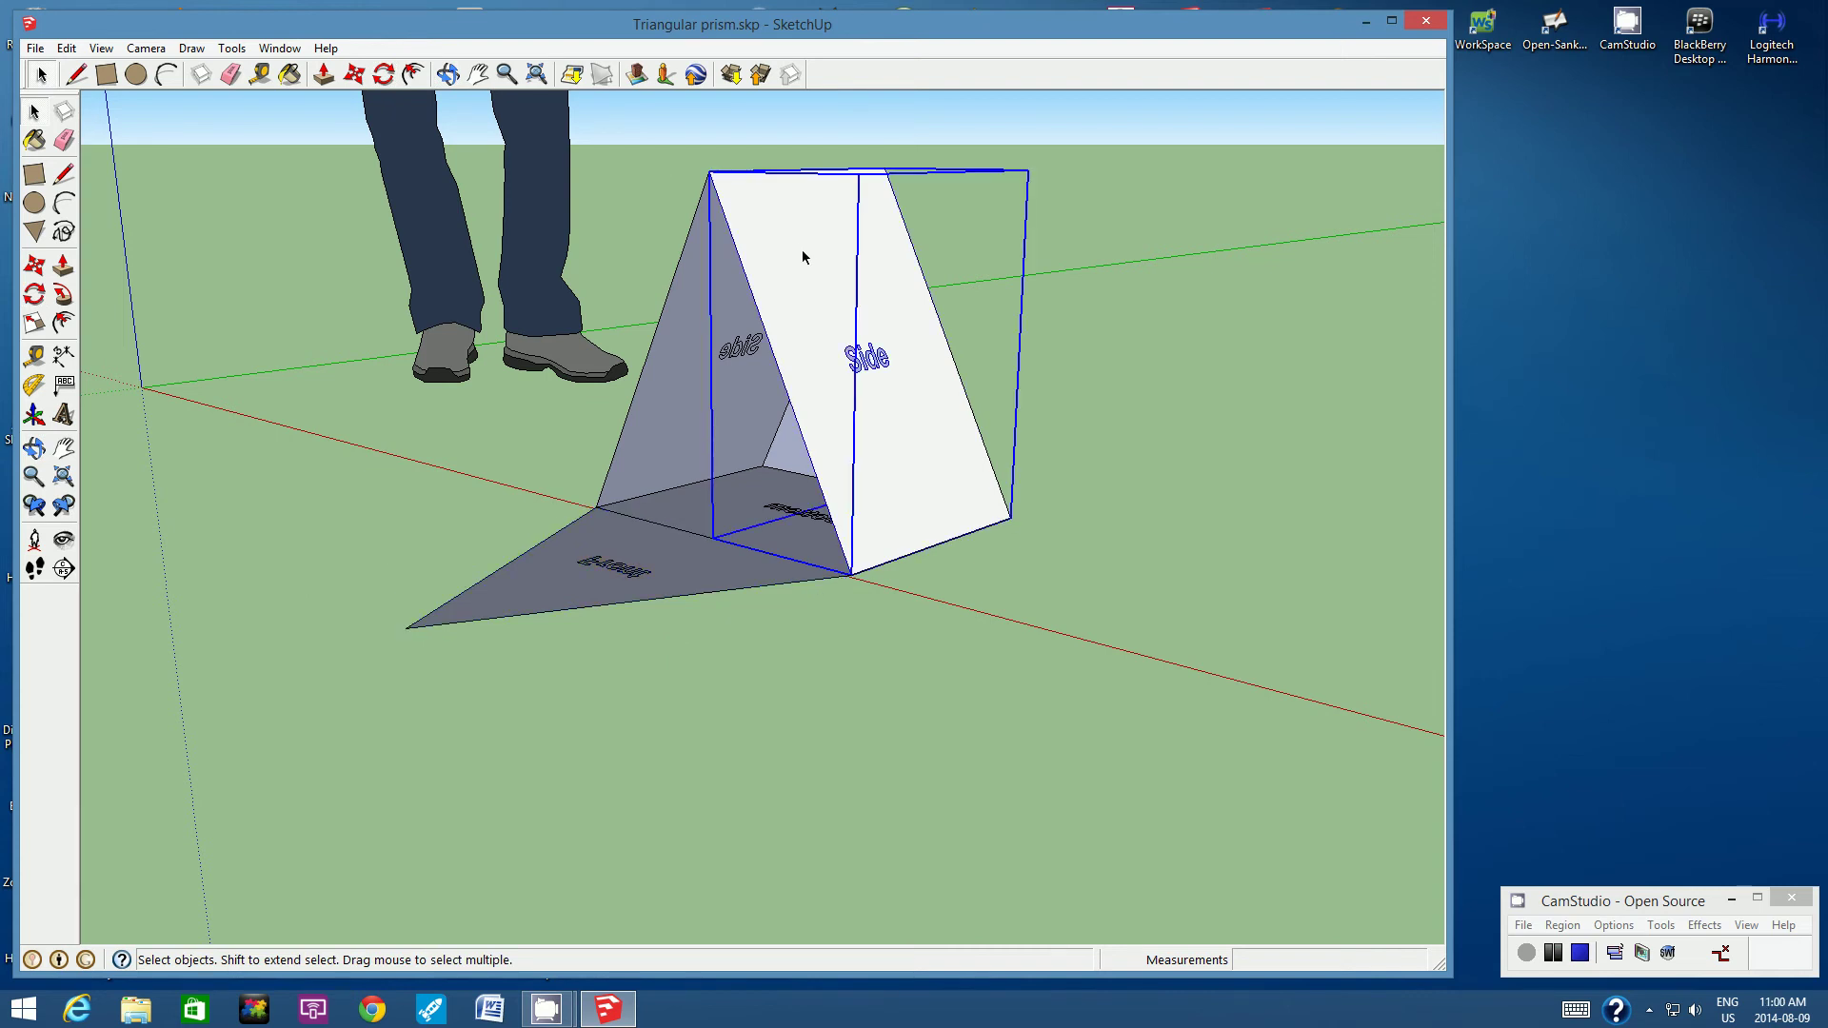
left_click(384, 76)
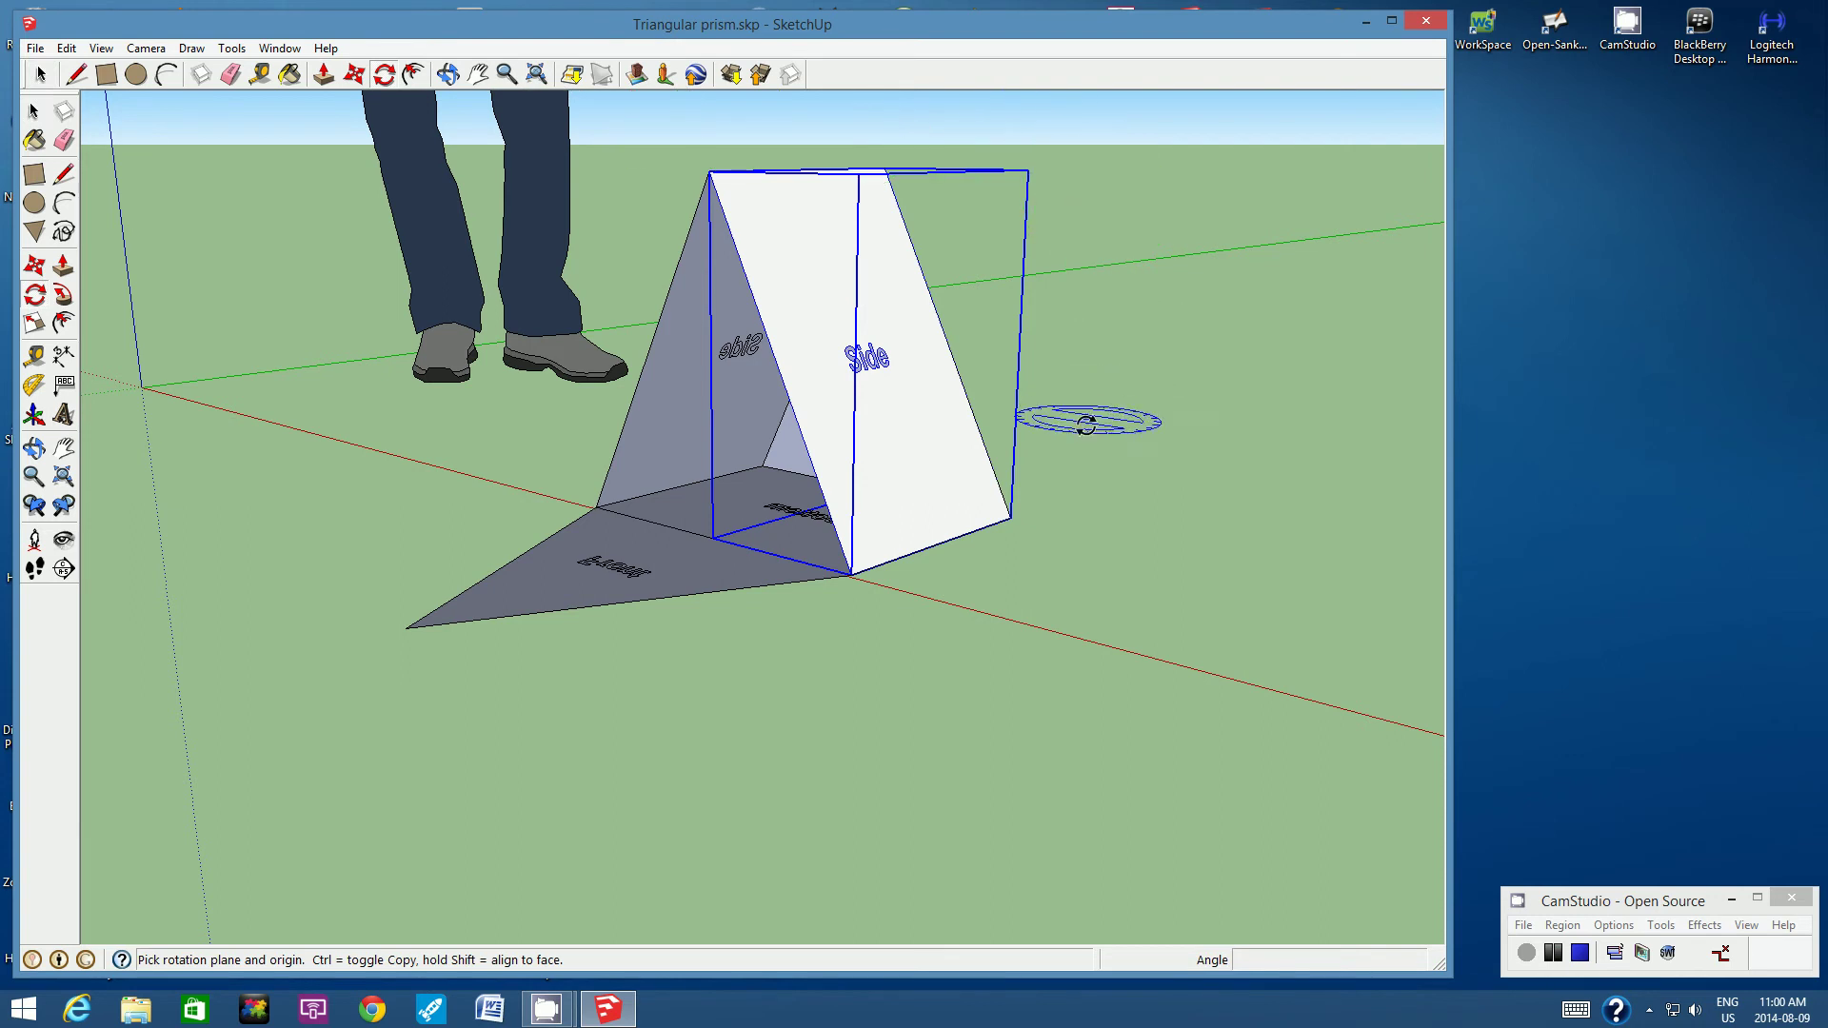
left_click(1009, 517)
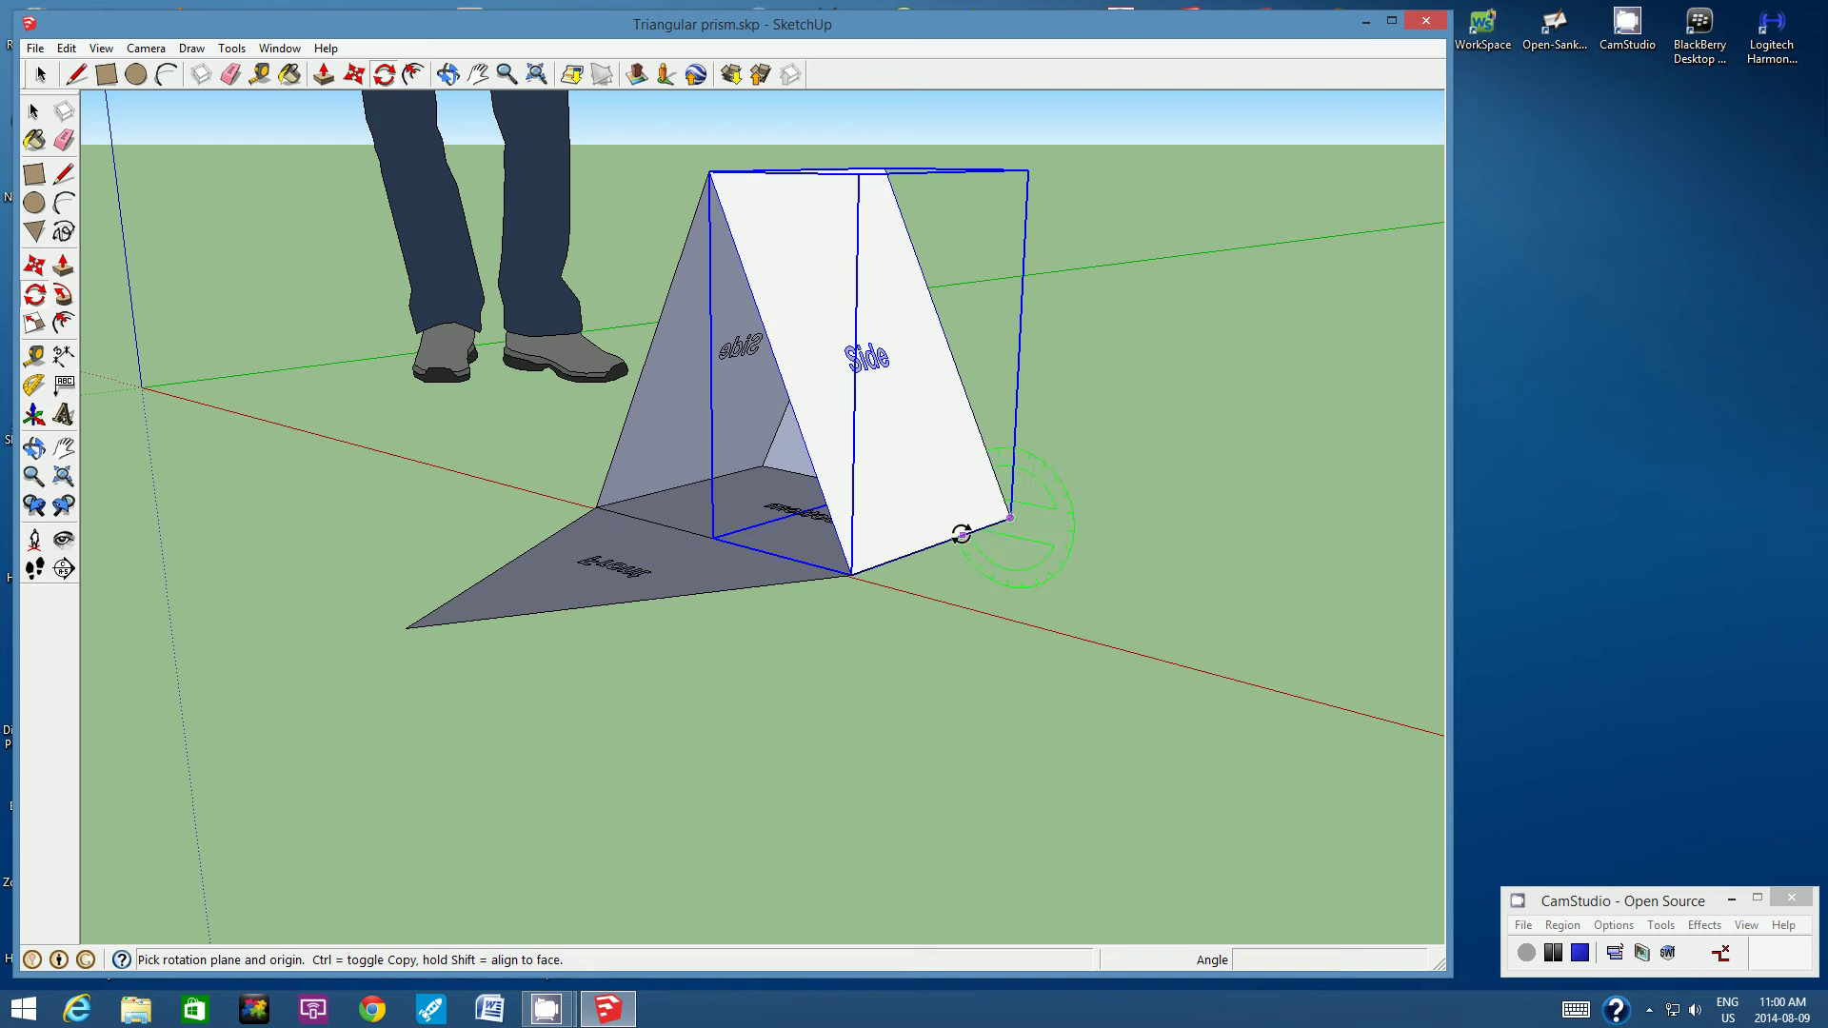
left_click(850, 573)
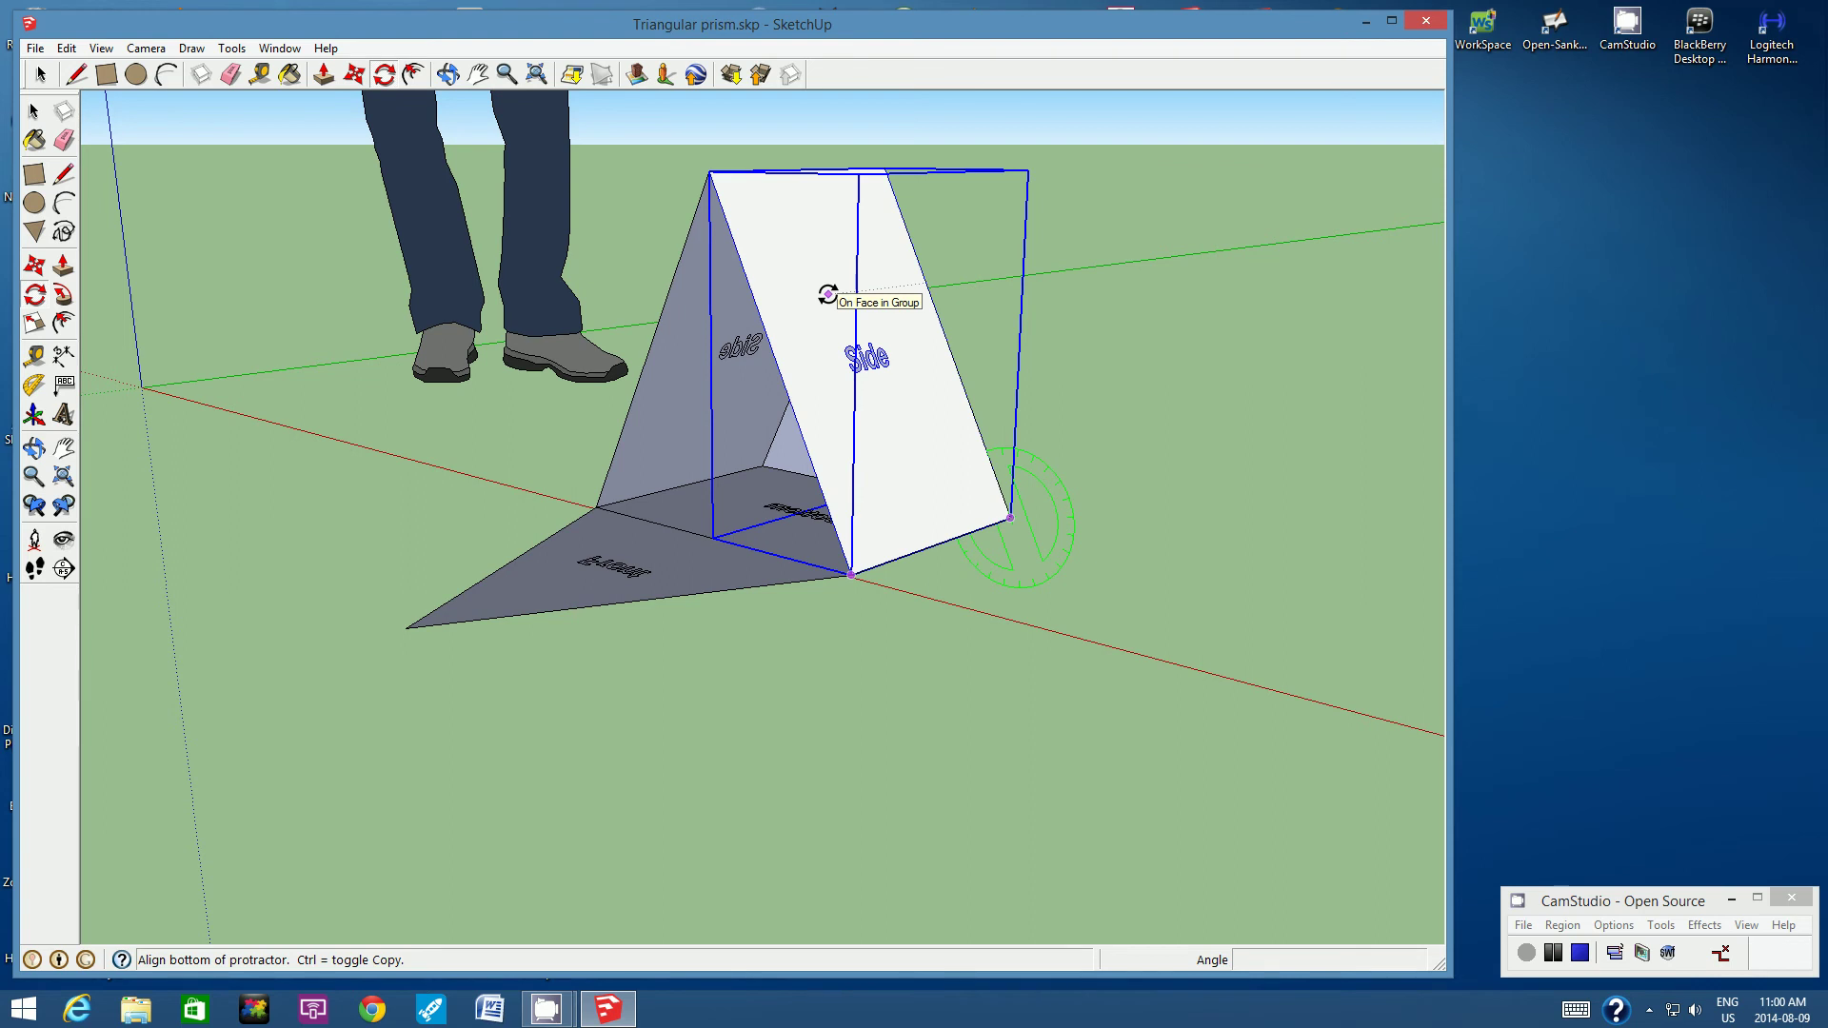
left_click(828, 294)
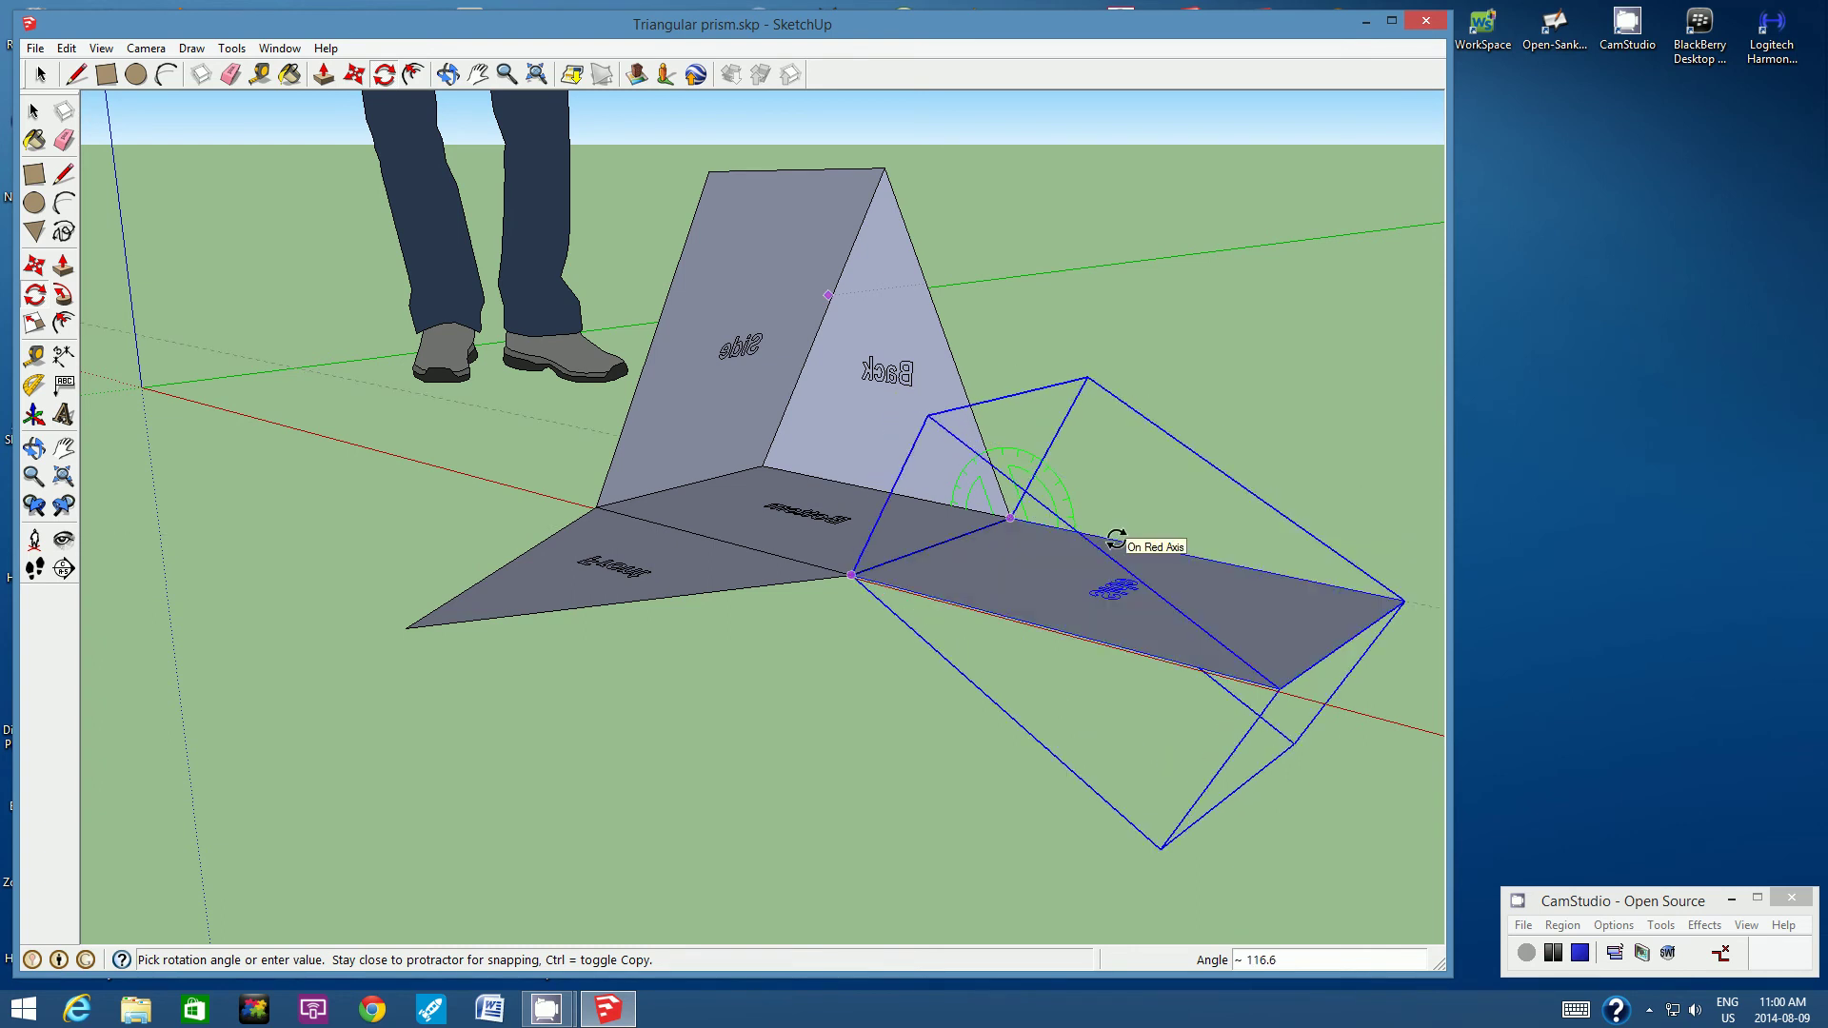
left_click(1117, 539)
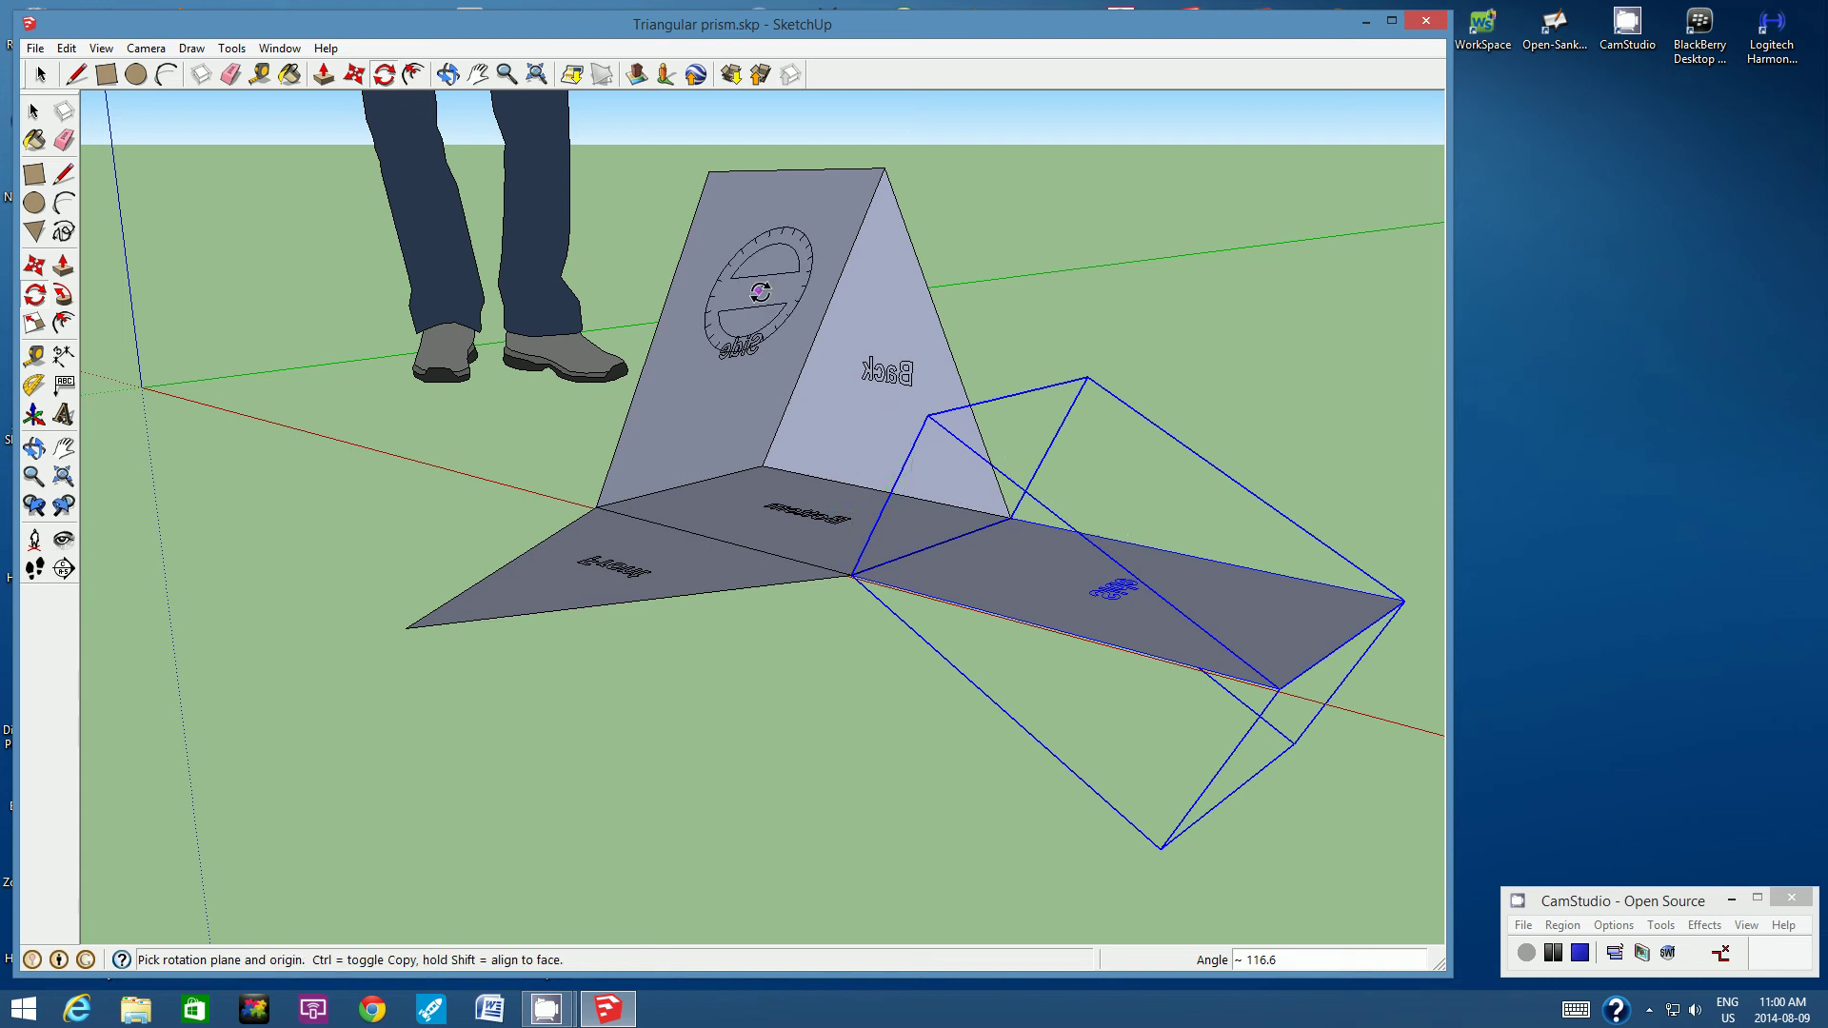
Step: Rotate the "Back" triangular group 90° outward about its bottom edge so it lies flat on the ground
key("o")
left_click_drag(1280, 482, 472, 493)
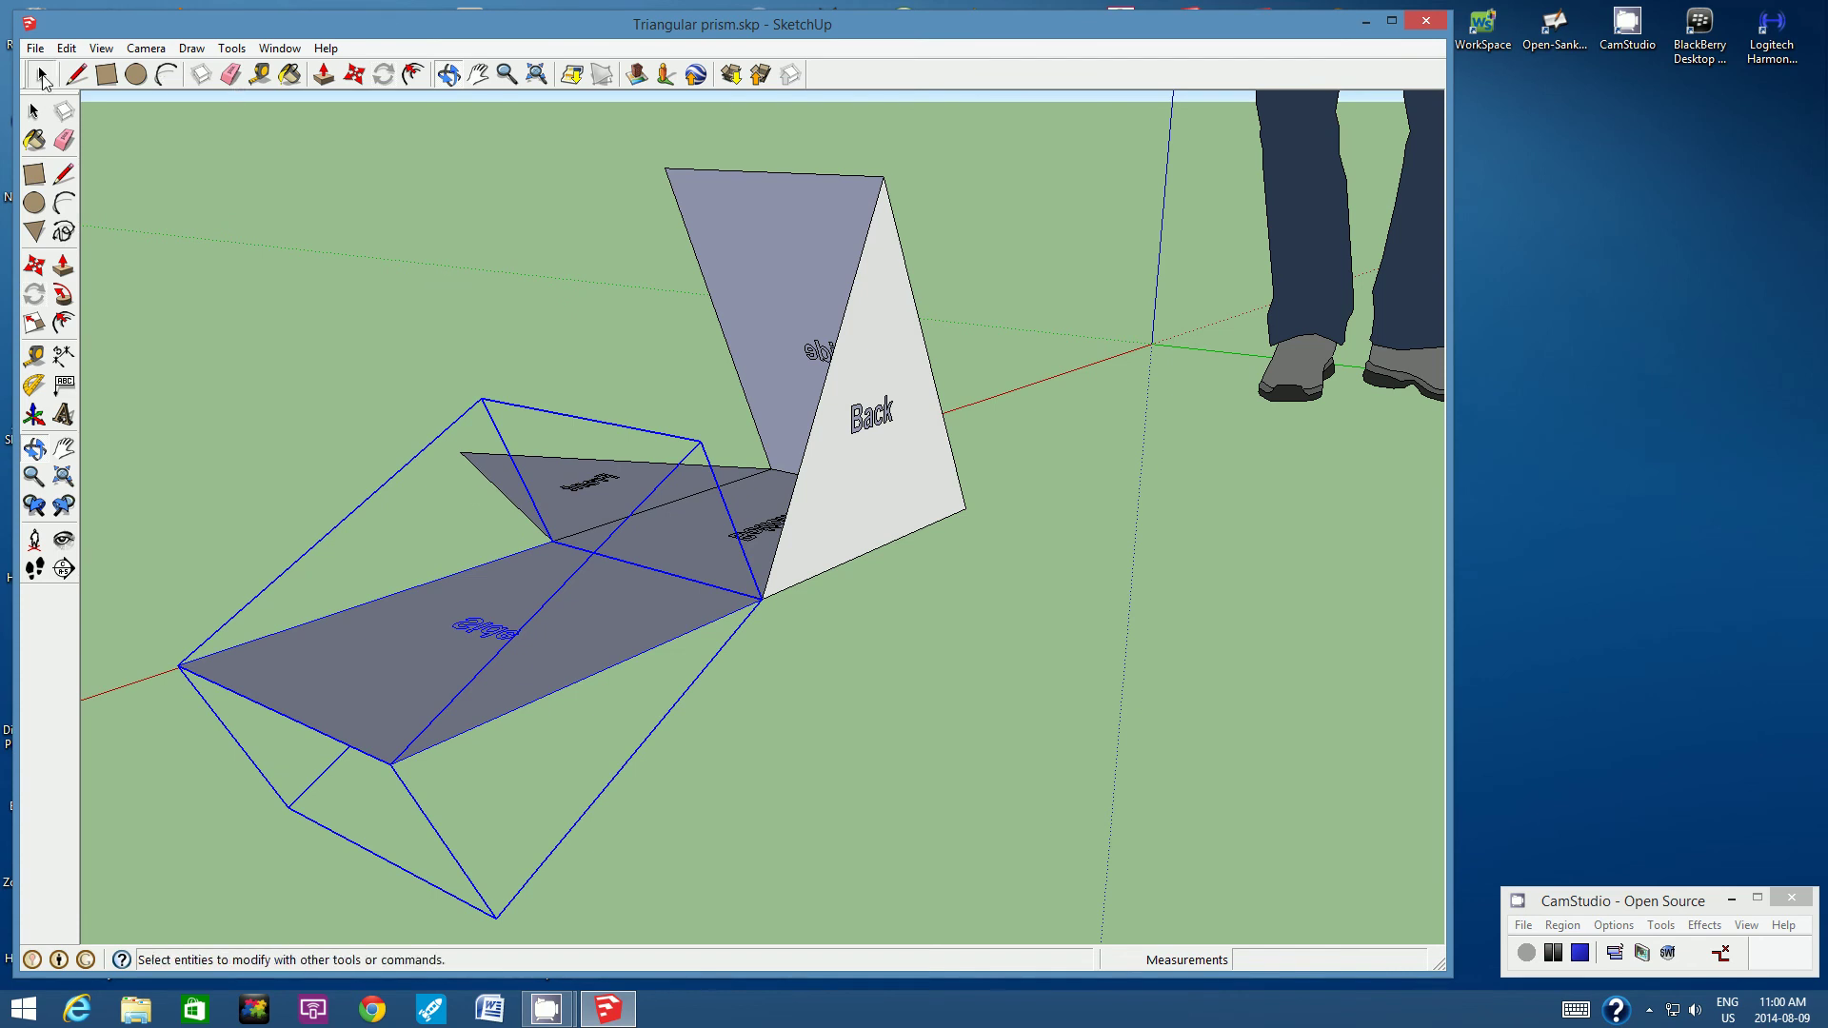
left_click(40, 75)
left_click(891, 349)
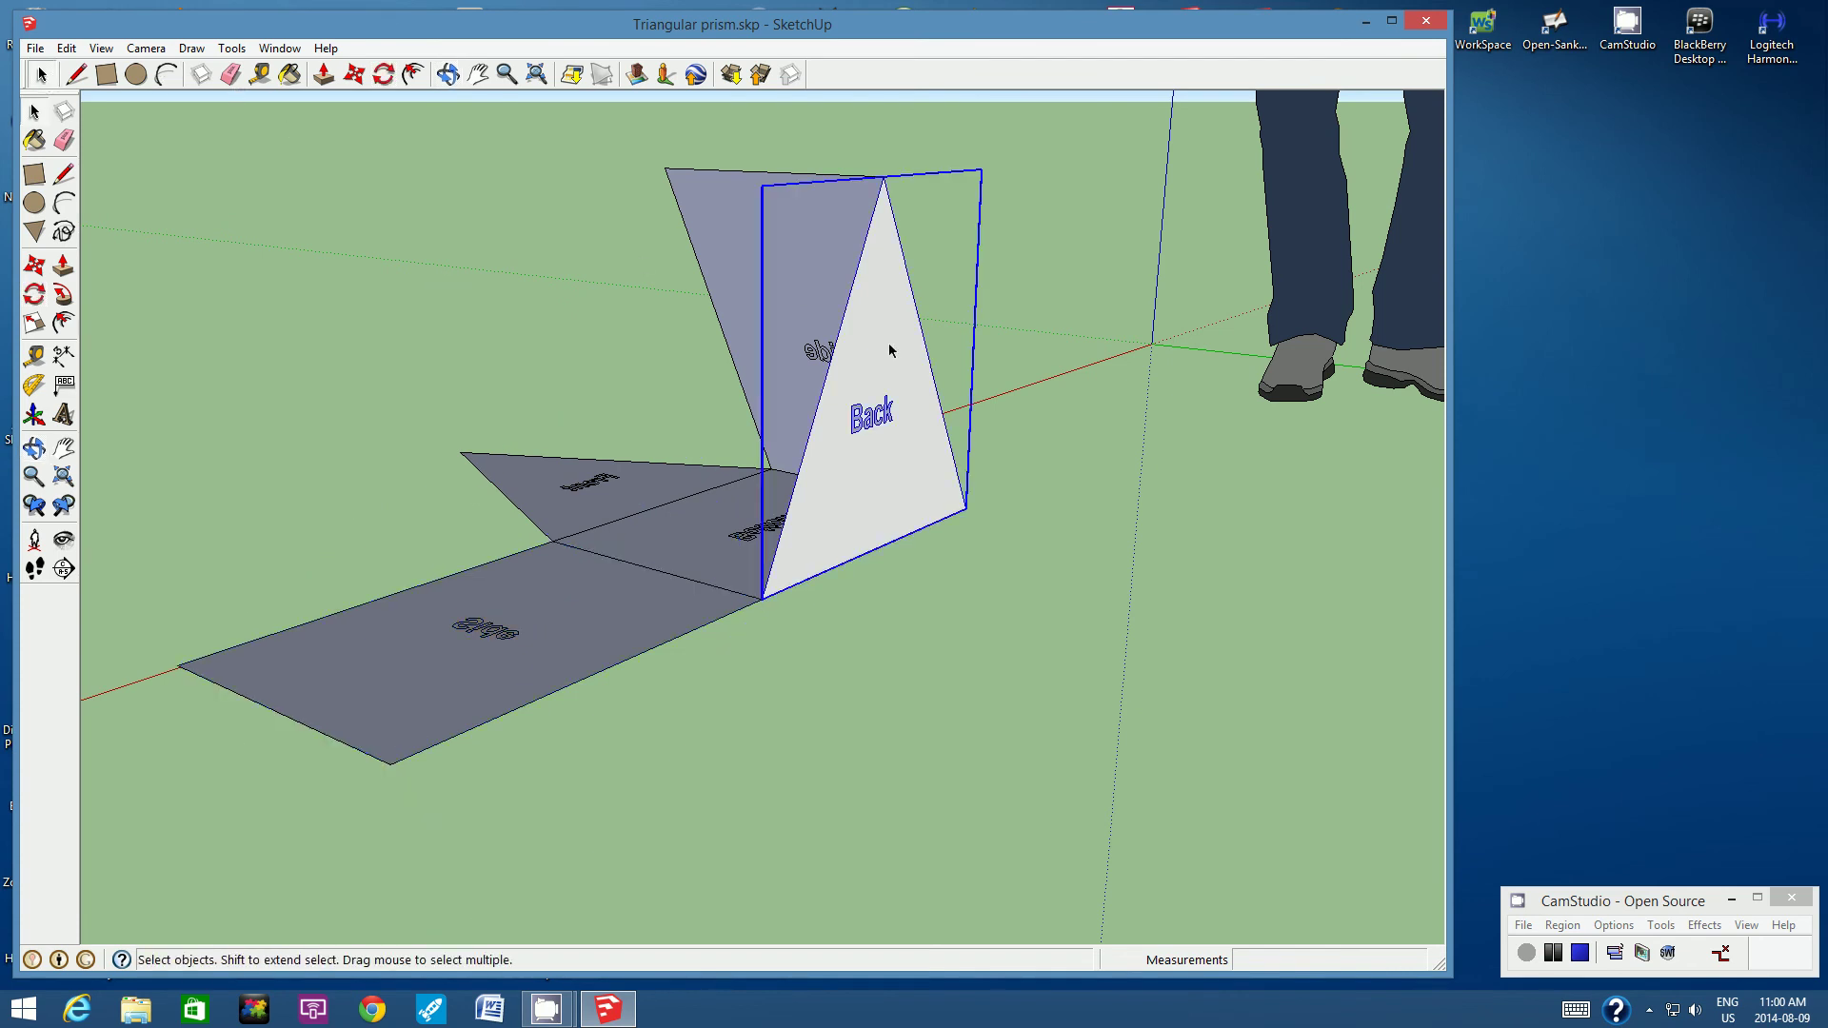
left_click(385, 76)
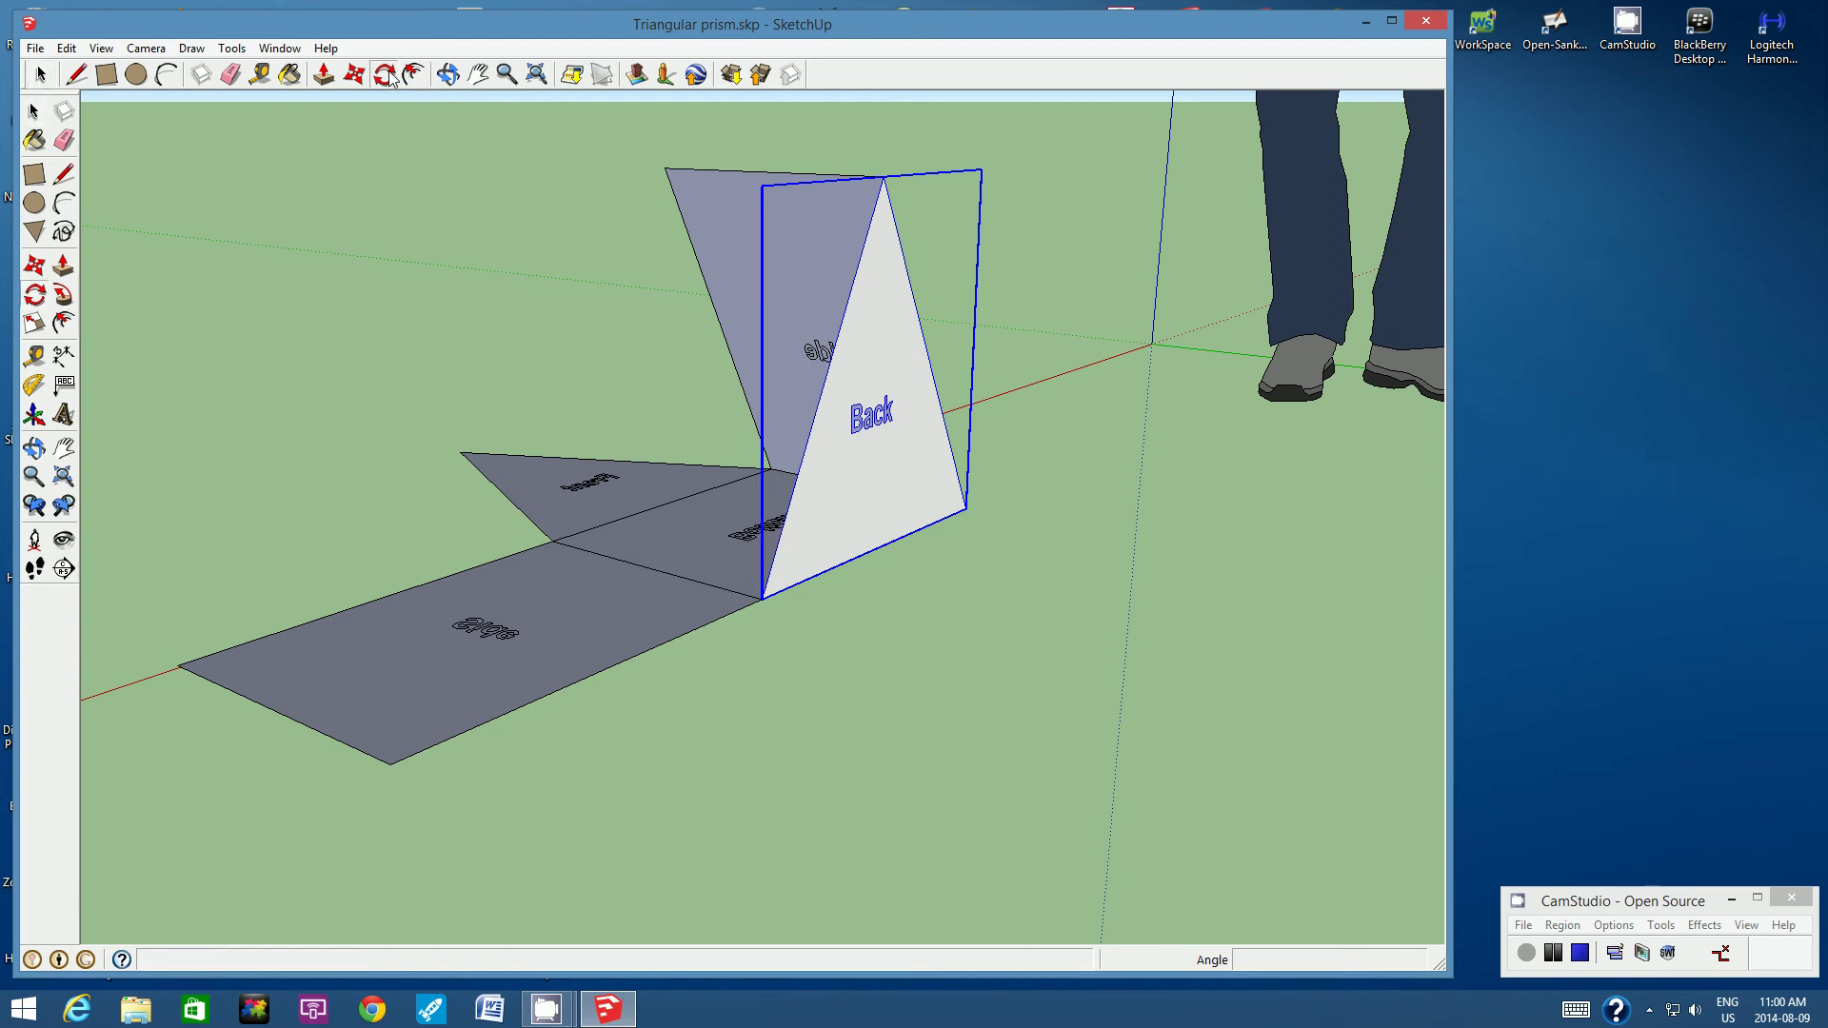
left_click(965, 508)
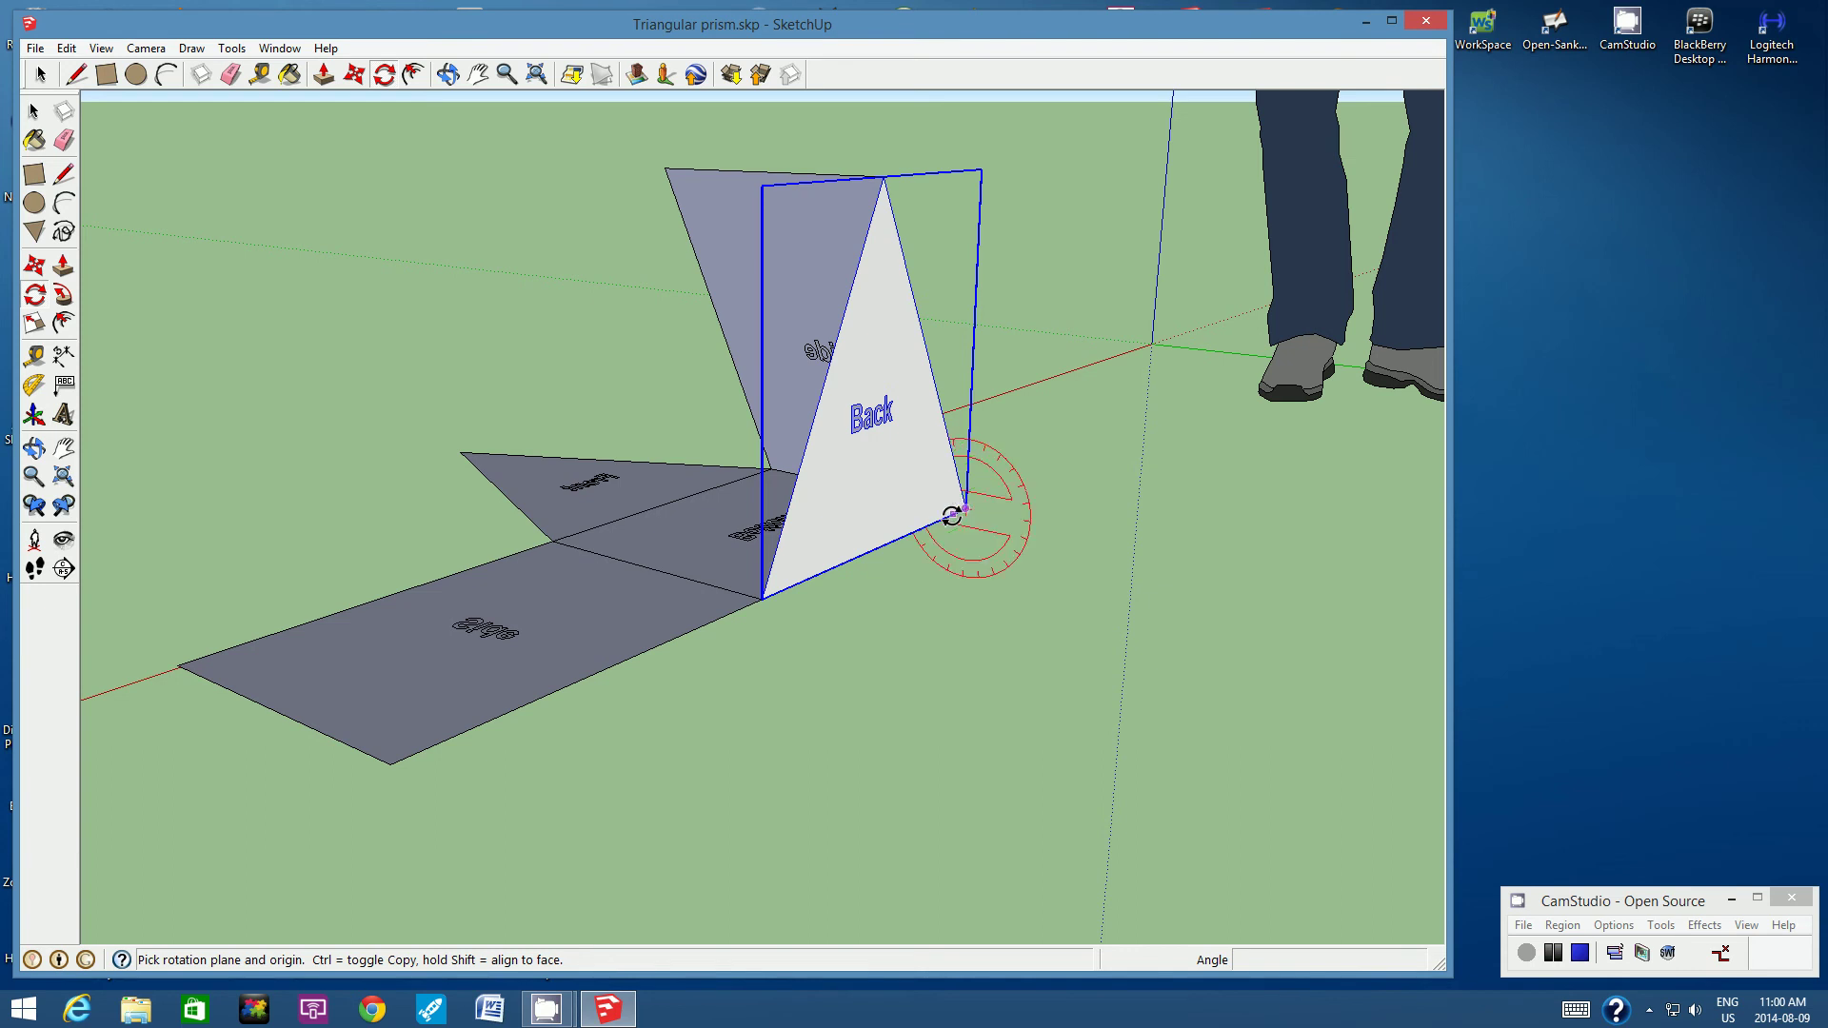
left_click(764, 599)
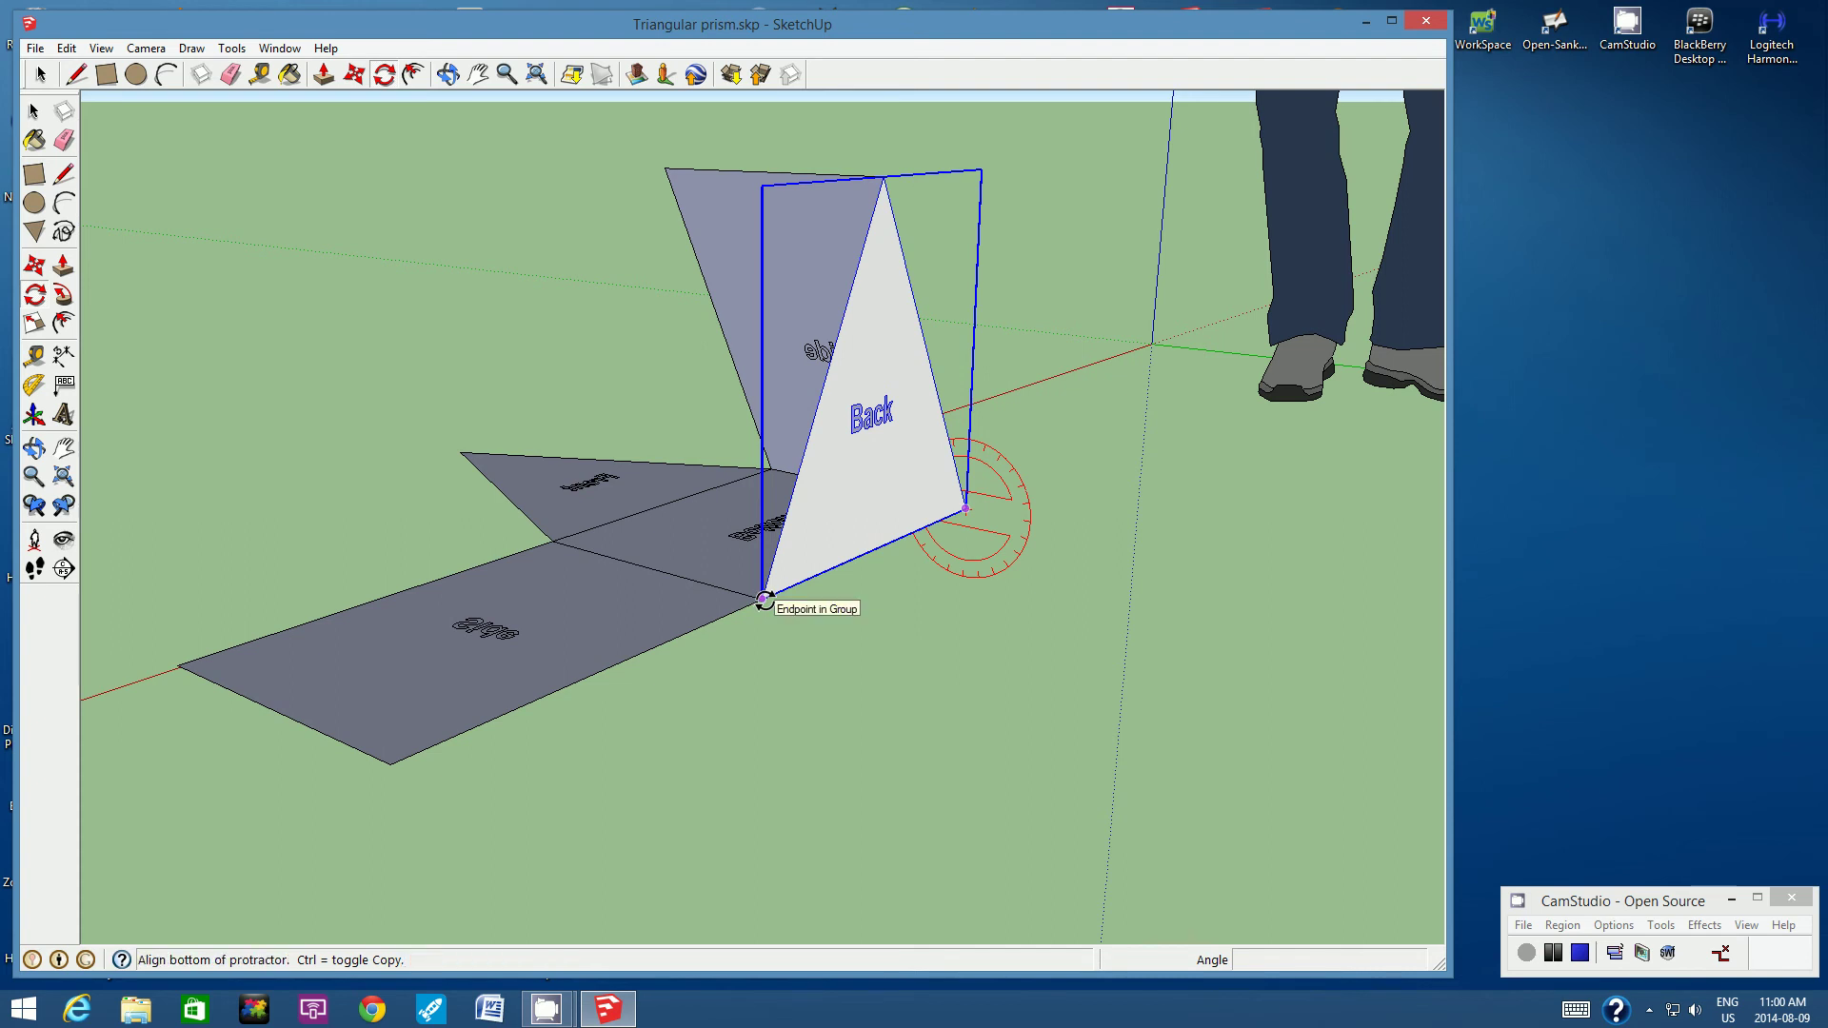
left_click(867, 370)
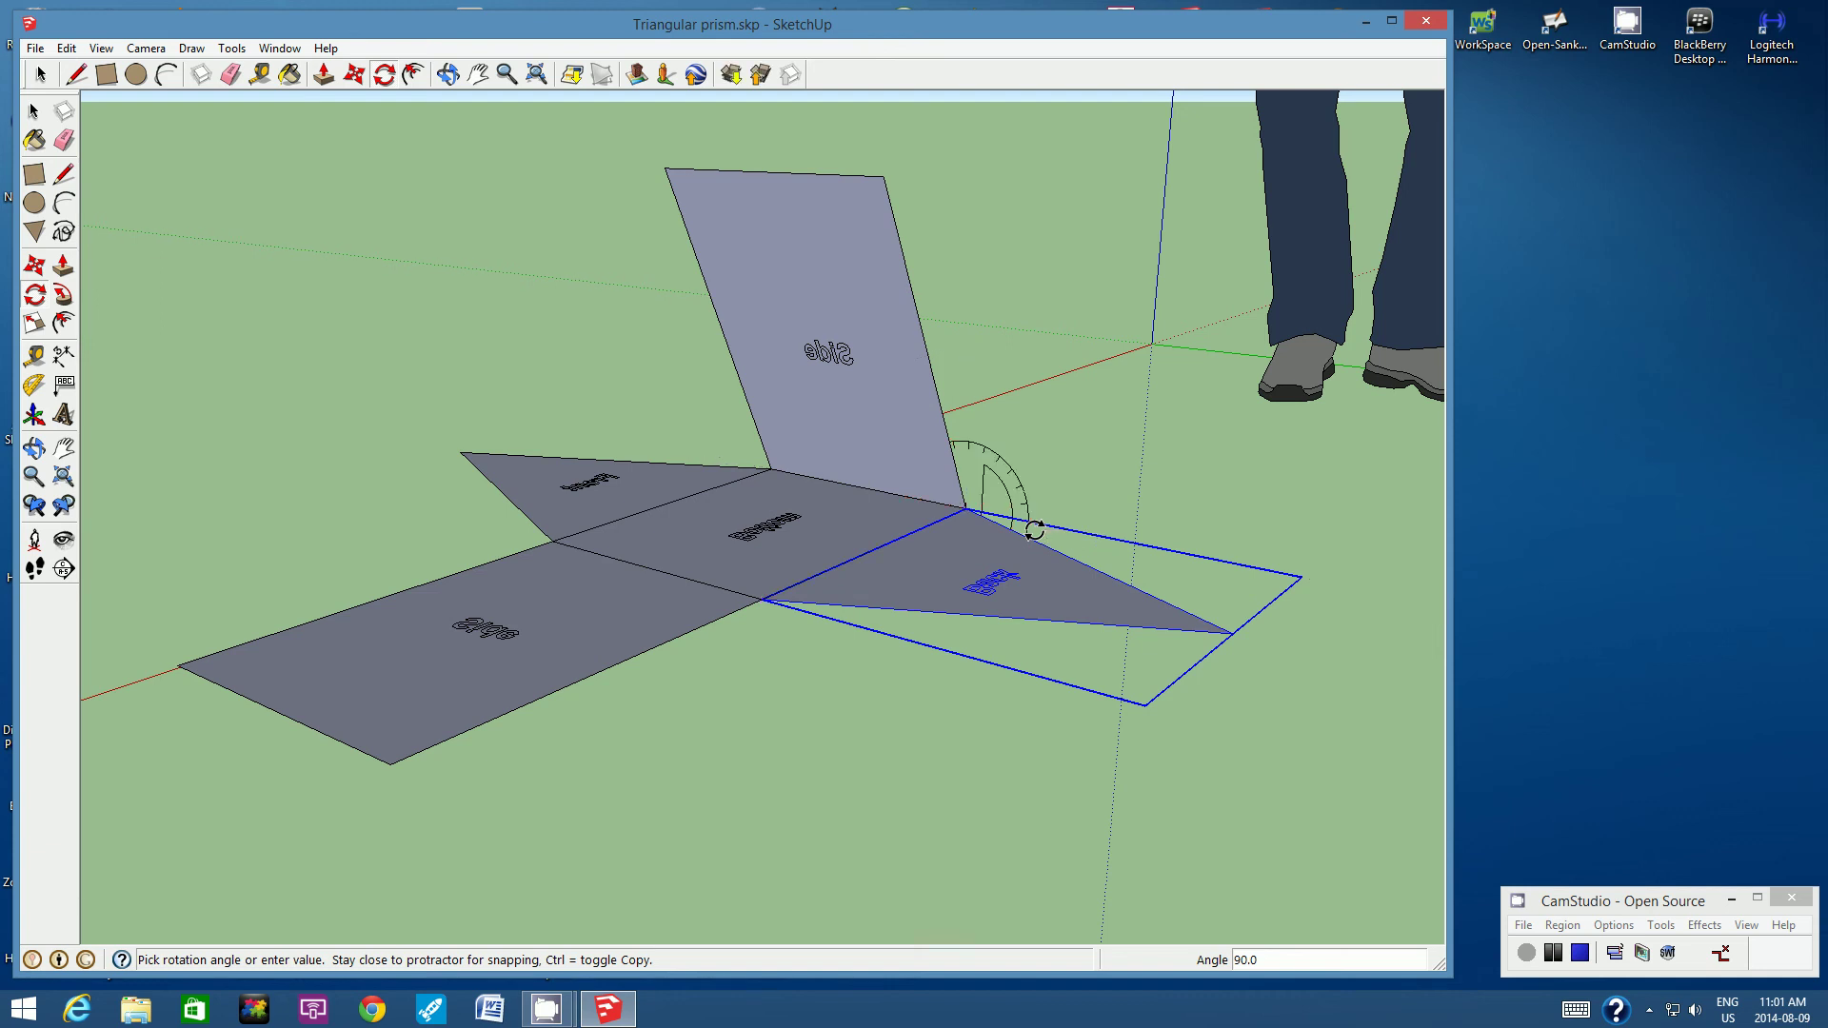
left_click(1034, 530)
Step: Rotate the remaining upright "Side" group outward about its bottom edge by about 116.6° so it lies flat along the red axis, and deselect it
left_click(449, 74)
left_click_drag(767, 379, 763, 450)
left_click_drag(1052, 464, 526, 462)
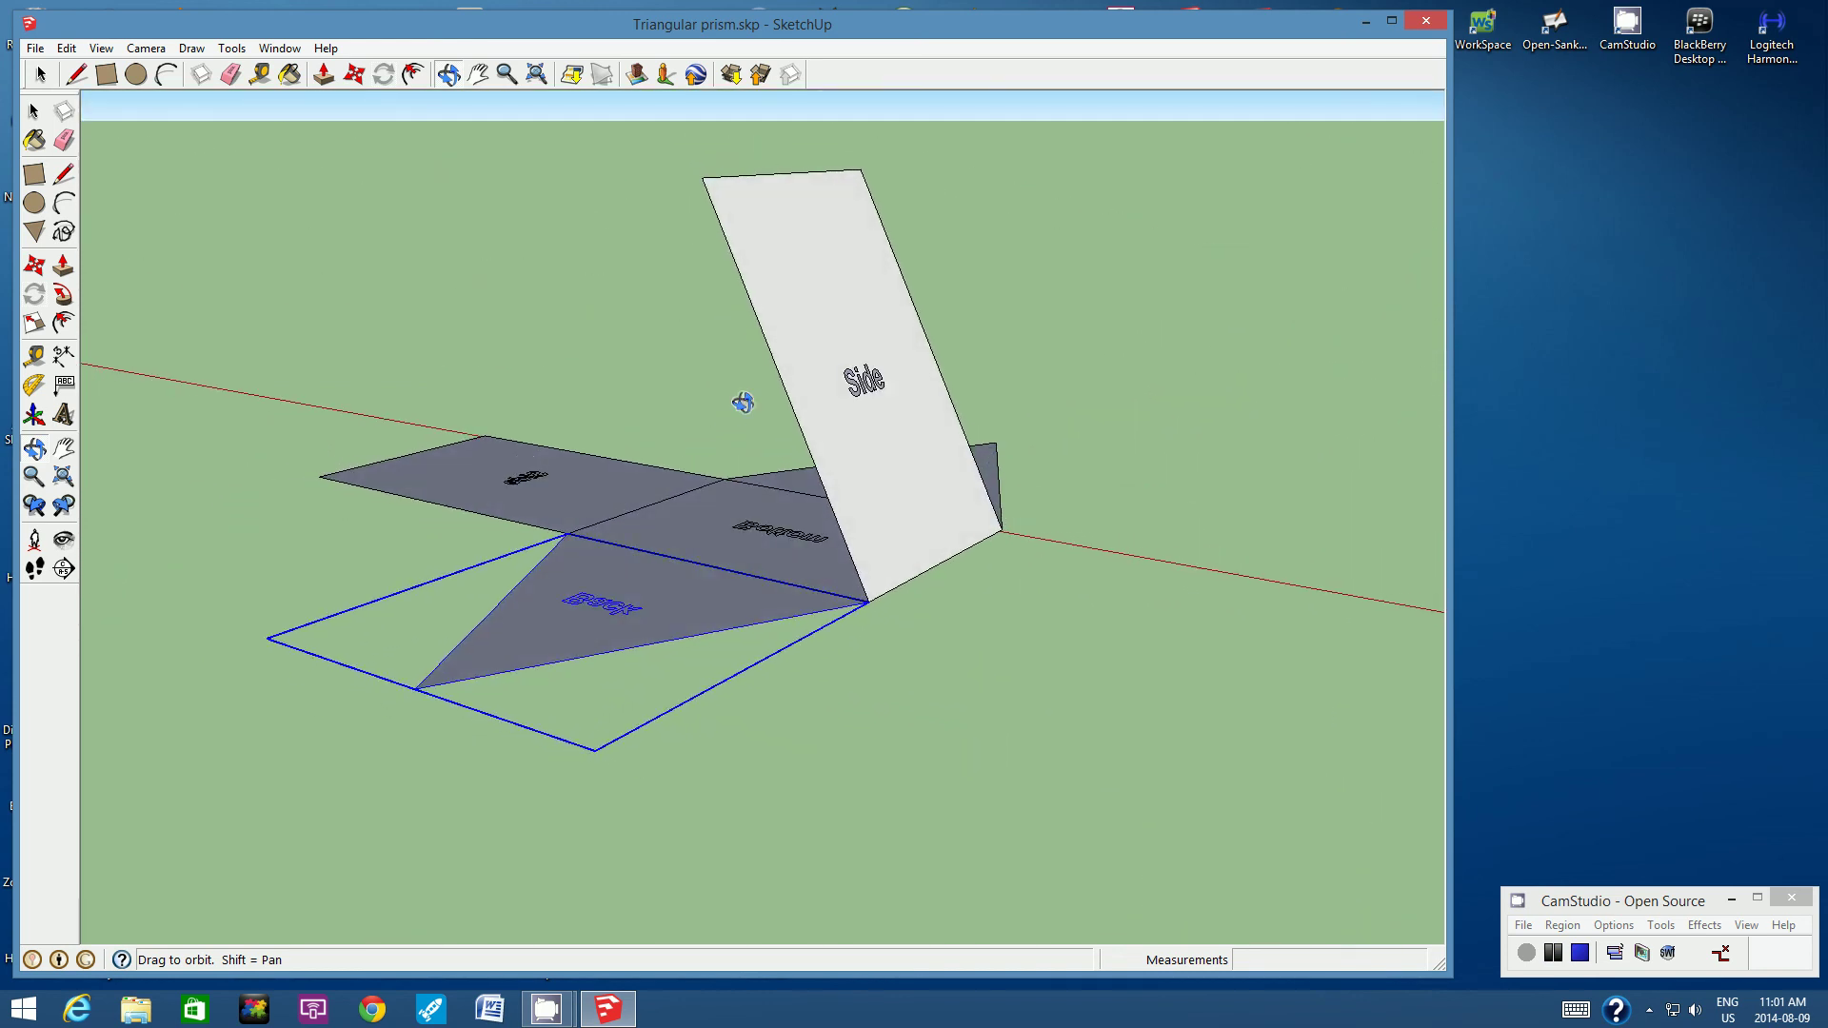
left_click_drag(743, 400, 671, 427)
left_click(41, 76)
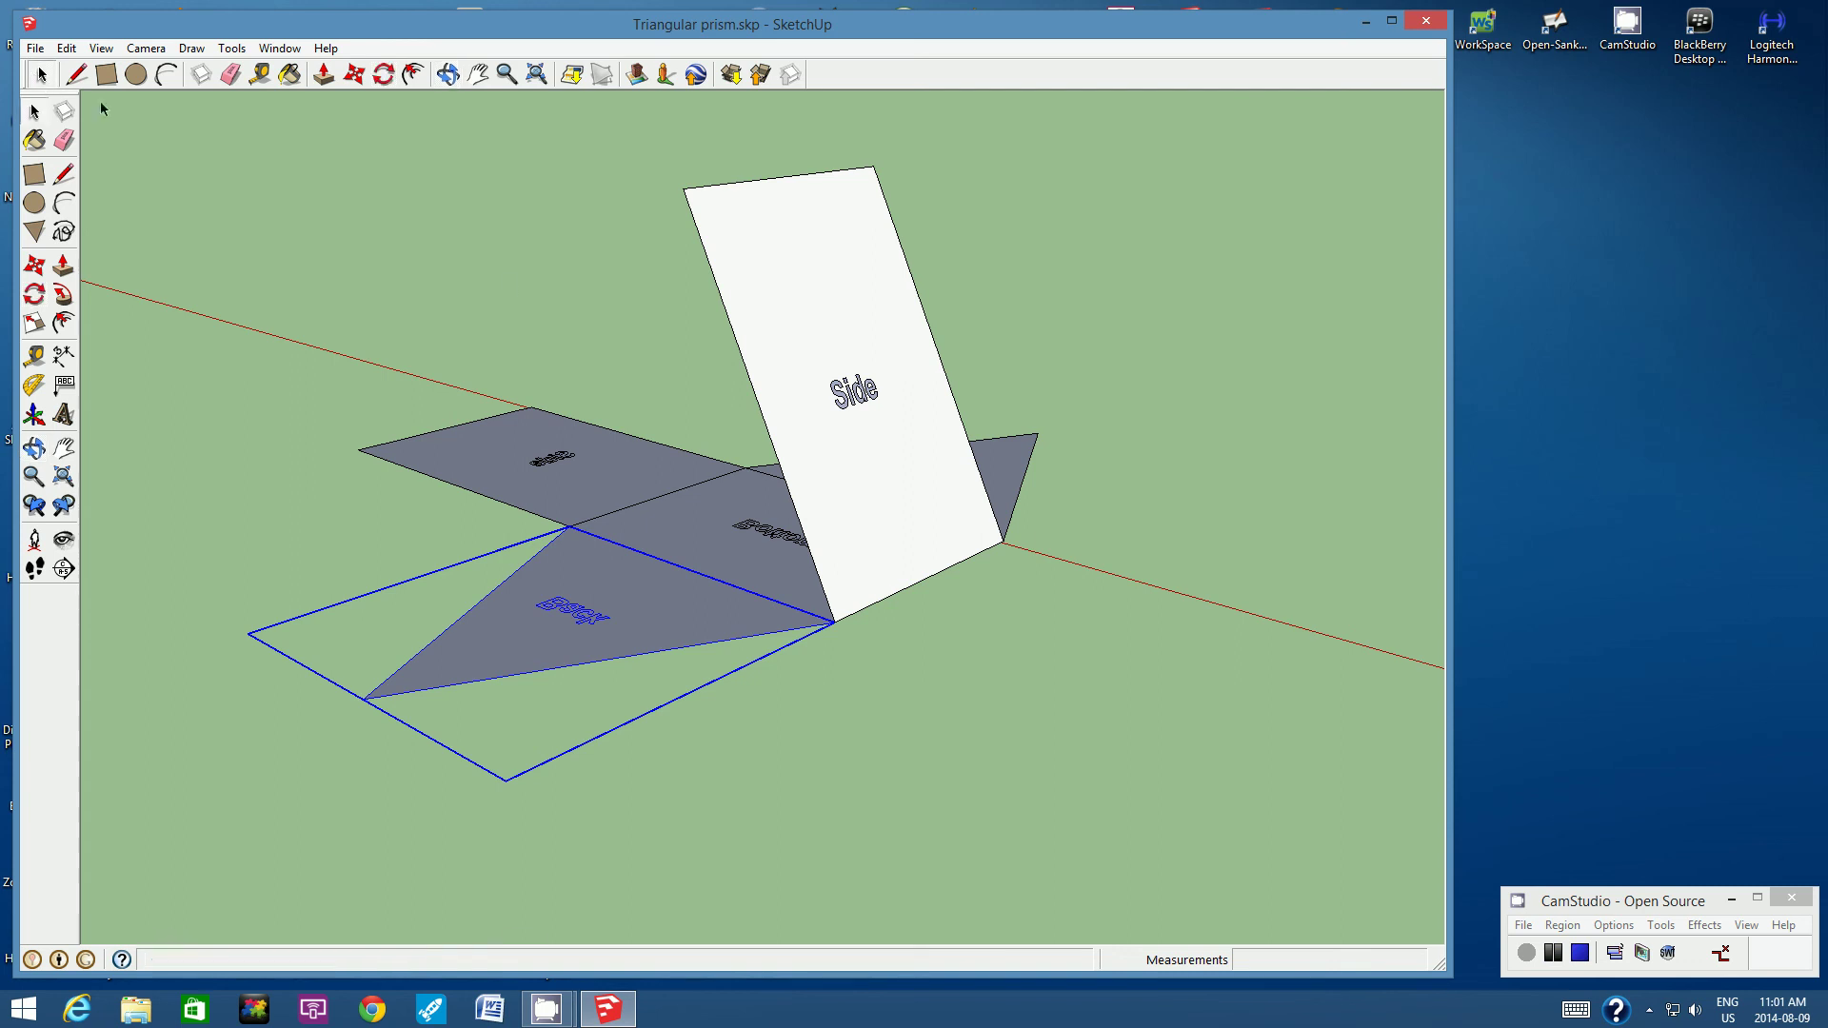
left_click(789, 305)
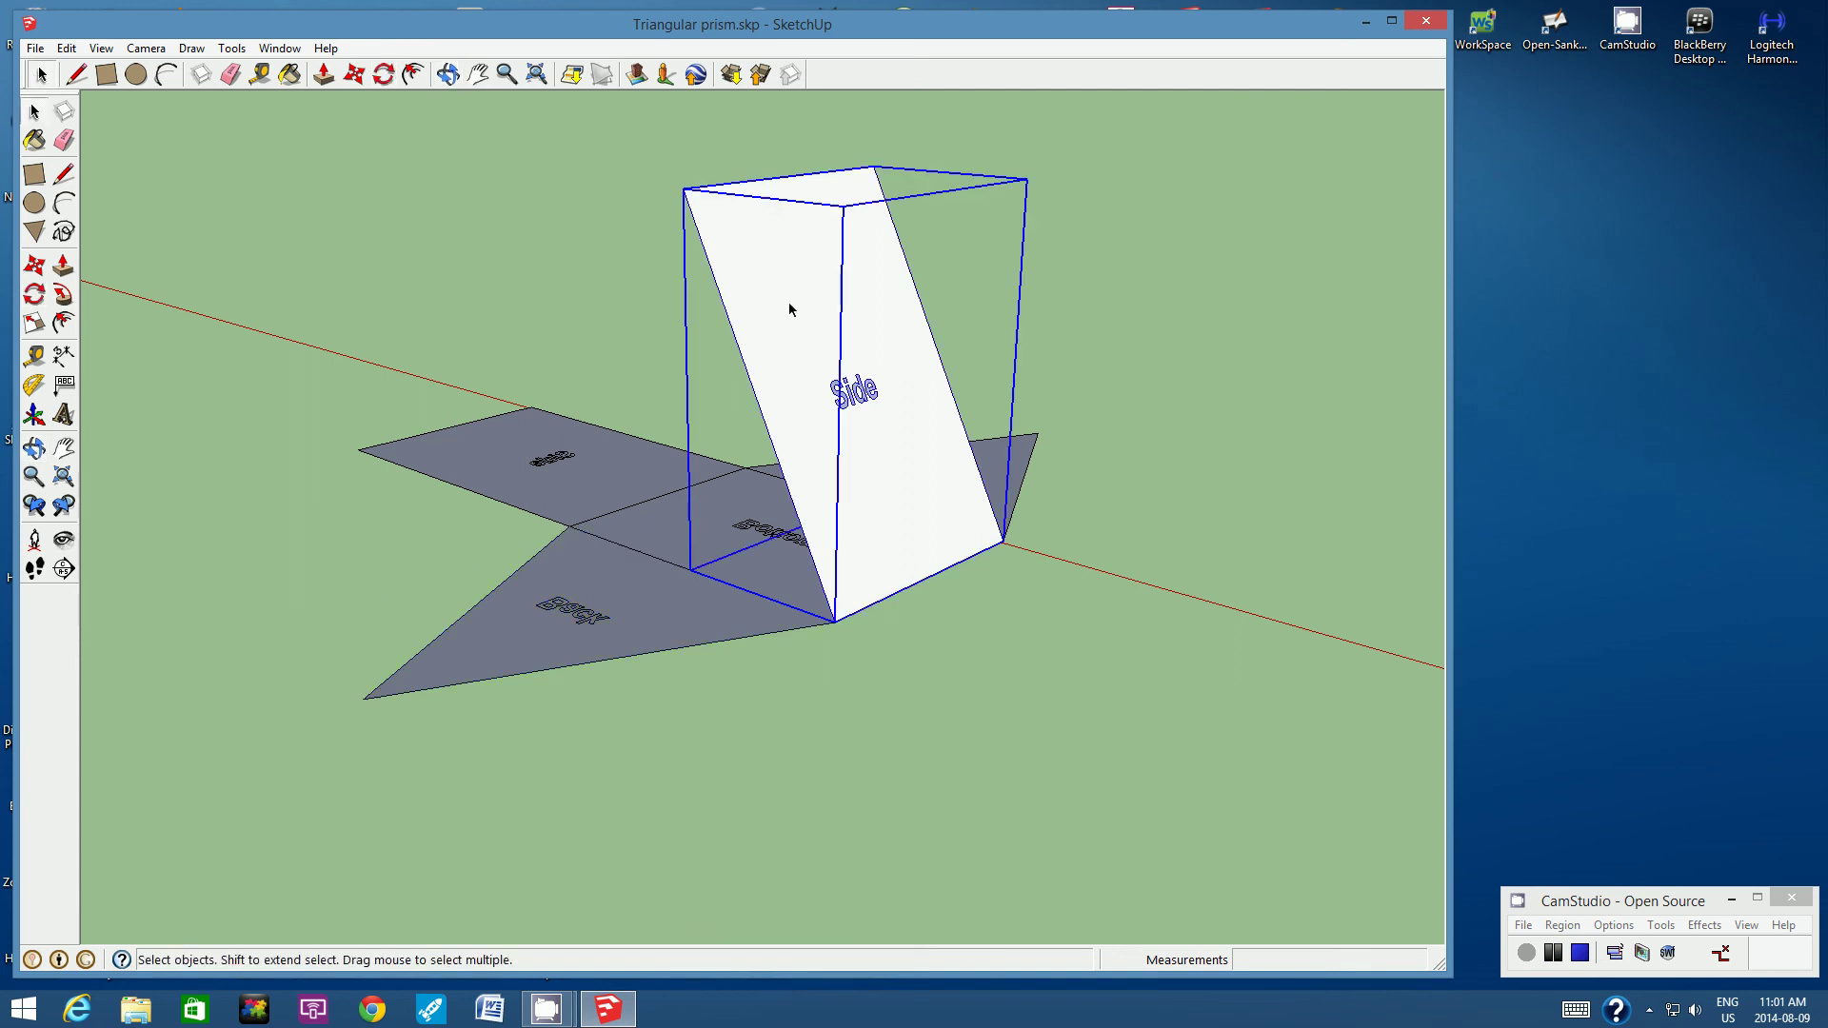
left_click(382, 76)
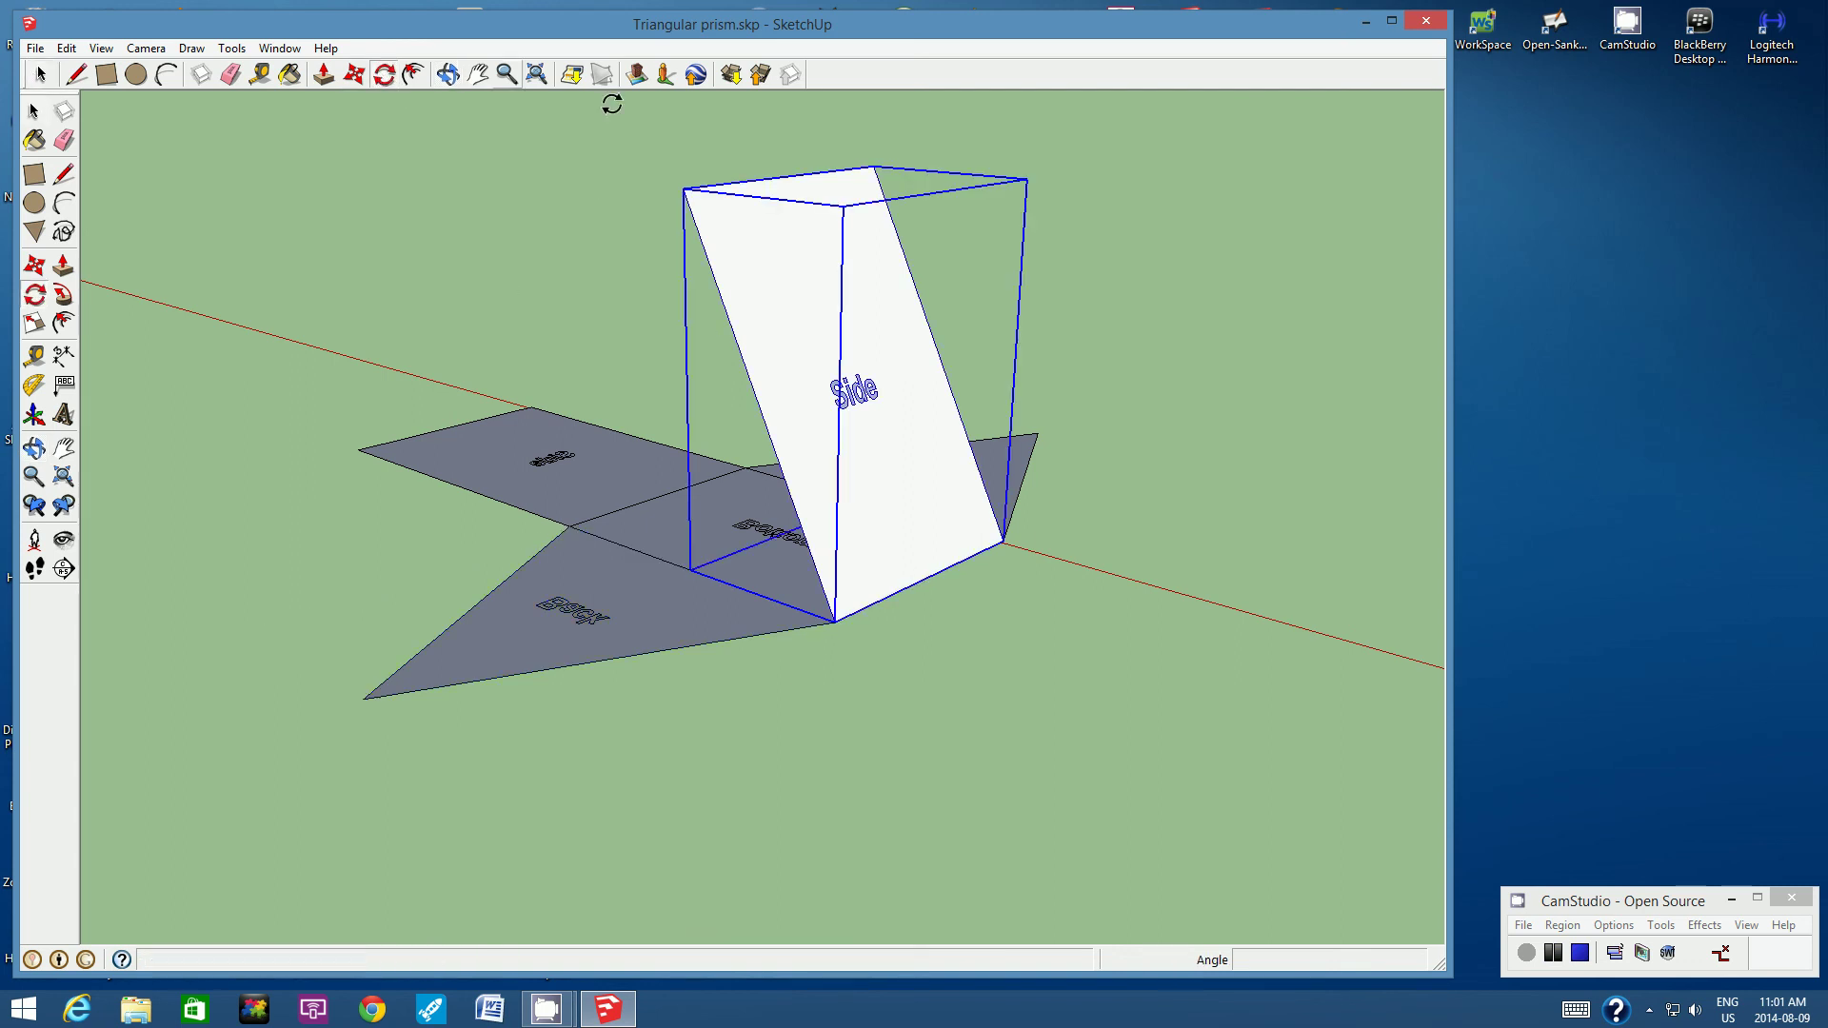
left_click(1000, 541)
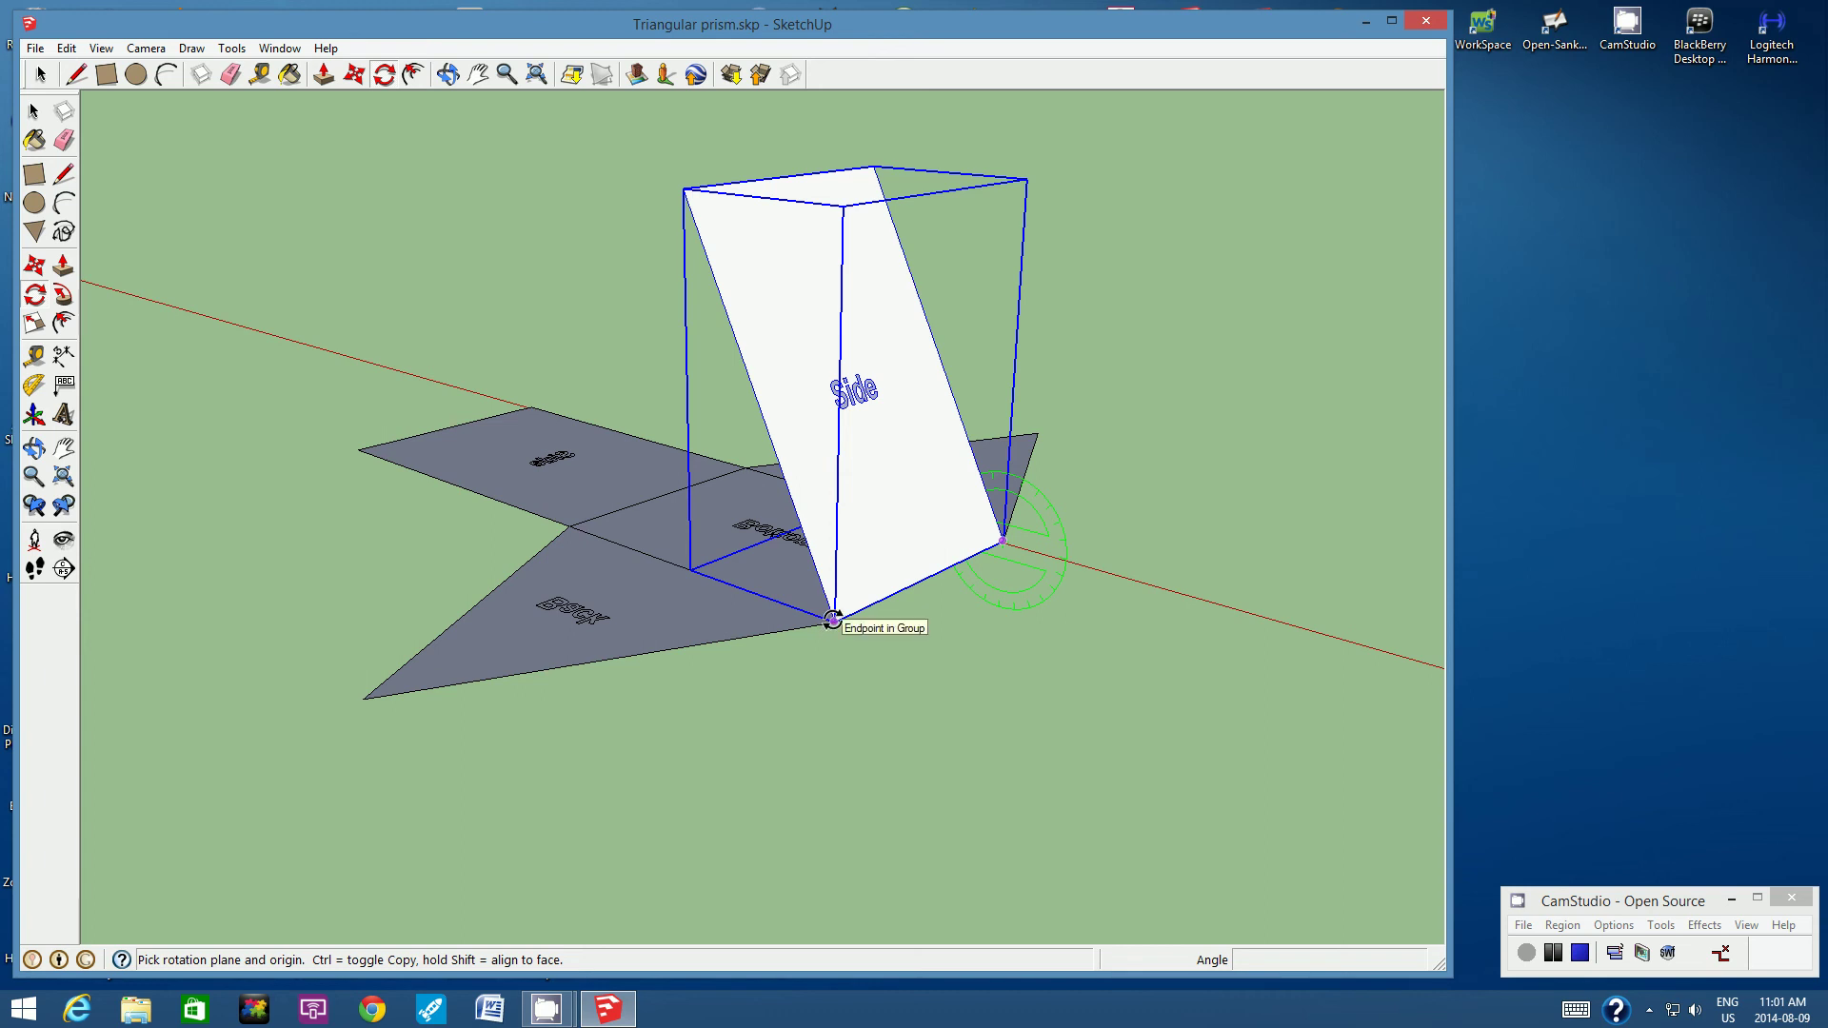
left_click(810, 339)
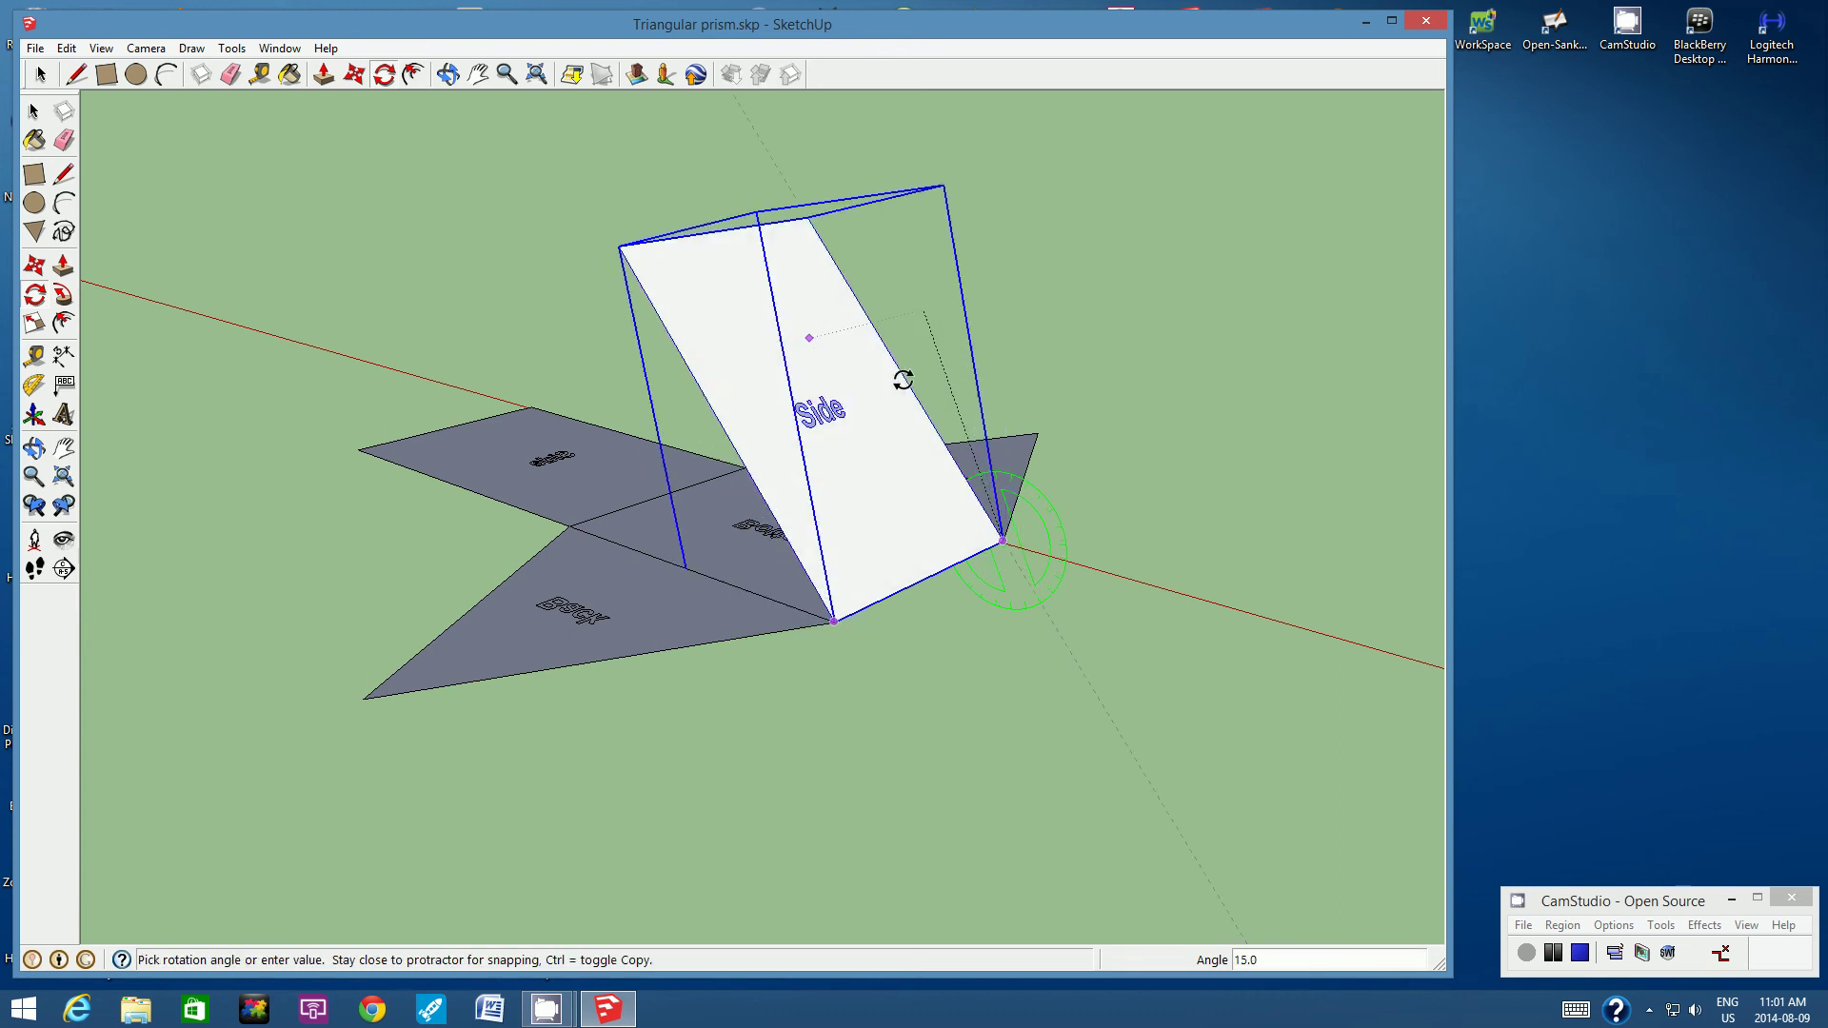
left_click(1081, 562)
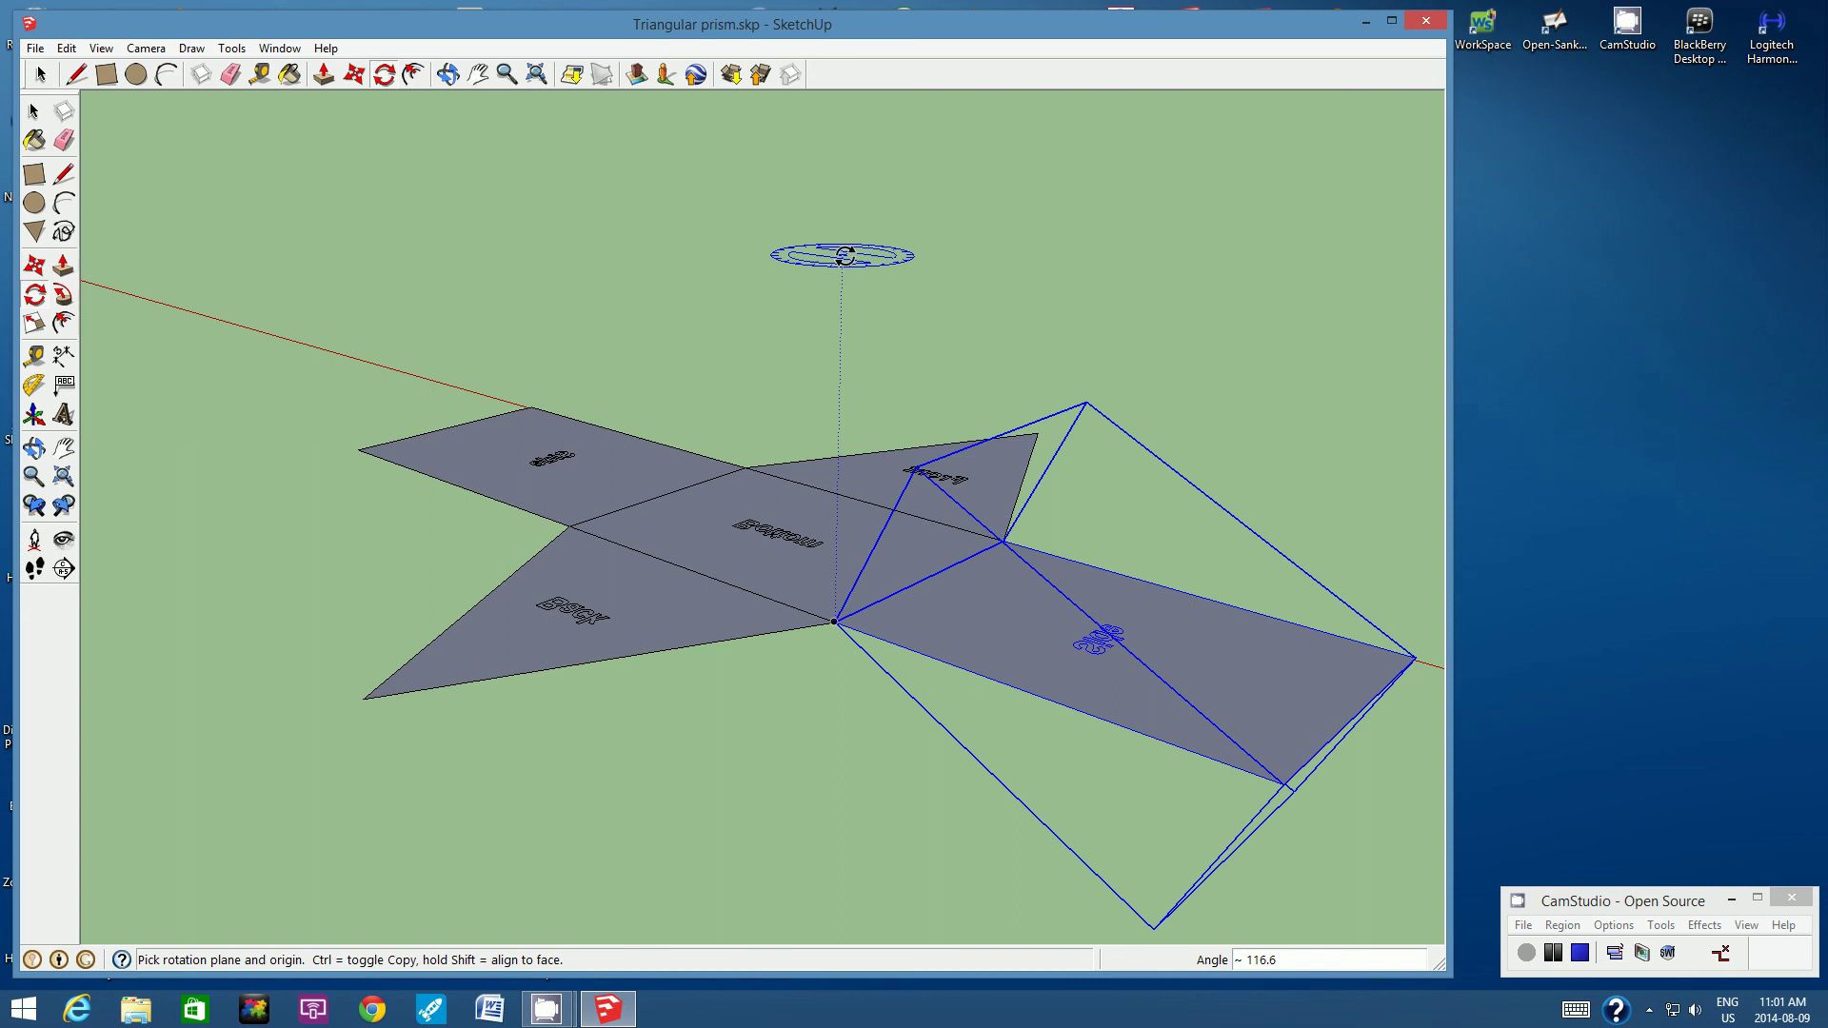
left_click(40, 75)
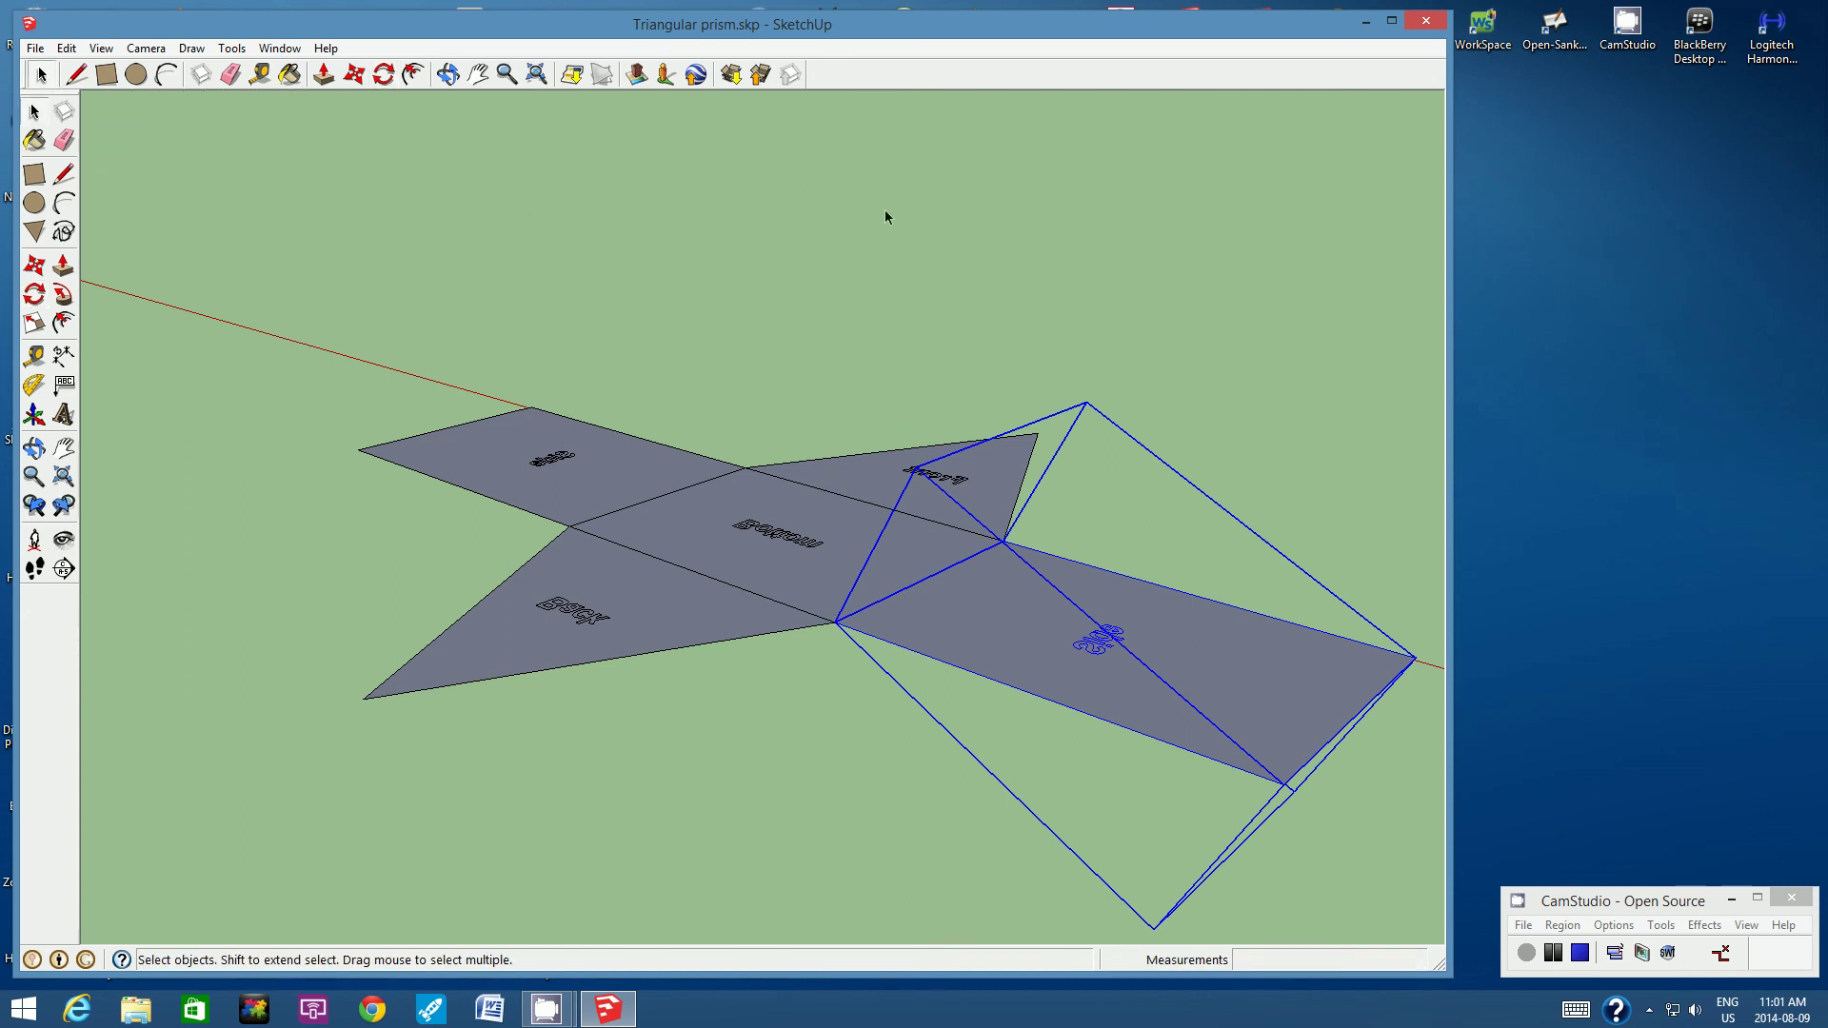
left_click(813, 250)
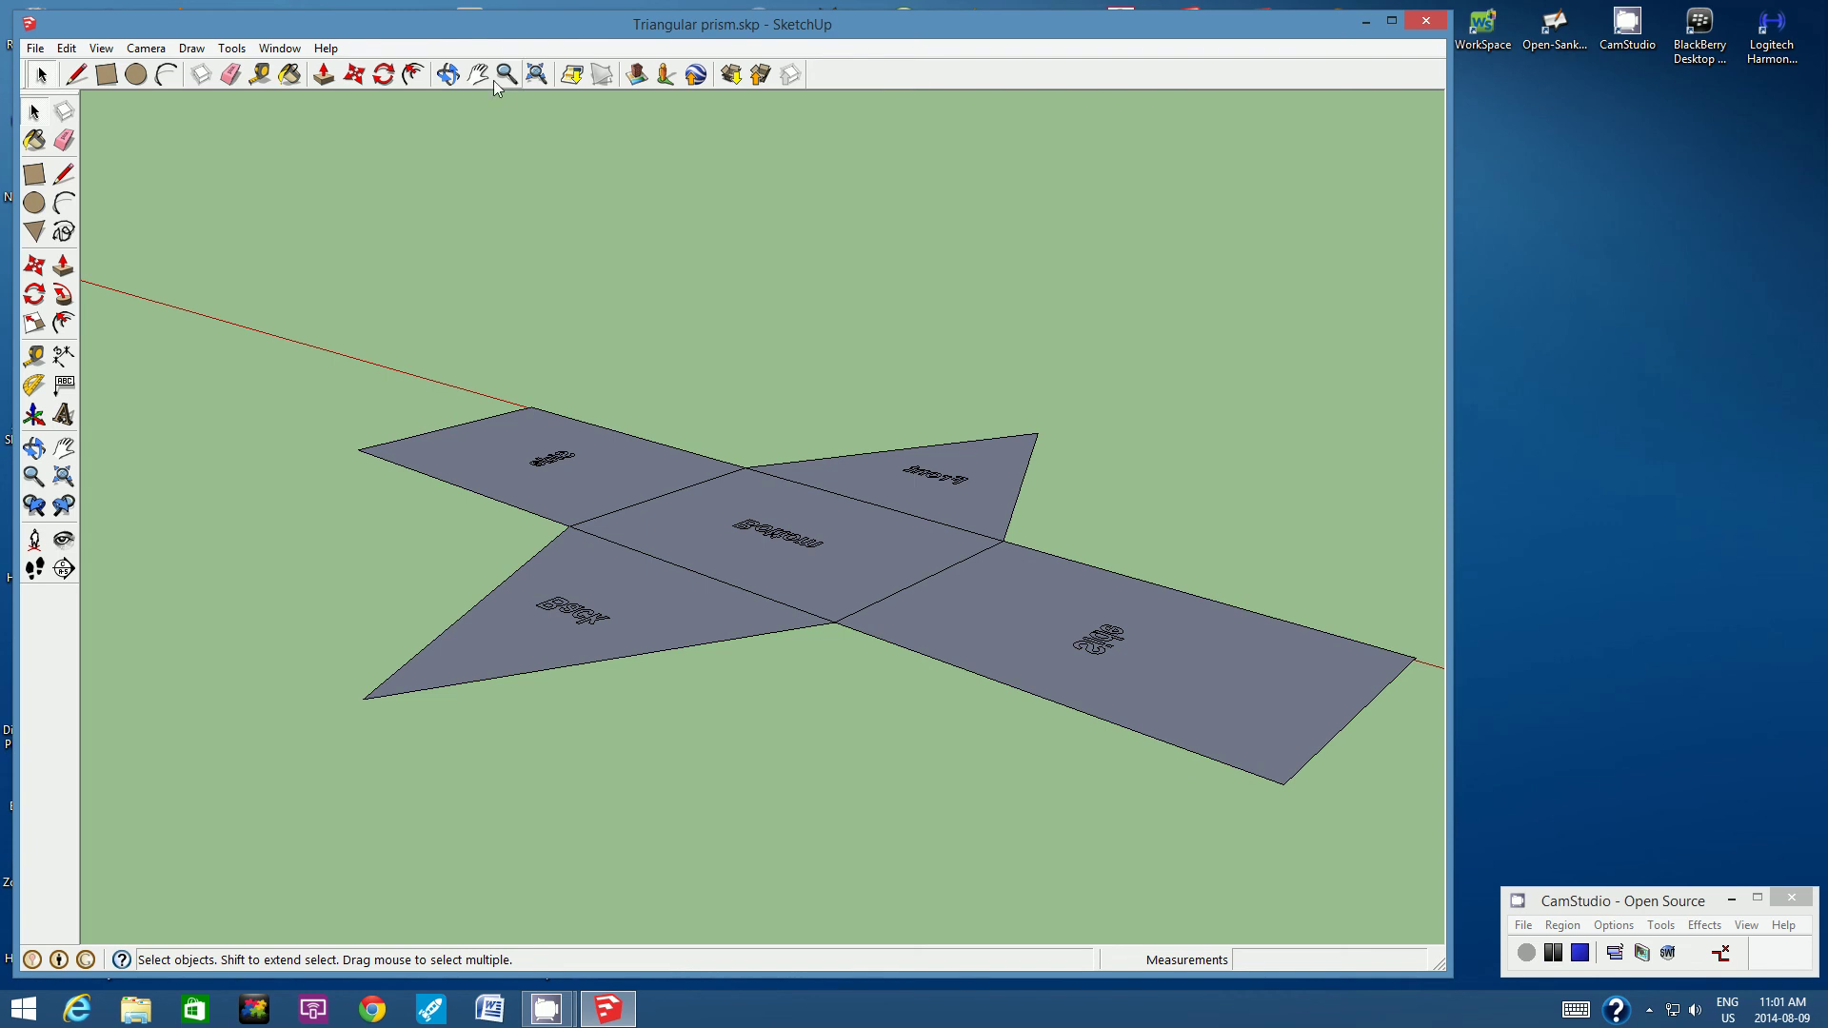
Step: View the unfolded net from above and save the triangular prism model under its existing file name
left_click(448, 76)
left_click_drag(1208, 314, 798, 597)
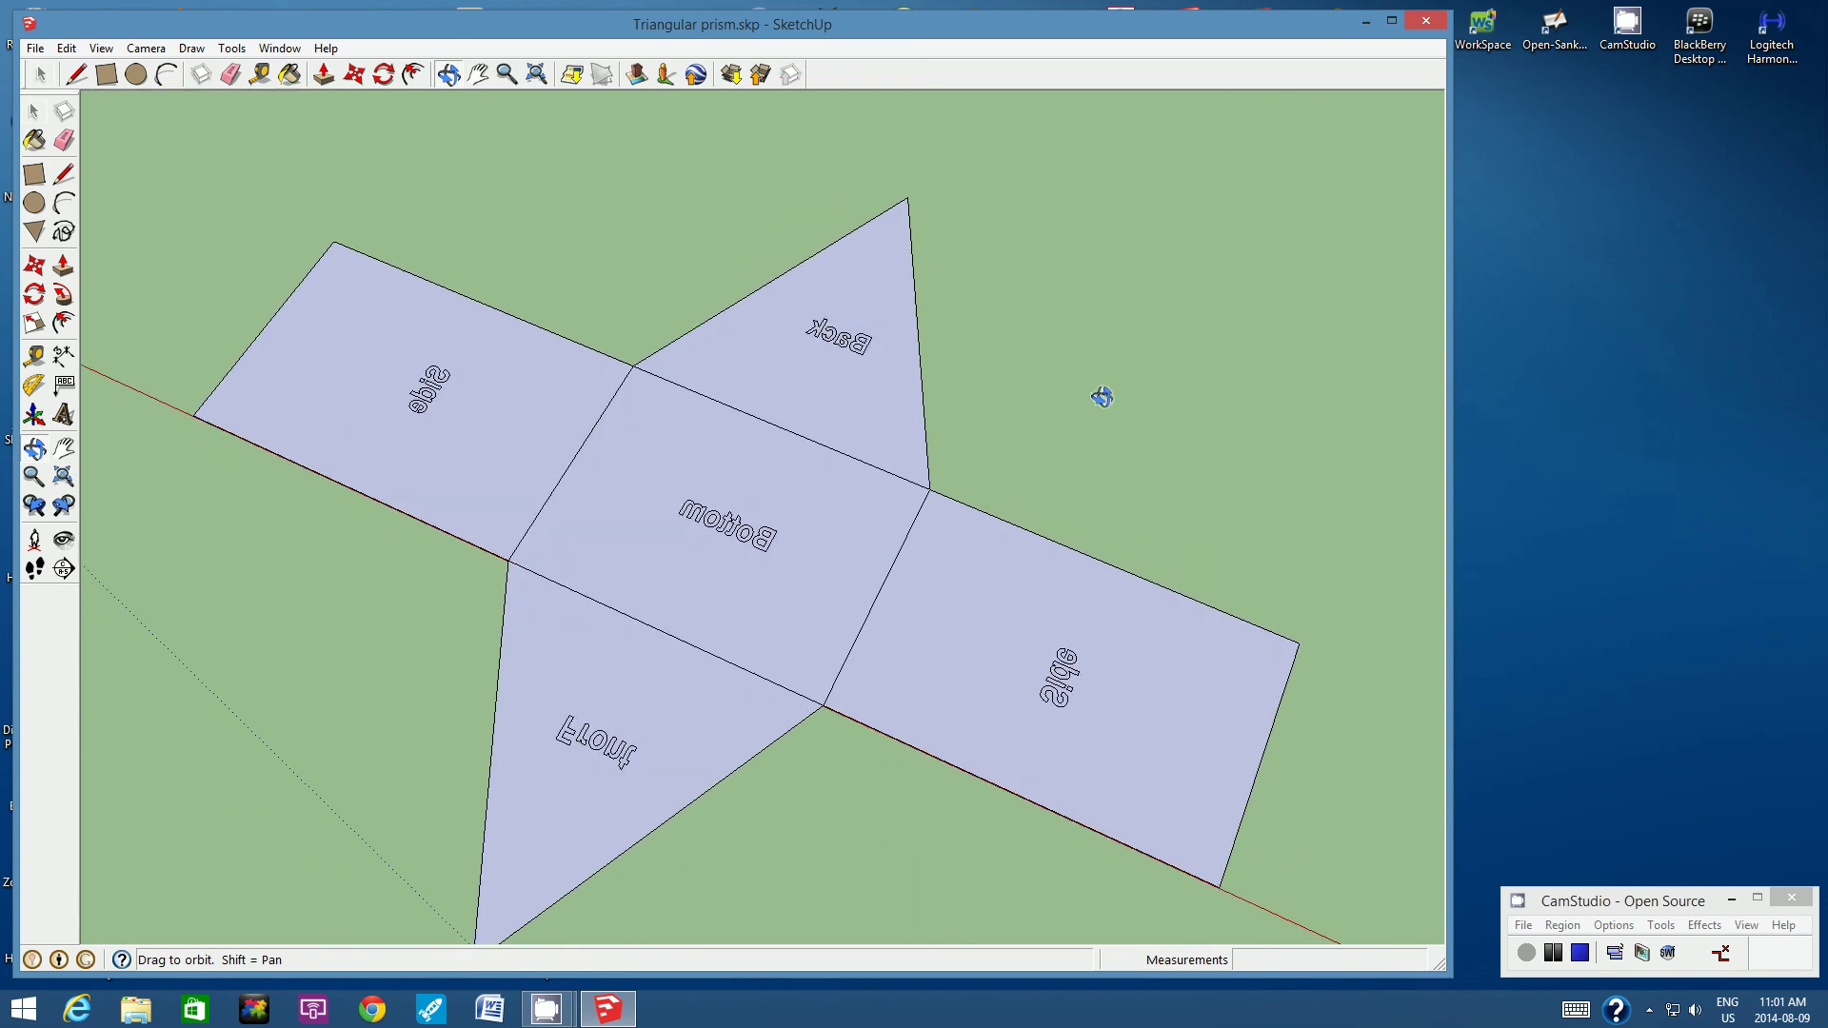
left_click(35, 48)
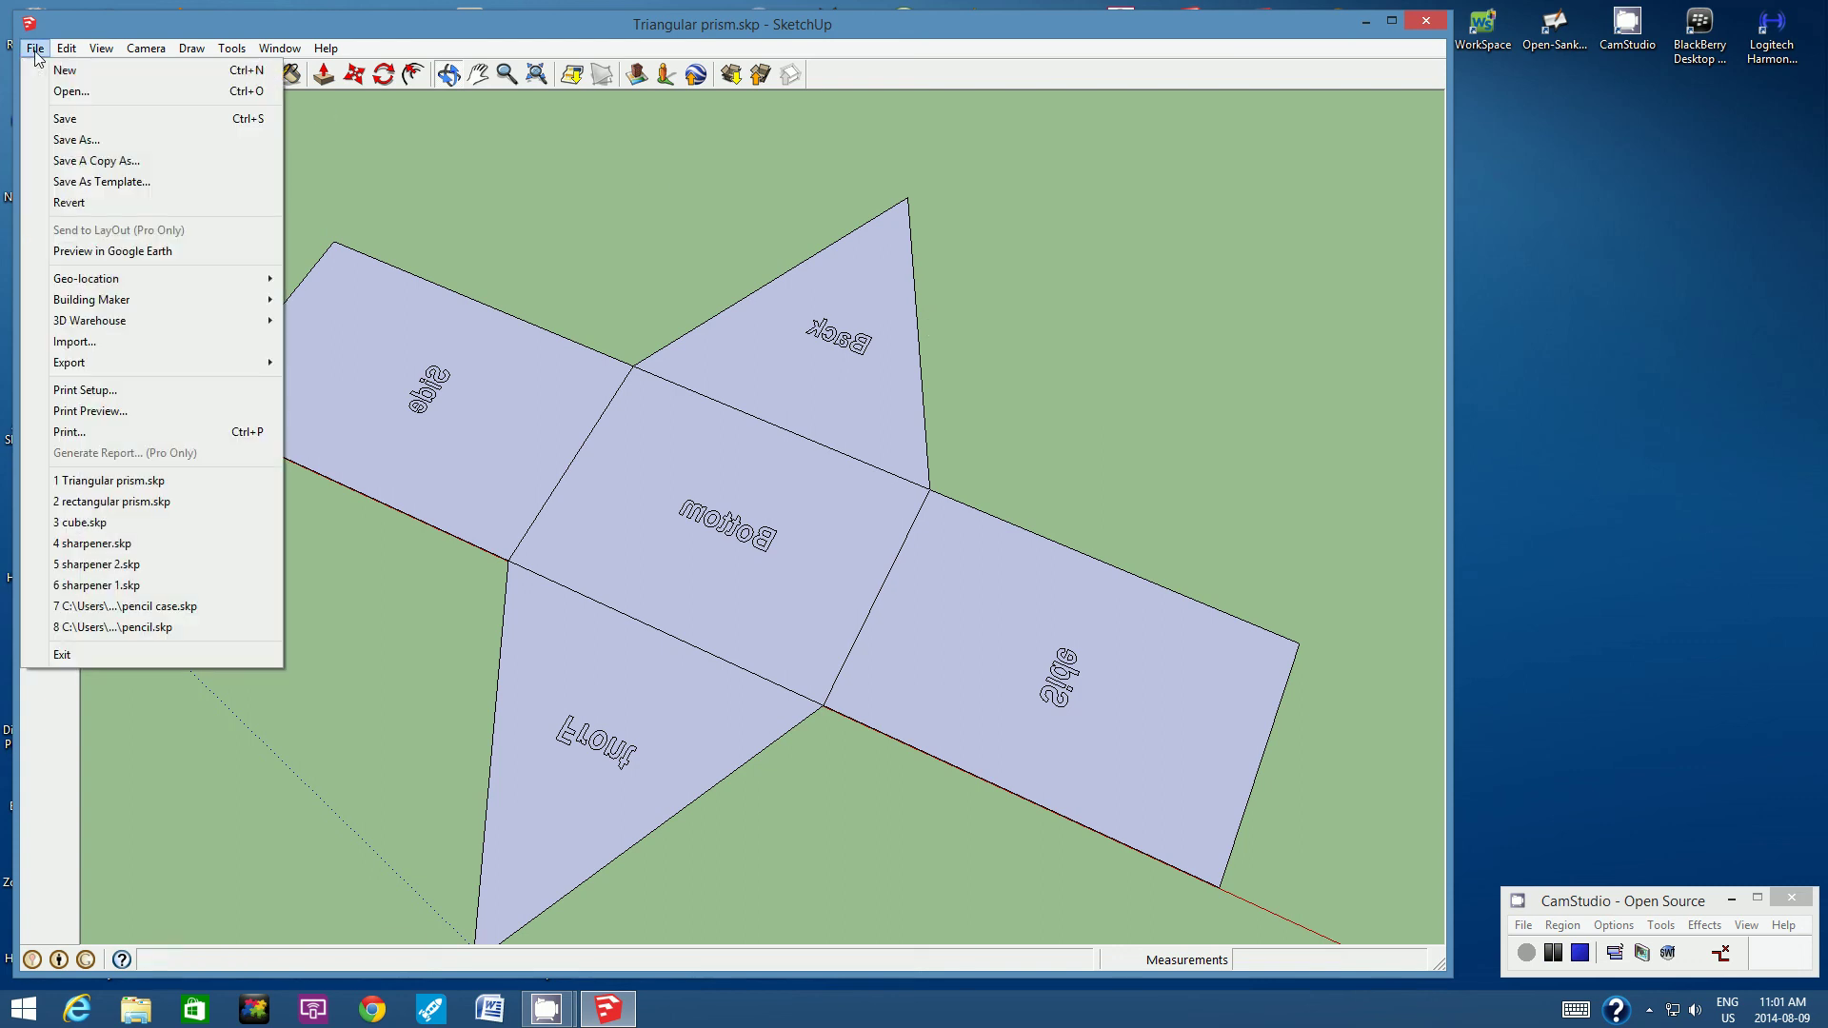
left_click(64, 120)
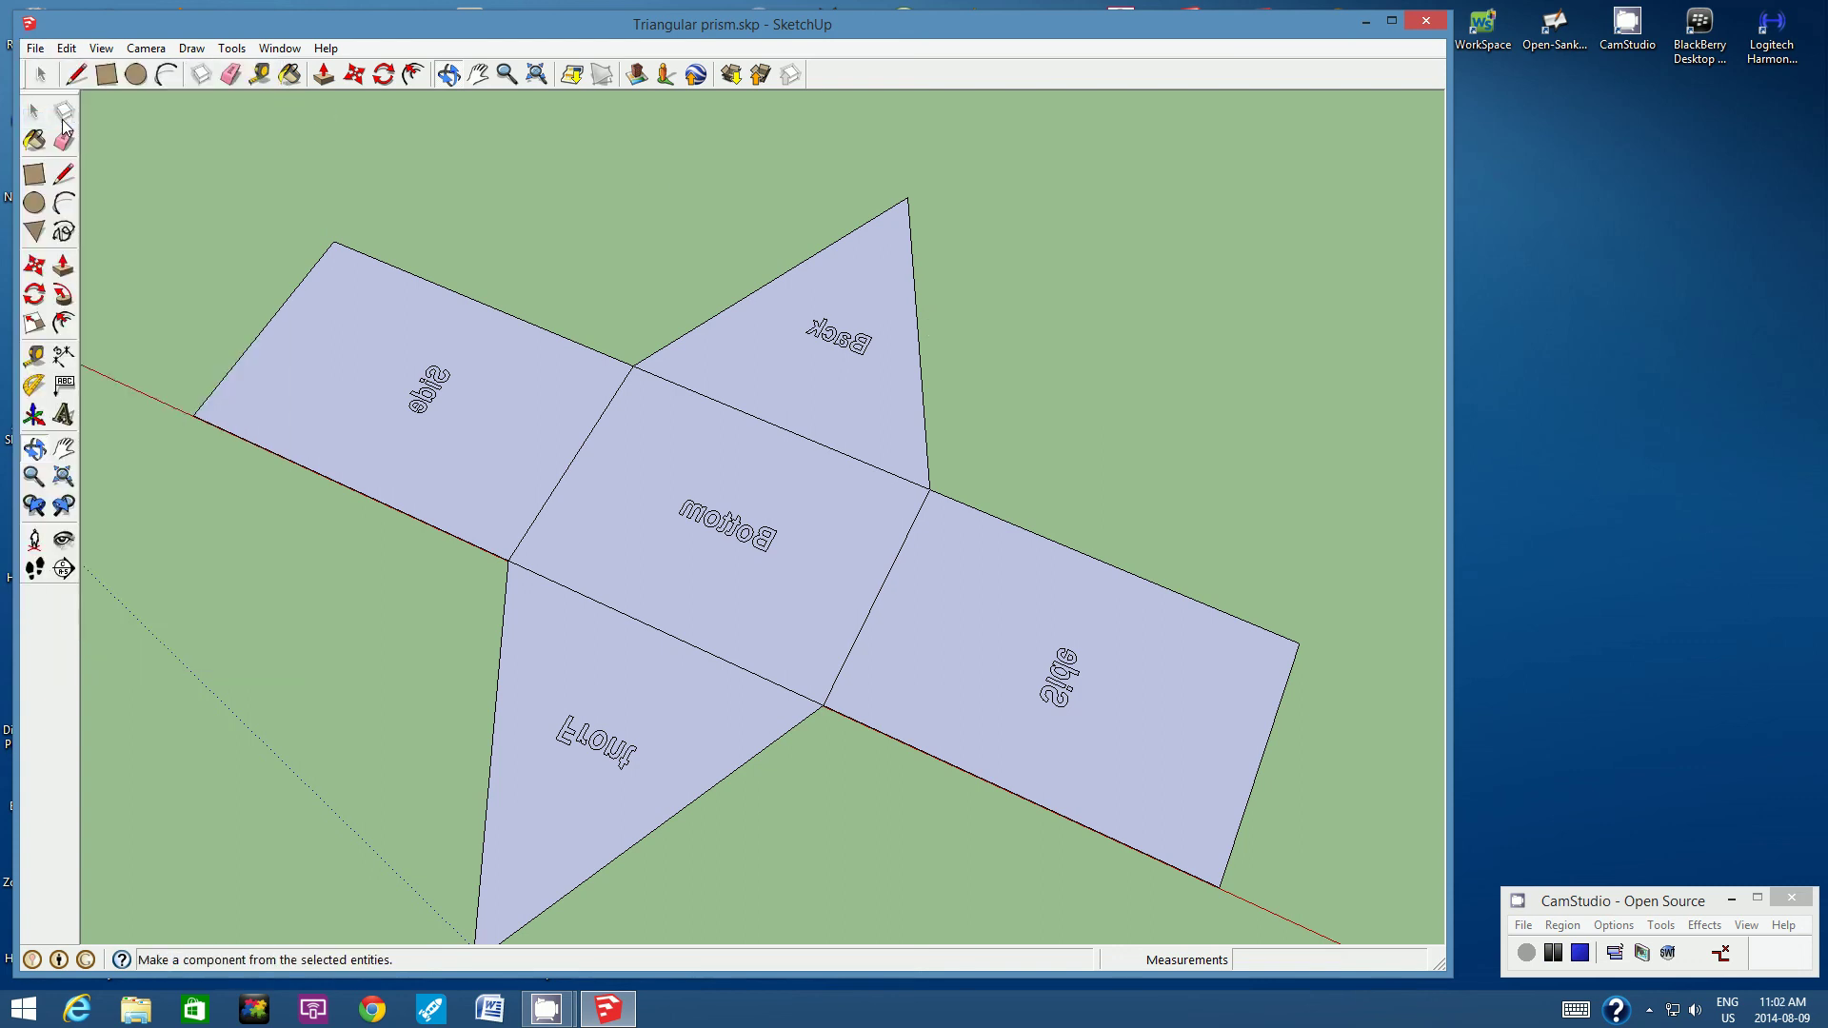